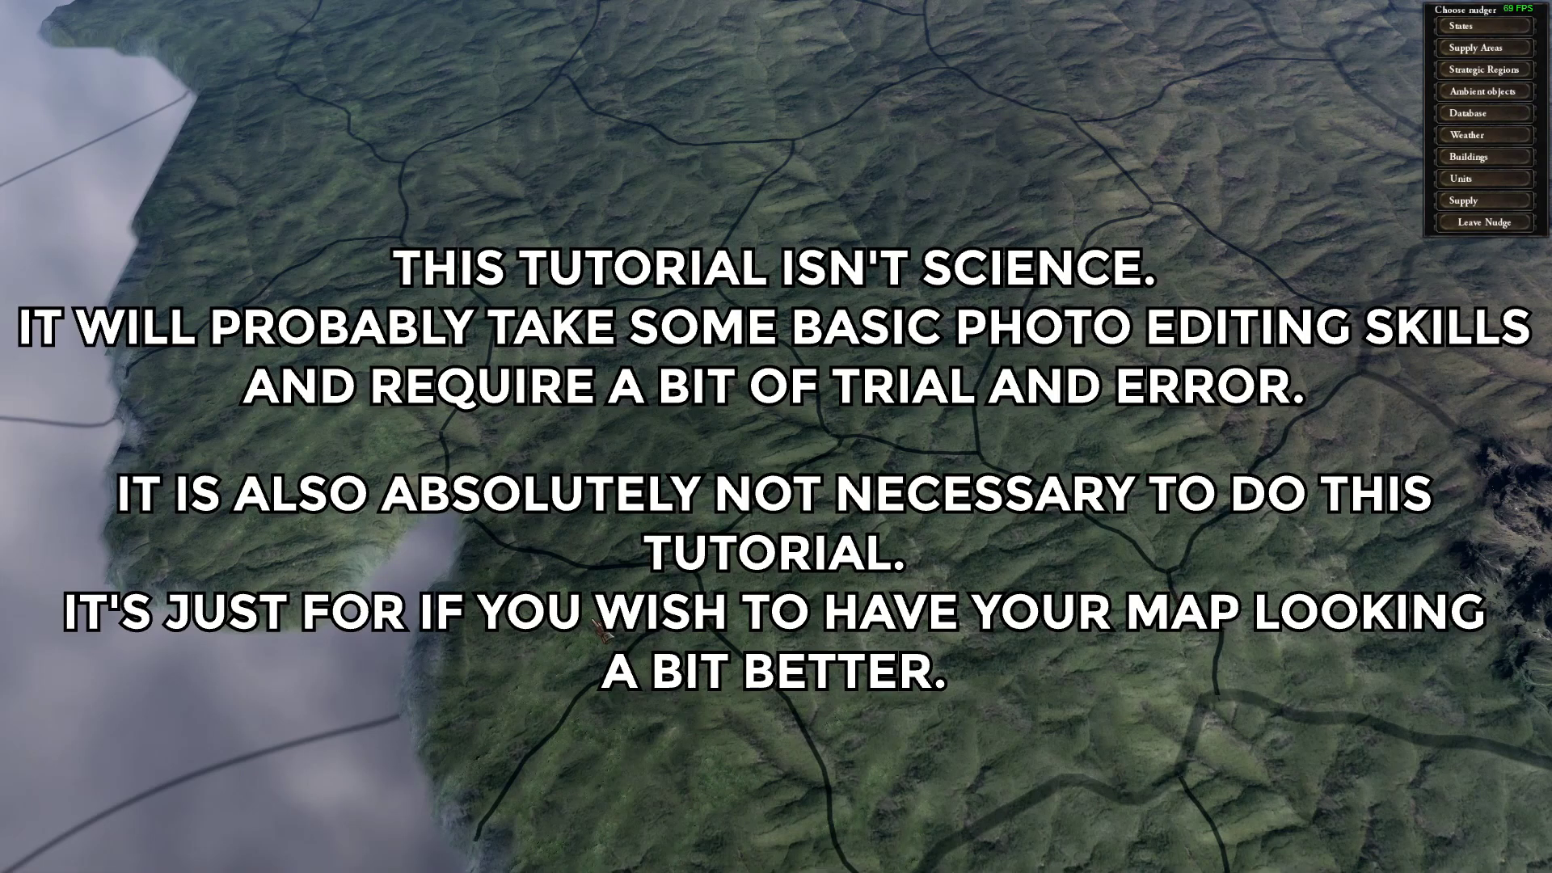
Examine the terrain relief and coastlines across the map in the nudge view, both close up and from farther away
scroll(594, 621, down, 1)
key(Left)
key(Down)
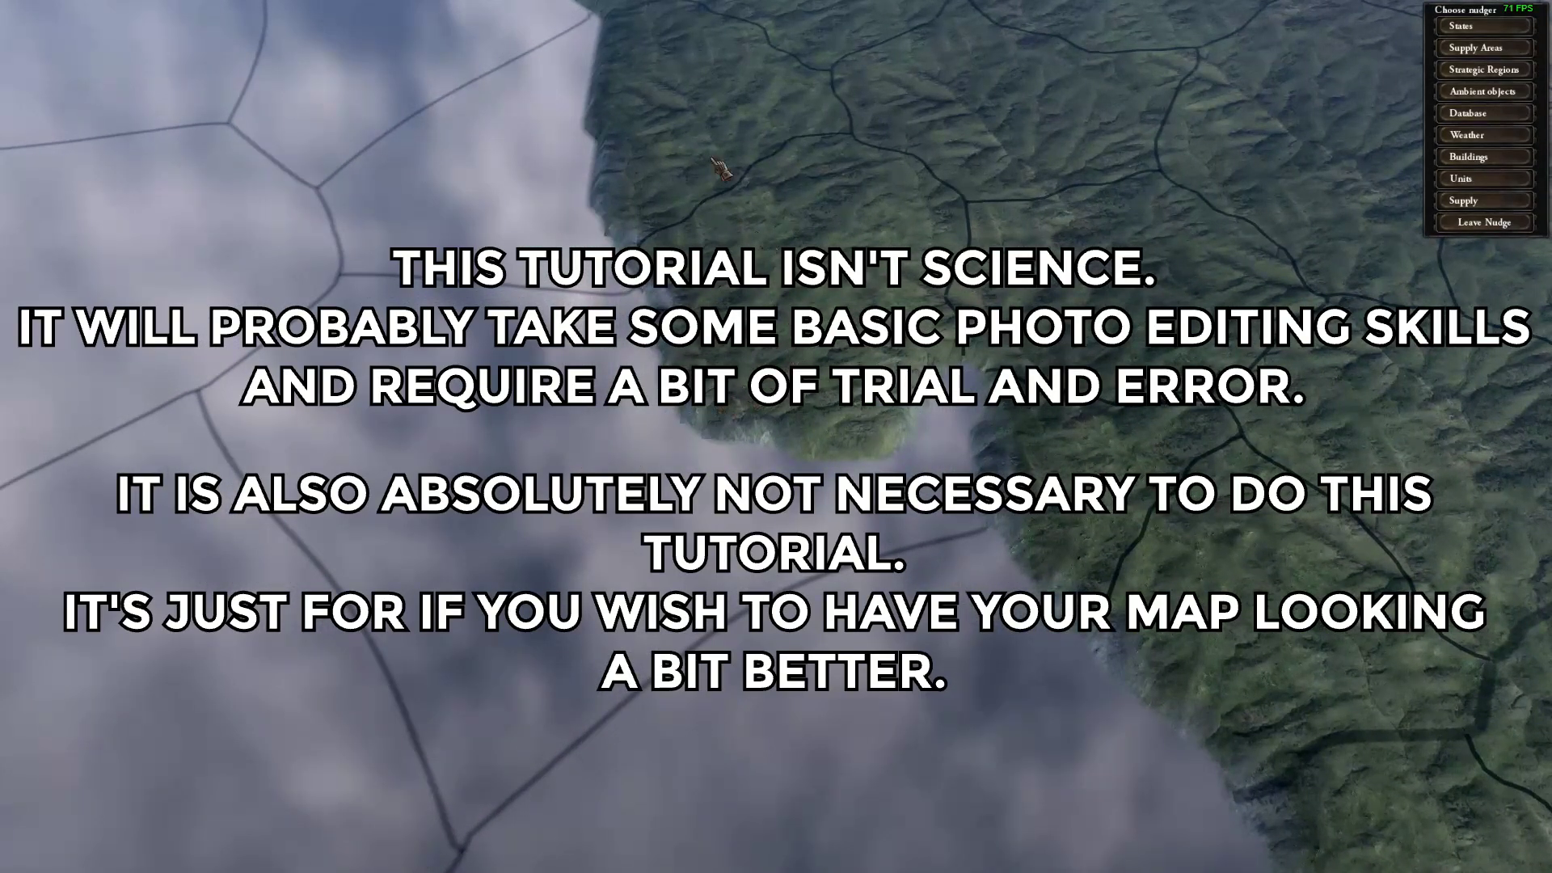
key(Up)
key(Left)
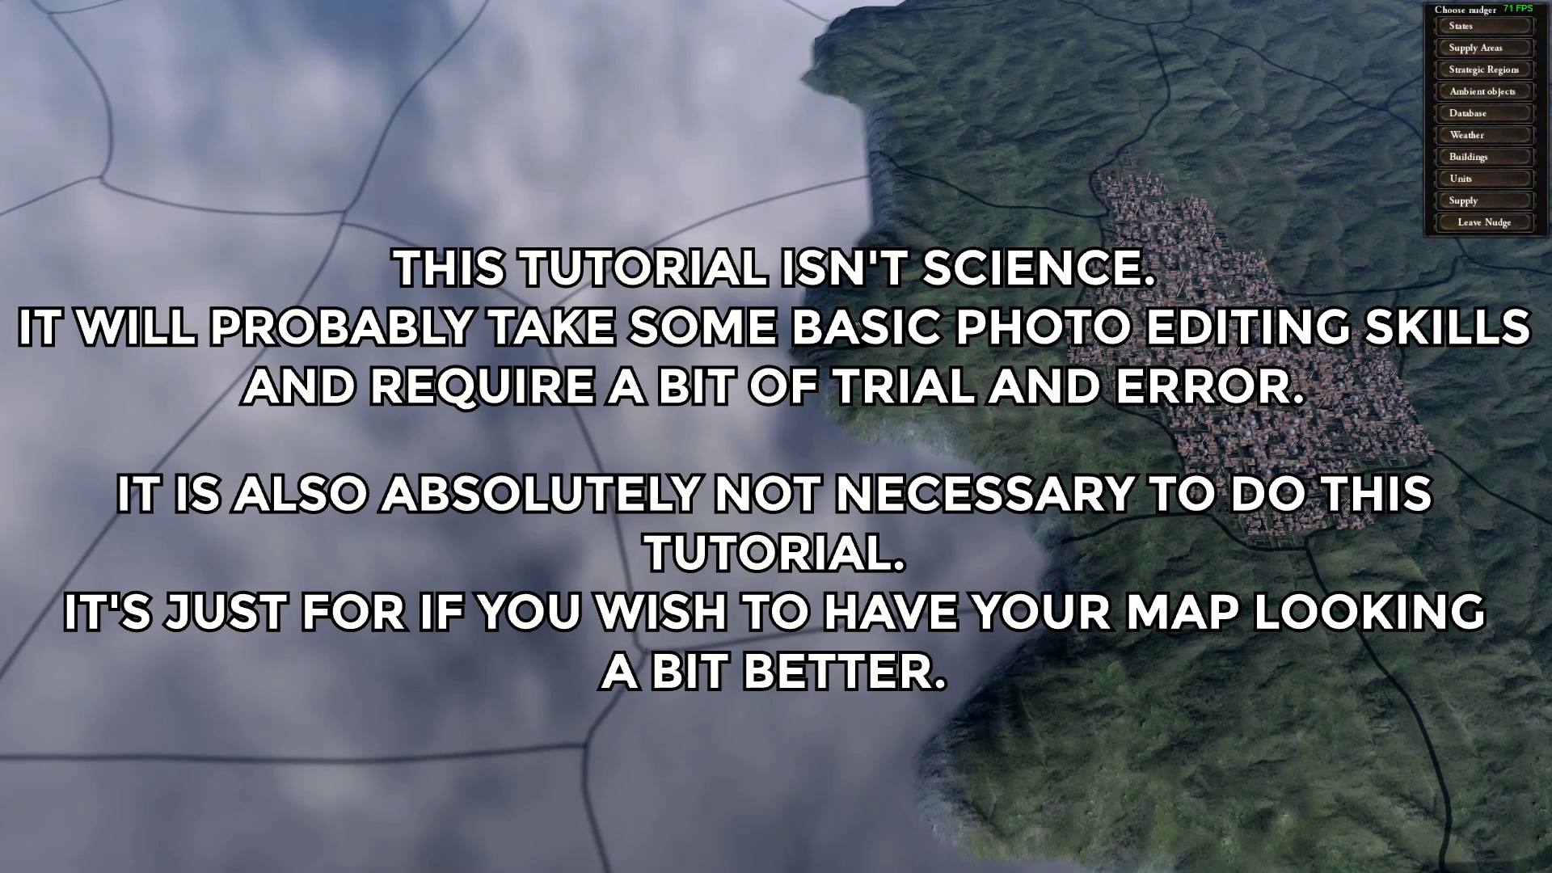
scroll(728, 388, down, 3)
key(Left)
scroll(821, 422, up, 3)
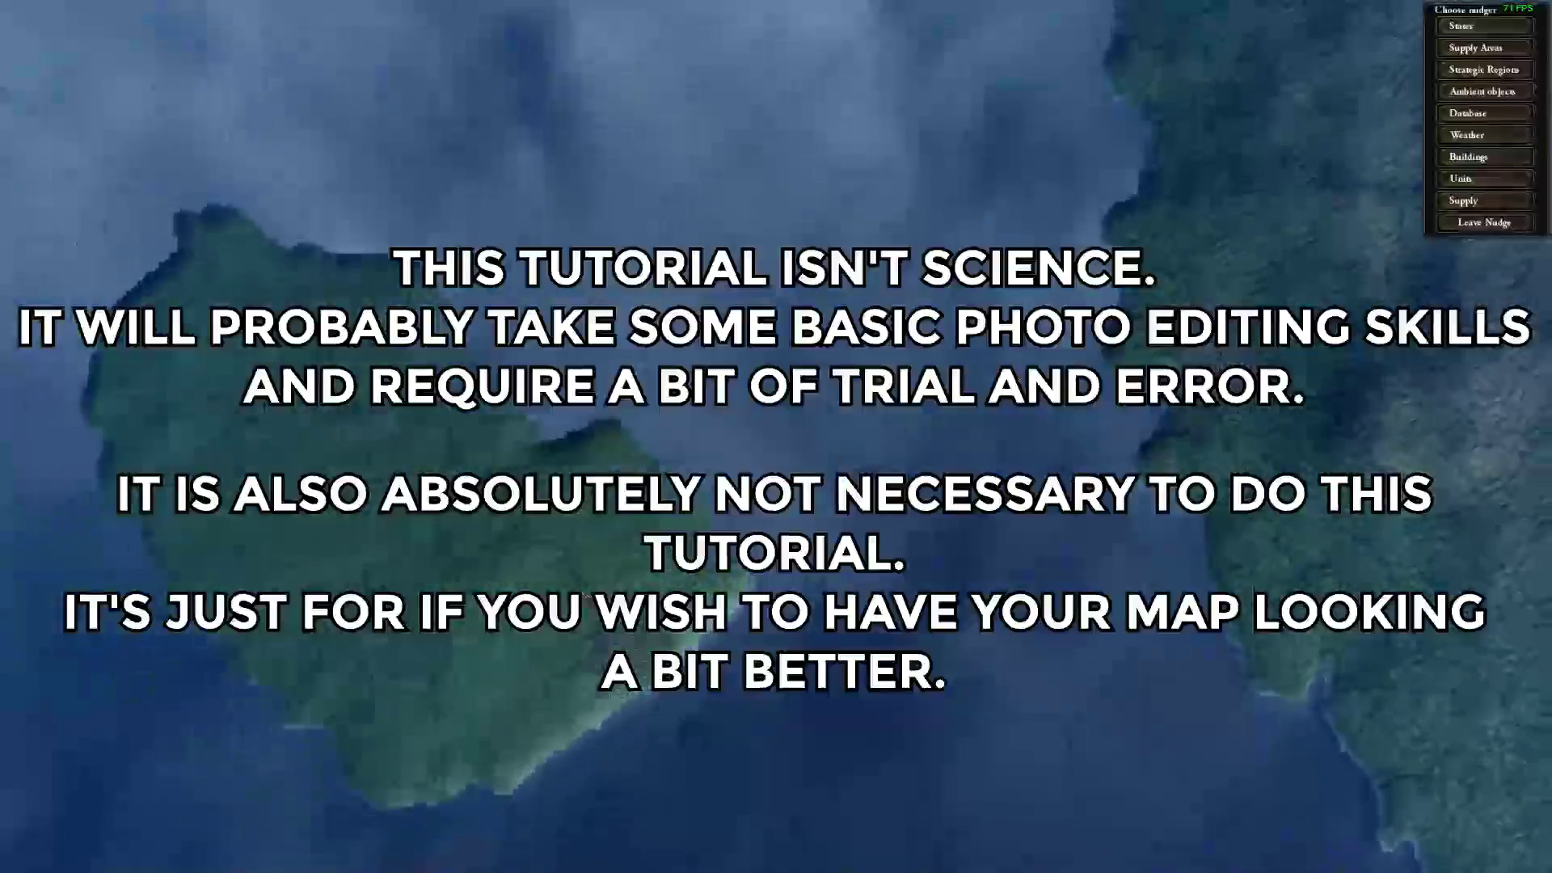
mouse_move(1544, 578)
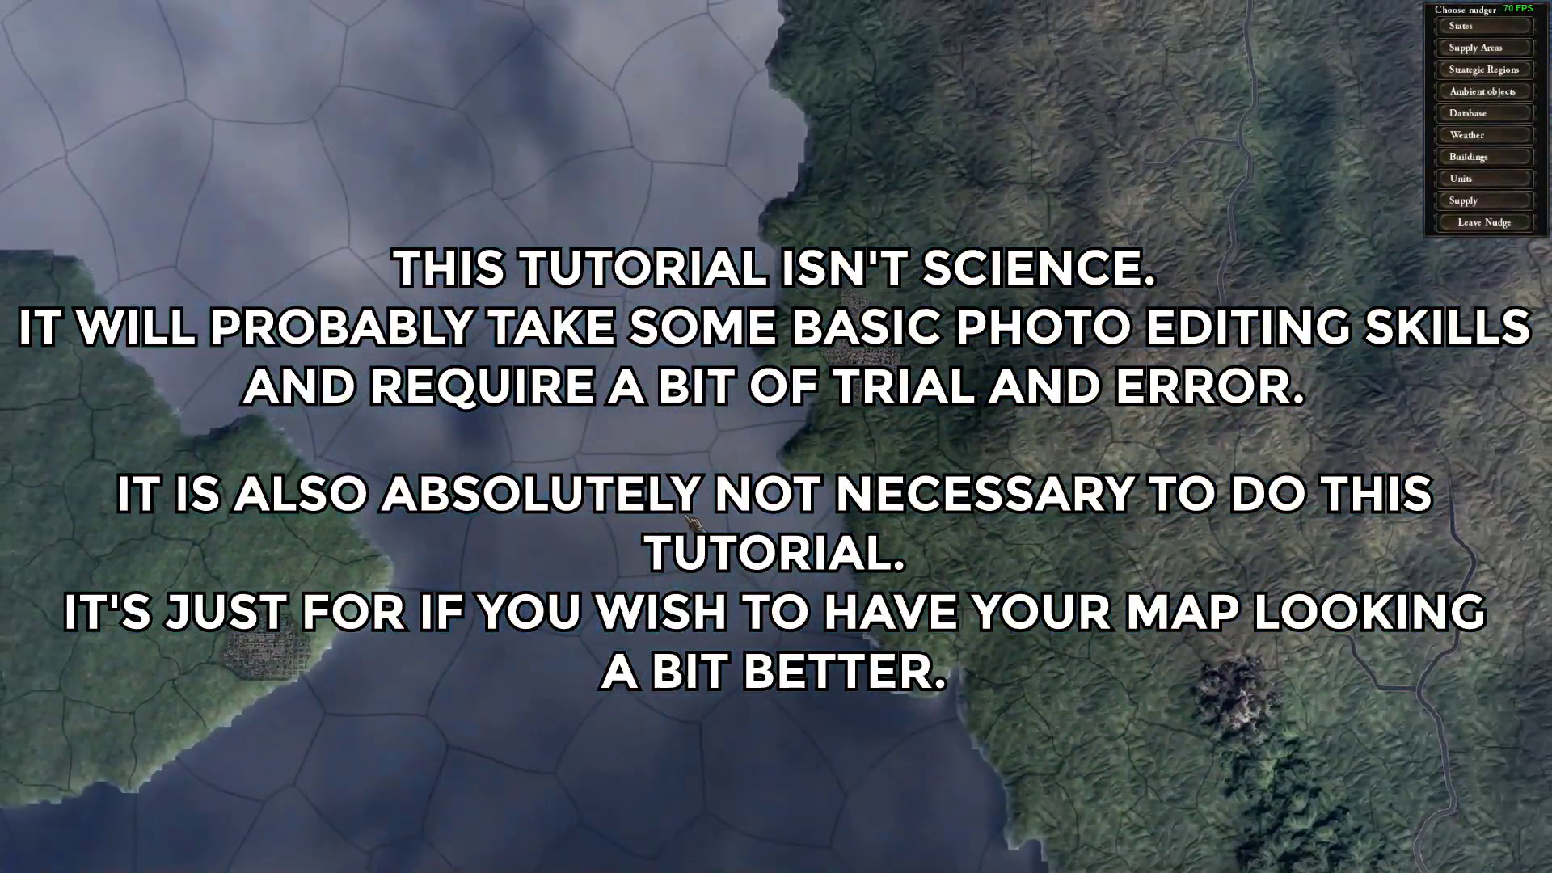
scroll(689, 518, down, 3)
scroll(973, 410, up, 4)
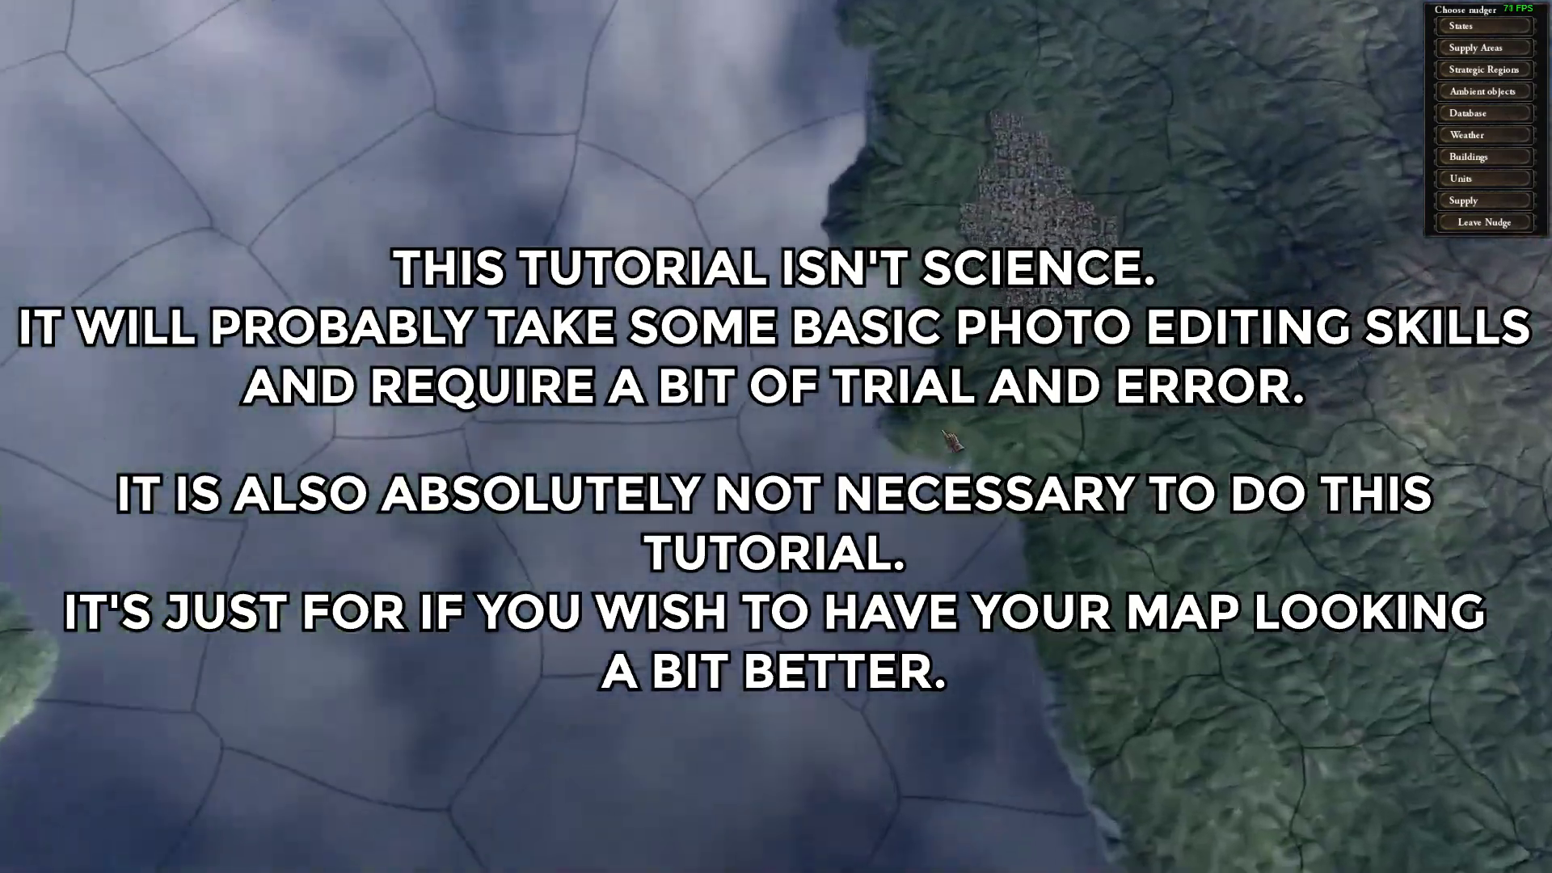
scroll(973, 411, down, 1)
scroll(975, 414, up, 1)
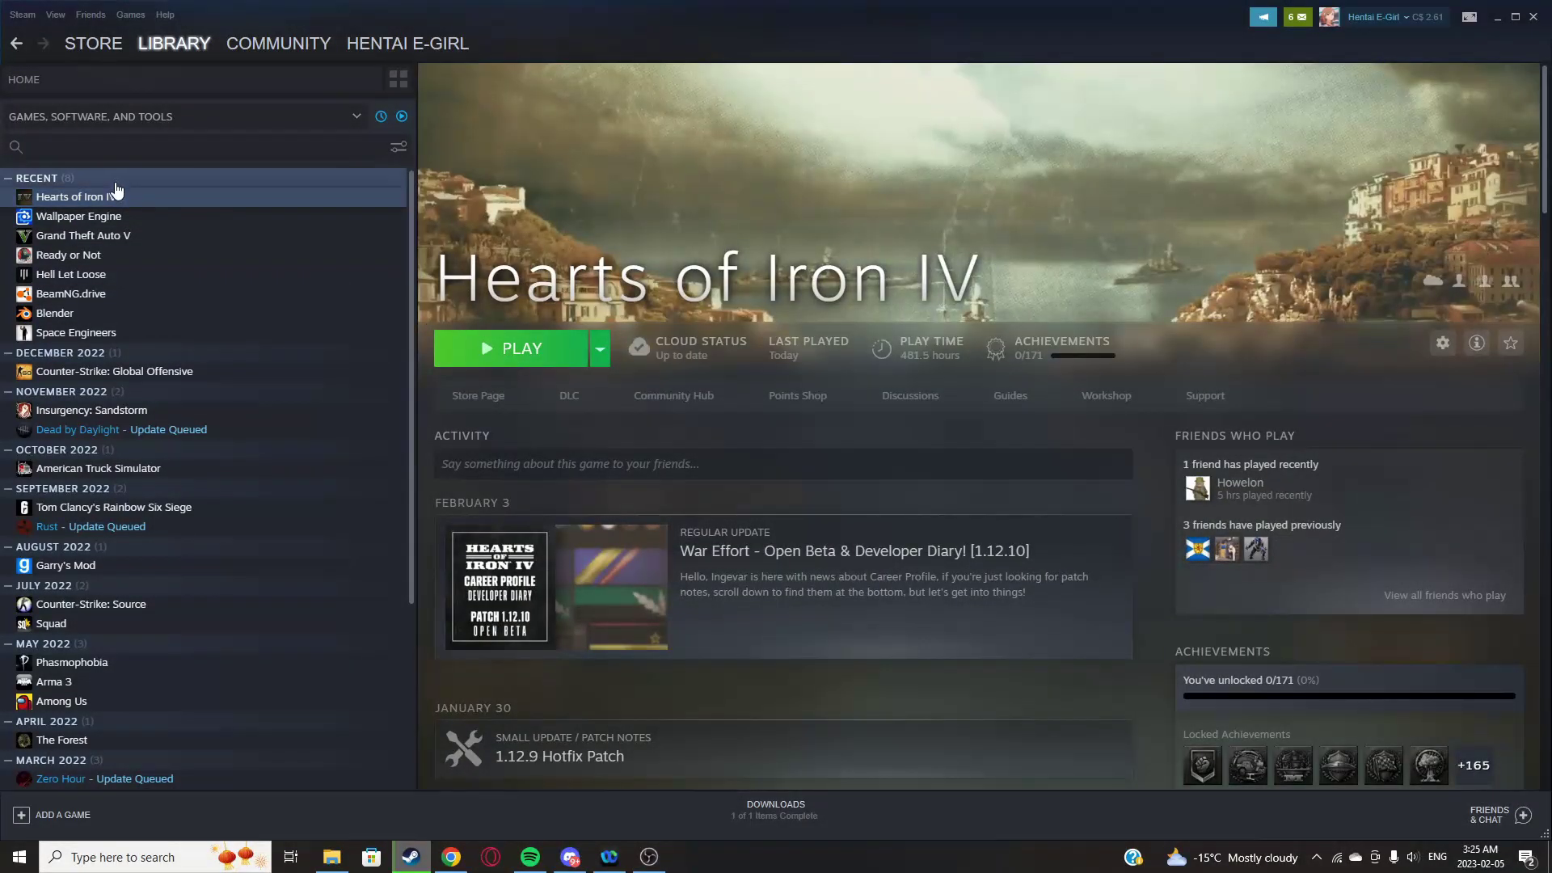
click(115, 200)
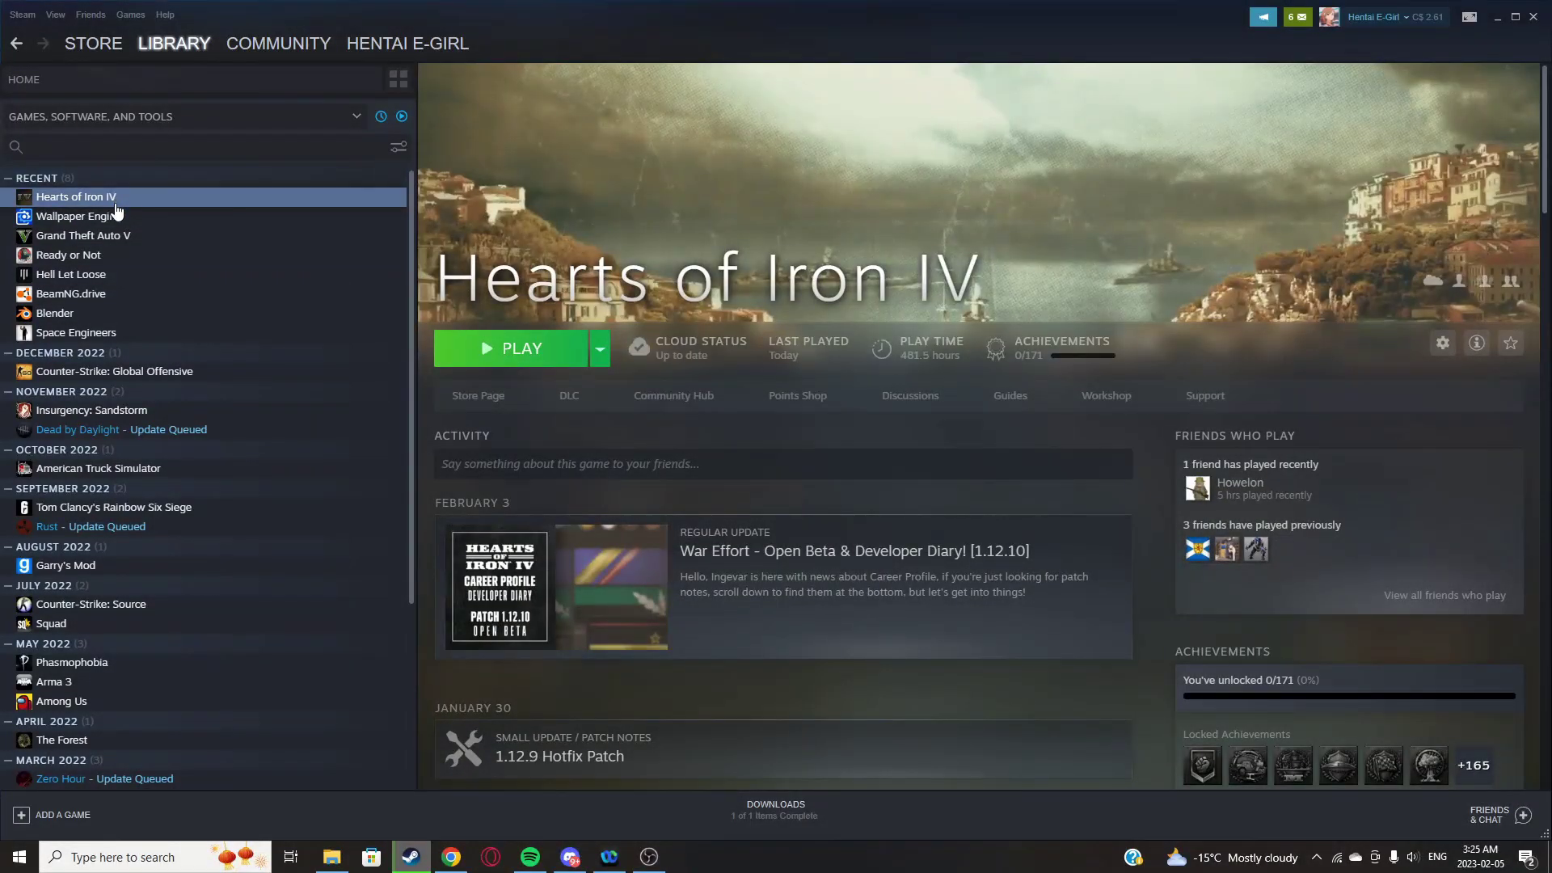
right_click(121, 200)
mouse_move(176, 280)
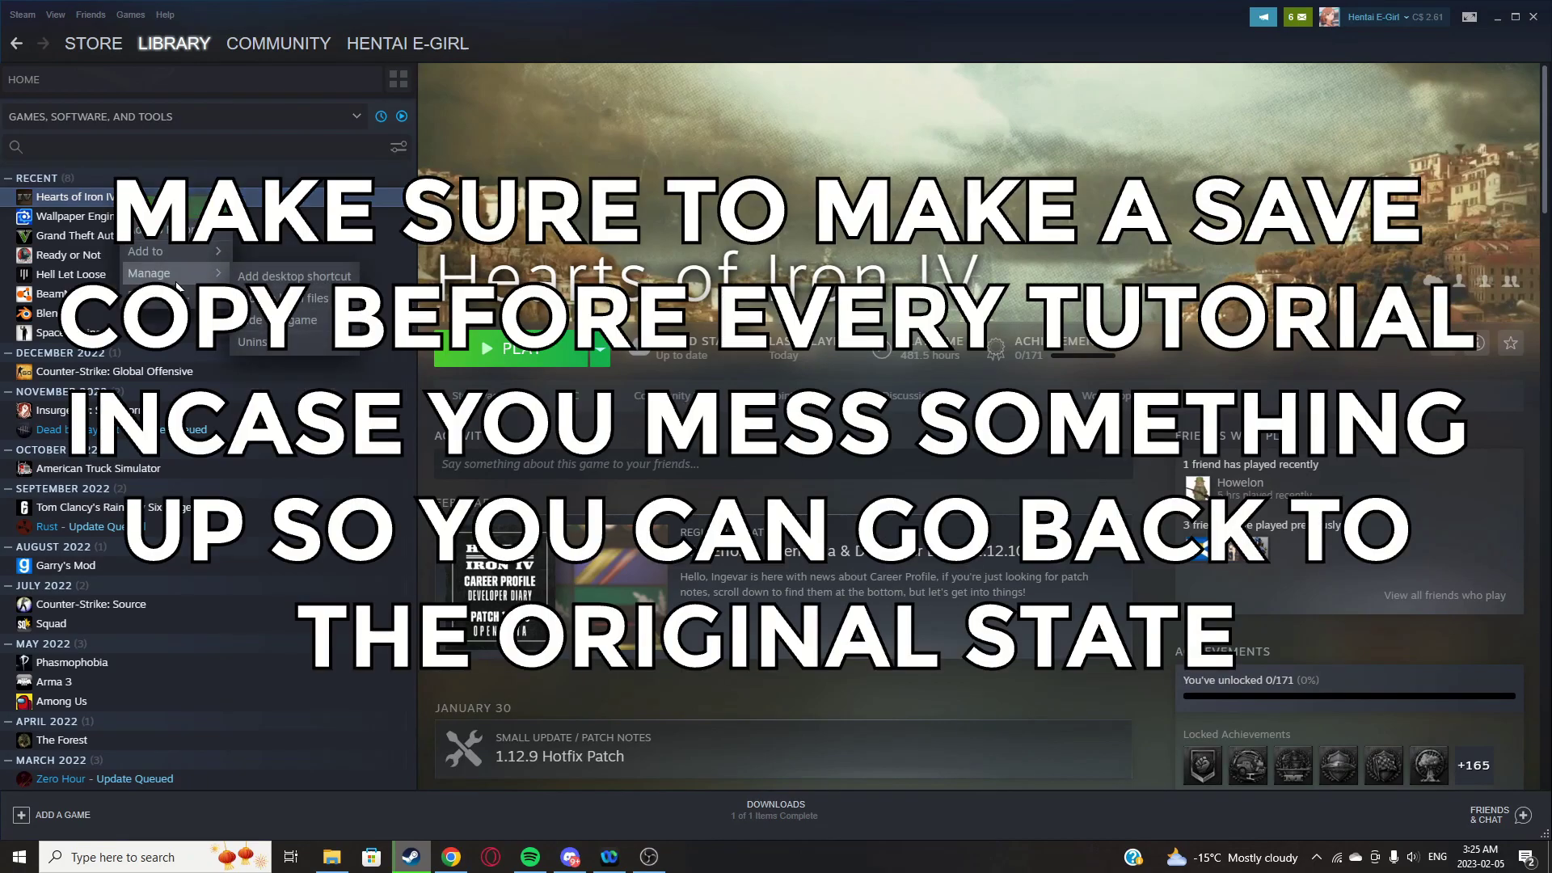
click(313, 298)
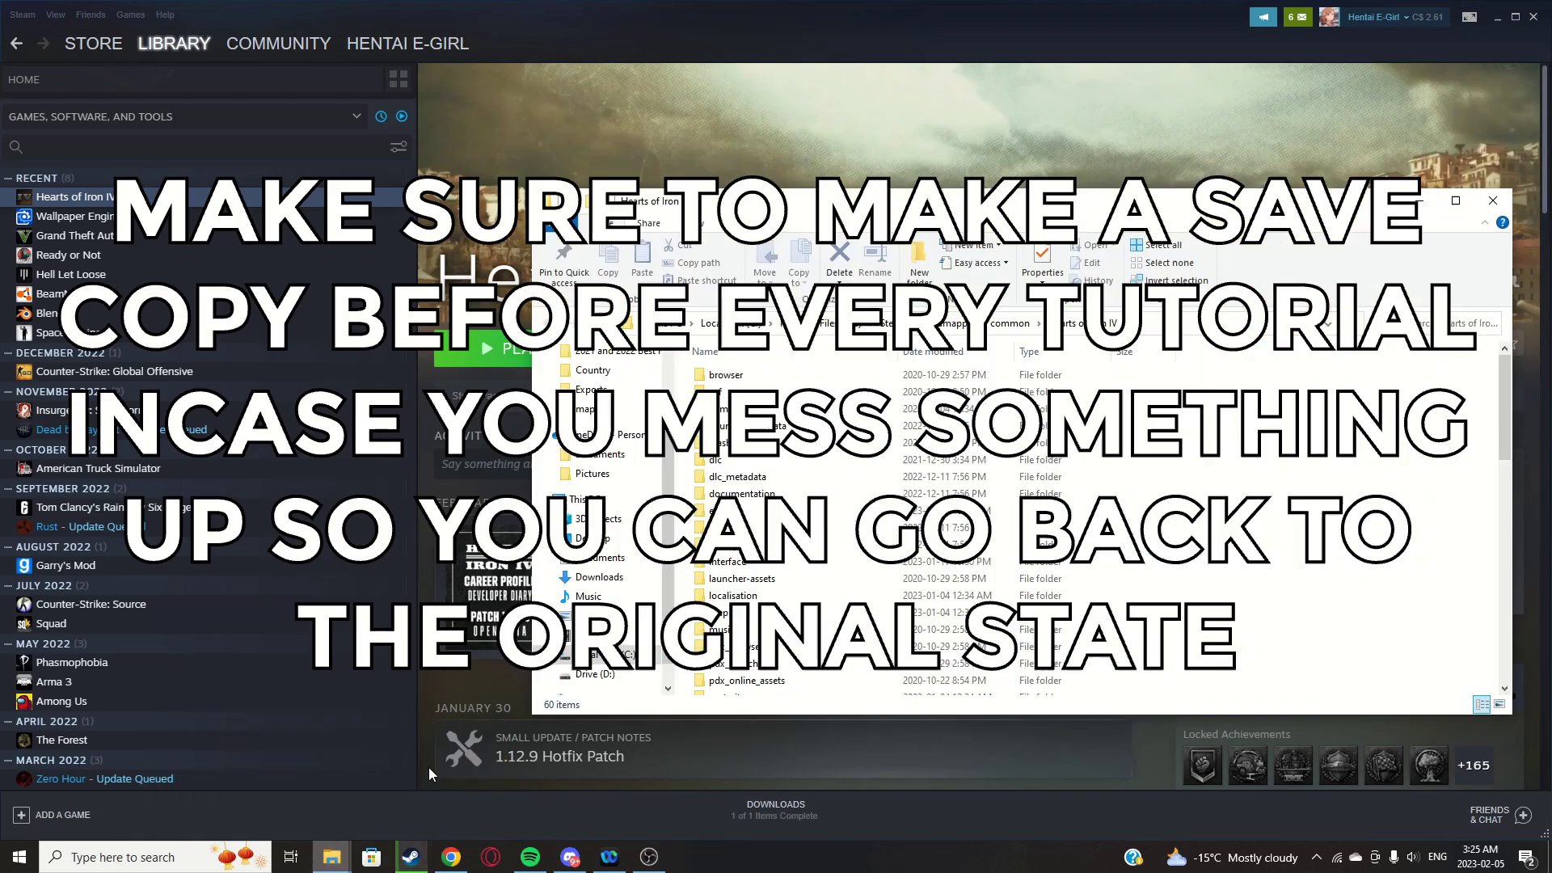
drag(804, 194, 1548, 198)
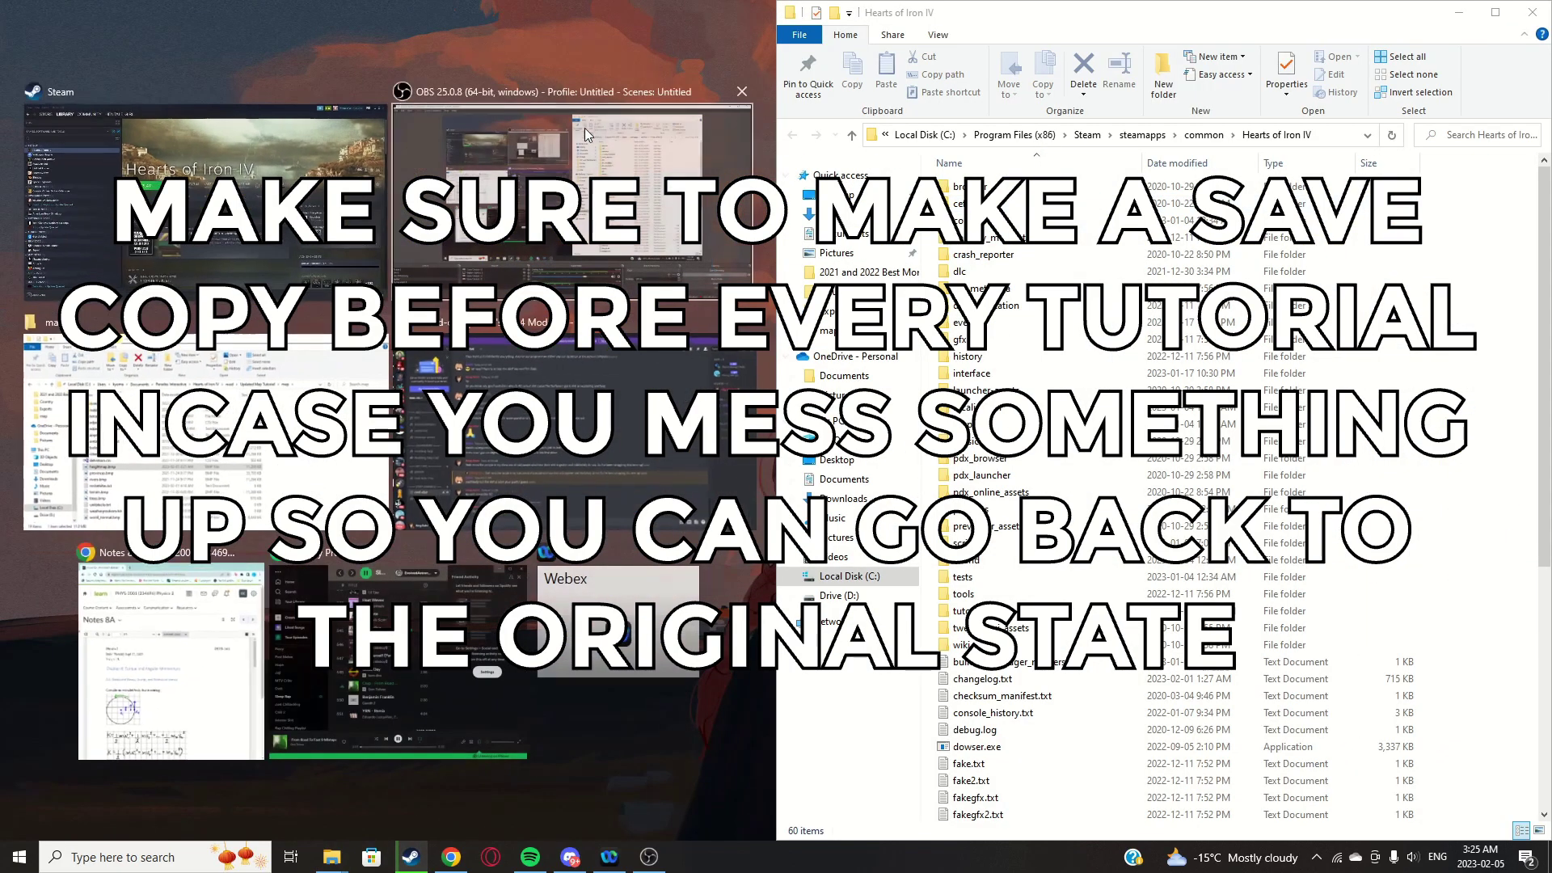
click(585, 128)
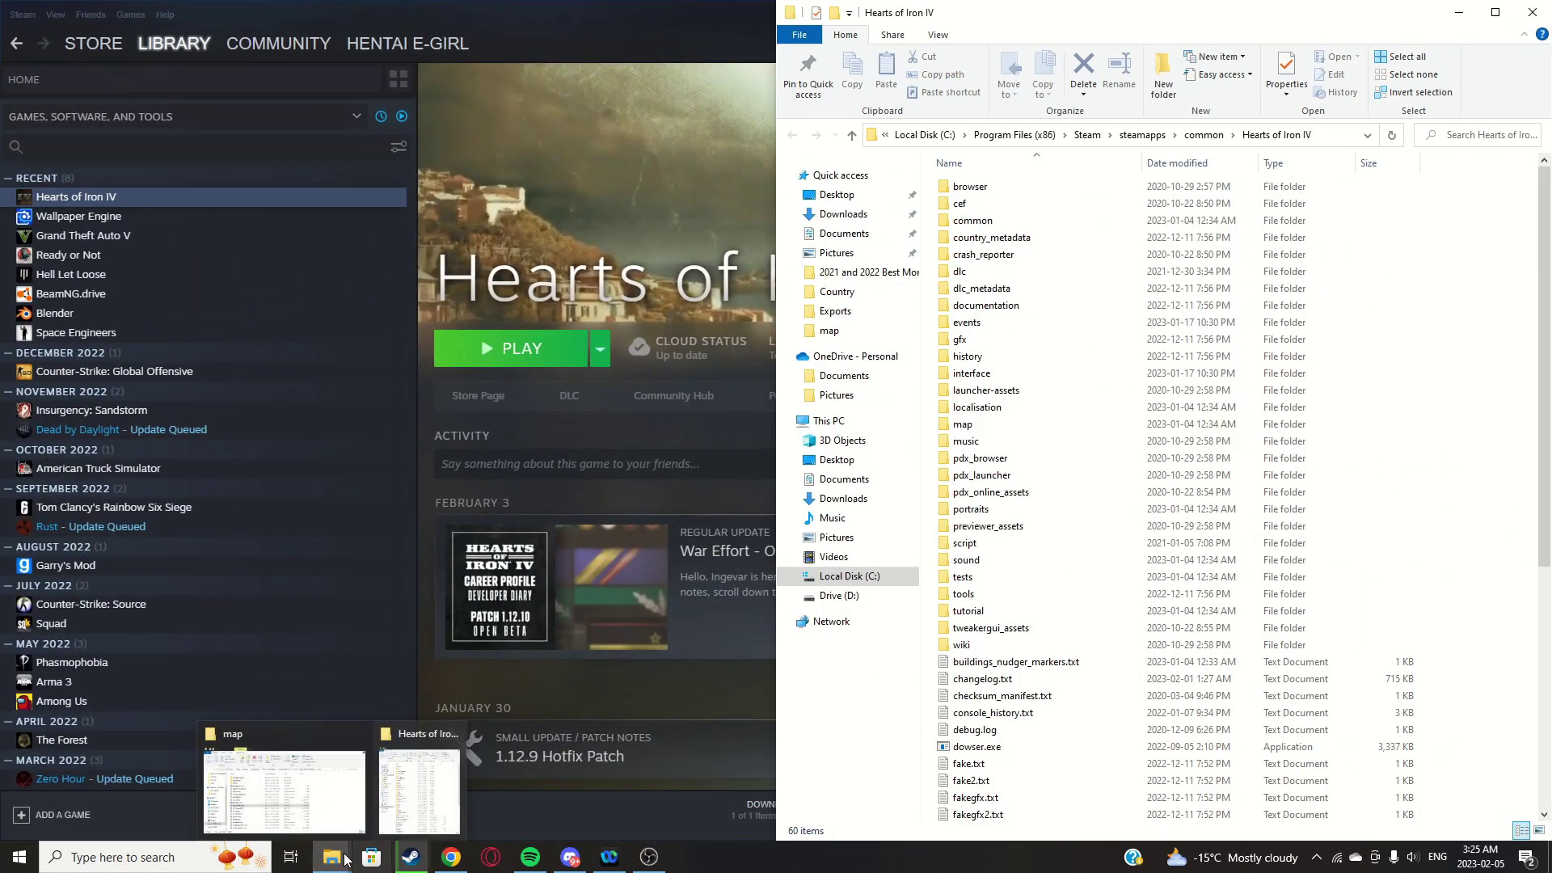
mouse_move(332, 857)
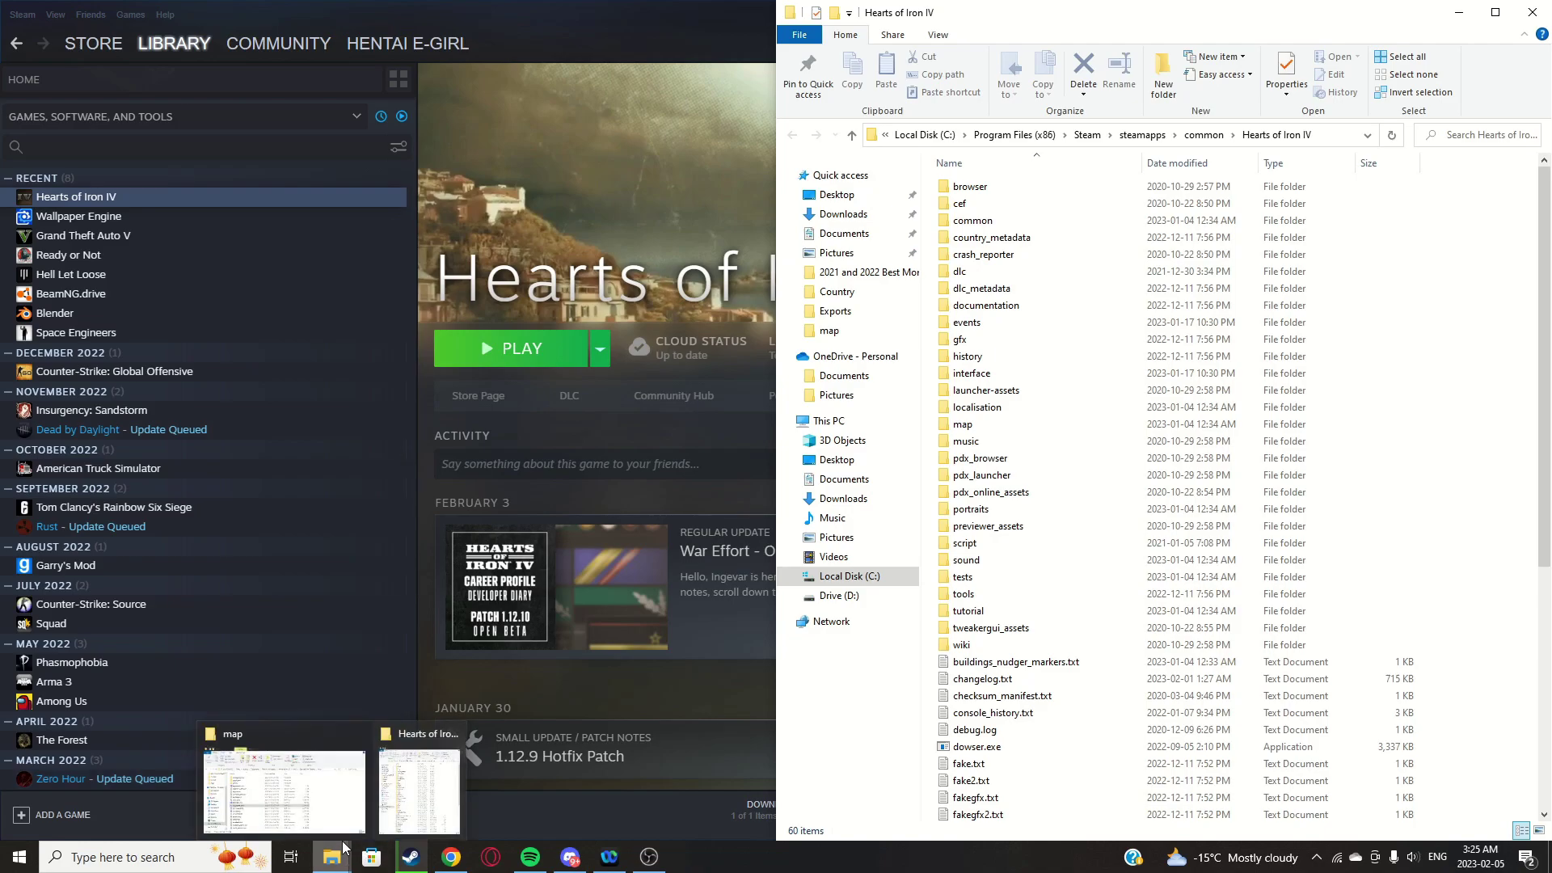
click(454, 735)
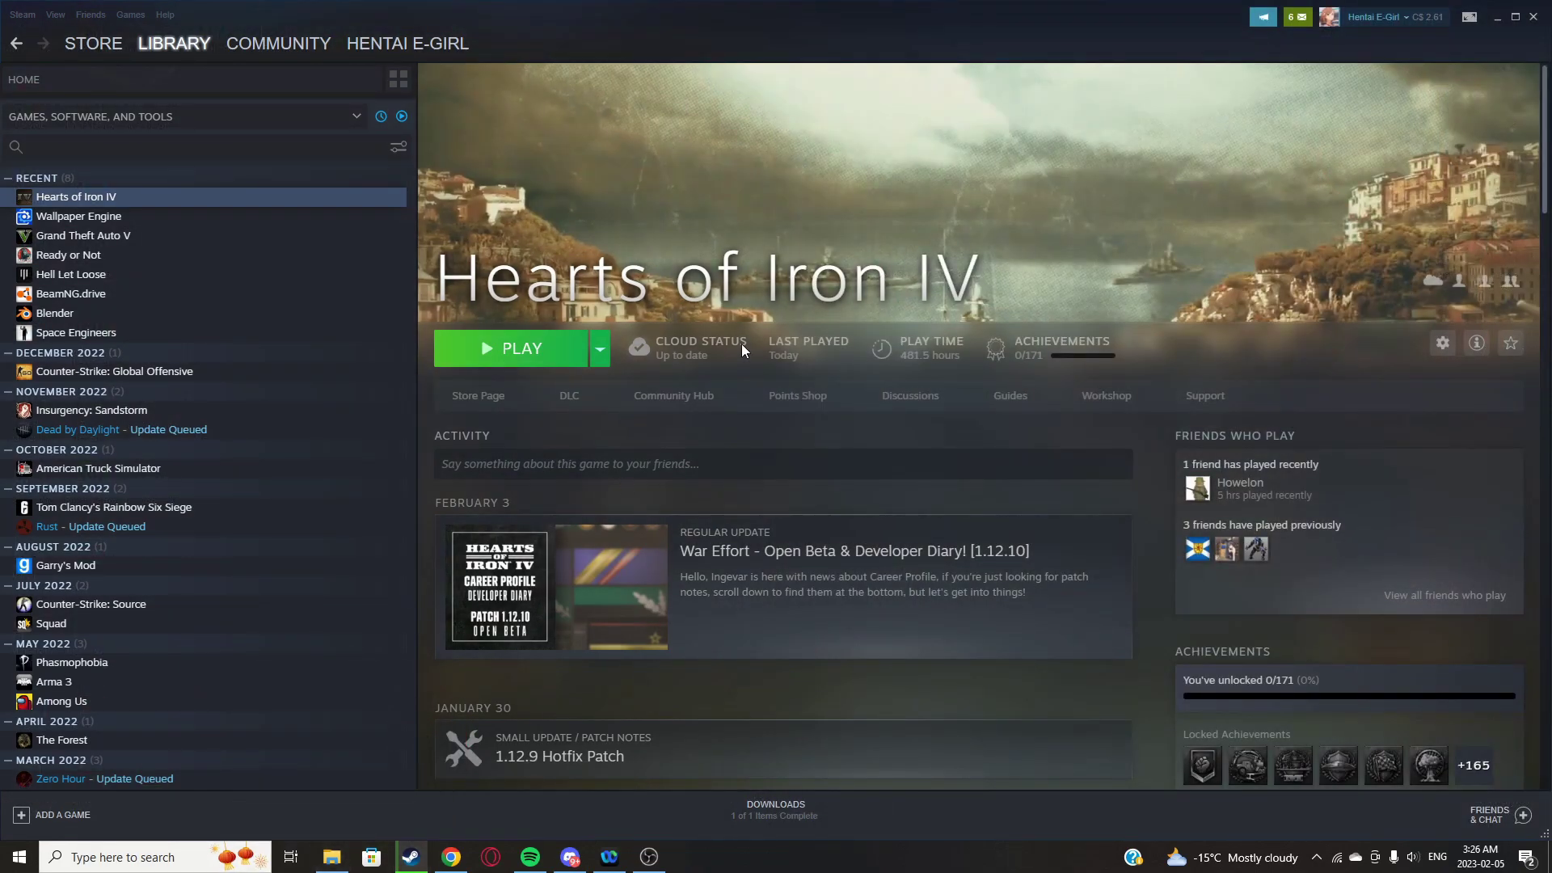
Browse the local files of Hearts of Iron IV from the Steam library and move the folder window aside
right_click(141, 206)
mouse_move(186, 280)
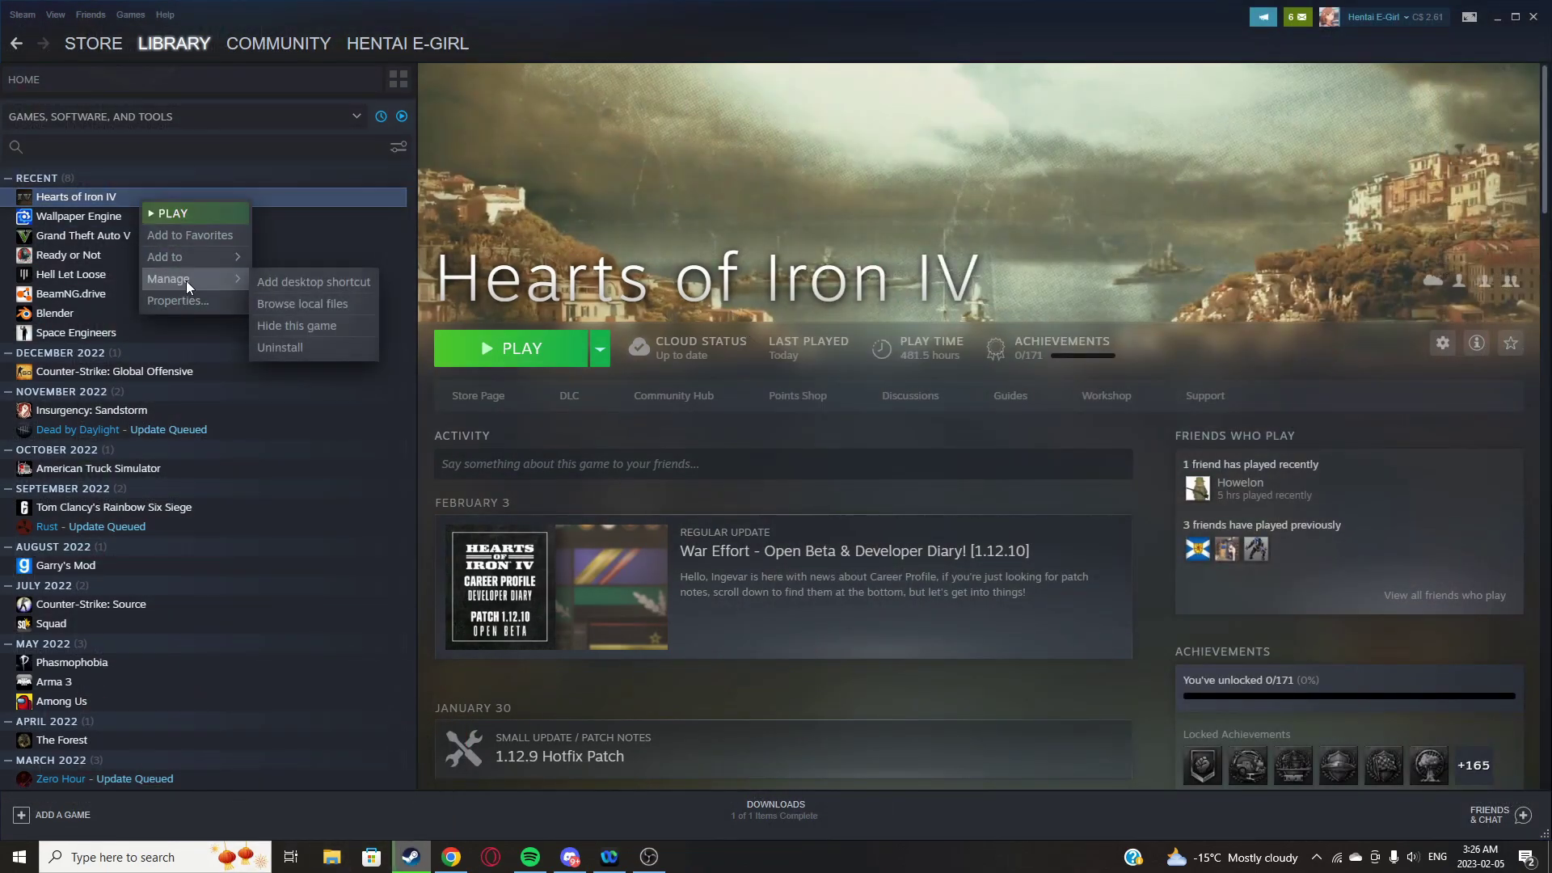
click(351, 303)
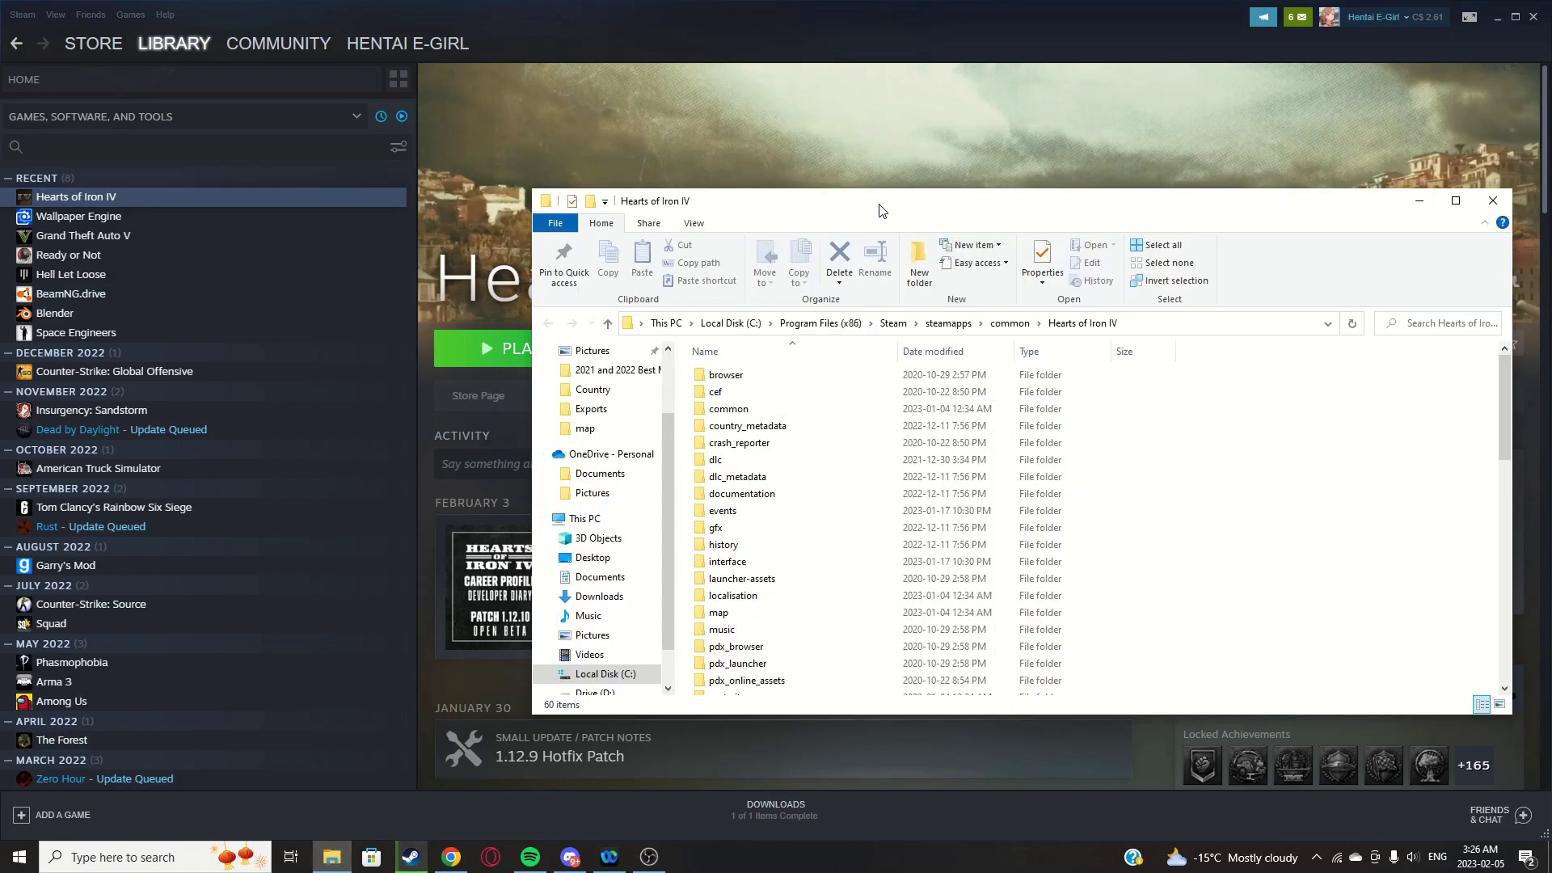
drag(879, 210, 1084, 176)
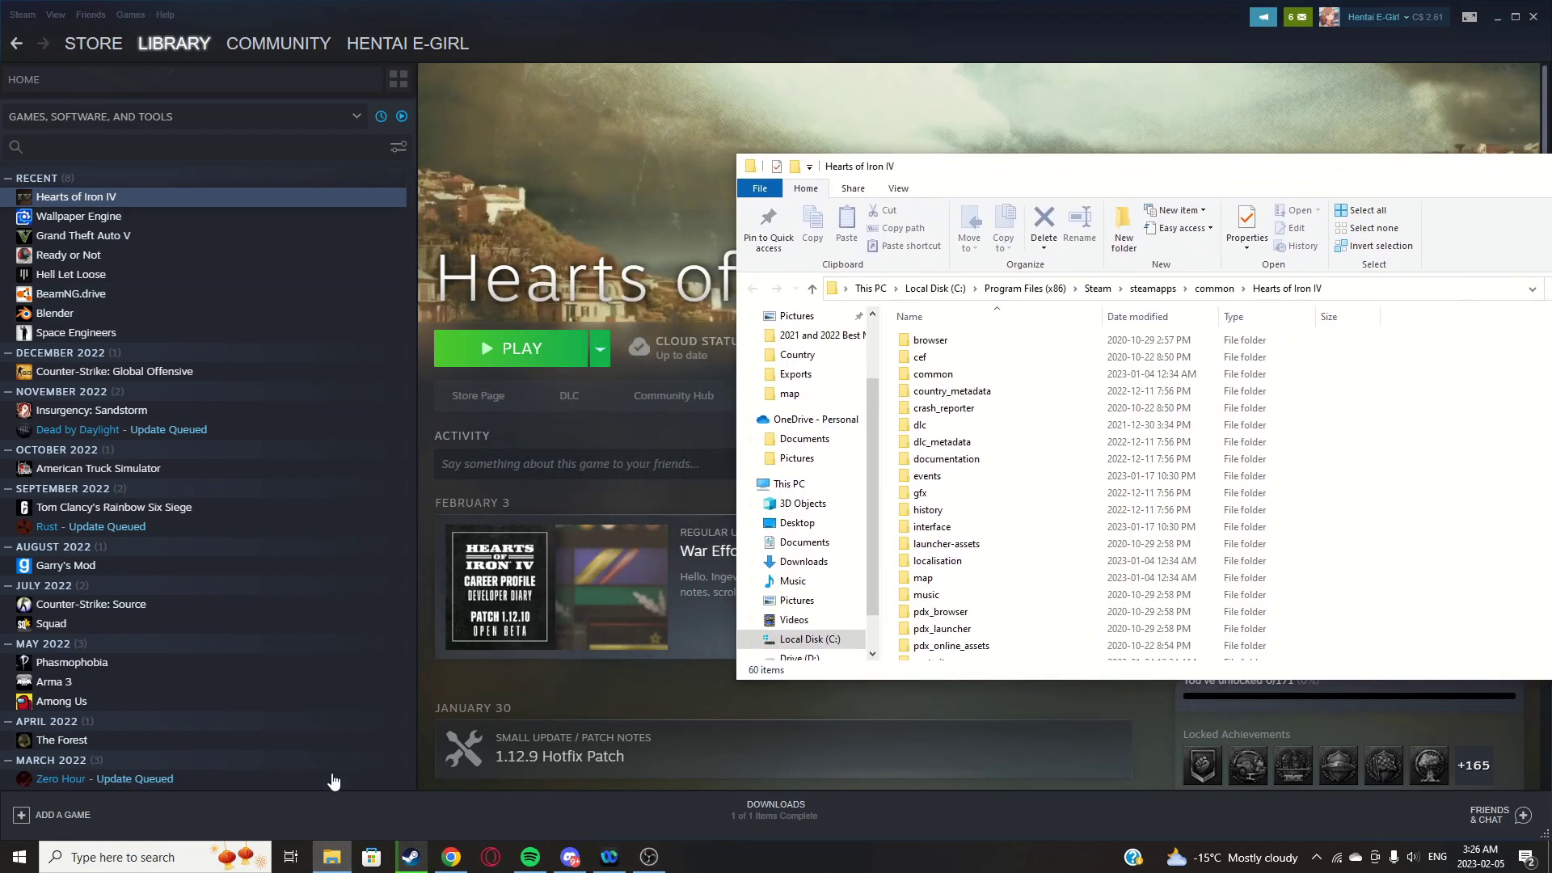
Find the Paradox Interactive documents folder and open Hearts of Iron IV > mod > Updated Map Tutorial > map
click(162, 858)
text(para)
key(Return)
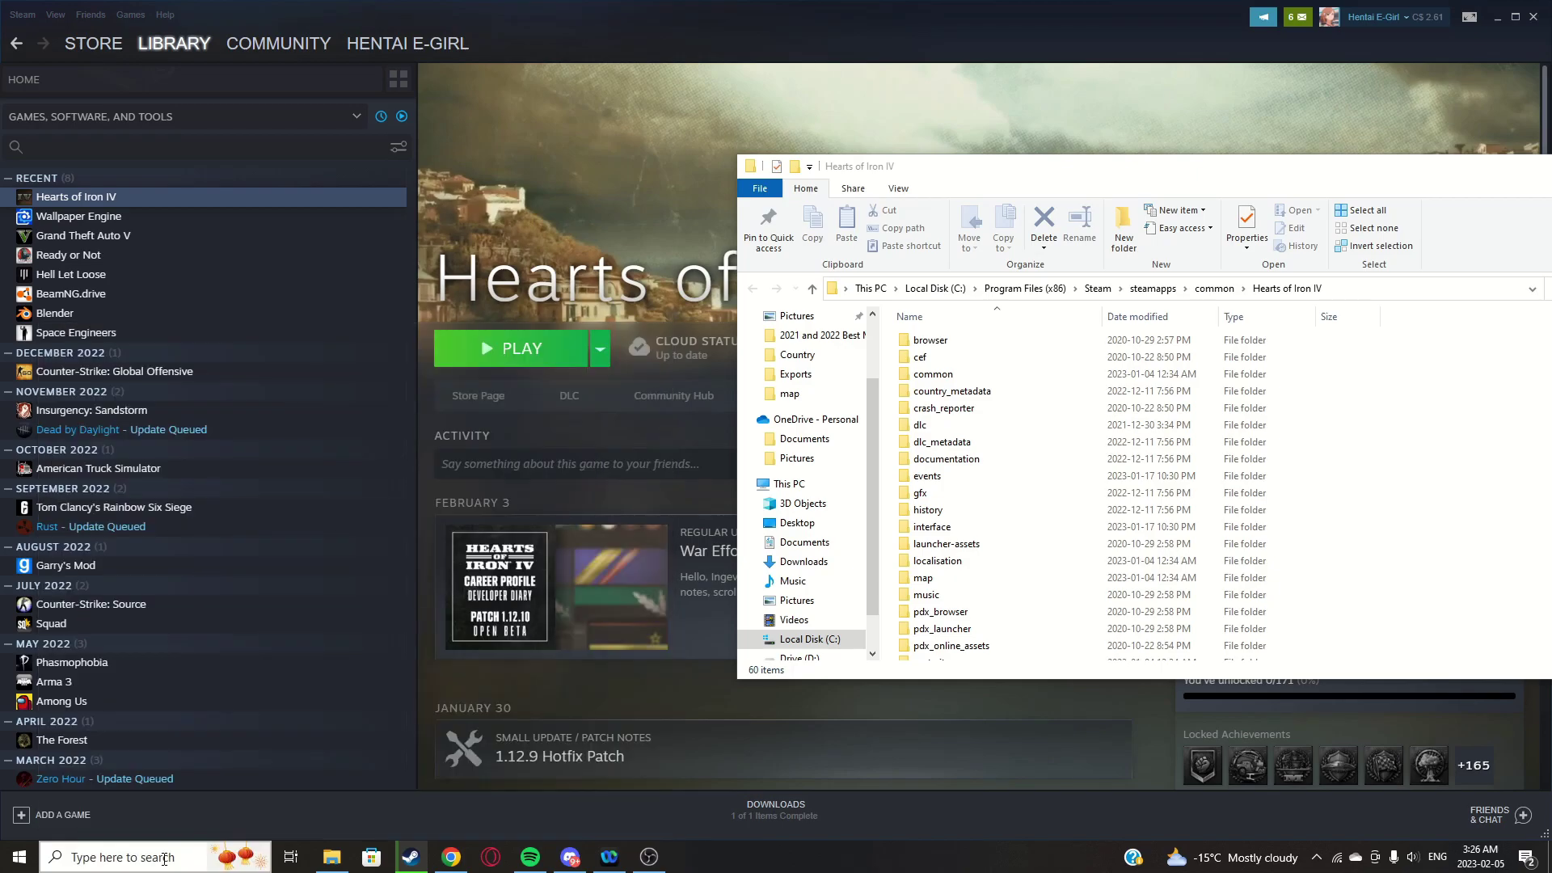
double_click(238, 188)
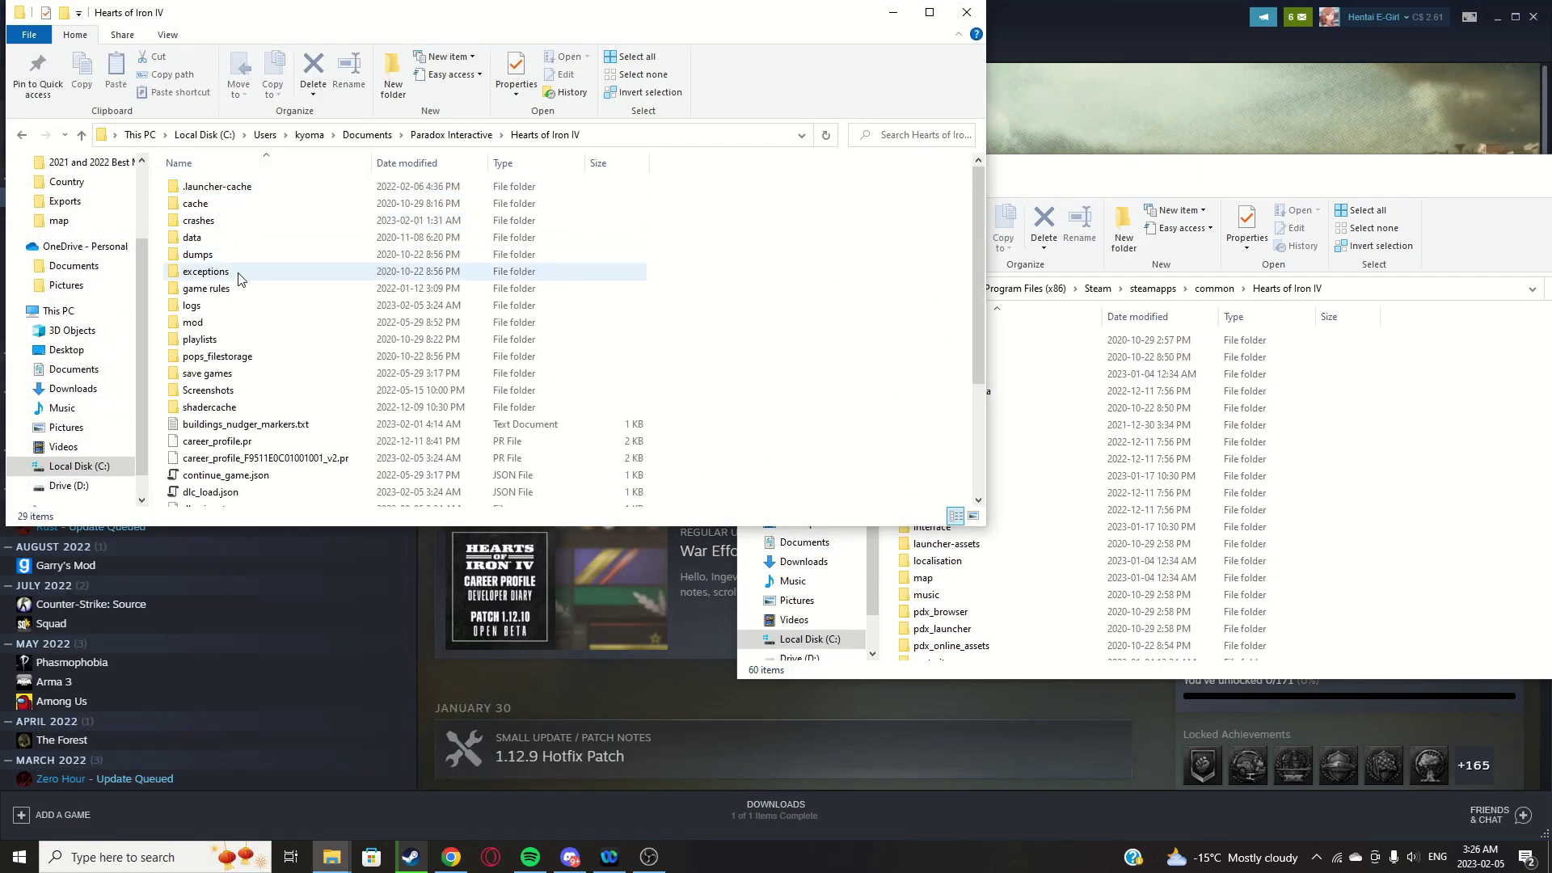
double_click(208, 325)
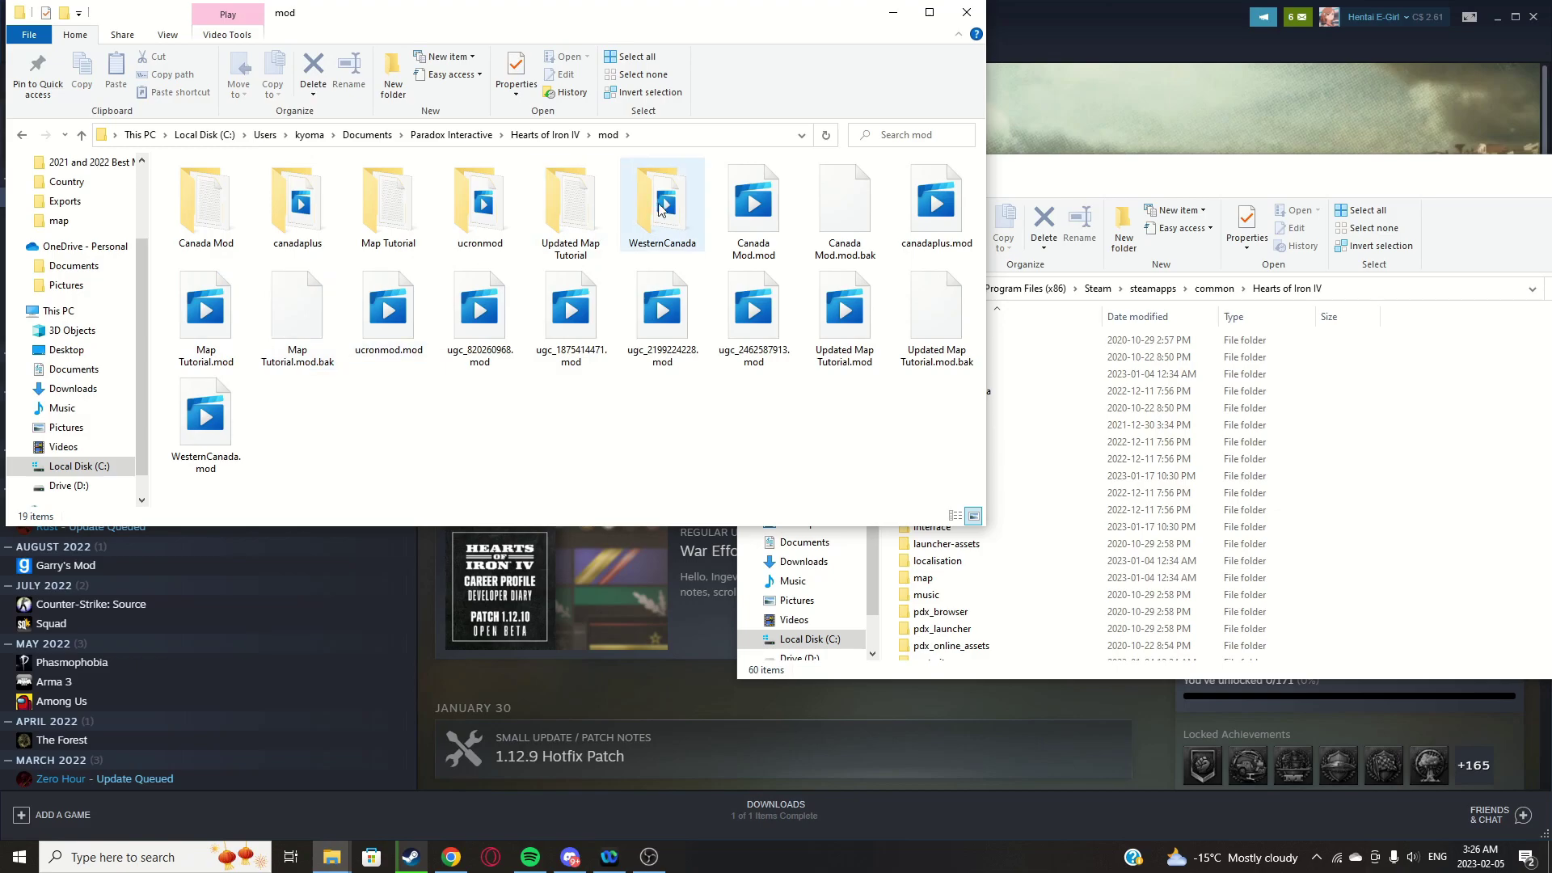
double_click(577, 216)
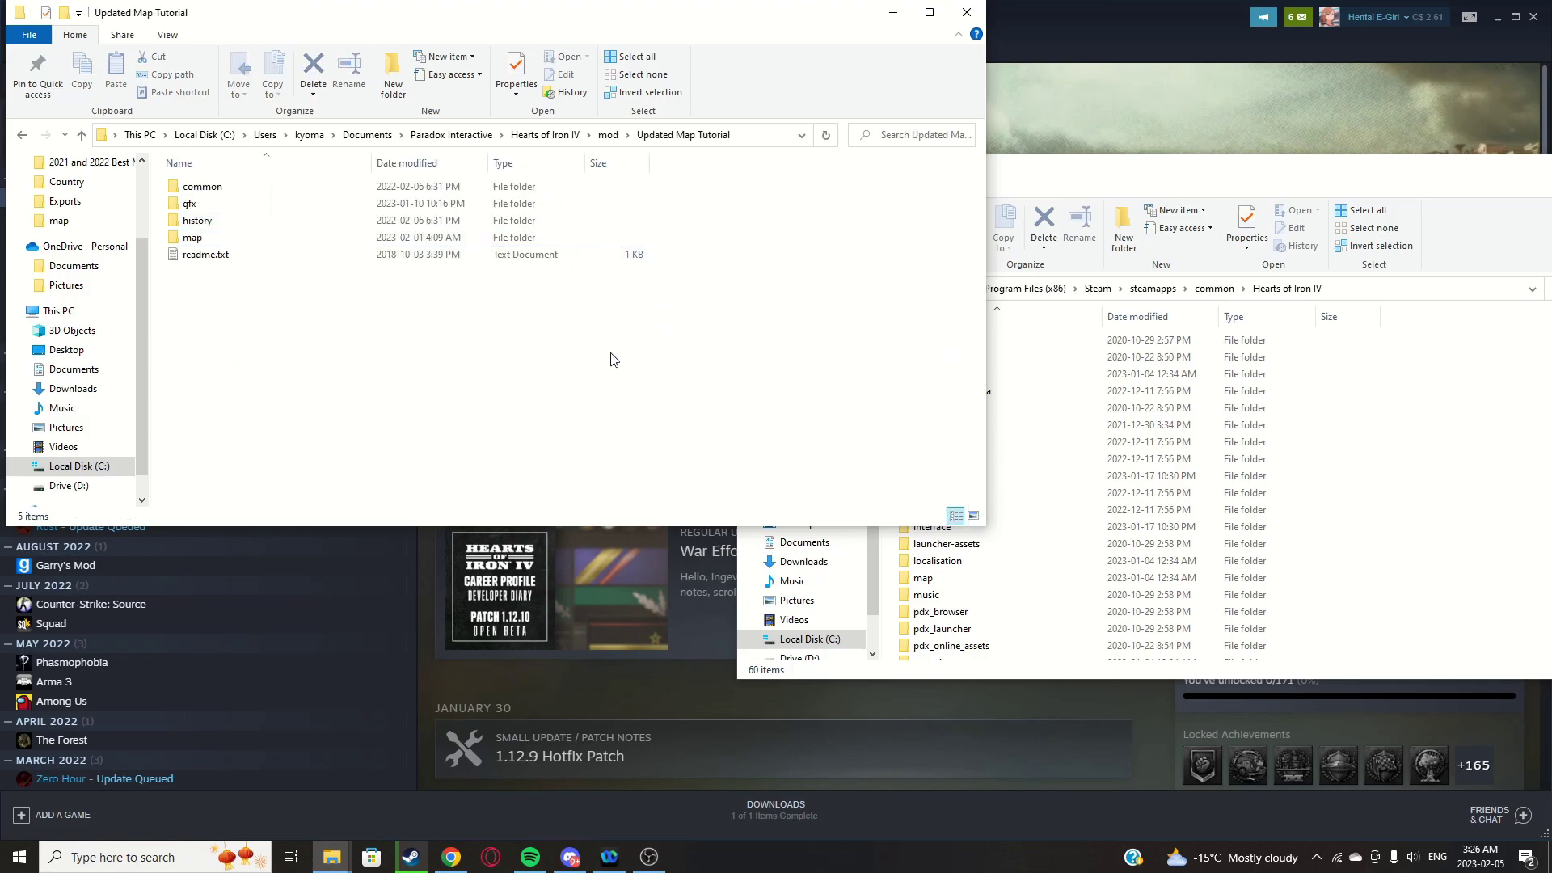
double_click(206, 238)
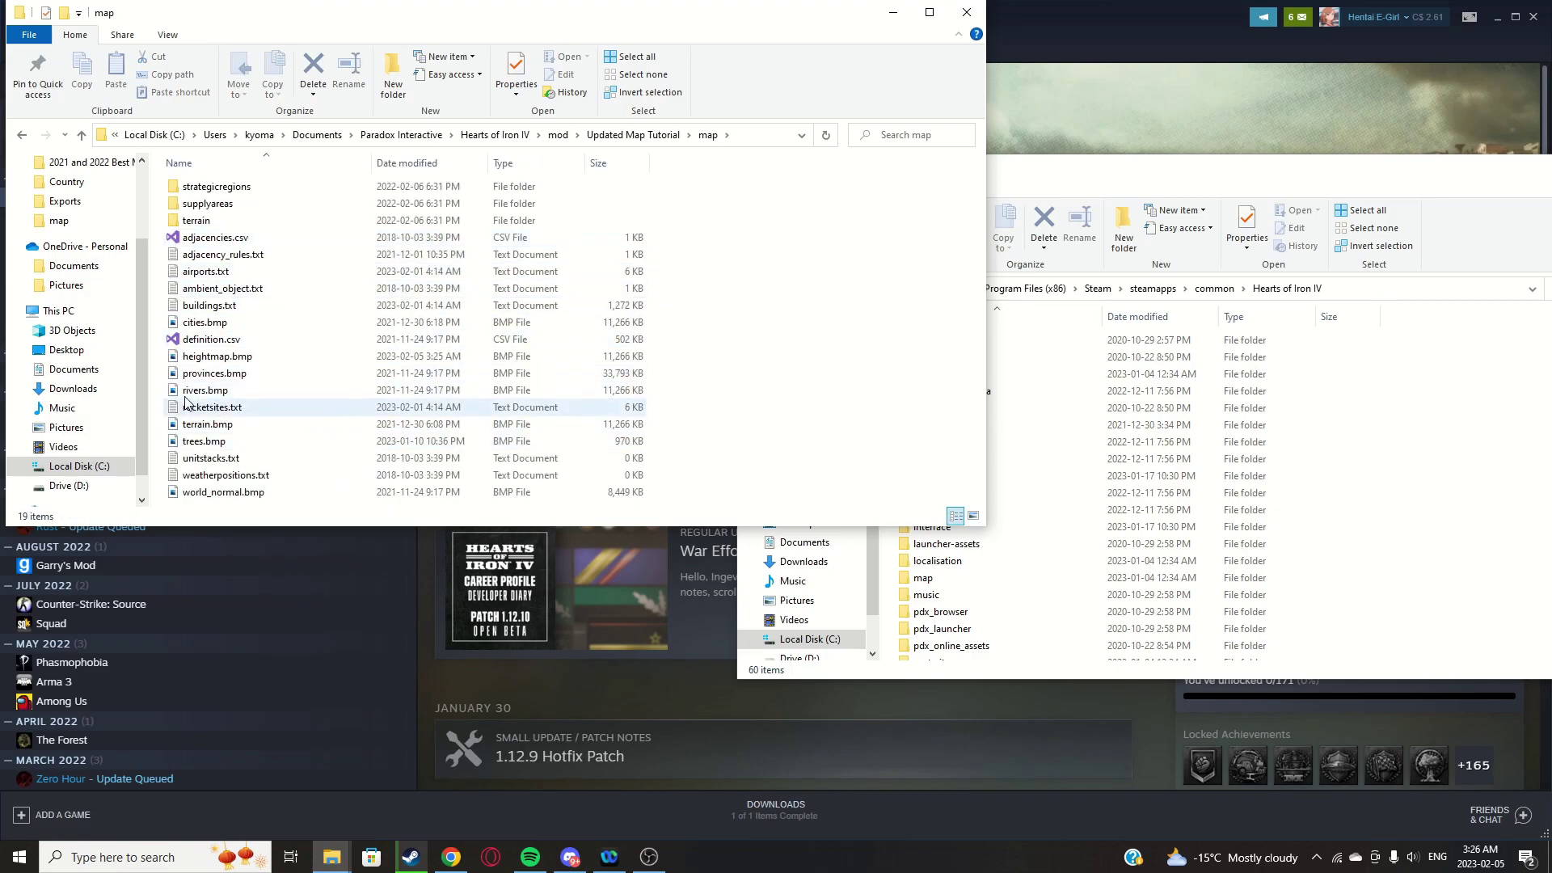
Open the mod's heightmap.bmp from the Updated Map Tutorial map folder in GIMP
click(268, 361)
right_click(269, 360)
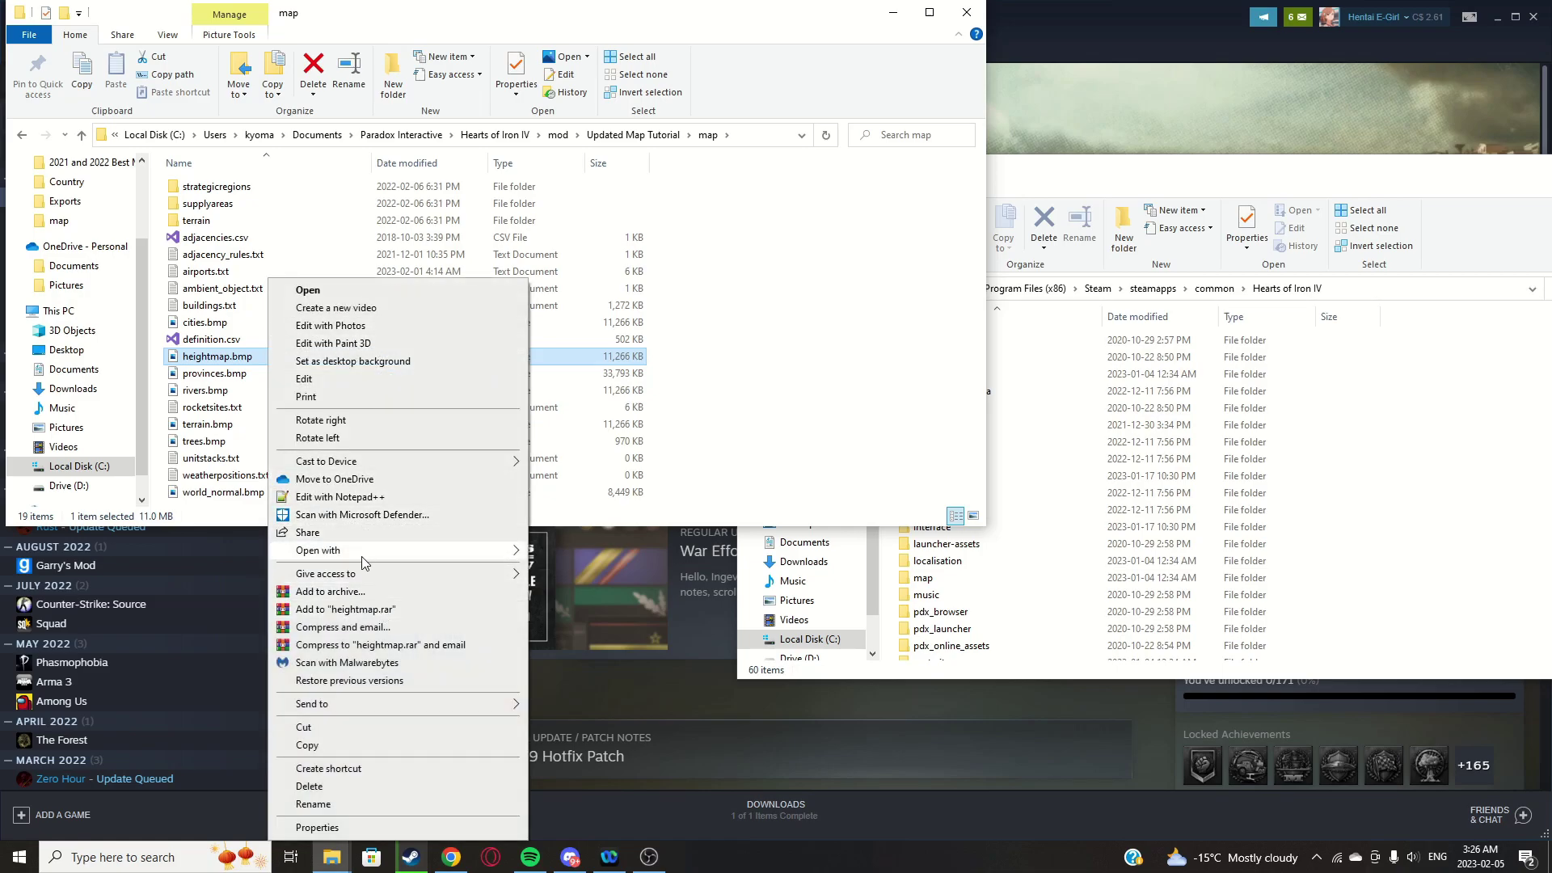
mouse_move(372, 553)
click(572, 553)
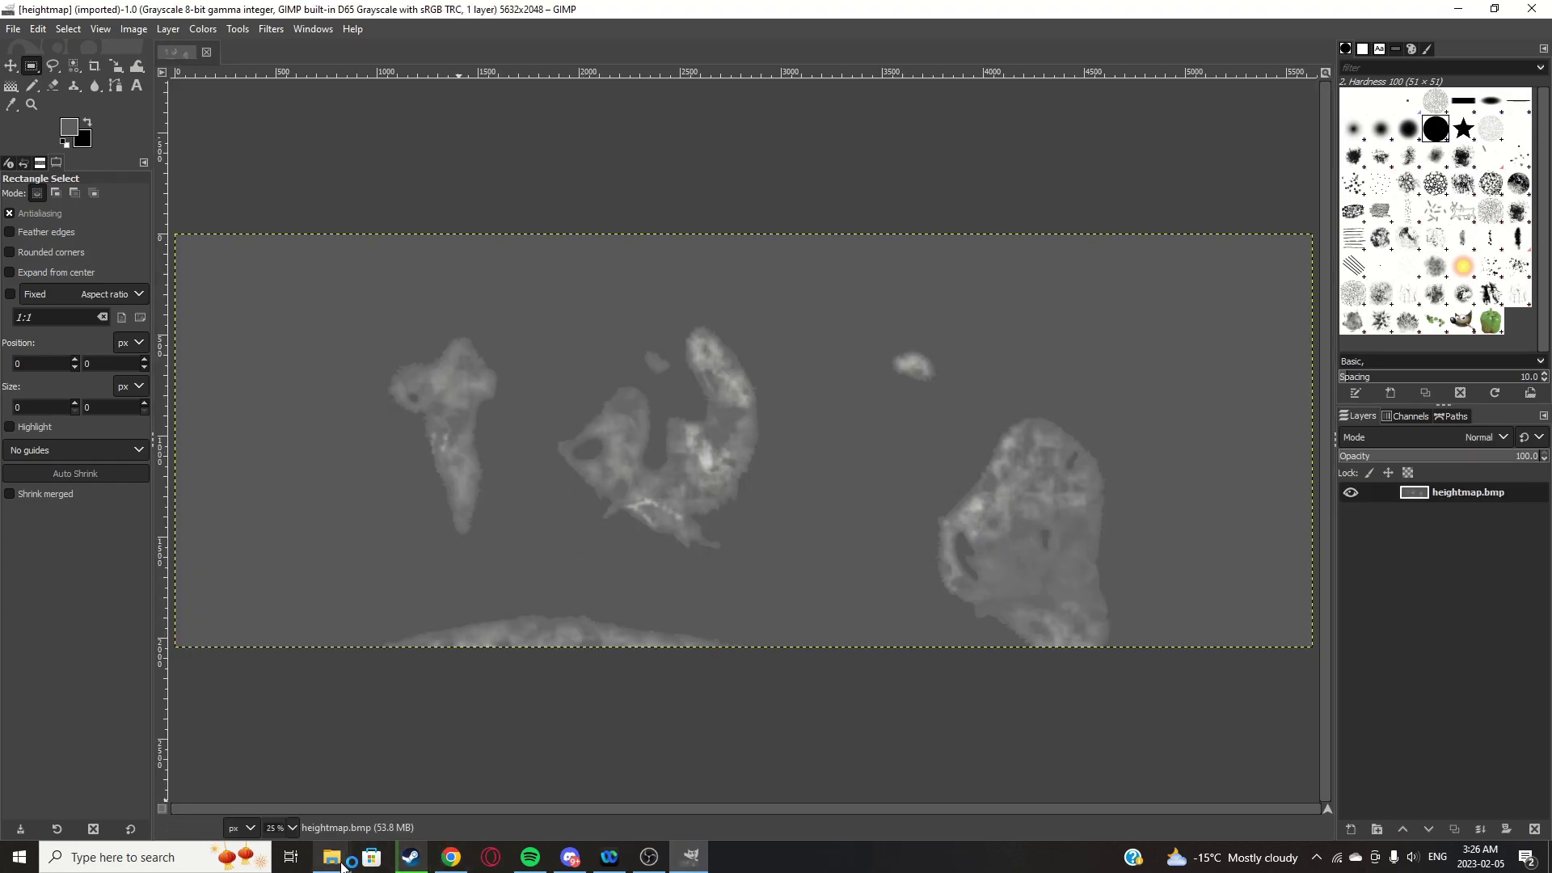
Open the base game's heightmap.bmp from the map folder of the Hearts of Iron IV installation in GIMP
mouse_move(331, 857)
click(408, 788)
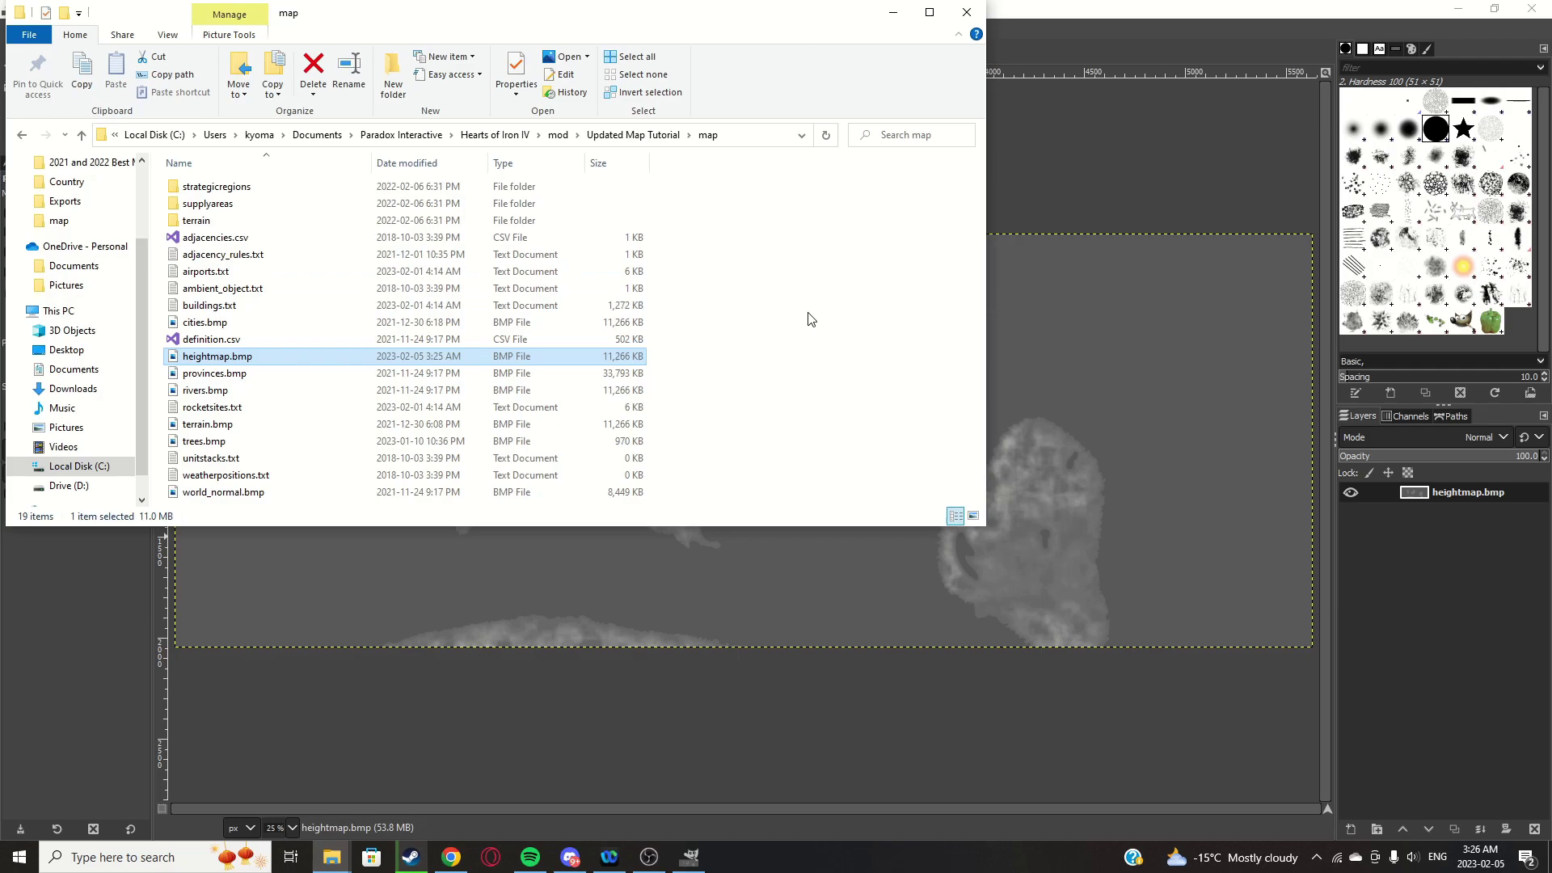
click(633, 206)
mouse_move(333, 865)
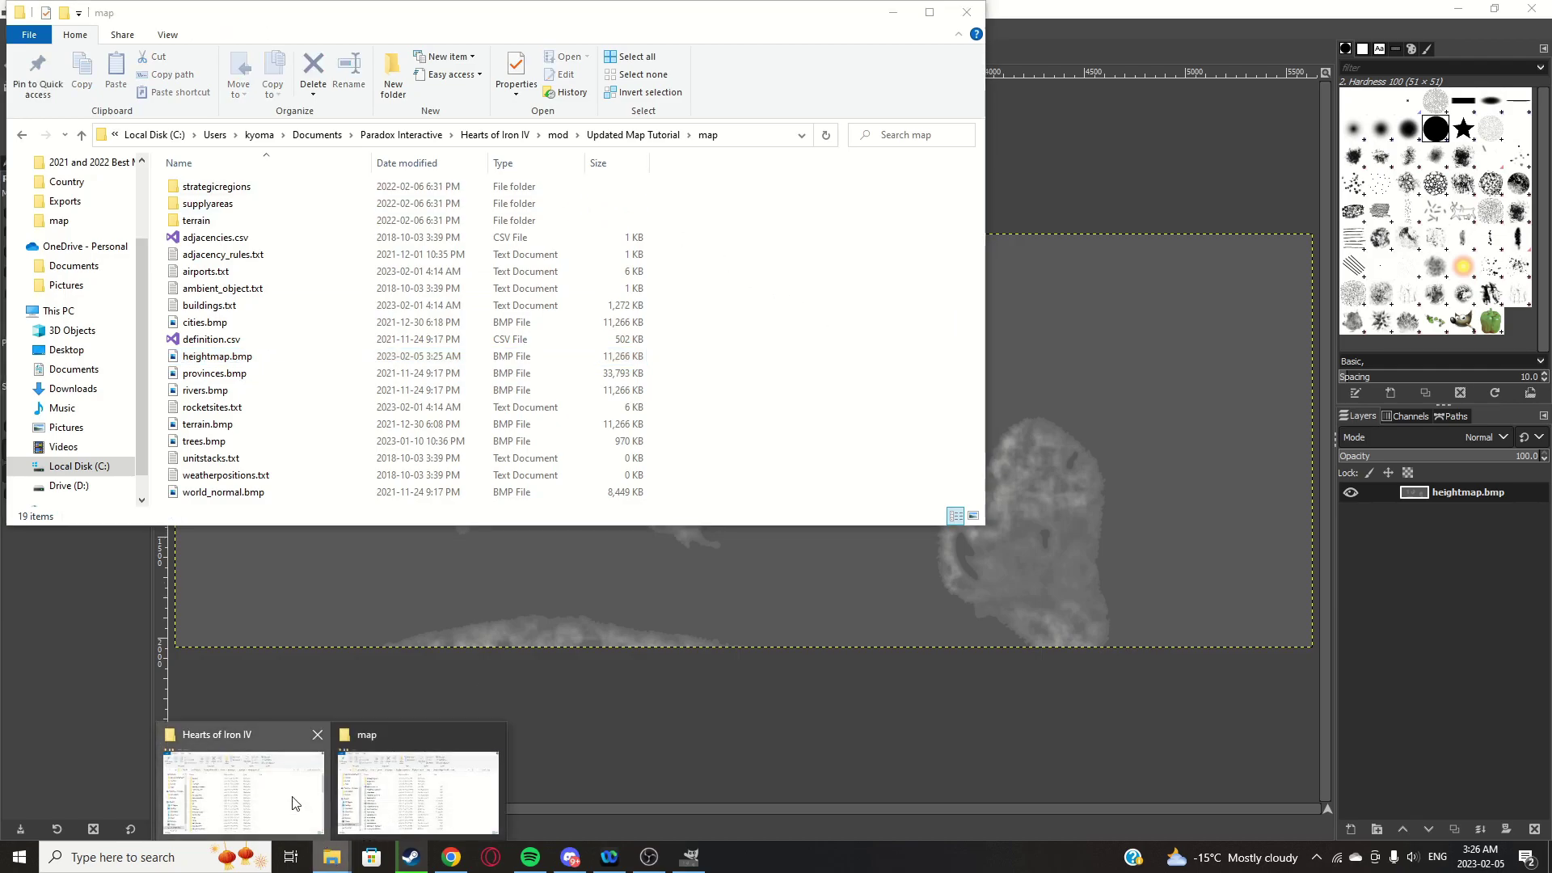
click(234, 784)
double_click(962, 578)
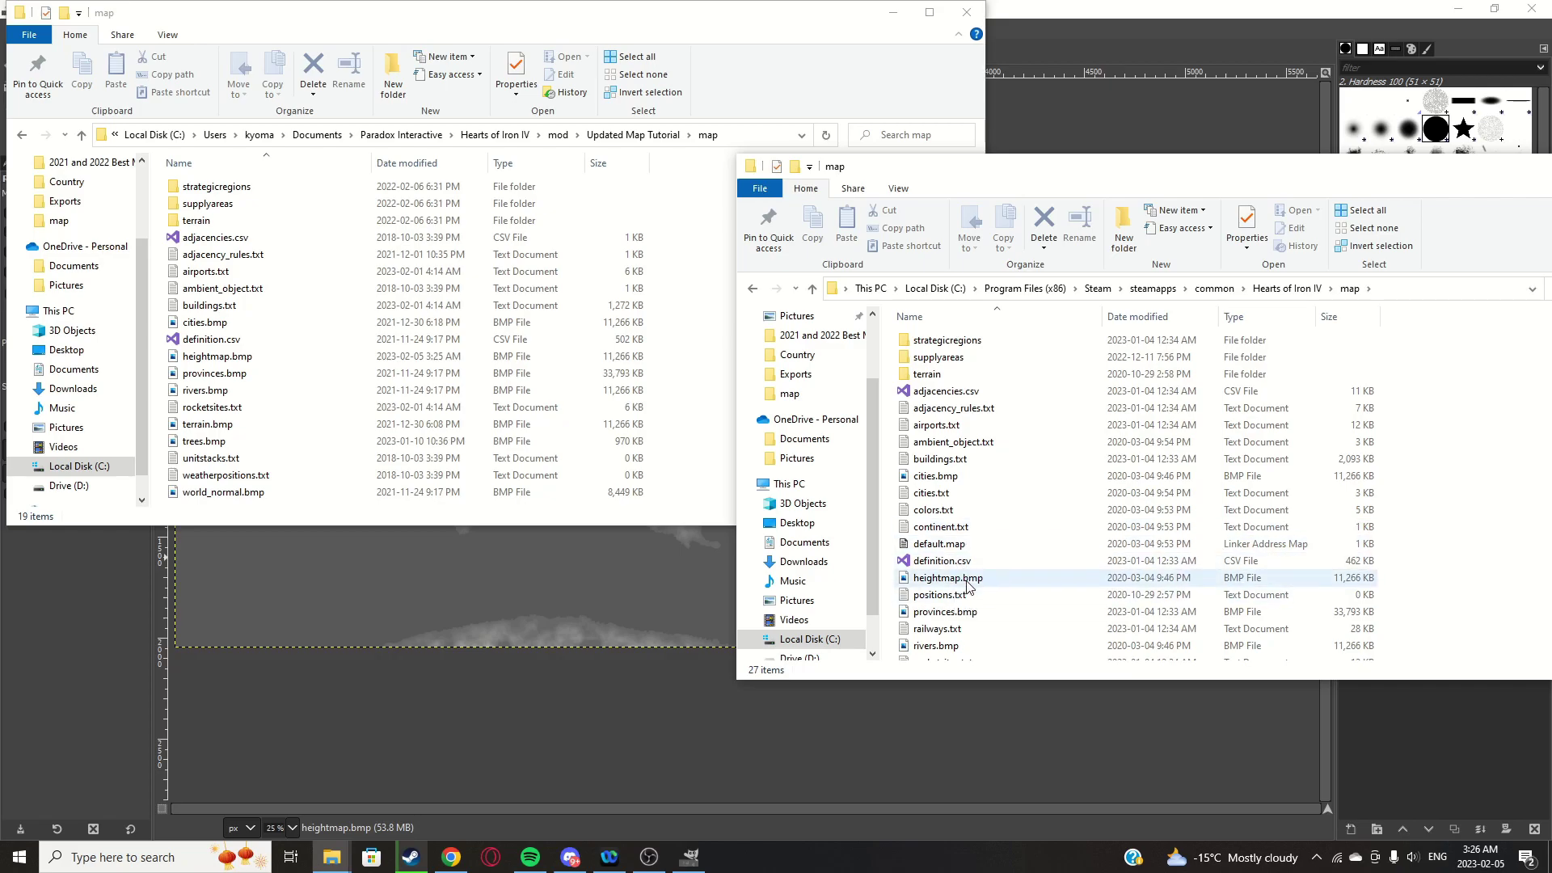
right_click(986, 577)
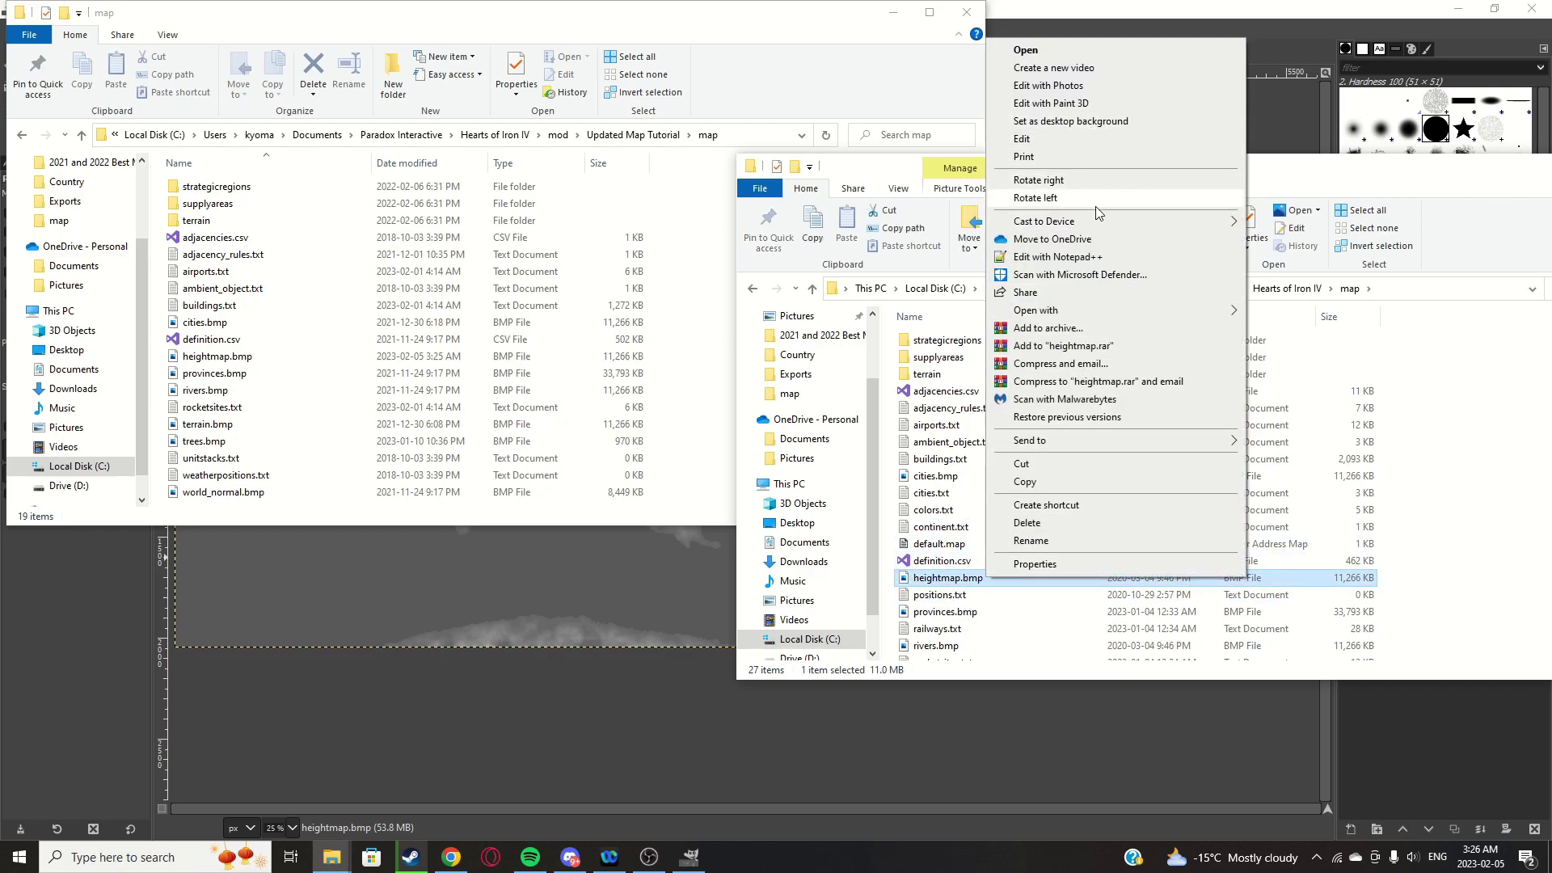
mouse_move(1086, 315)
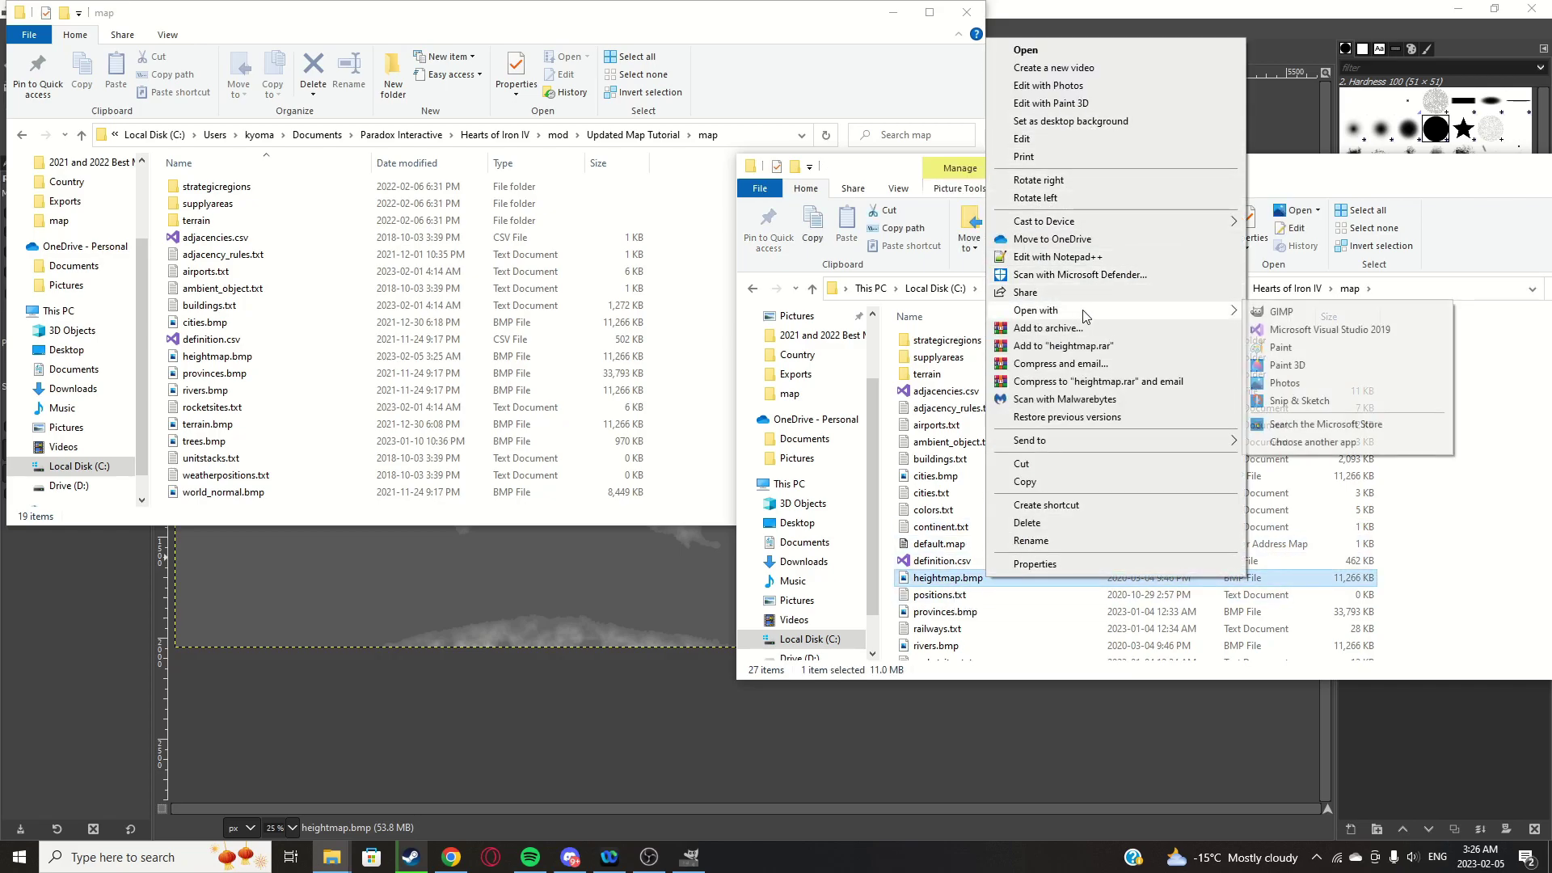
click(1296, 312)
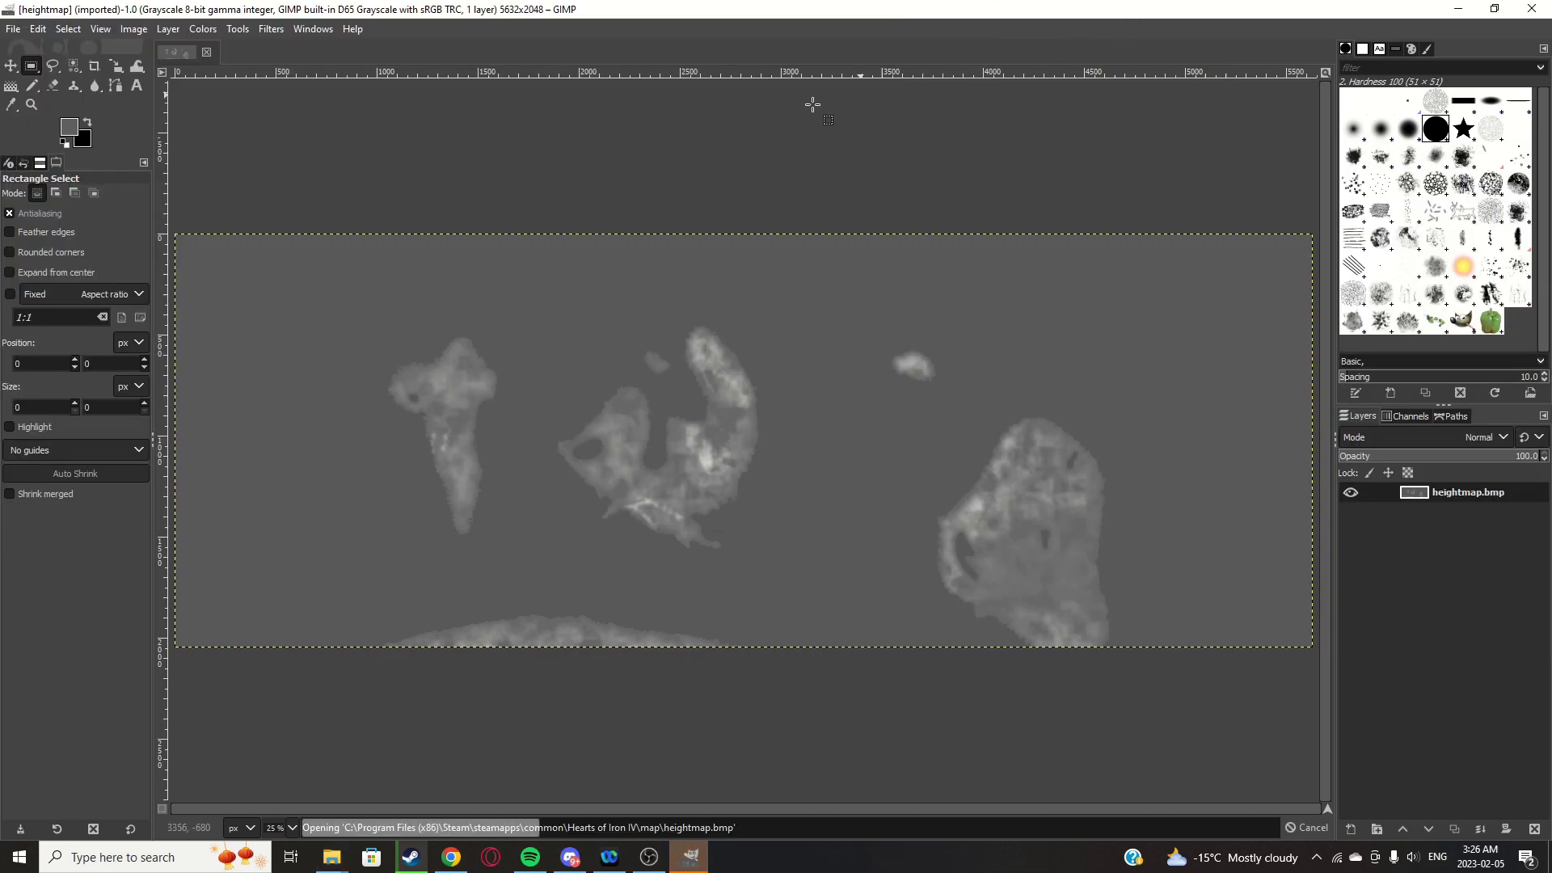
Sample the grey of a land pixel at the coastline's edge in the base game's heightmap as the foreground color
scroll(482, 469, up, 17)
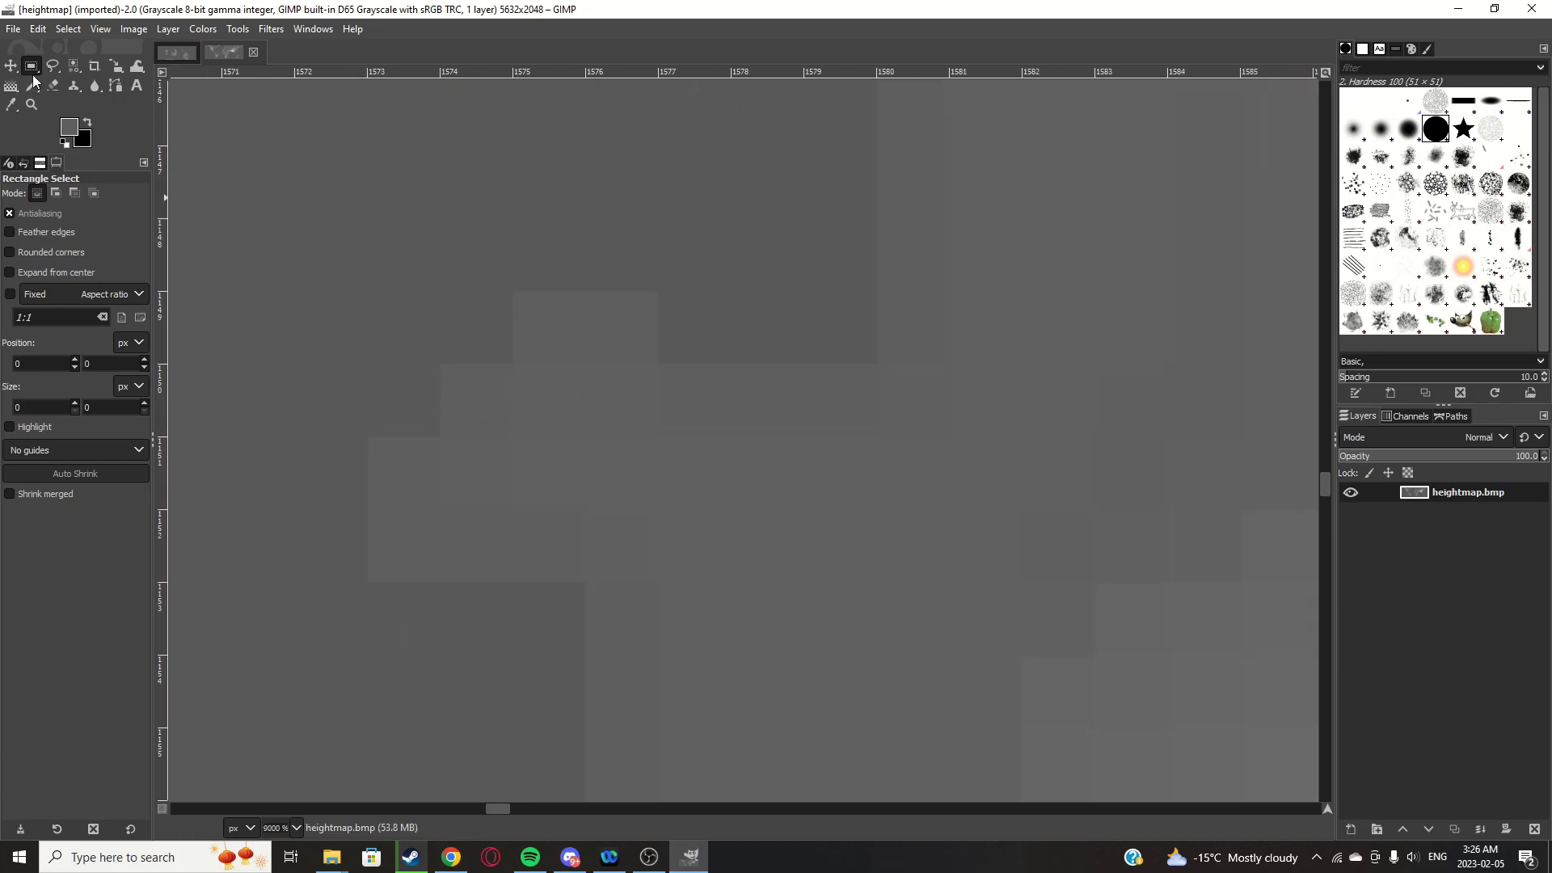
click(12, 105)
scroll(854, 561, down, 15)
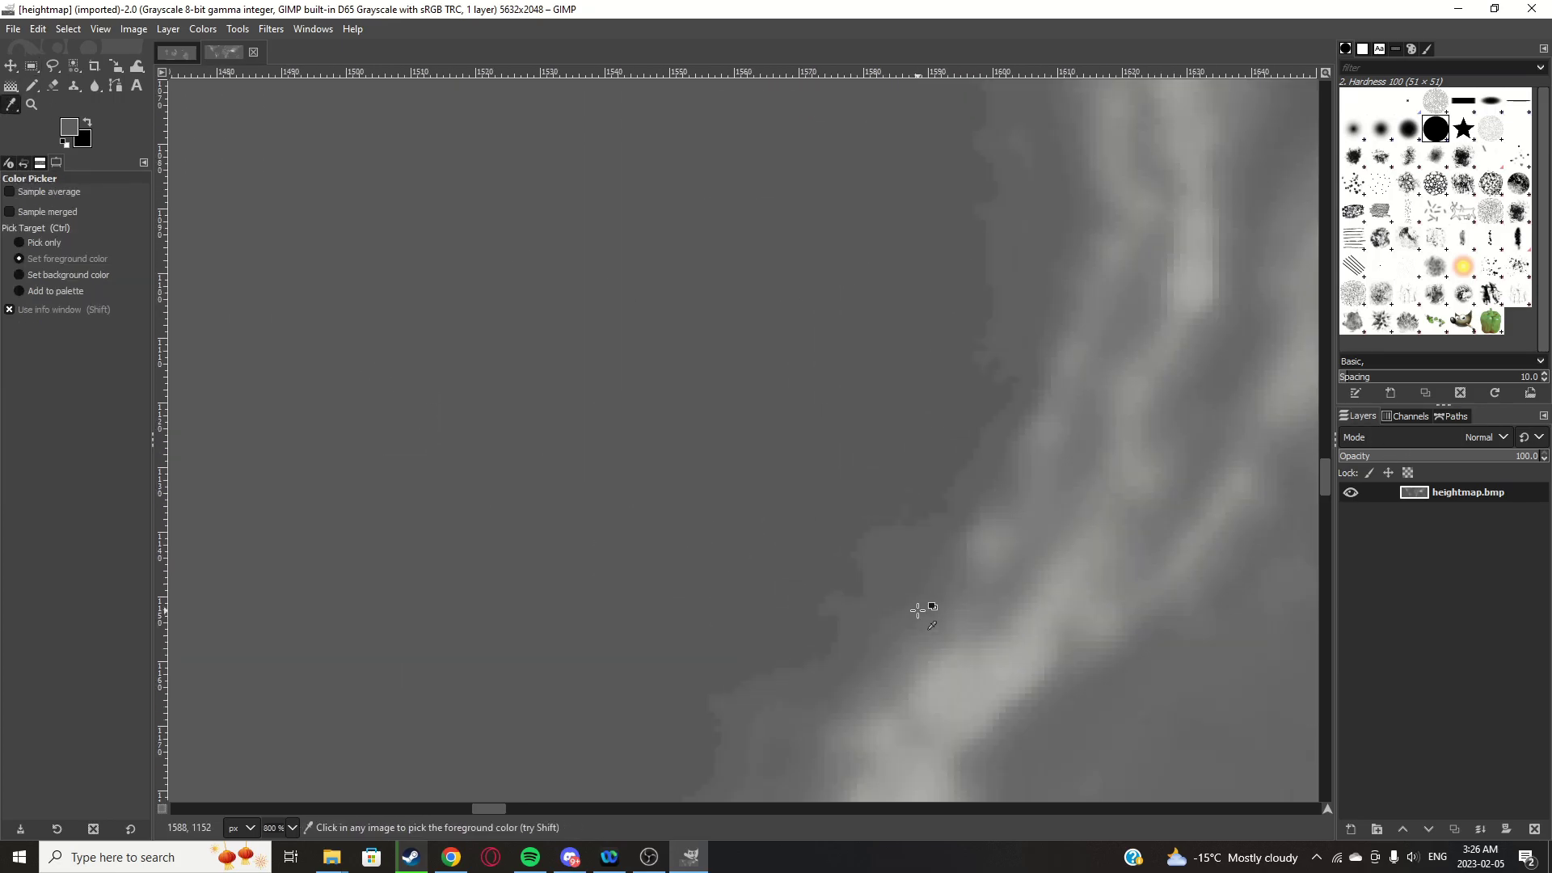
scroll(853, 560, up, 16)
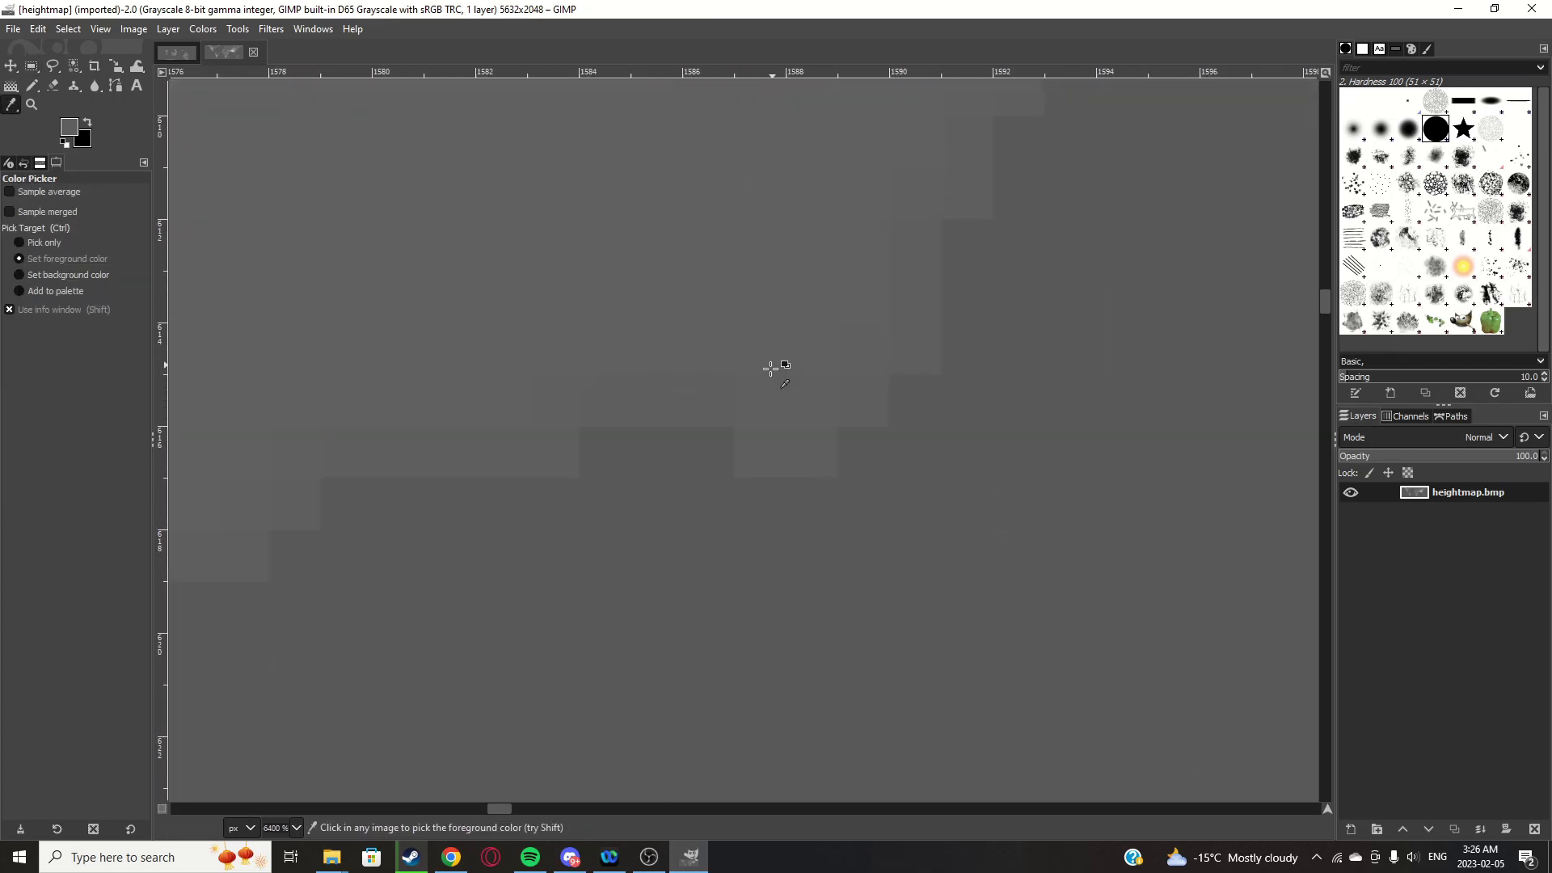
scroll(765, 426, down, 8)
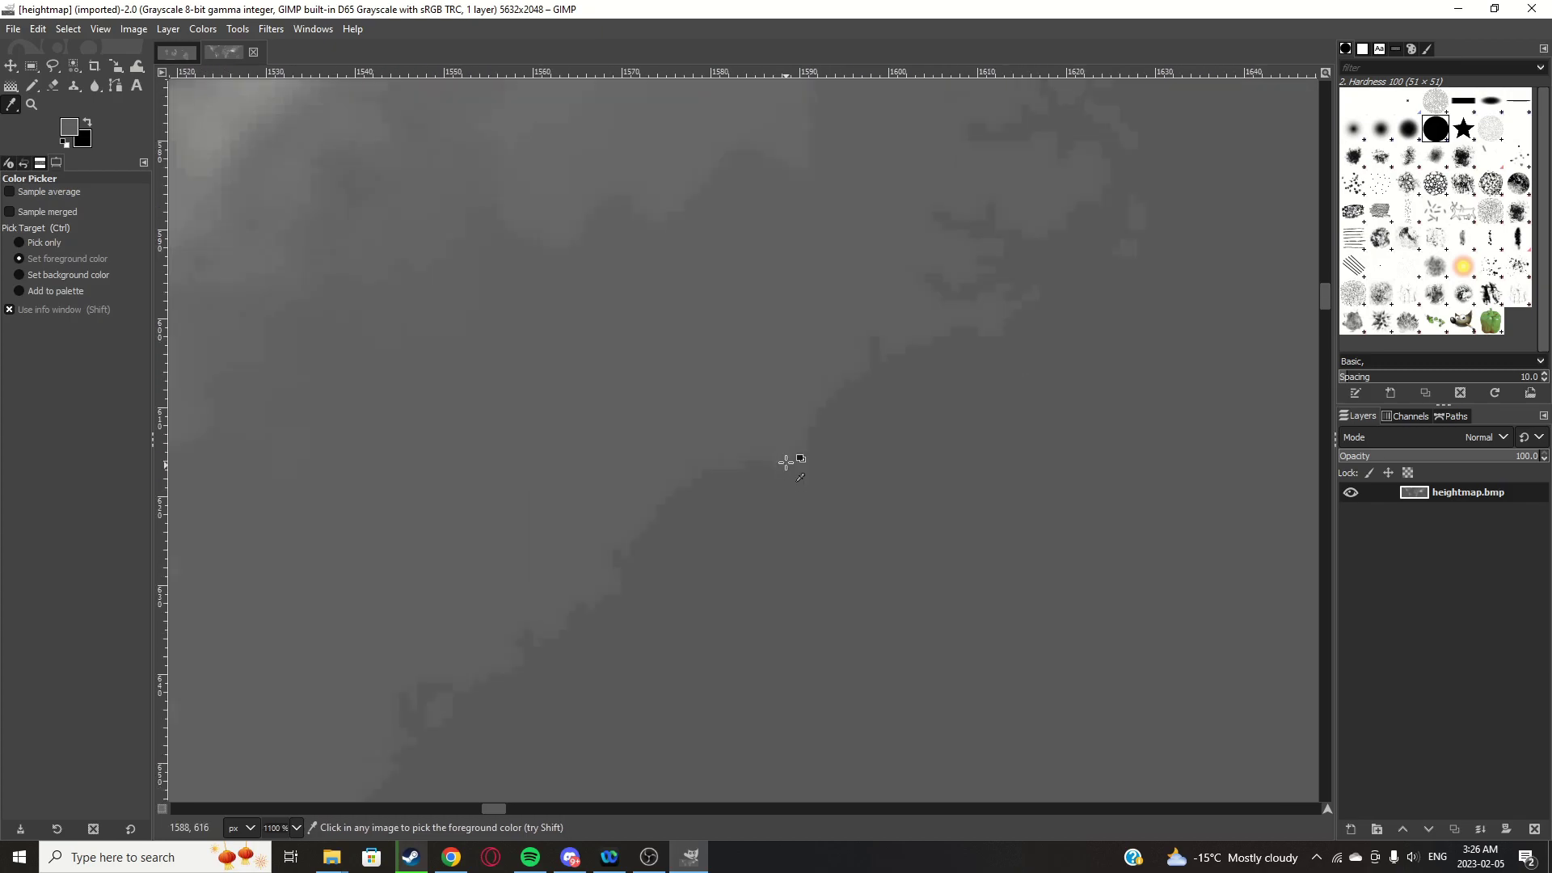
scroll(784, 456, down, 5)
scroll(781, 453, up, 10)
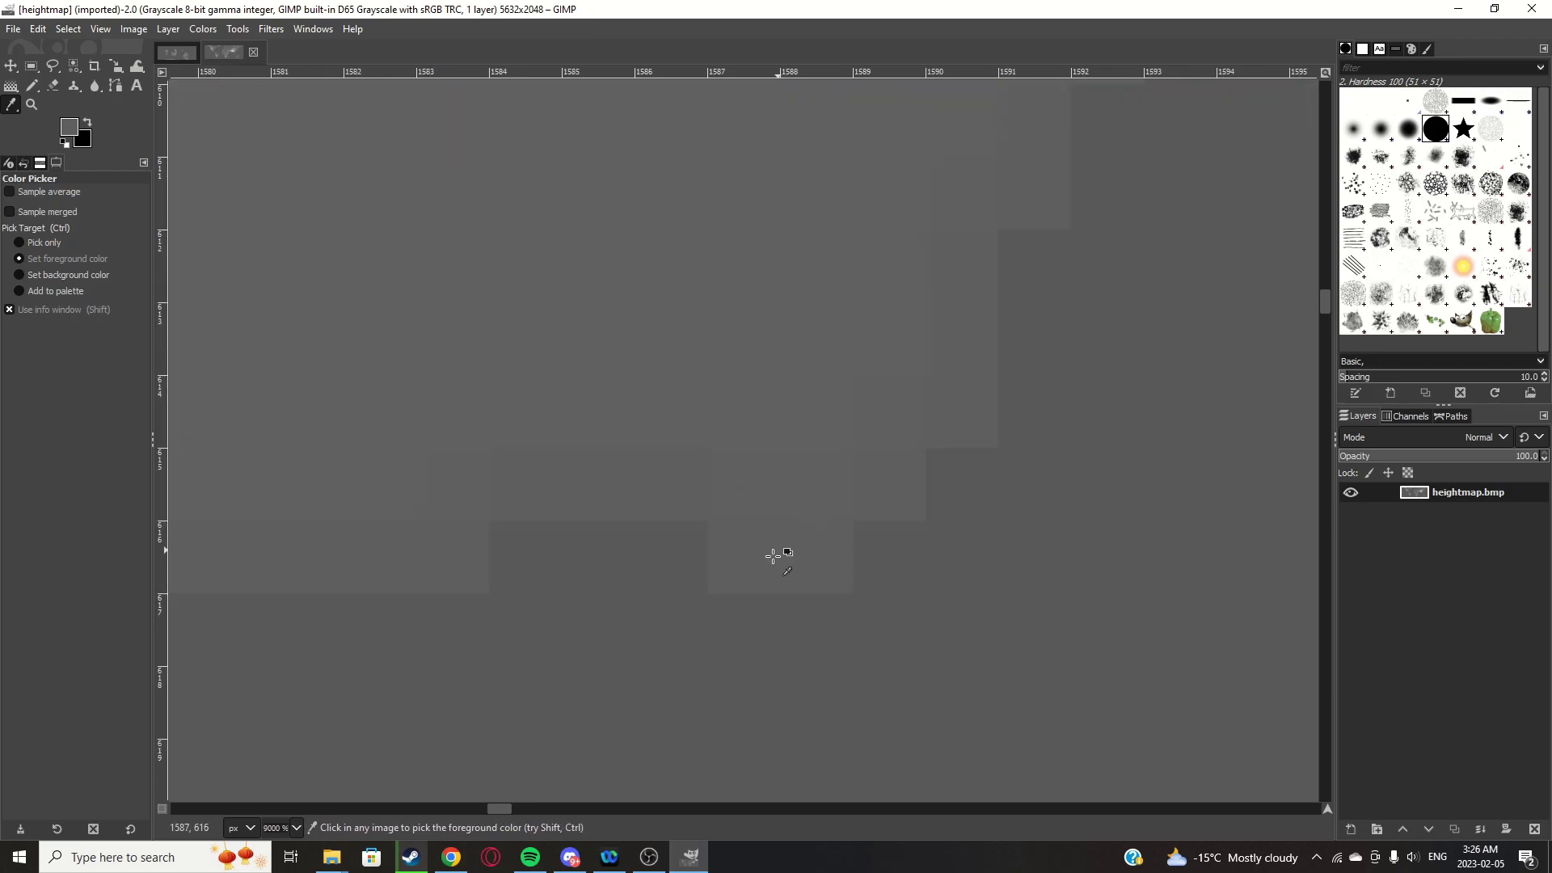
click(788, 566)
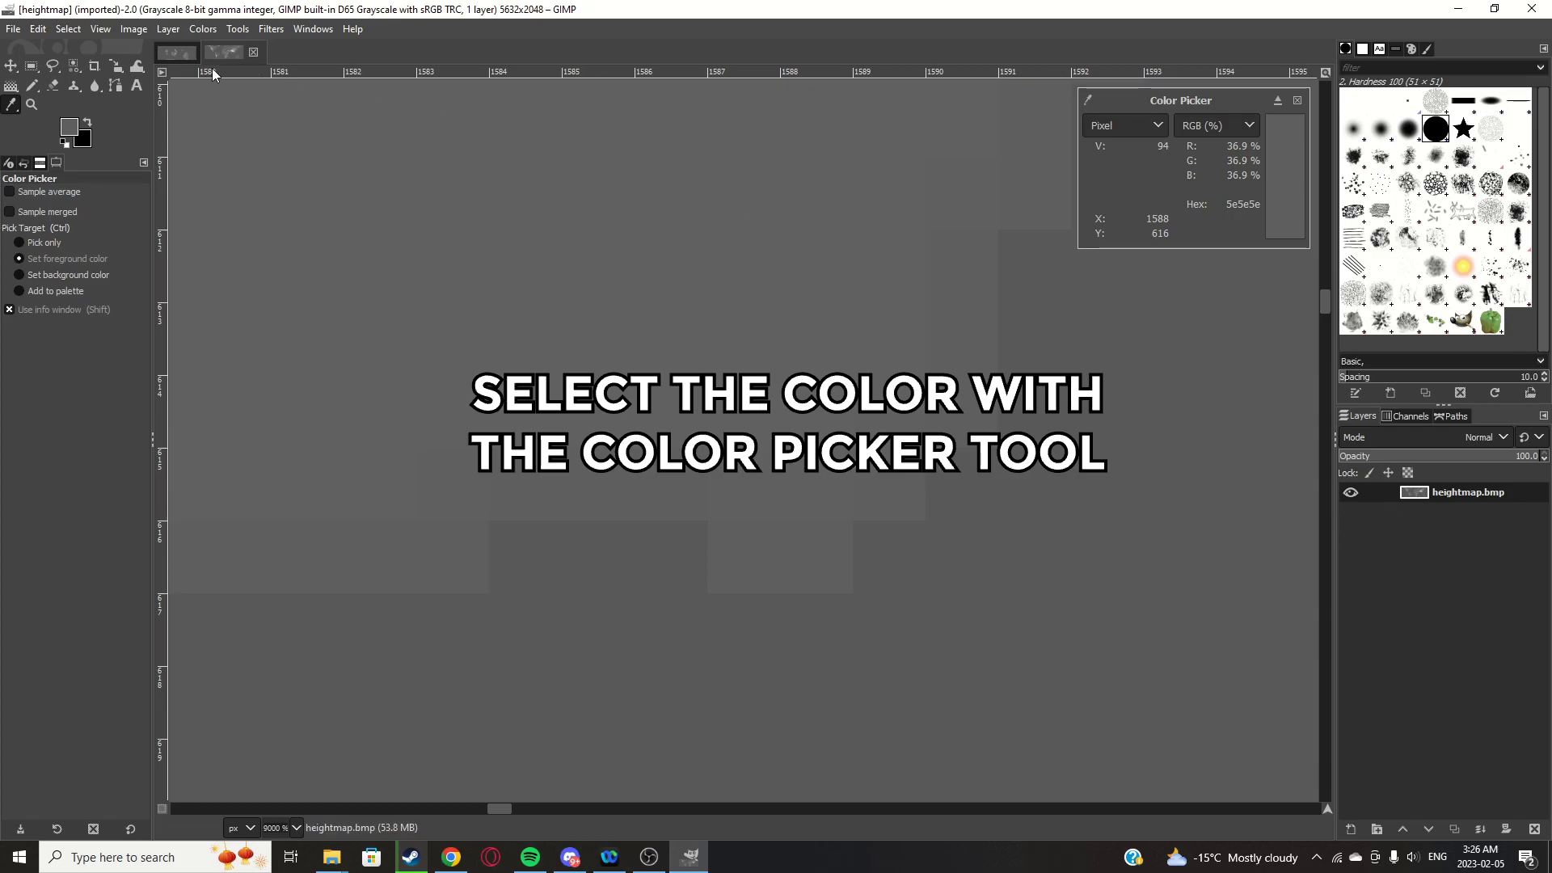
In the mod's heightmap, delete the TEXT ABOVE HERE layer and select the whole sea by color on the heightmap.bmp layer
click(180, 56)
scroll(911, 496, up, 16)
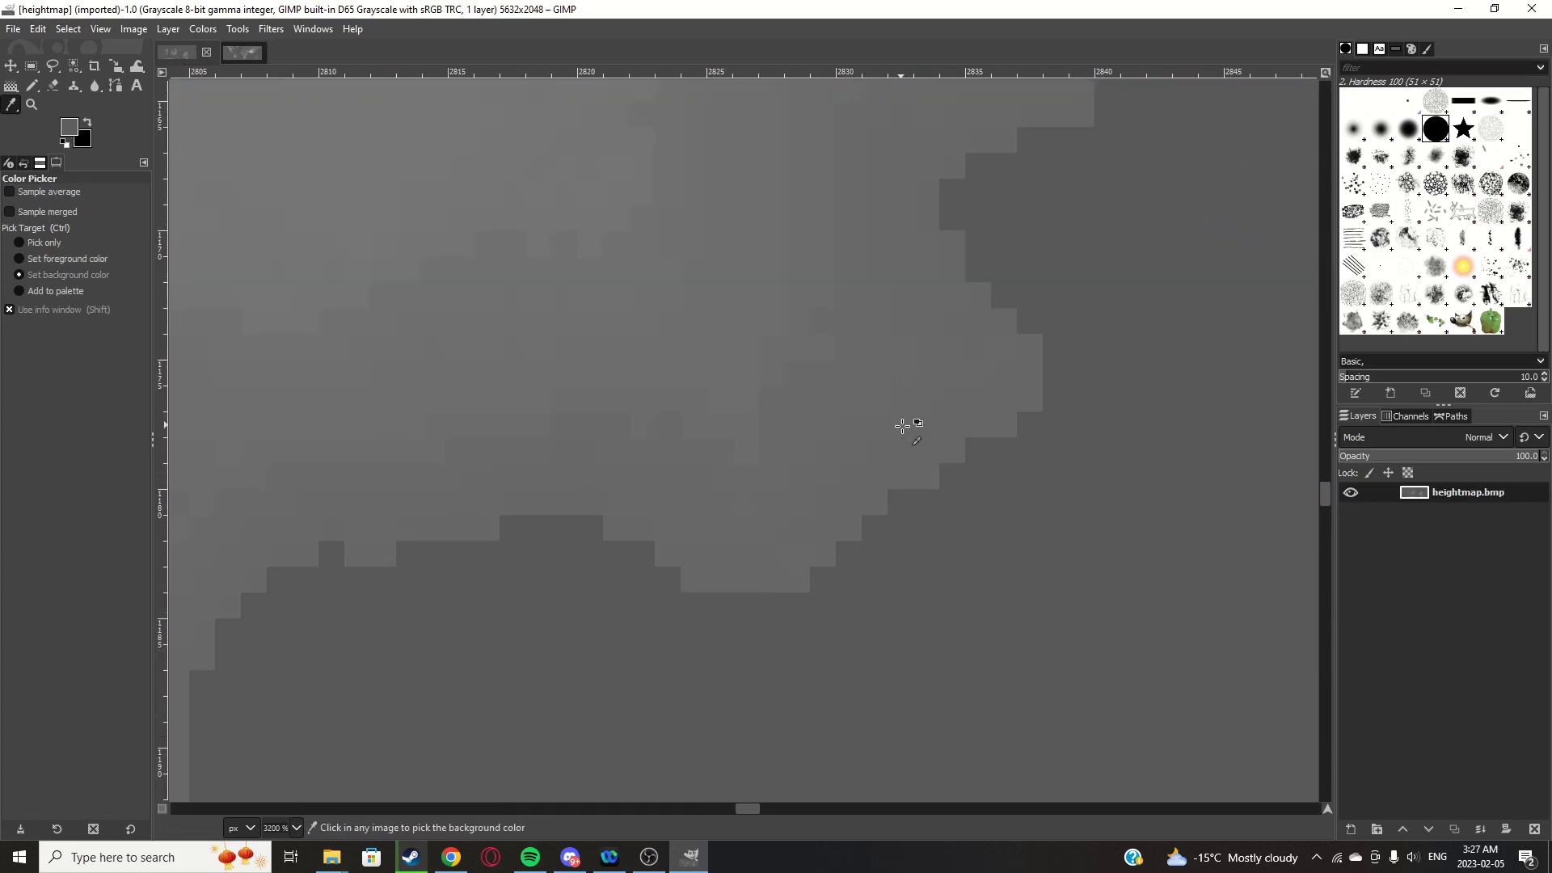
click(35, 87)
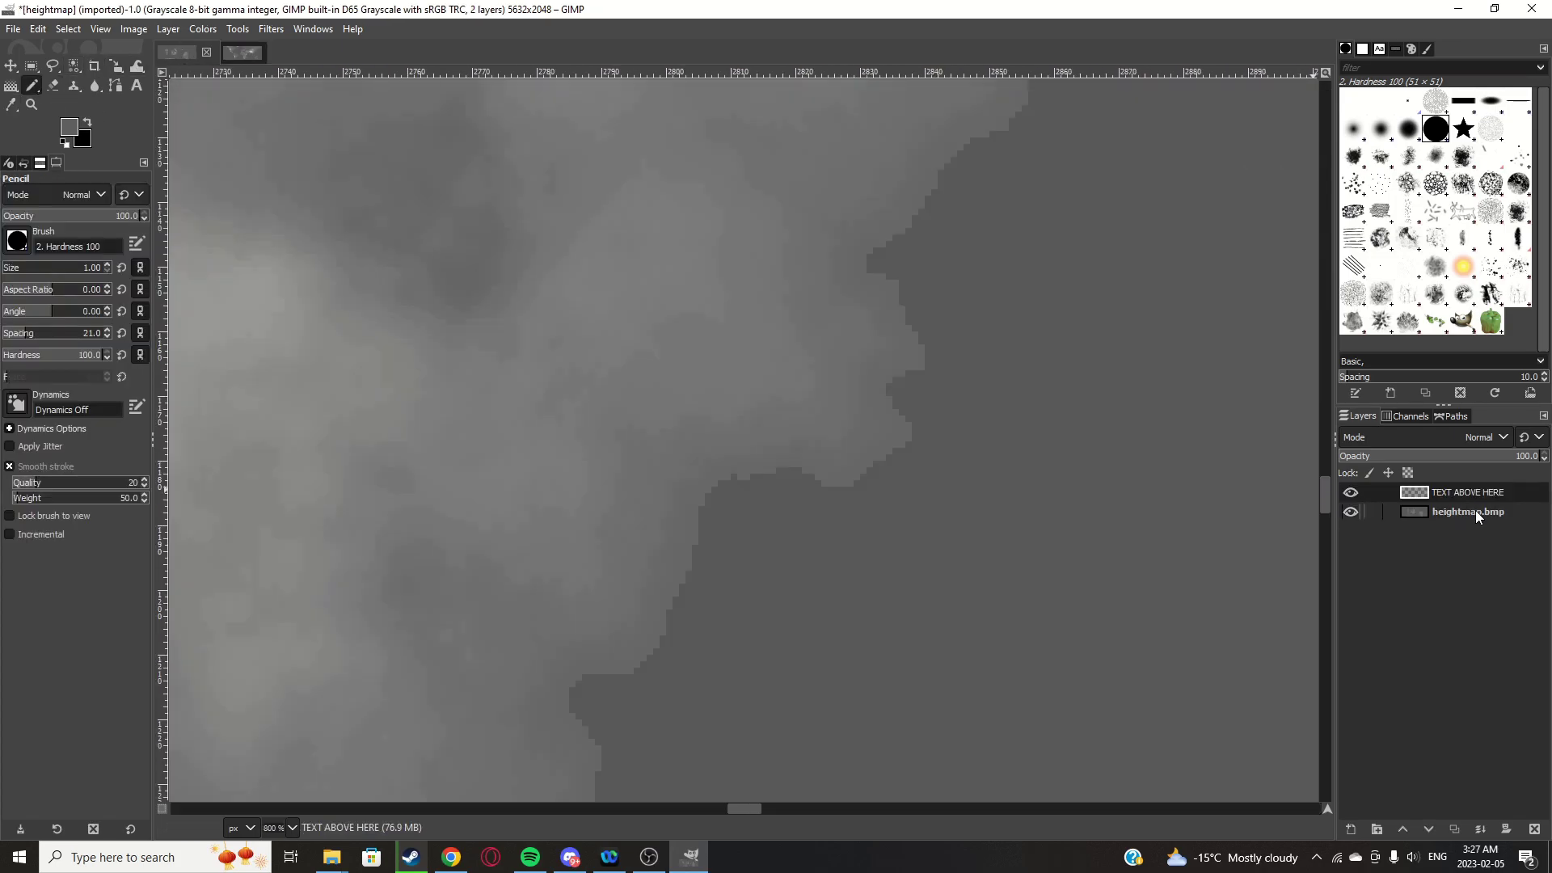
click(1477, 512)
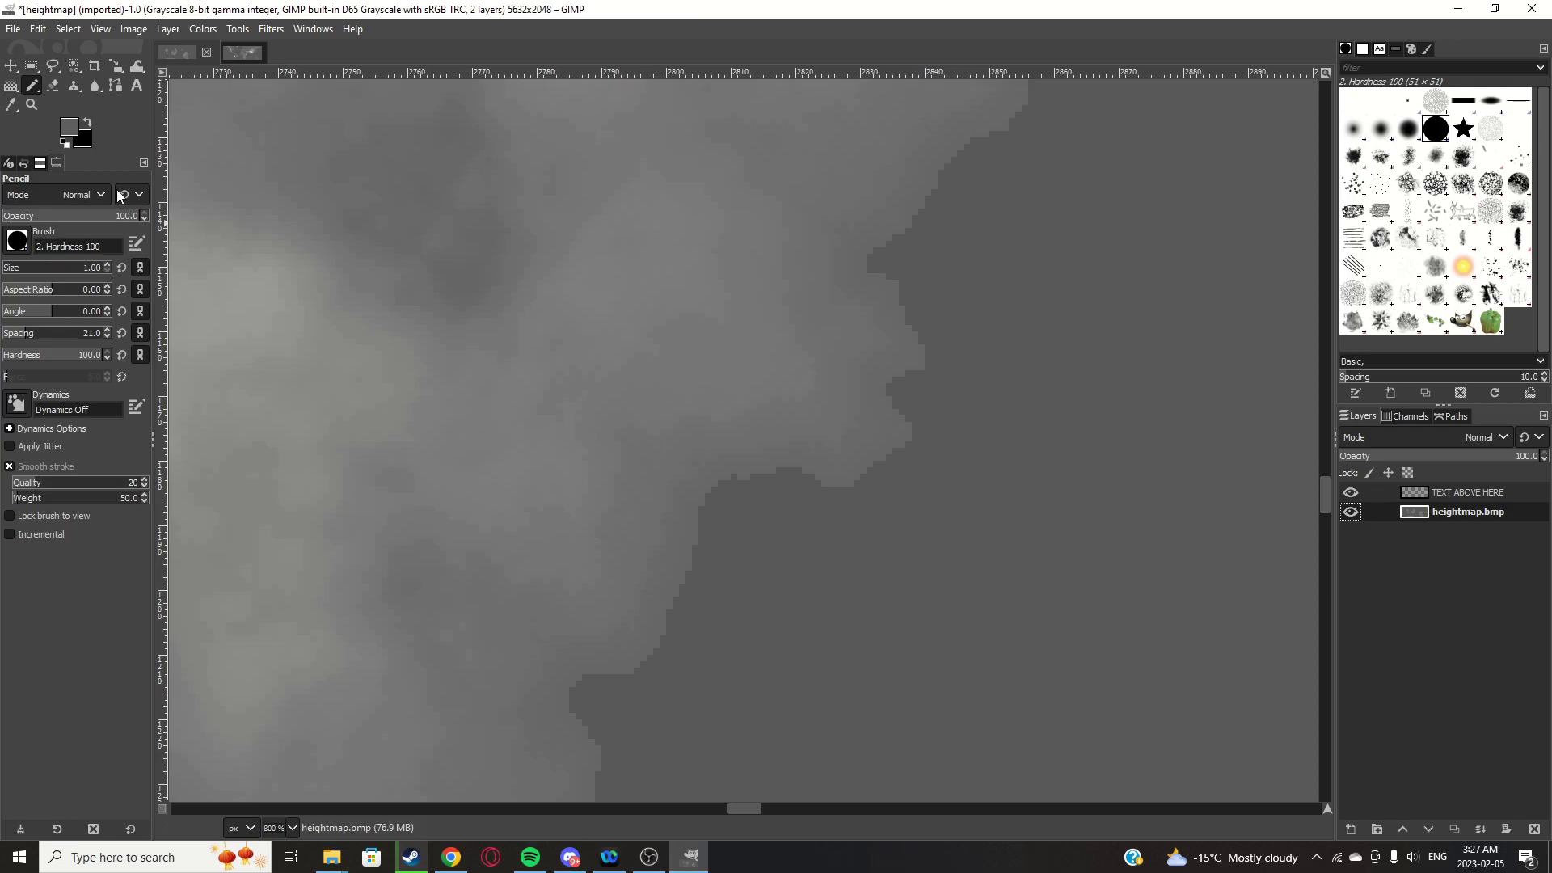
right_click(71, 71)
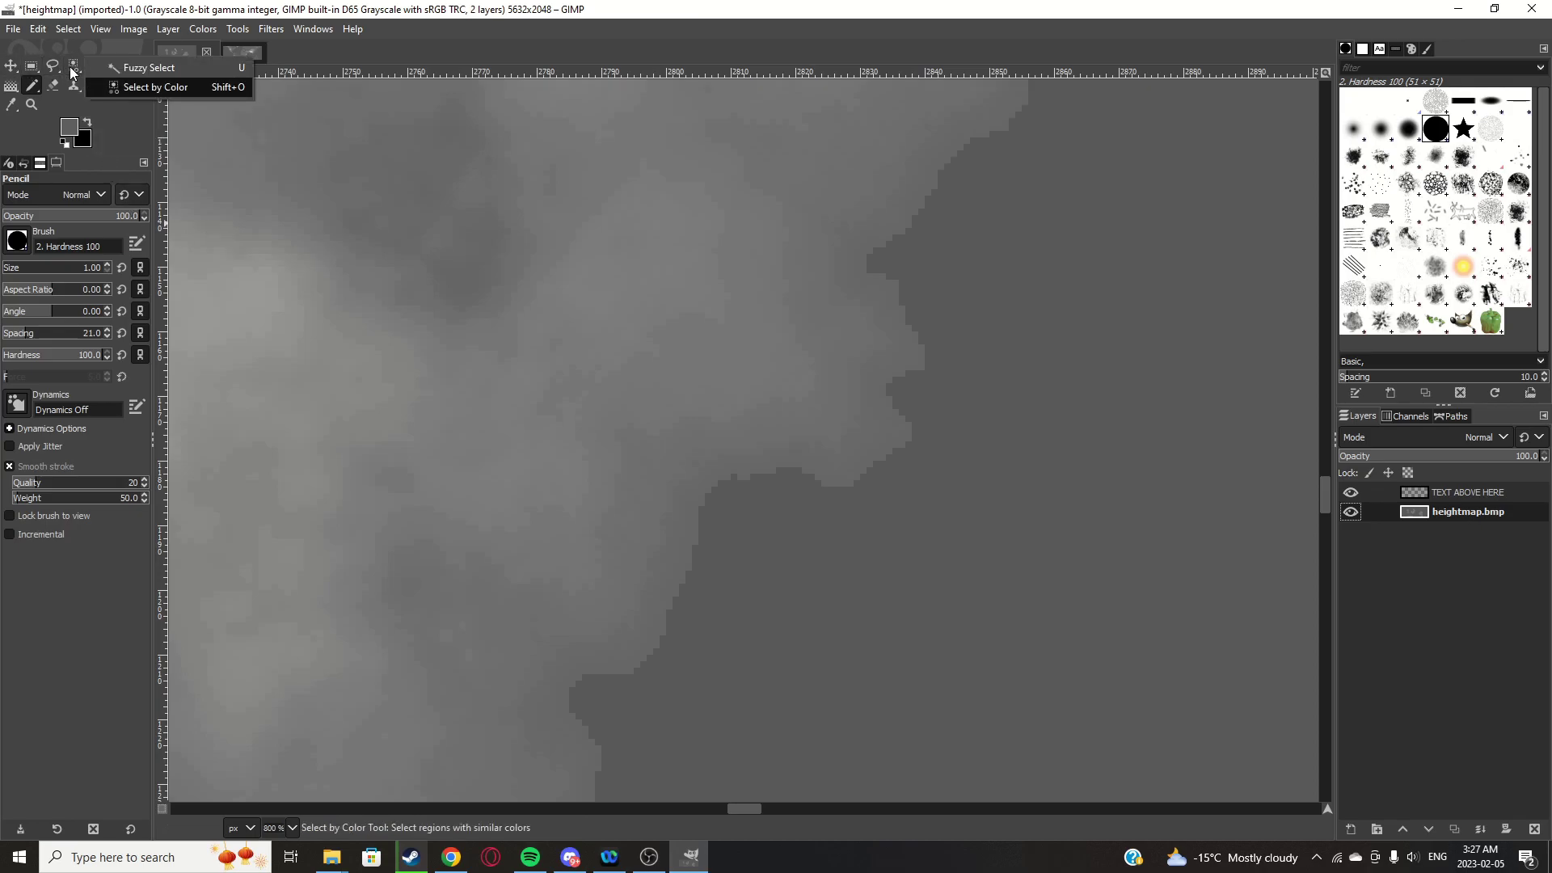
click(167, 89)
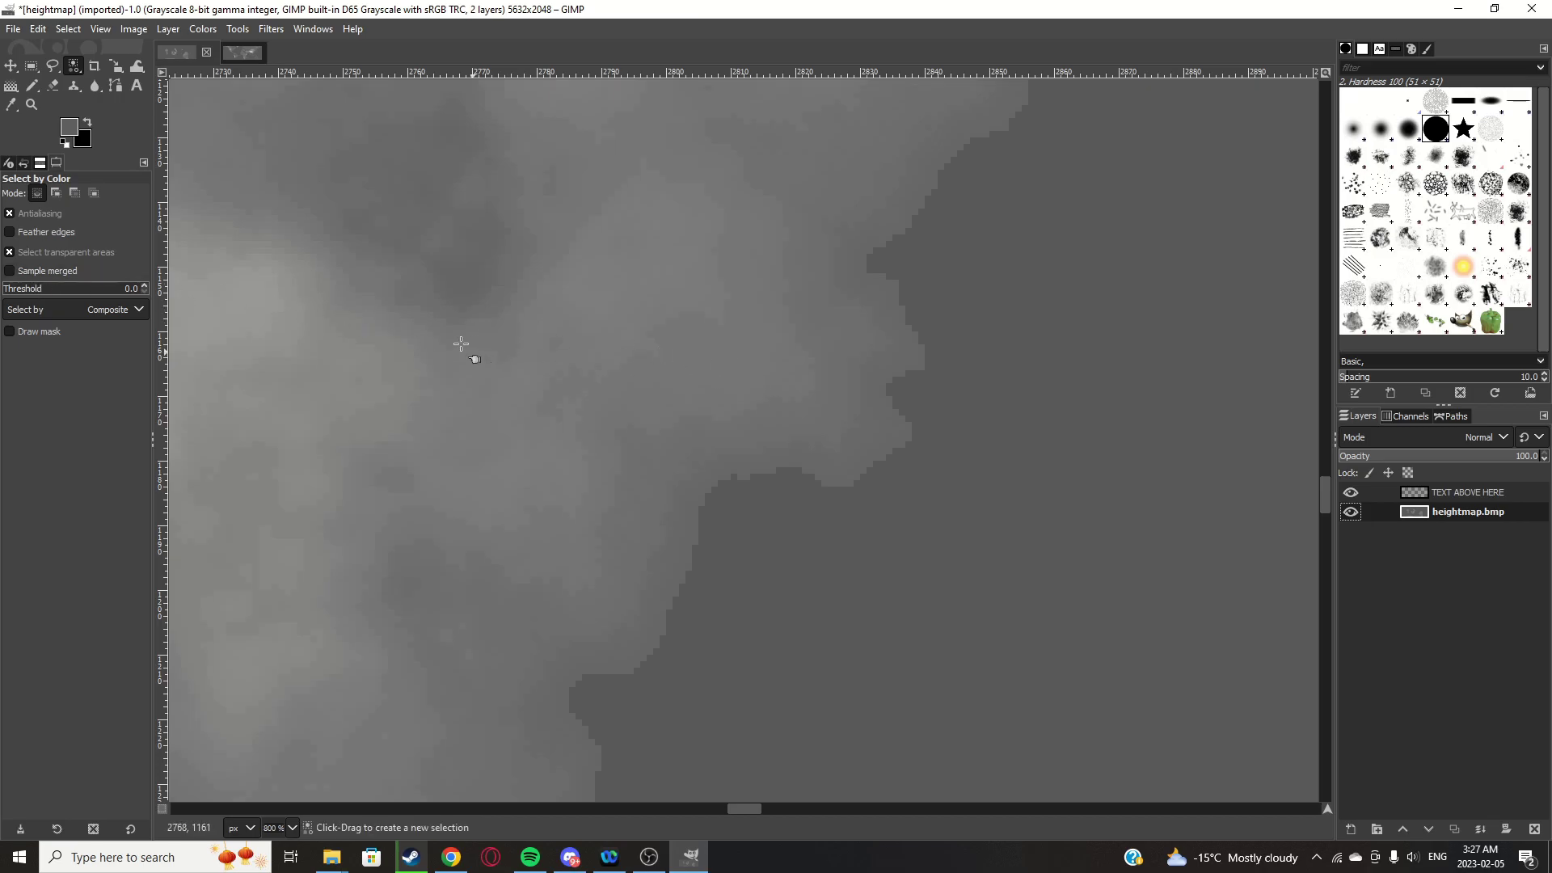
scroll(754, 420, down, 2)
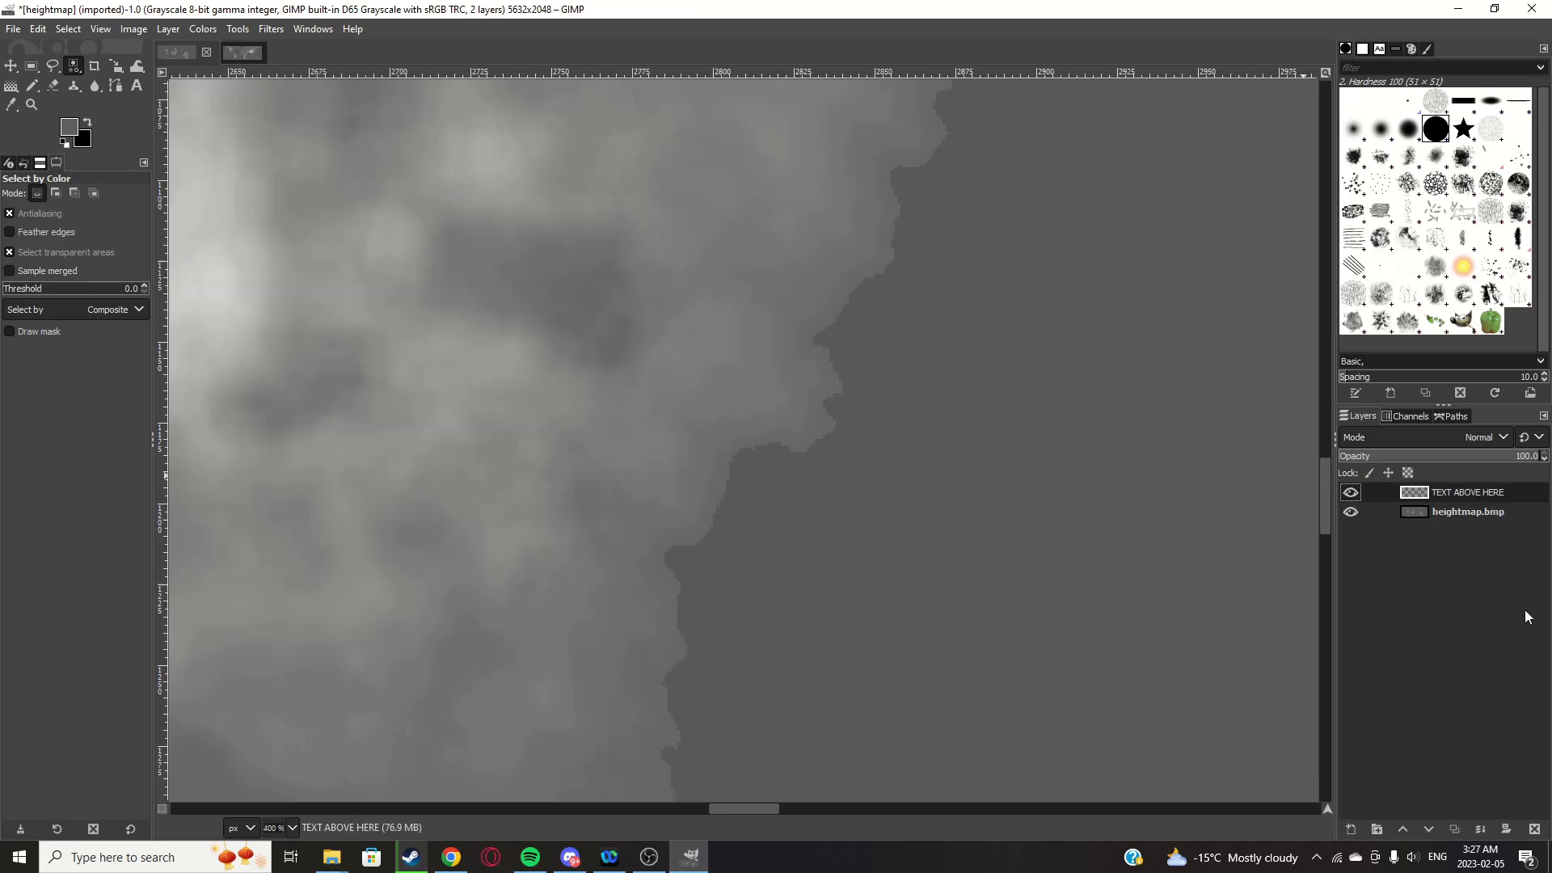
click(1537, 830)
click(942, 454)
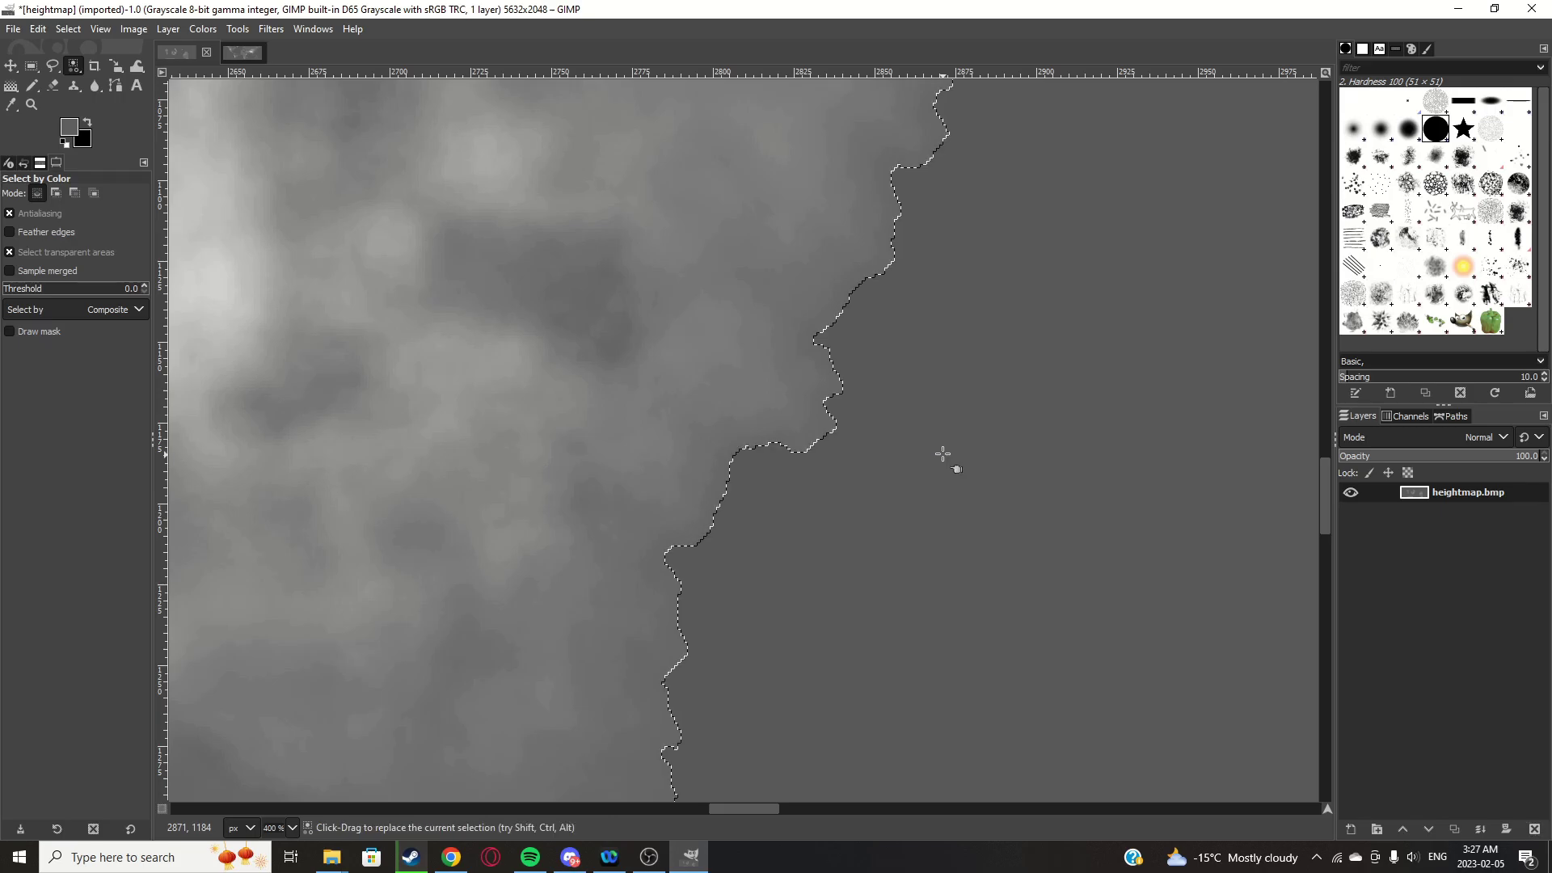
scroll(808, 386, down, 7)
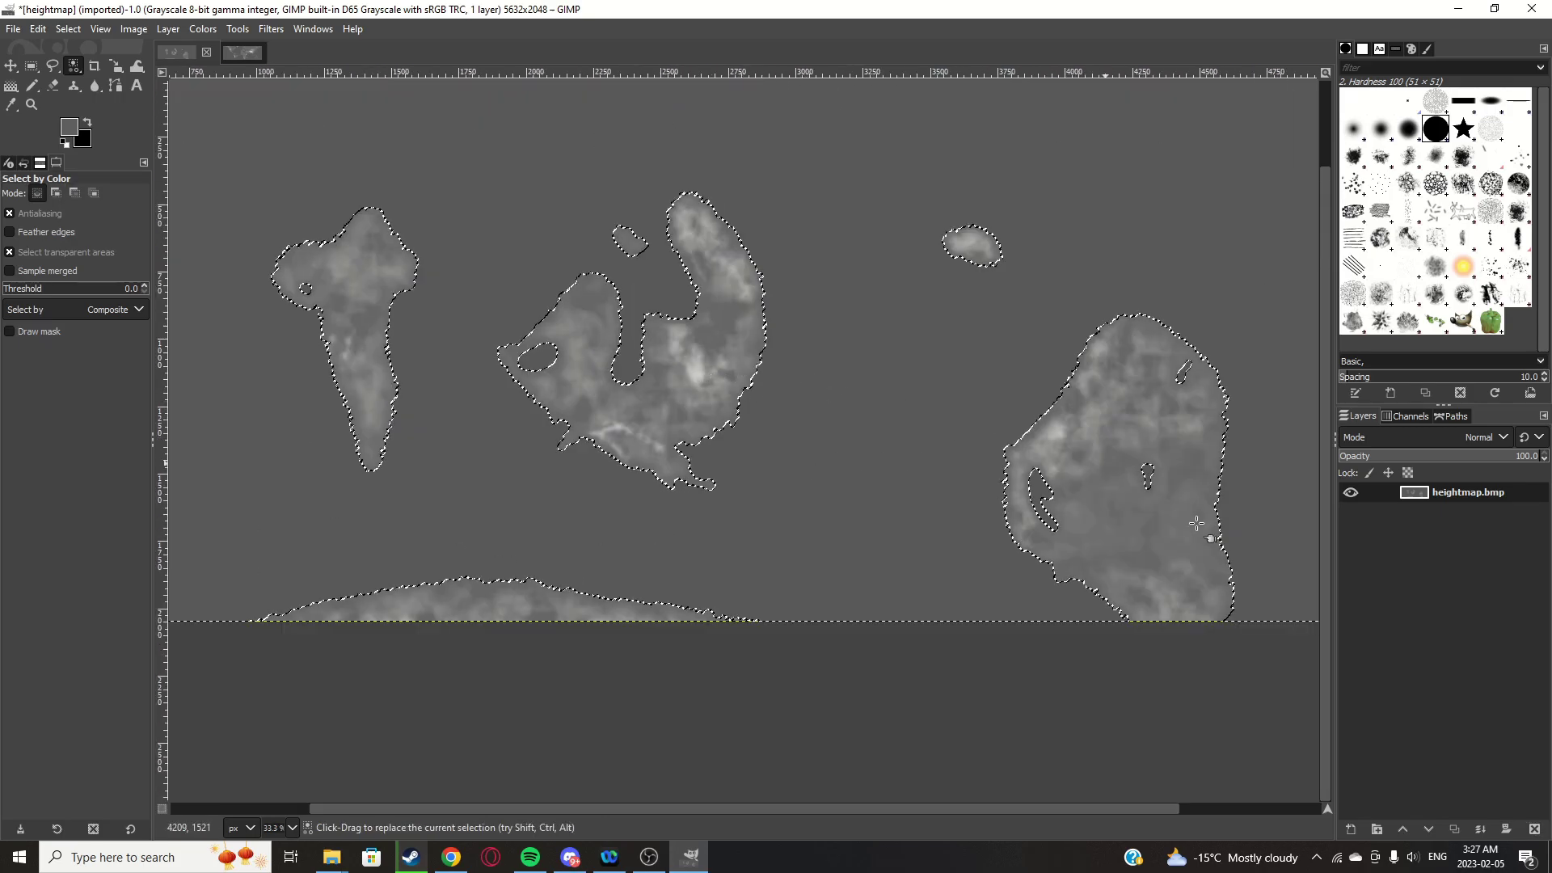
Add a transparent 5632 × 2048 px layer above heightmap.bmp and grow the sea selection by 1 px
click(1350, 830)
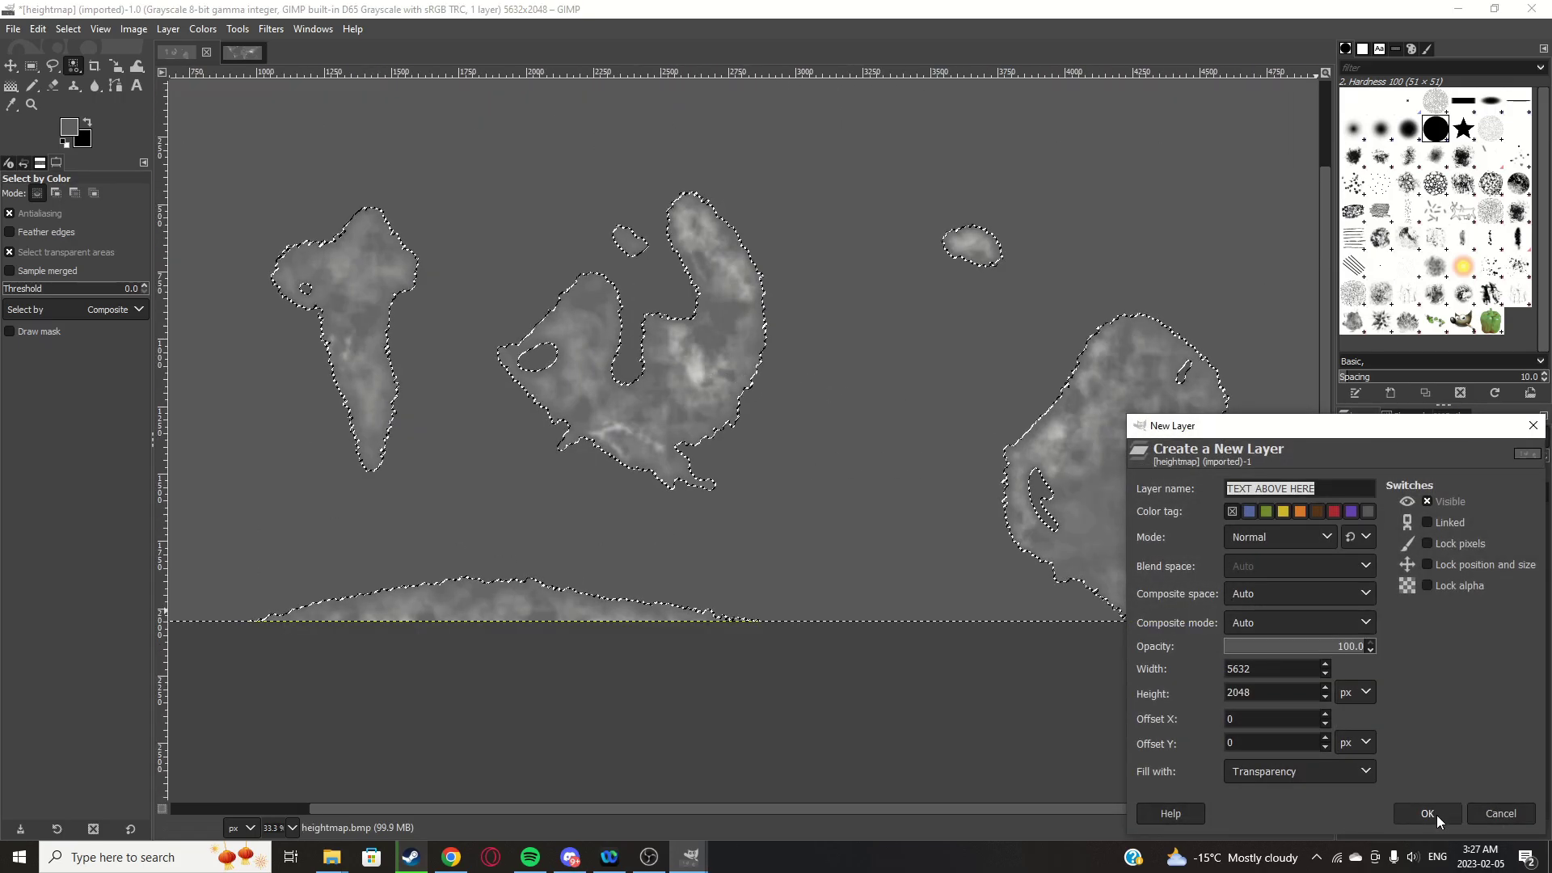
click(1438, 815)
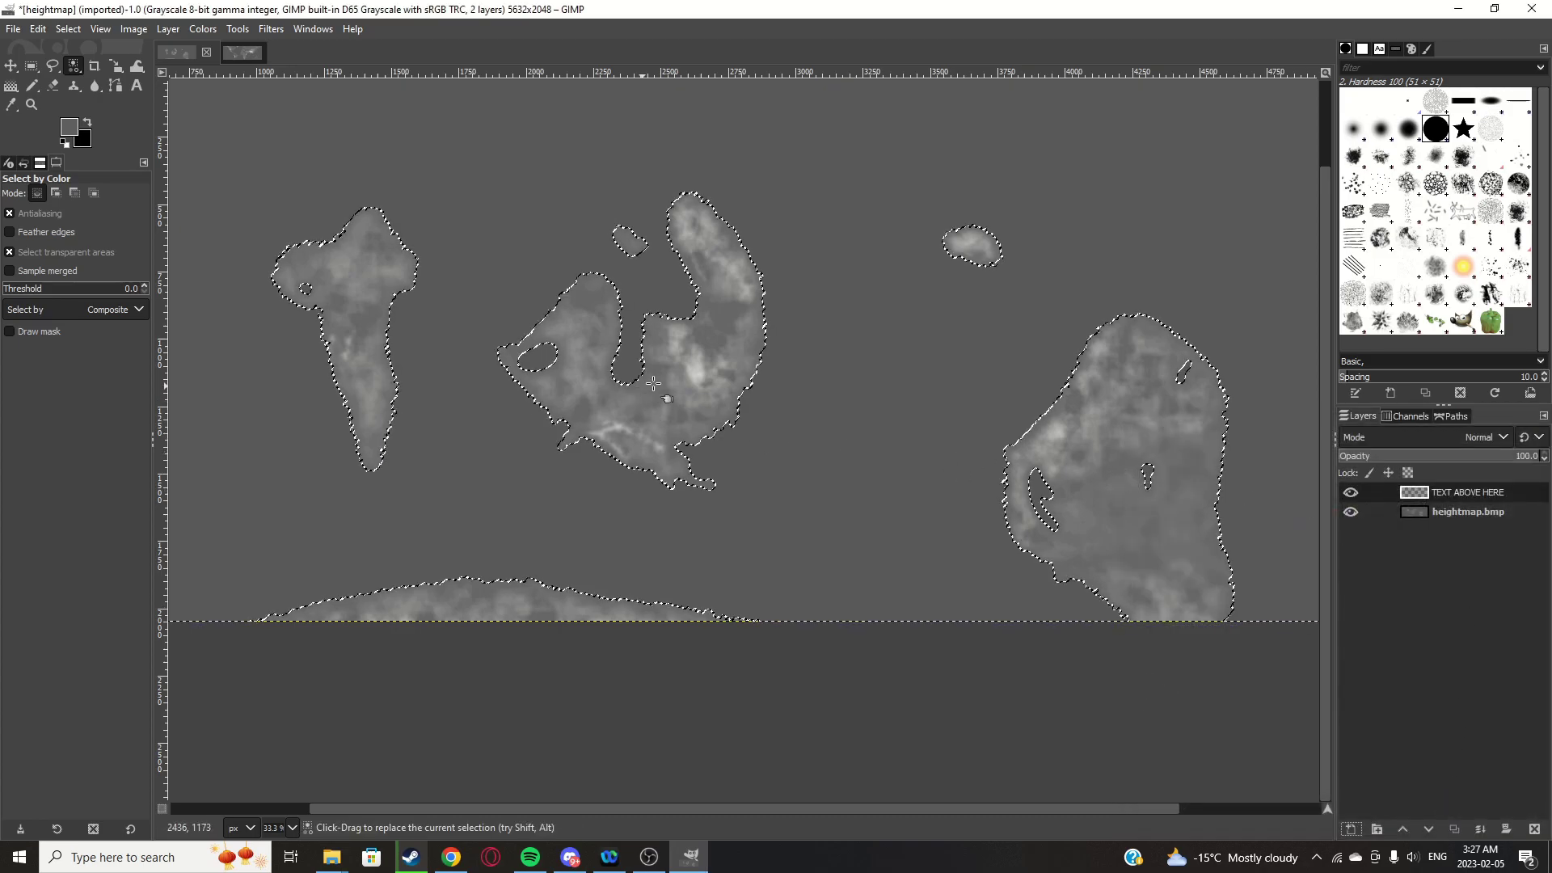
scroll(970, 445, up, 7)
scroll(709, 373, up, 2)
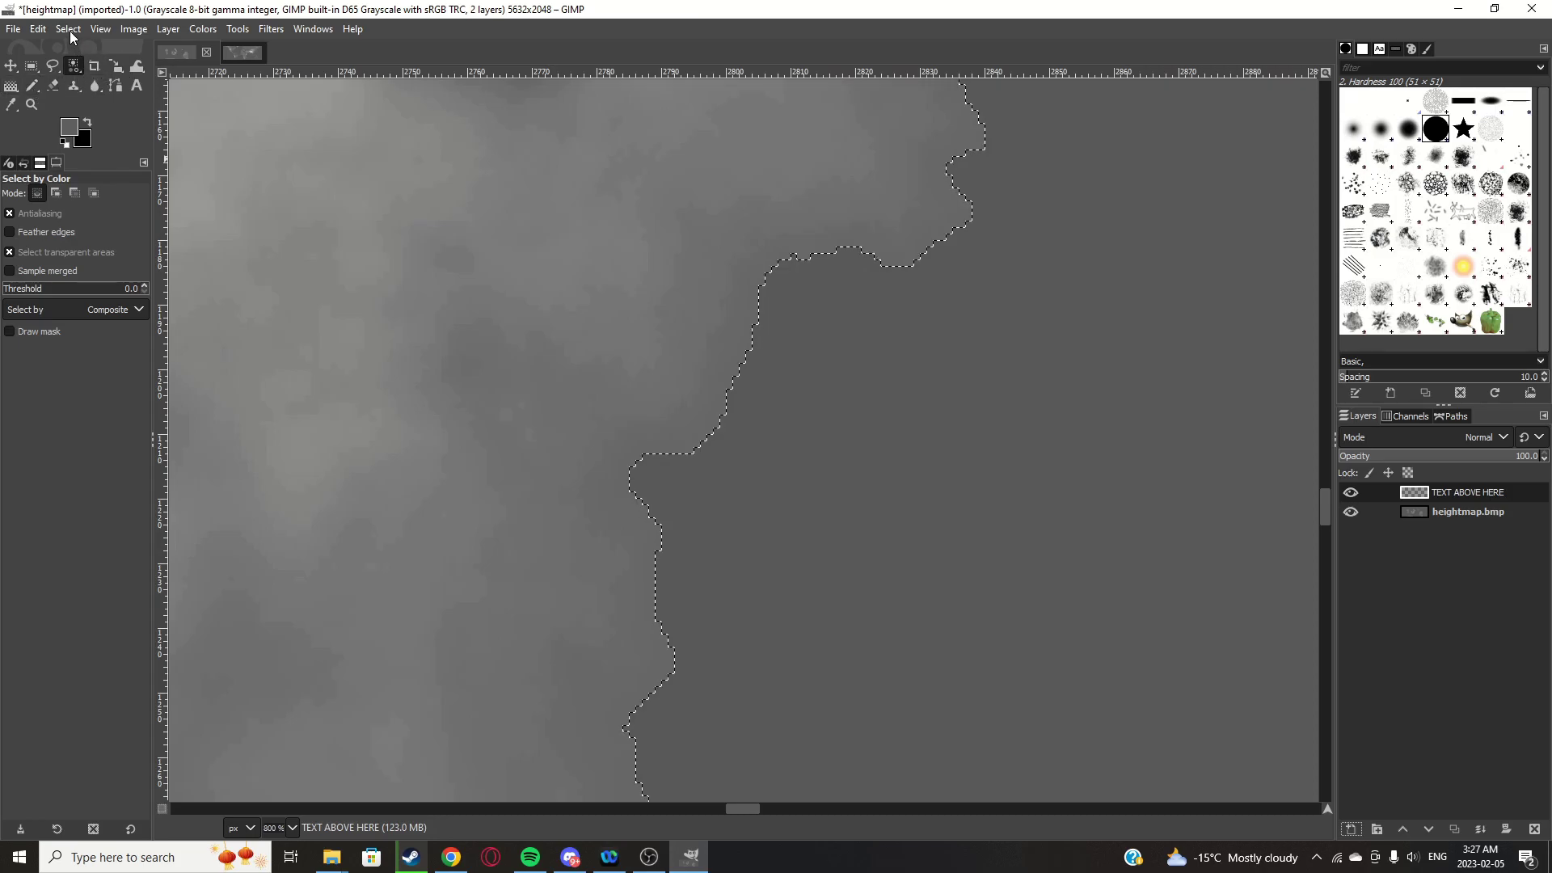
click(68, 31)
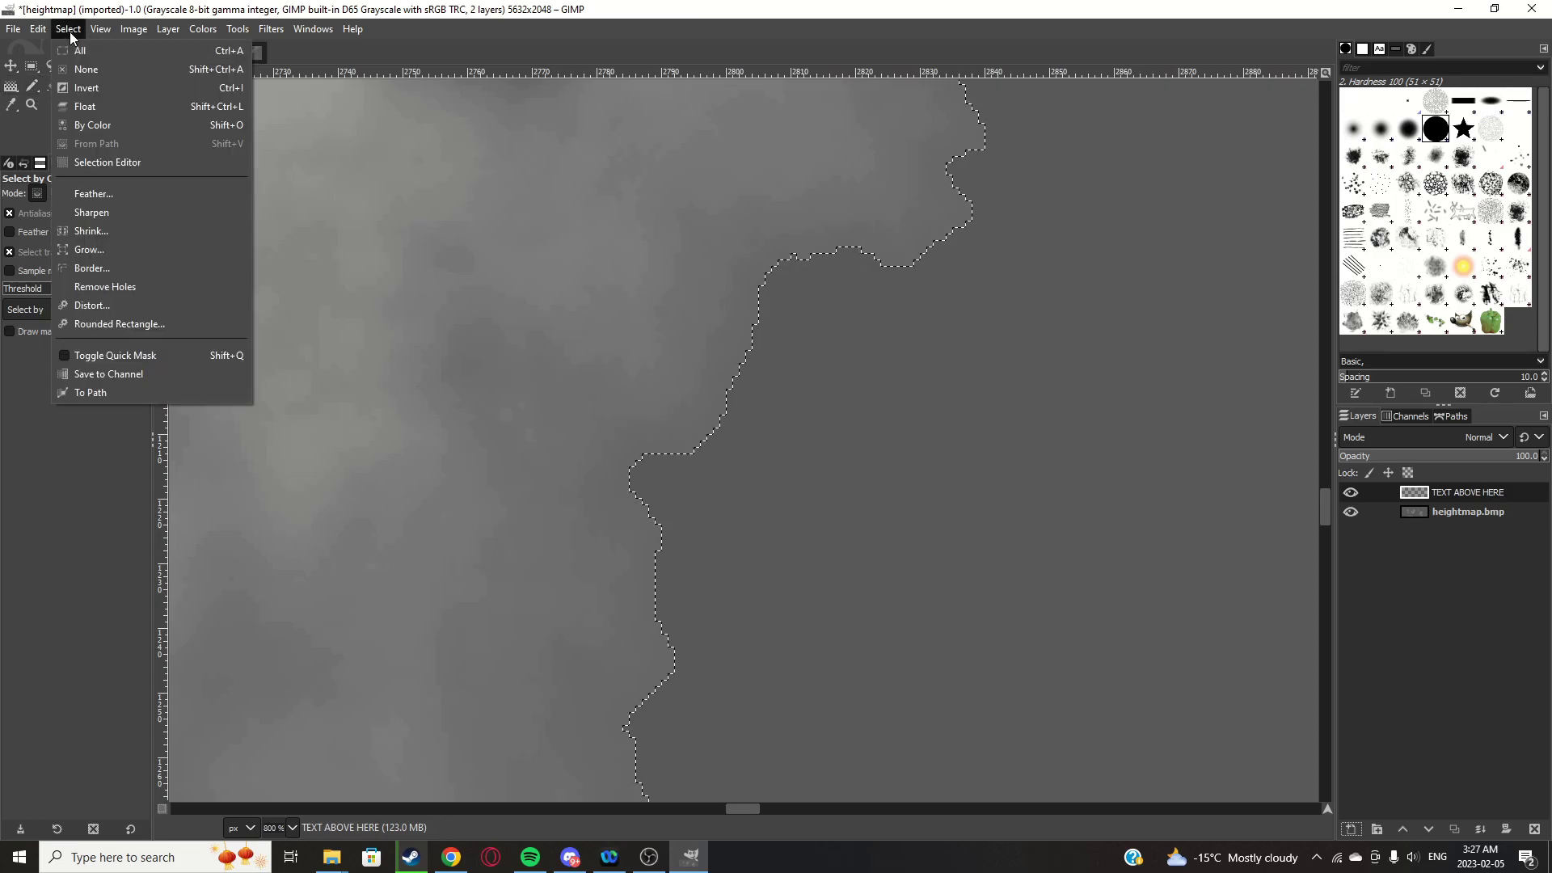
click(96, 251)
text(1)
click(125, 315)
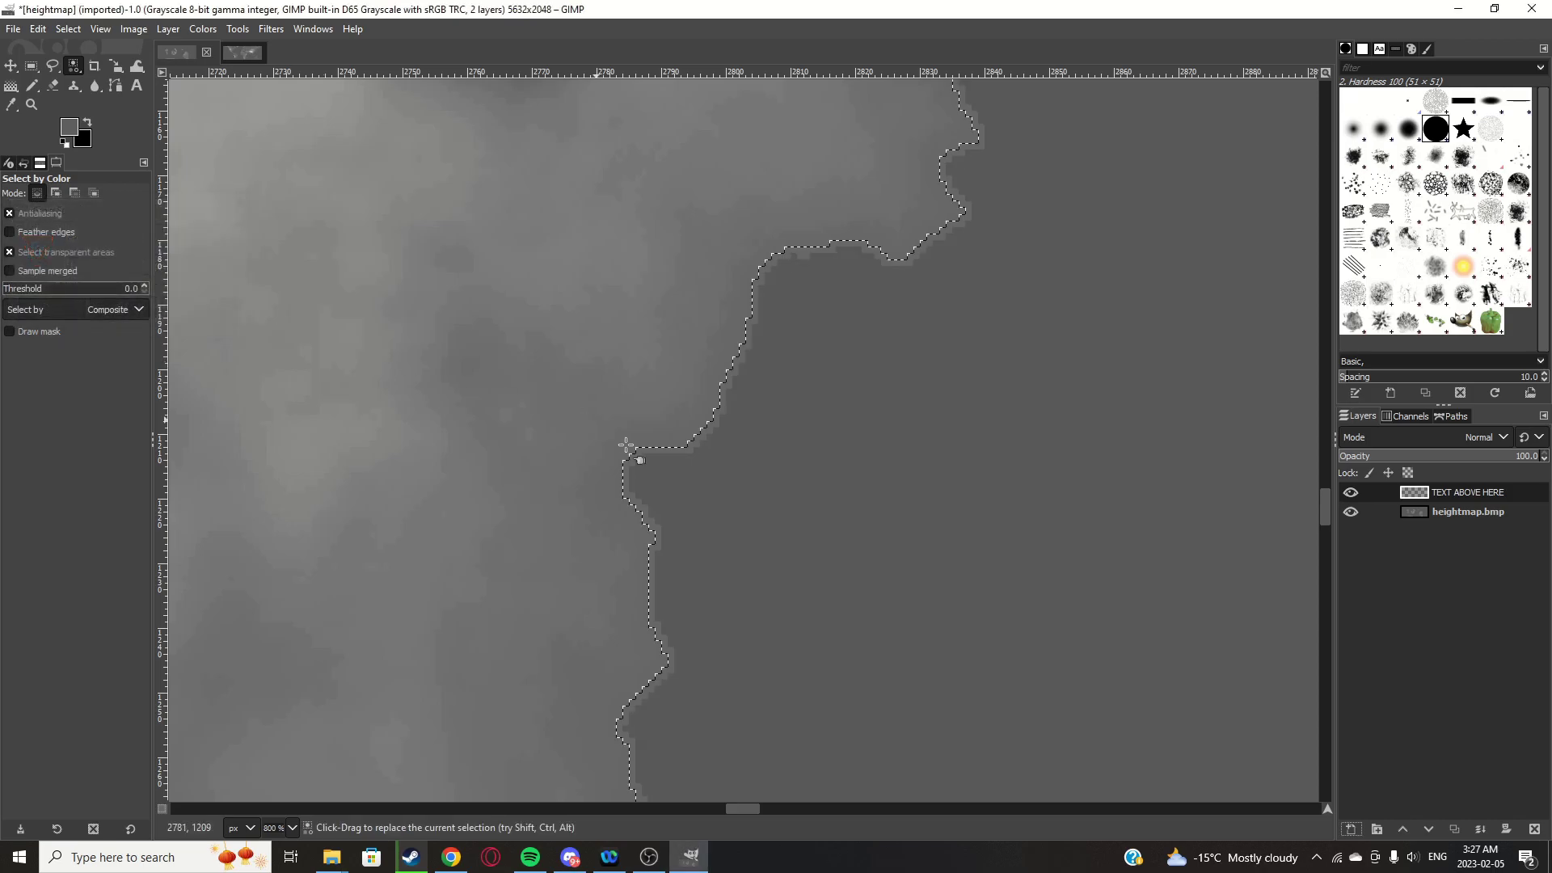
Paint the entire grown sea selection on the new layer with the sampled coastal grey, using the Pencil at size 2118
scroll(710, 441, down, 10)
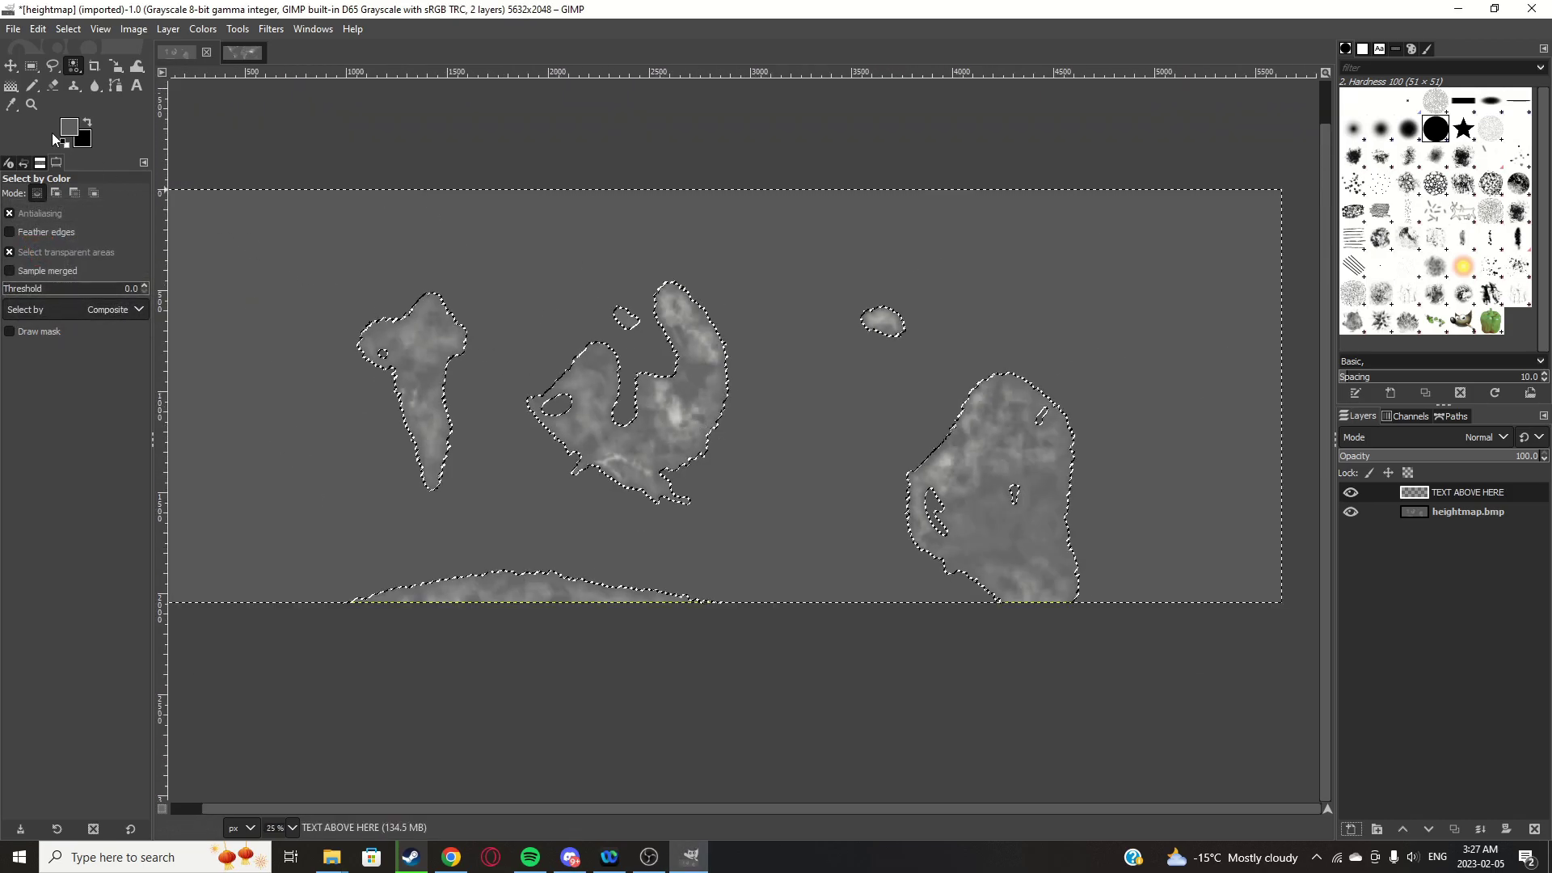
click(31, 86)
scroll(732, 348, down, 2)
scroll(682, 367, up, 1)
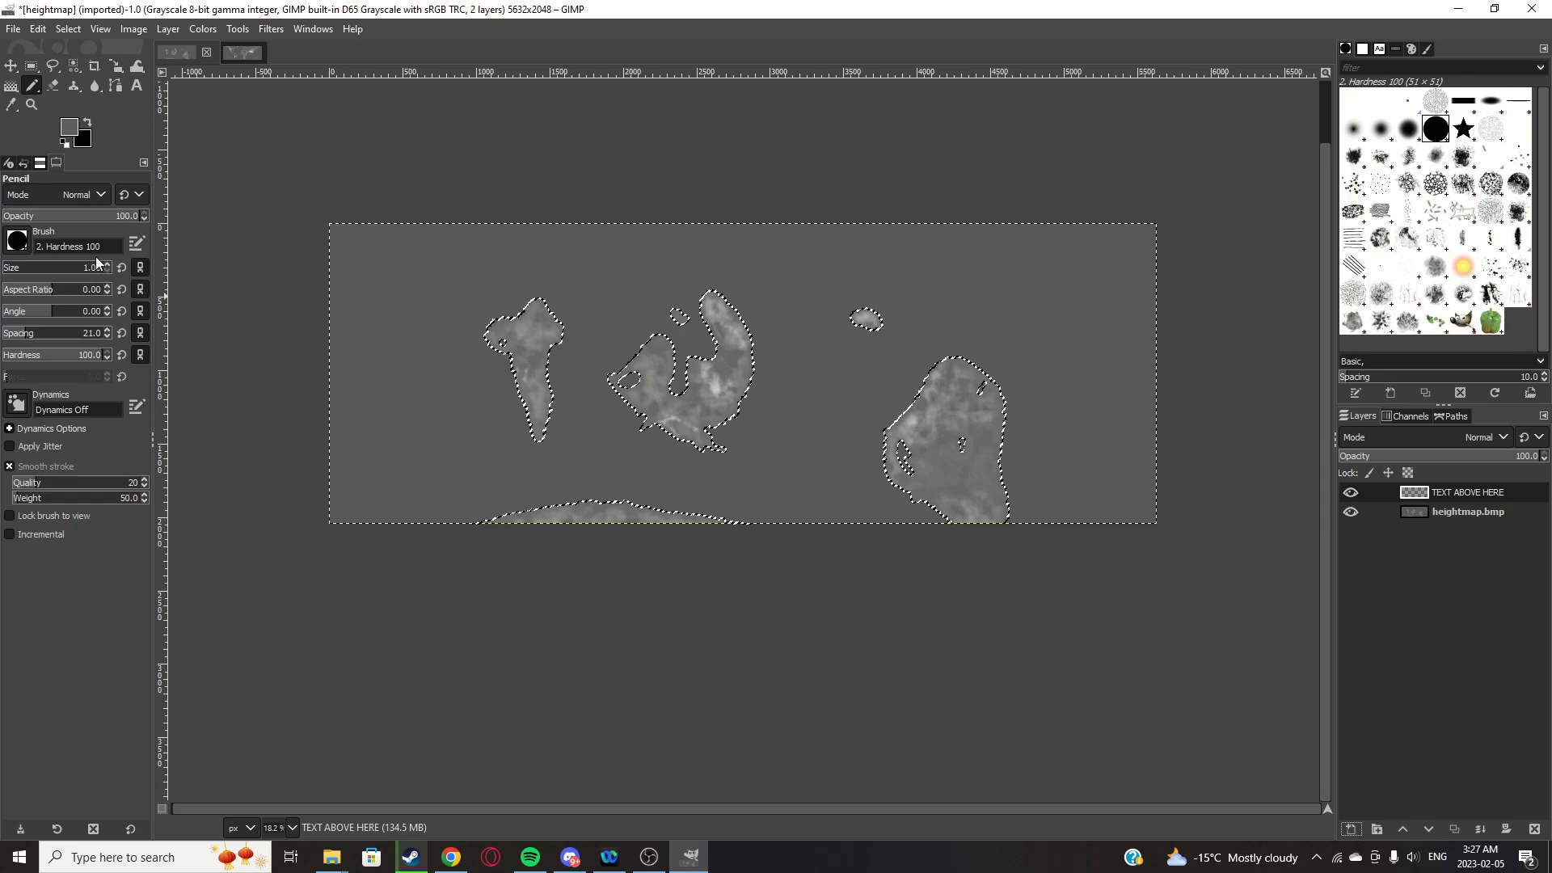
drag(96, 265, 152, 276)
mouse_move(404, 363)
mouse_down()
mouse_move(429, 371)
mouse_move(523, 336)
mouse_move(1089, 476)
mouse_up()
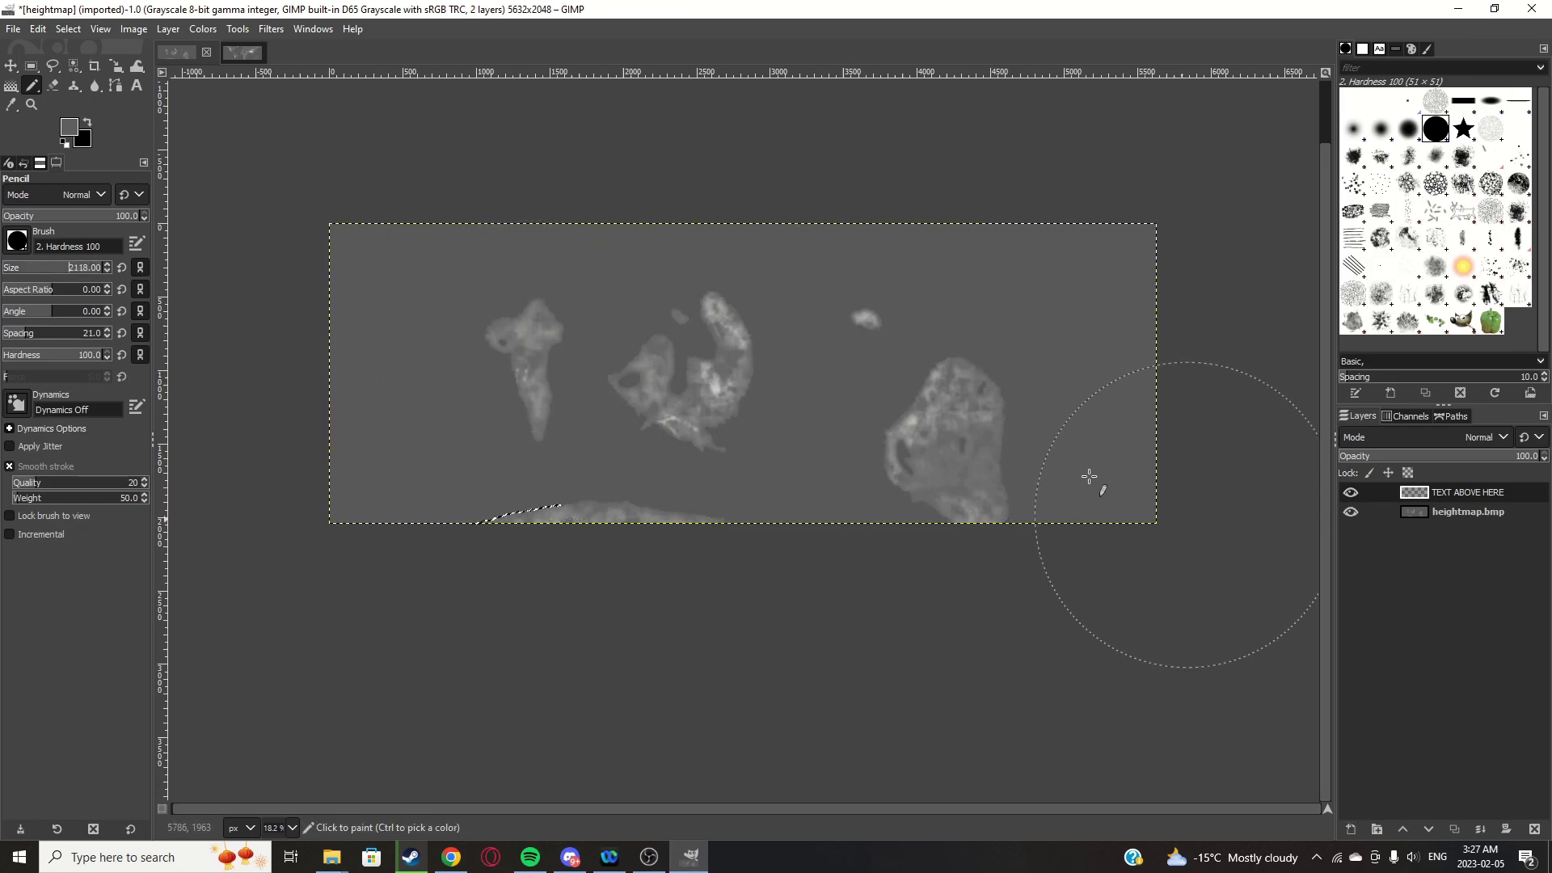
mouse_move(343, 265)
mouse_down()
mouse_move(647, 253)
mouse_move(1010, 270)
mouse_up()
drag(941, 499, 970, 497)
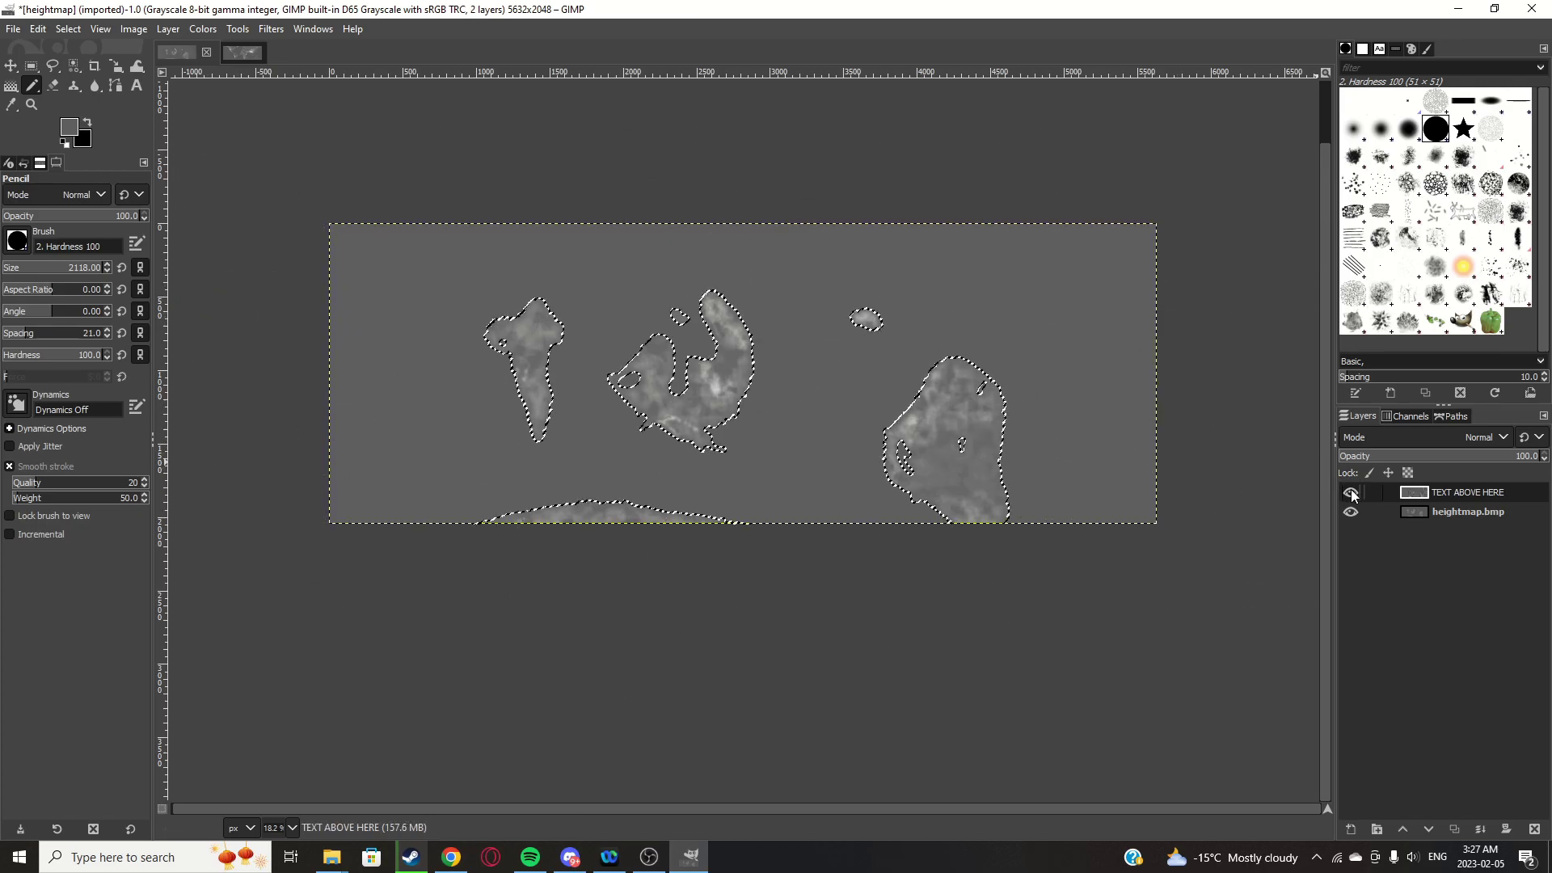
Clear the selection and compare the coastline with the painted layer shown and hidden, leaving that layer hidden
click(1352, 493)
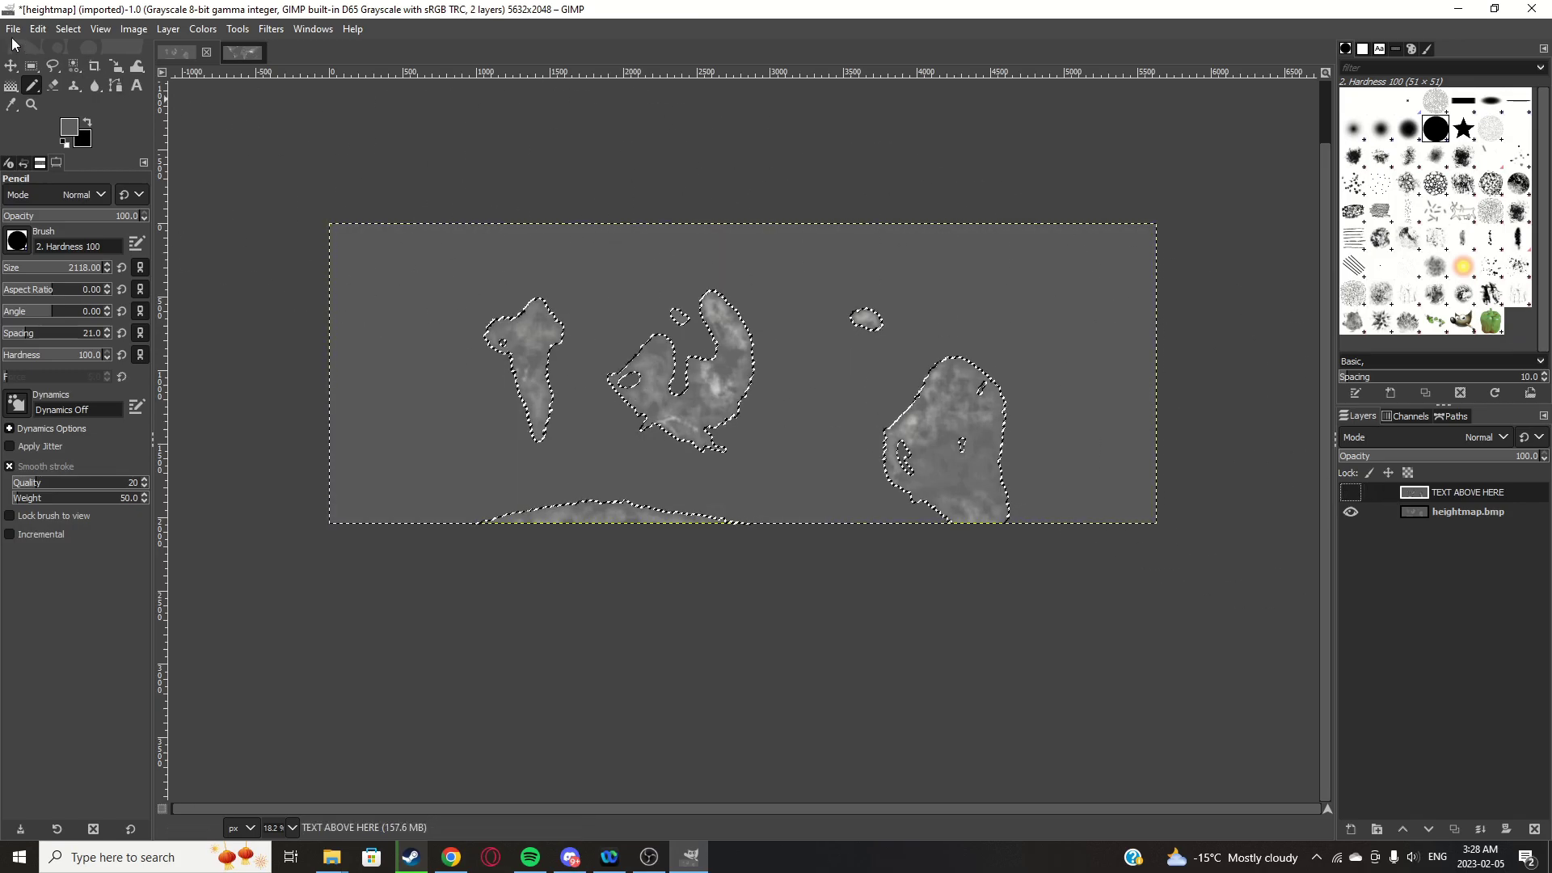
key(r)
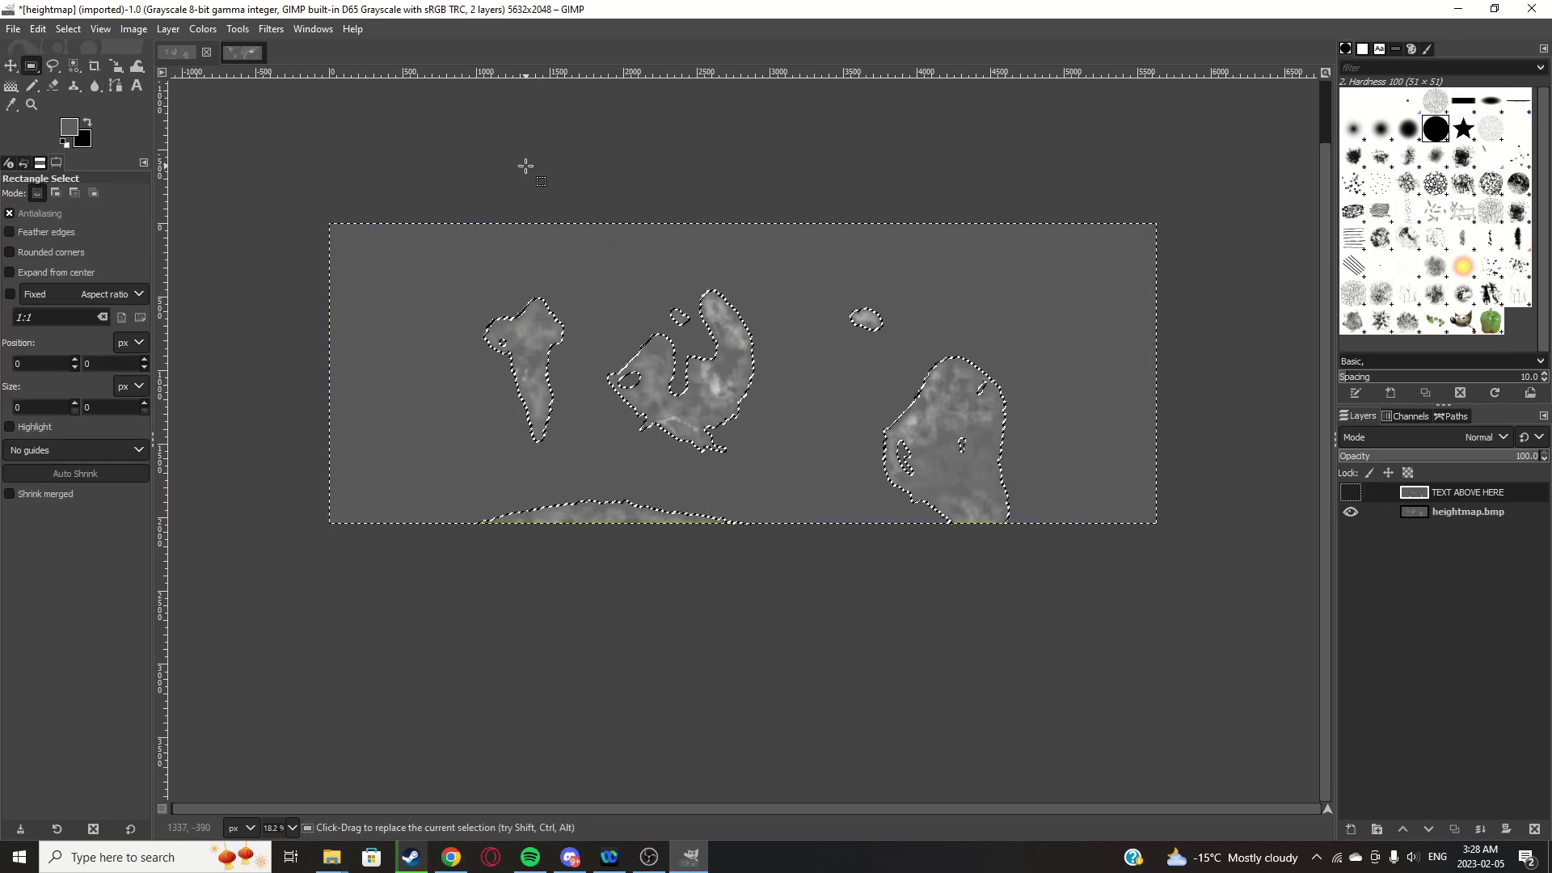
click(526, 165)
scroll(645, 350, up, 13)
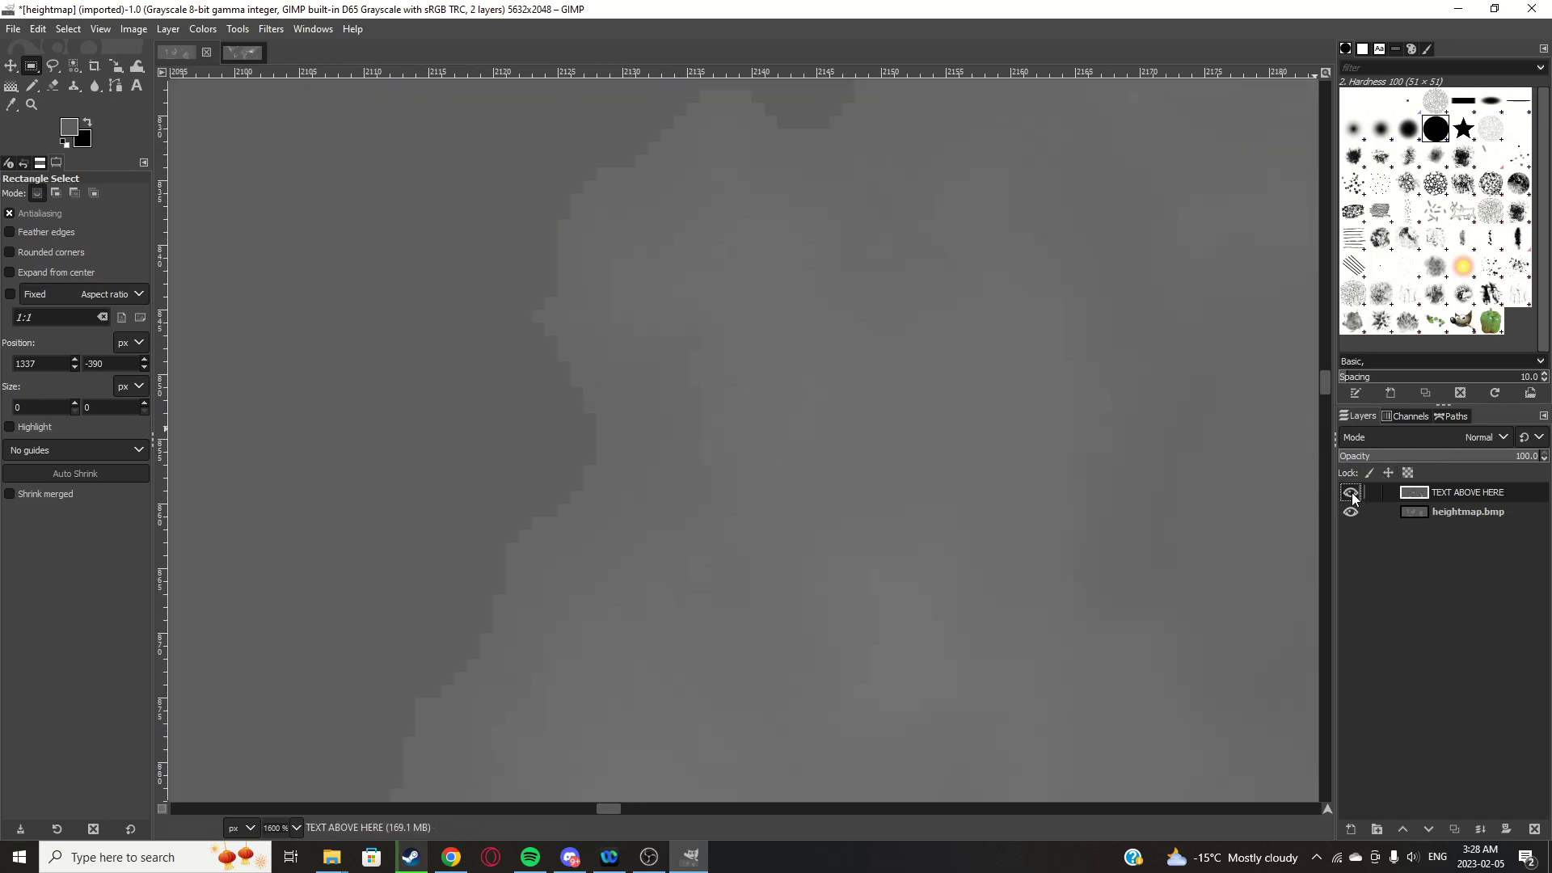
click(1352, 493)
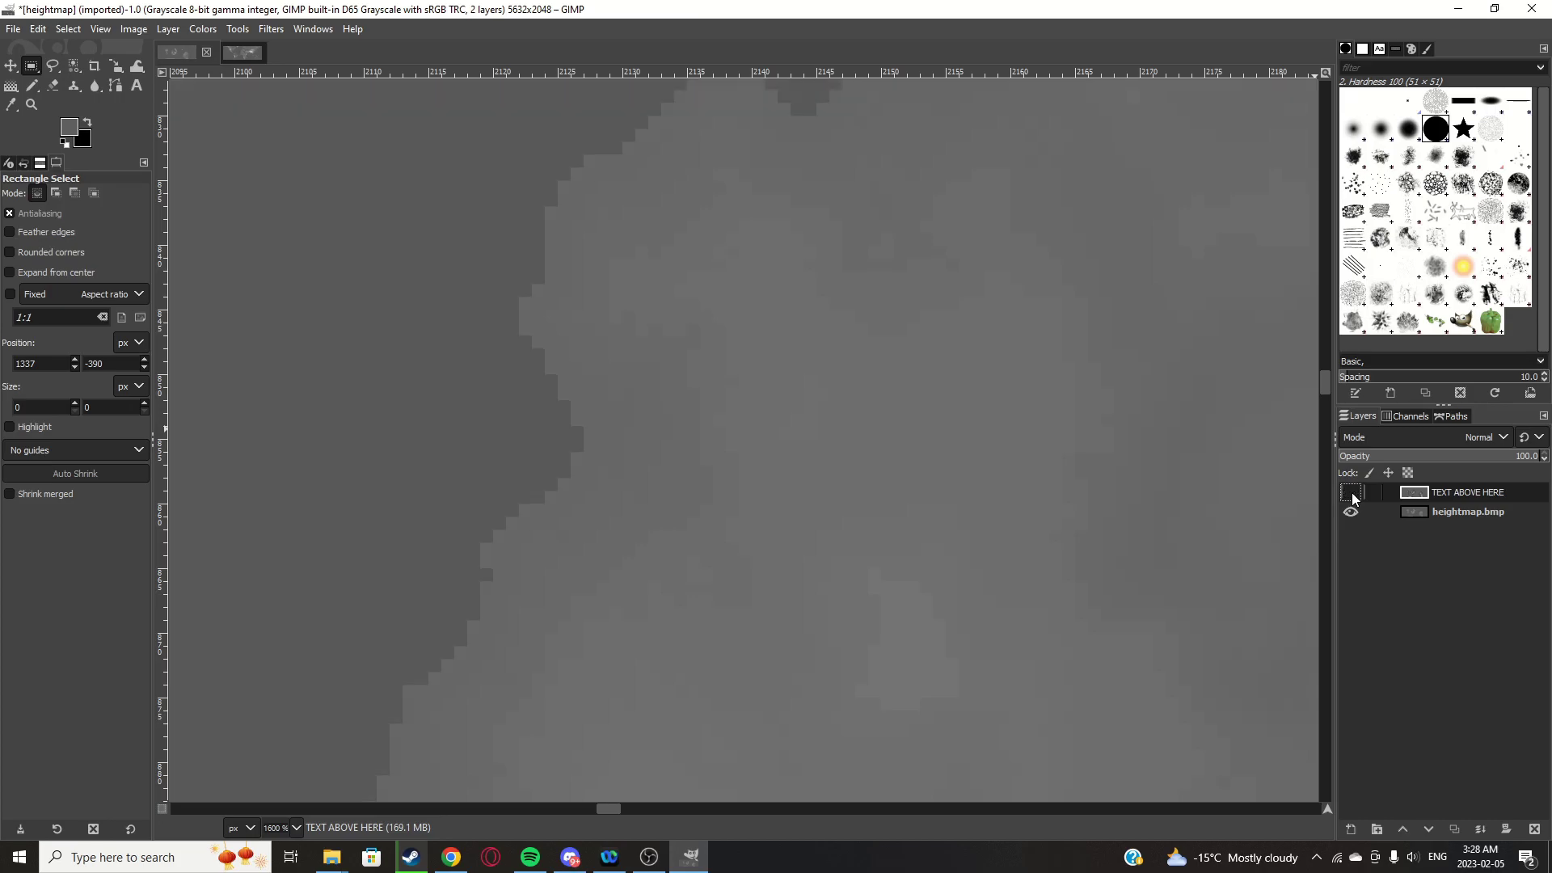
scroll(745, 332, down, 2)
Sample the second, lighter grey (616161) slightly inland from the coastline in the base game's heightmap as the foreground color
click(242, 52)
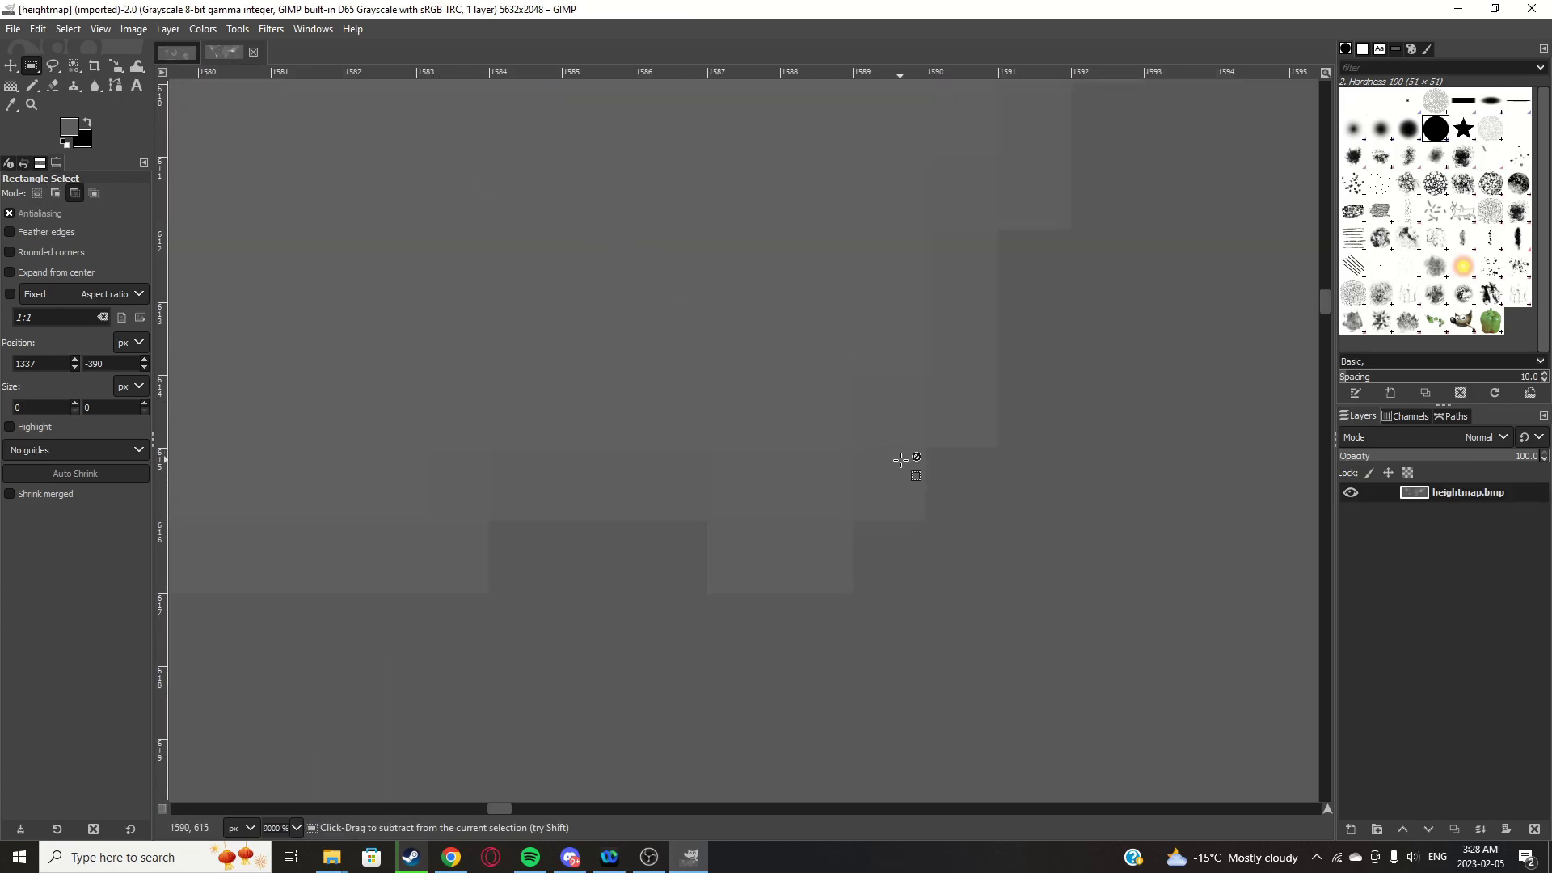
scroll(900, 460, down, 2)
scroll(888, 421, up, 2)
click(11, 105)
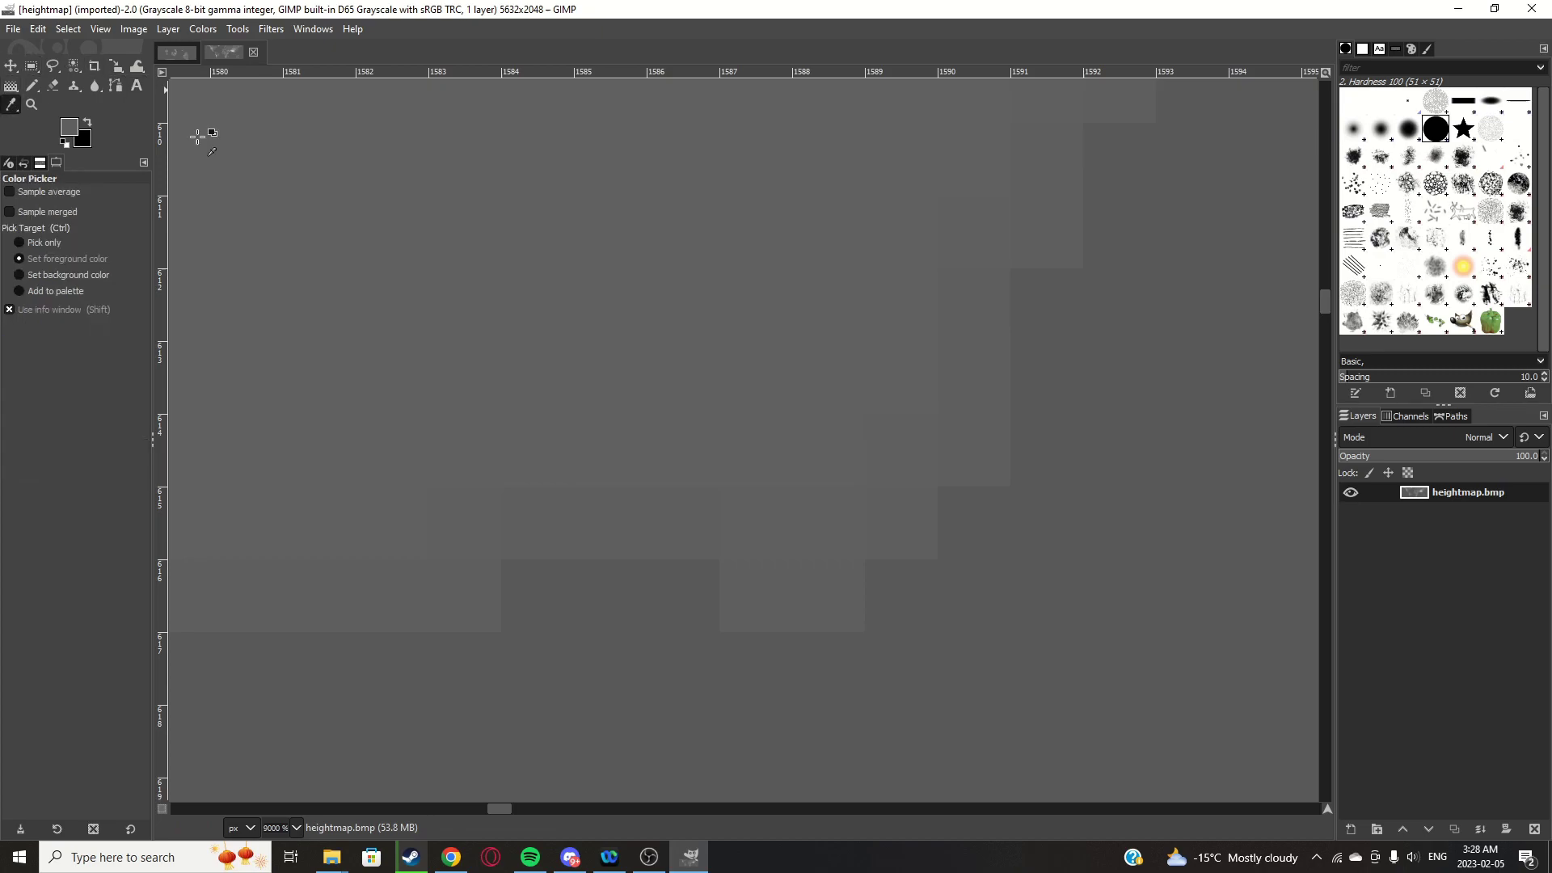
scroll(783, 497, down, 5)
scroll(784, 469, up, 5)
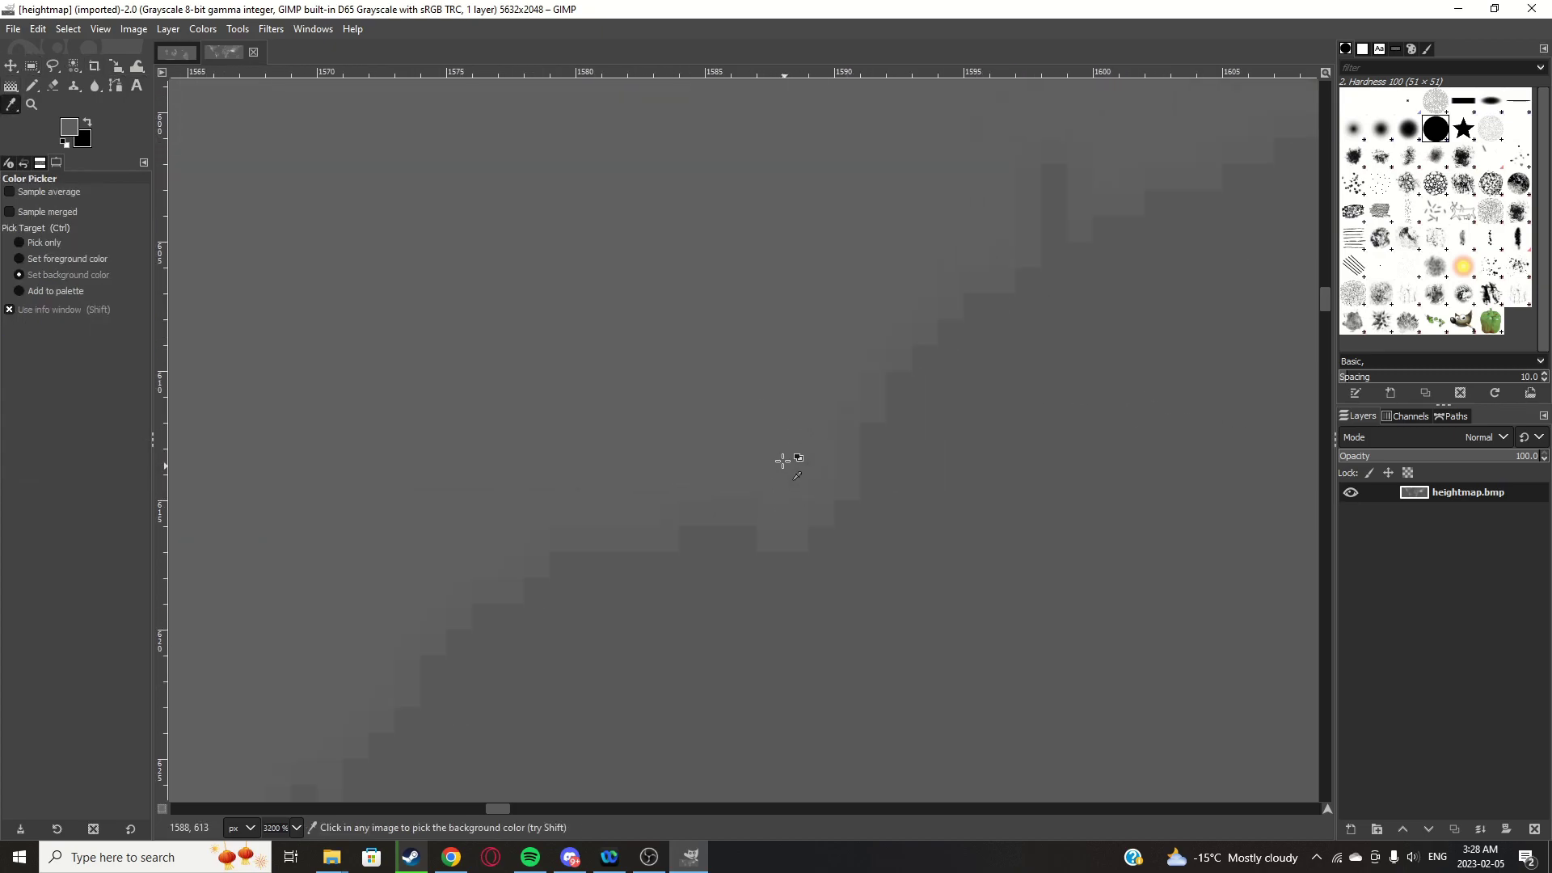
click(780, 523)
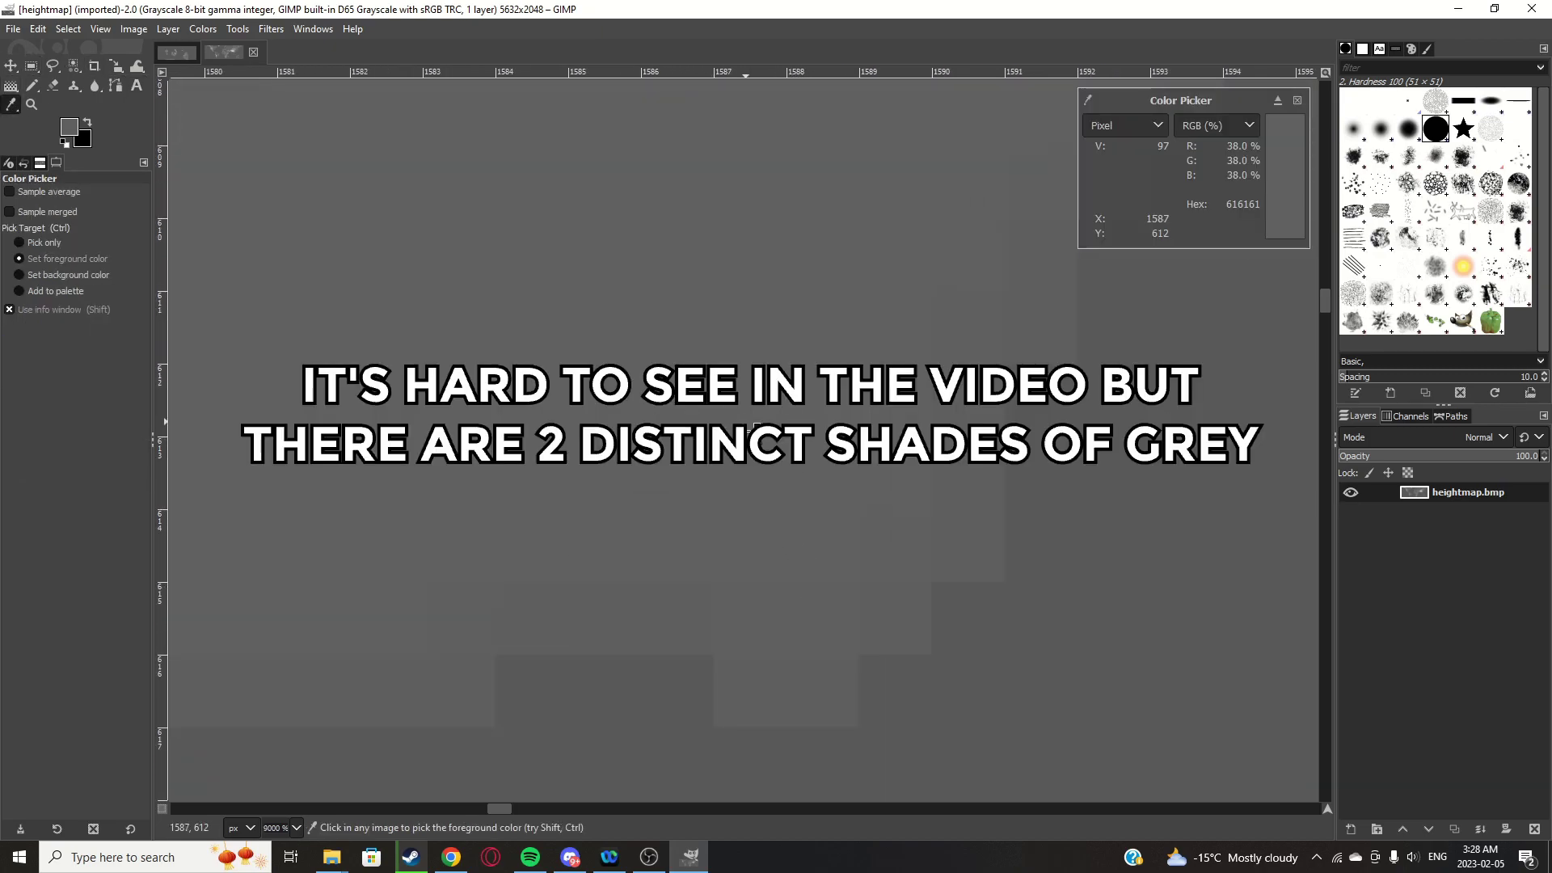
Return to the mod's heightmap and select the whole sea by color on the heightmap.bmp layer
click(176, 52)
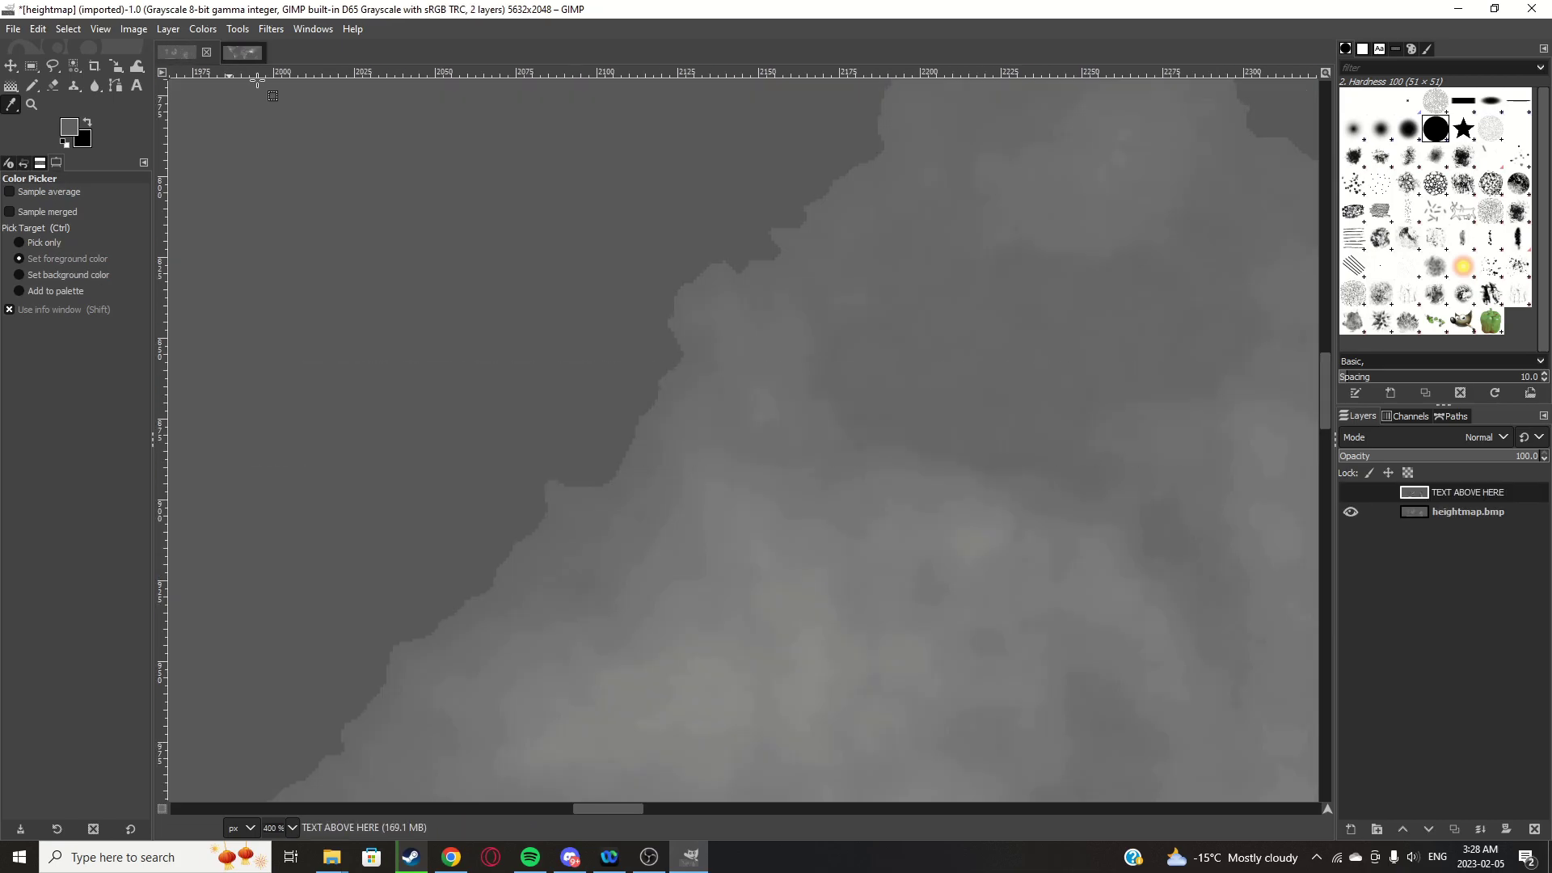
scroll(786, 305, down, 1)
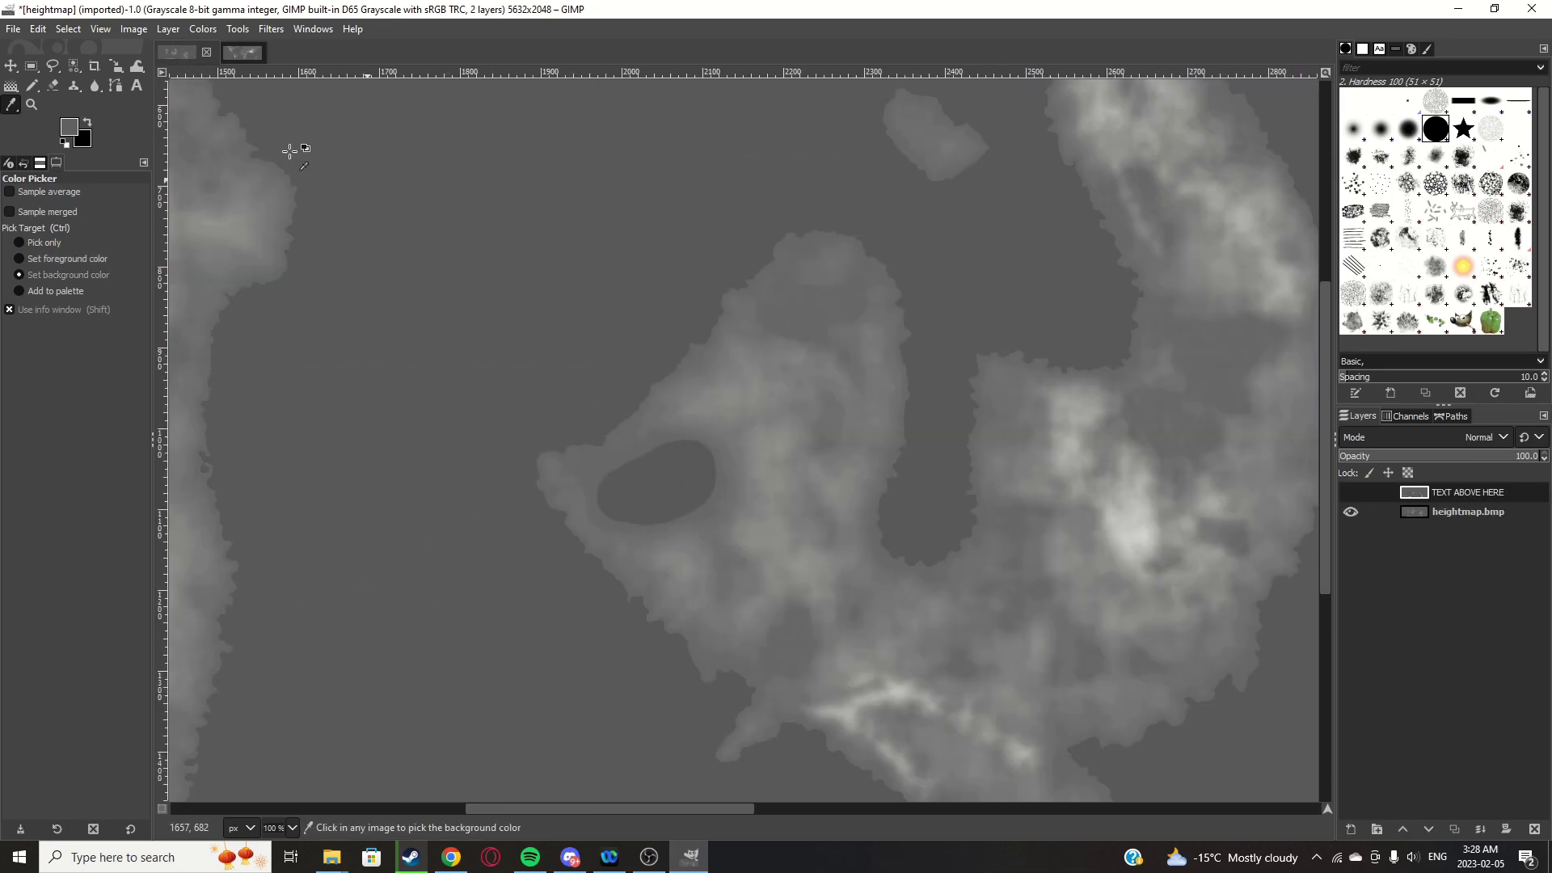
click(74, 67)
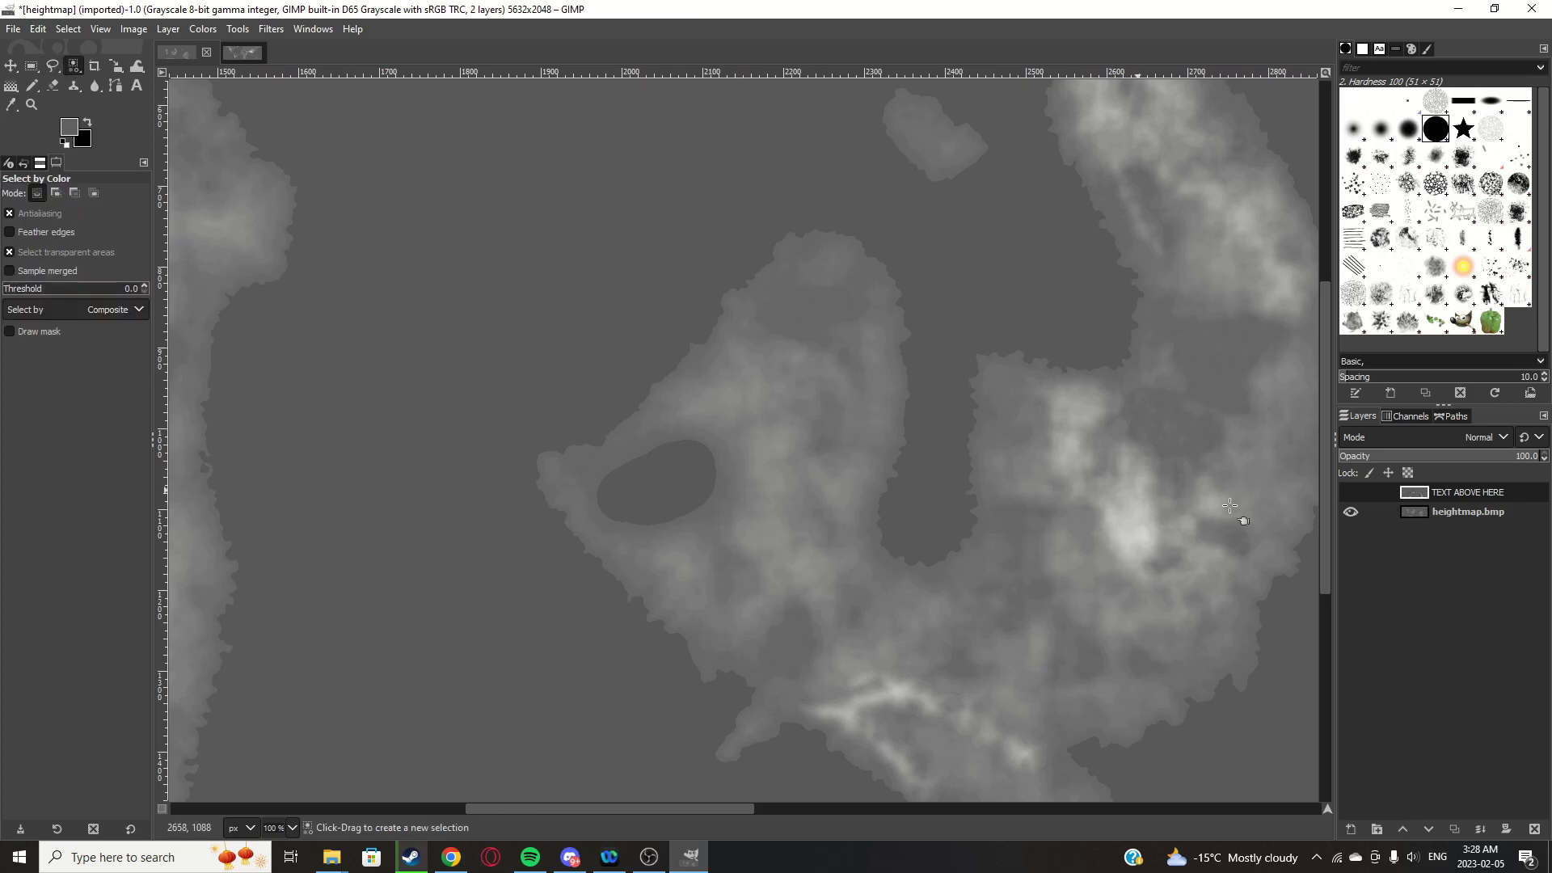
click(1433, 514)
scroll(754, 377, down, 3)
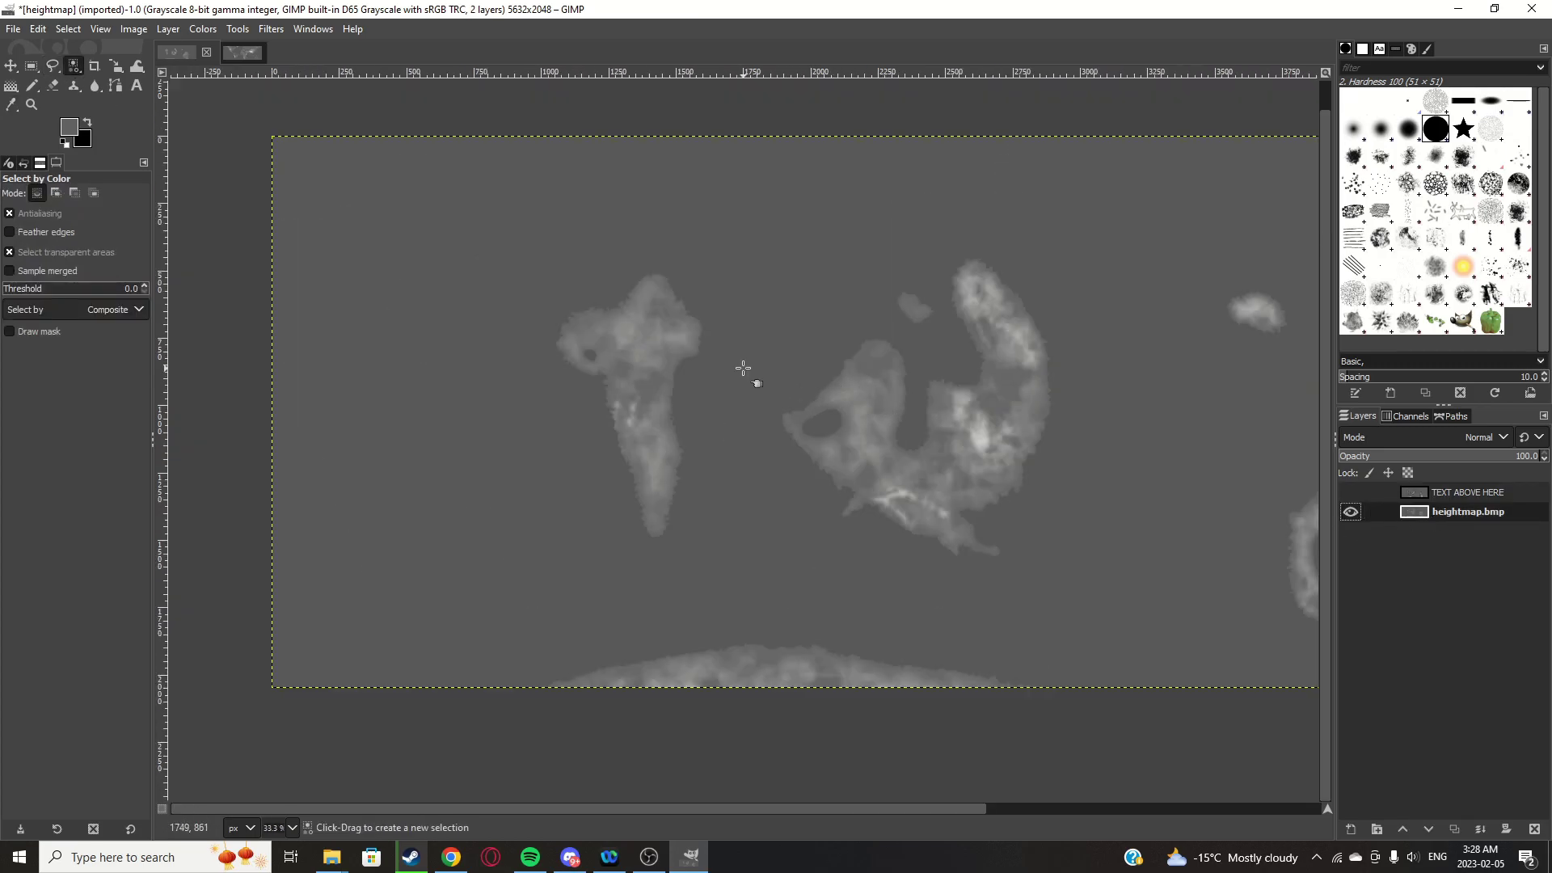
click(744, 369)
Grow the sea selection inland by 4 px
scroll(744, 369, up, 6)
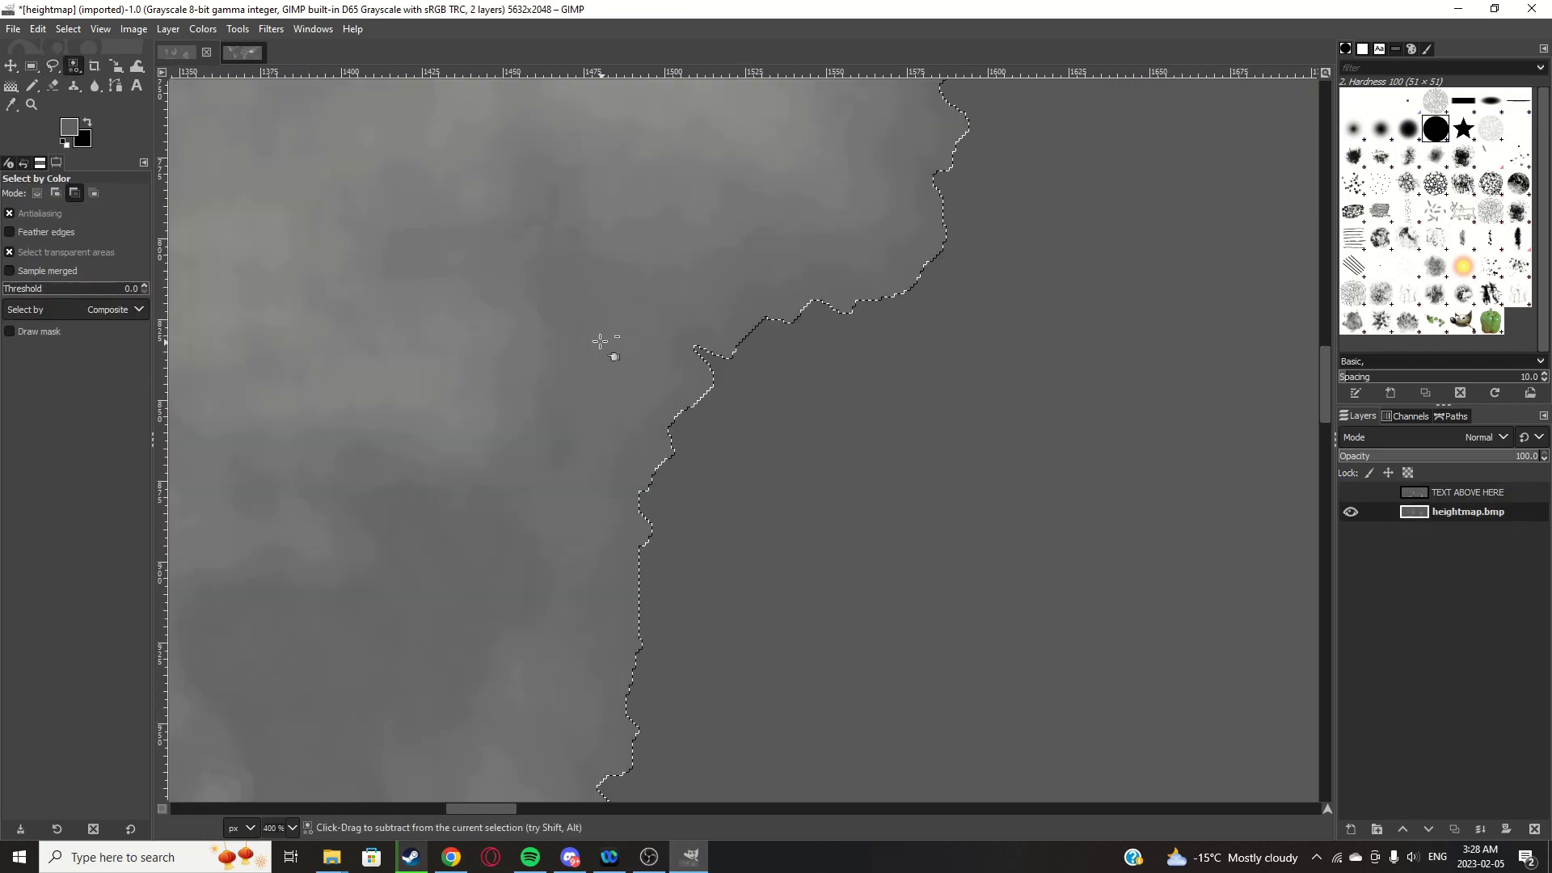
scroll(600, 341, up, 3)
click(68, 28)
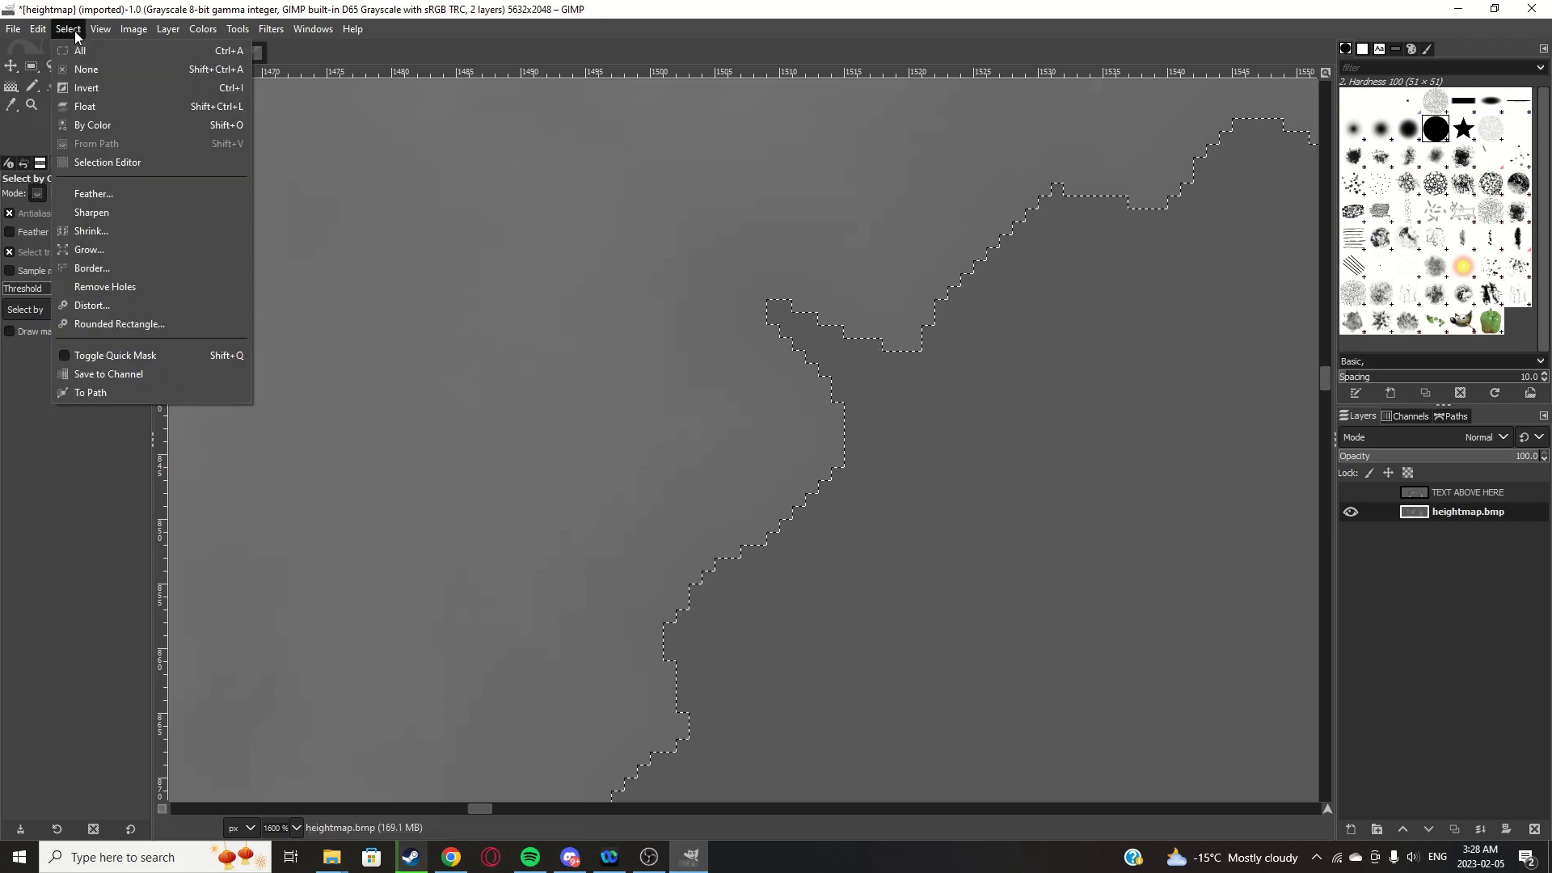
click(113, 258)
click(132, 320)
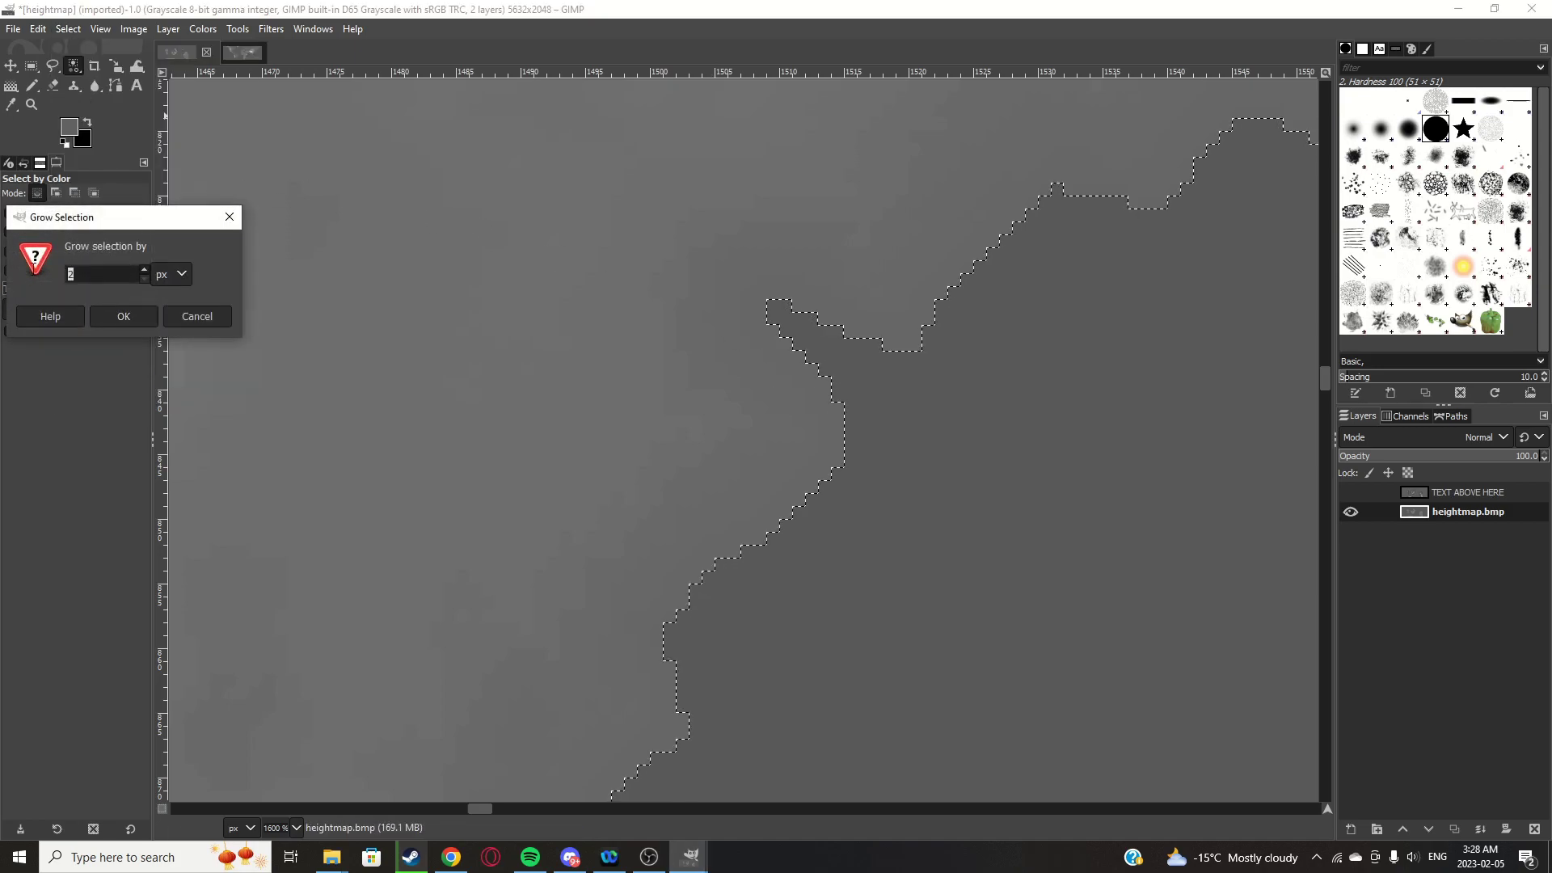
drag(102, 273, 37, 274)
text(4)
click(124, 317)
Add another transparent 5632 × 2048 px layer directly above heightmap.bmp for painting the inland grey with the Pencil
click(32, 85)
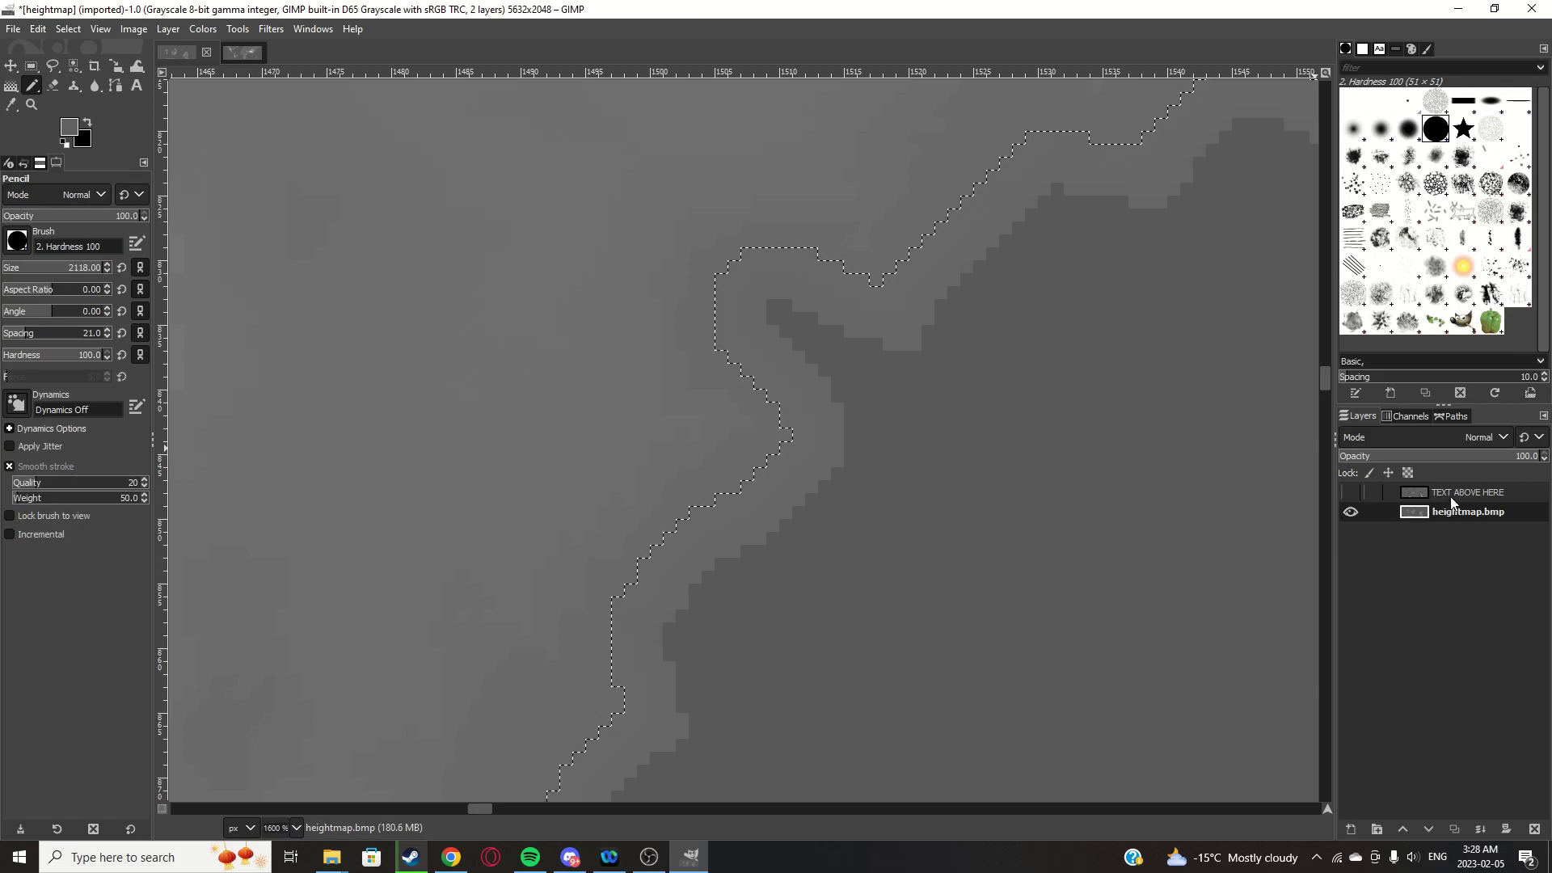
click(1351, 829)
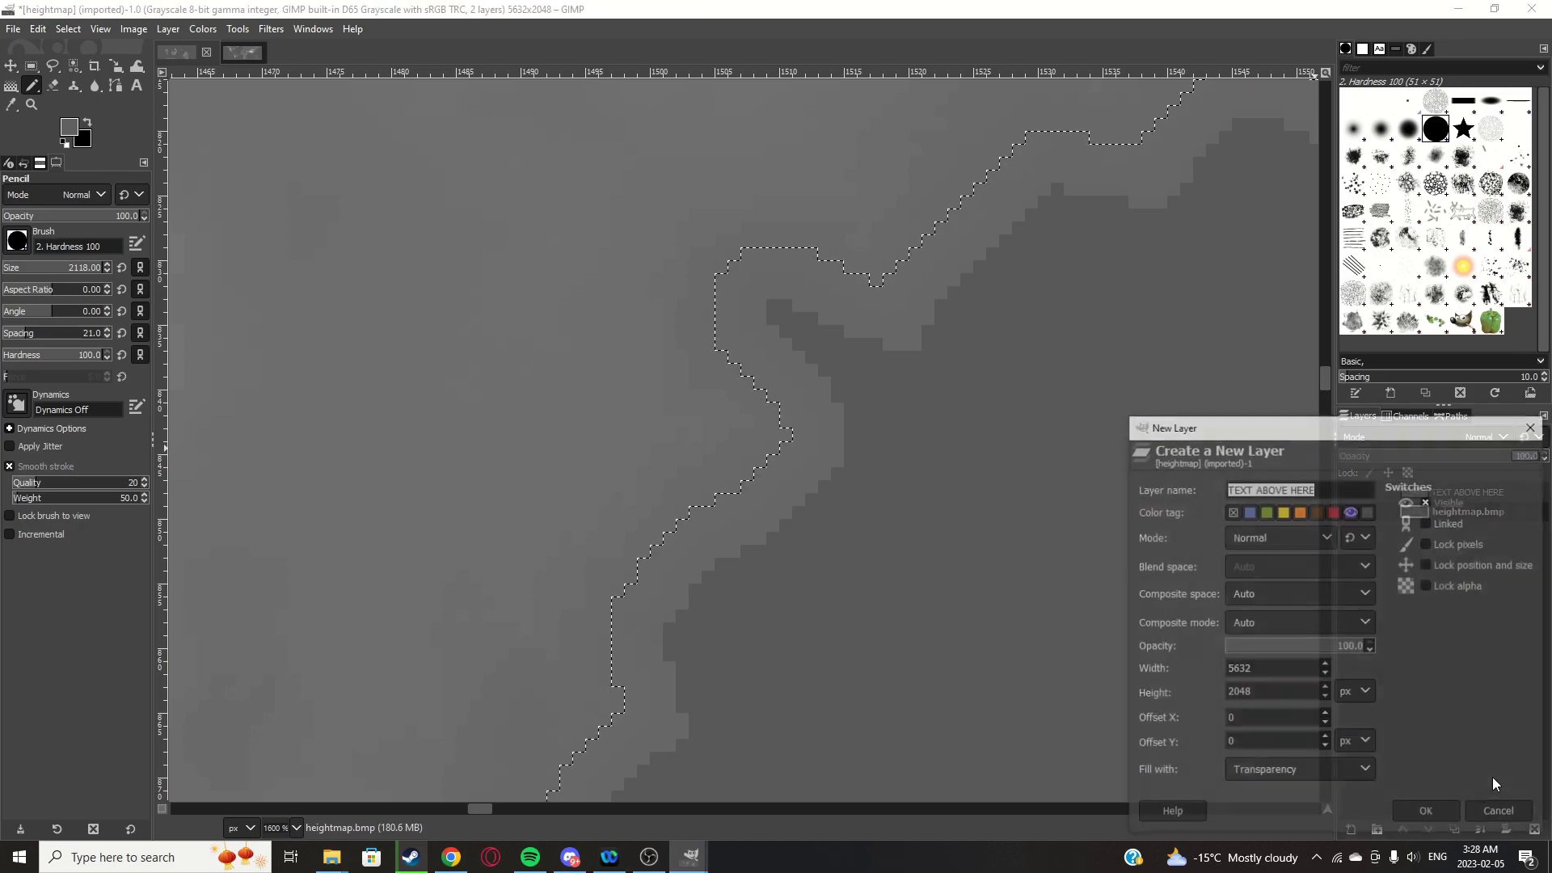
click(1448, 817)
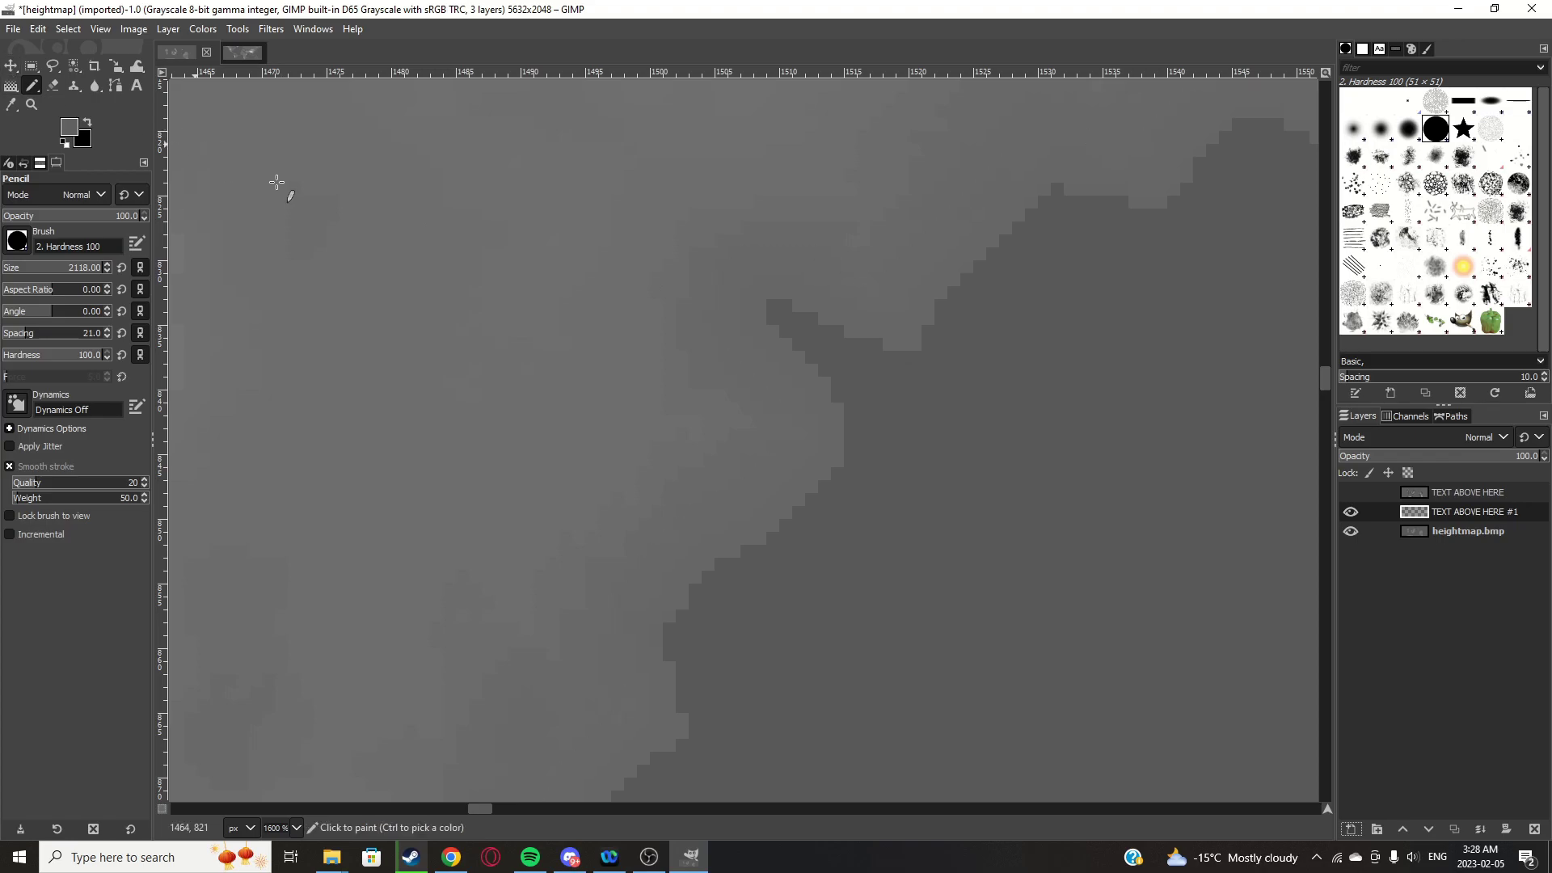
Paint the entire grown sea selection on the TEXT ABOVE HERE #1 layer with the lighter inland grey using the Pencil
scroll(659, 409, down, 13)
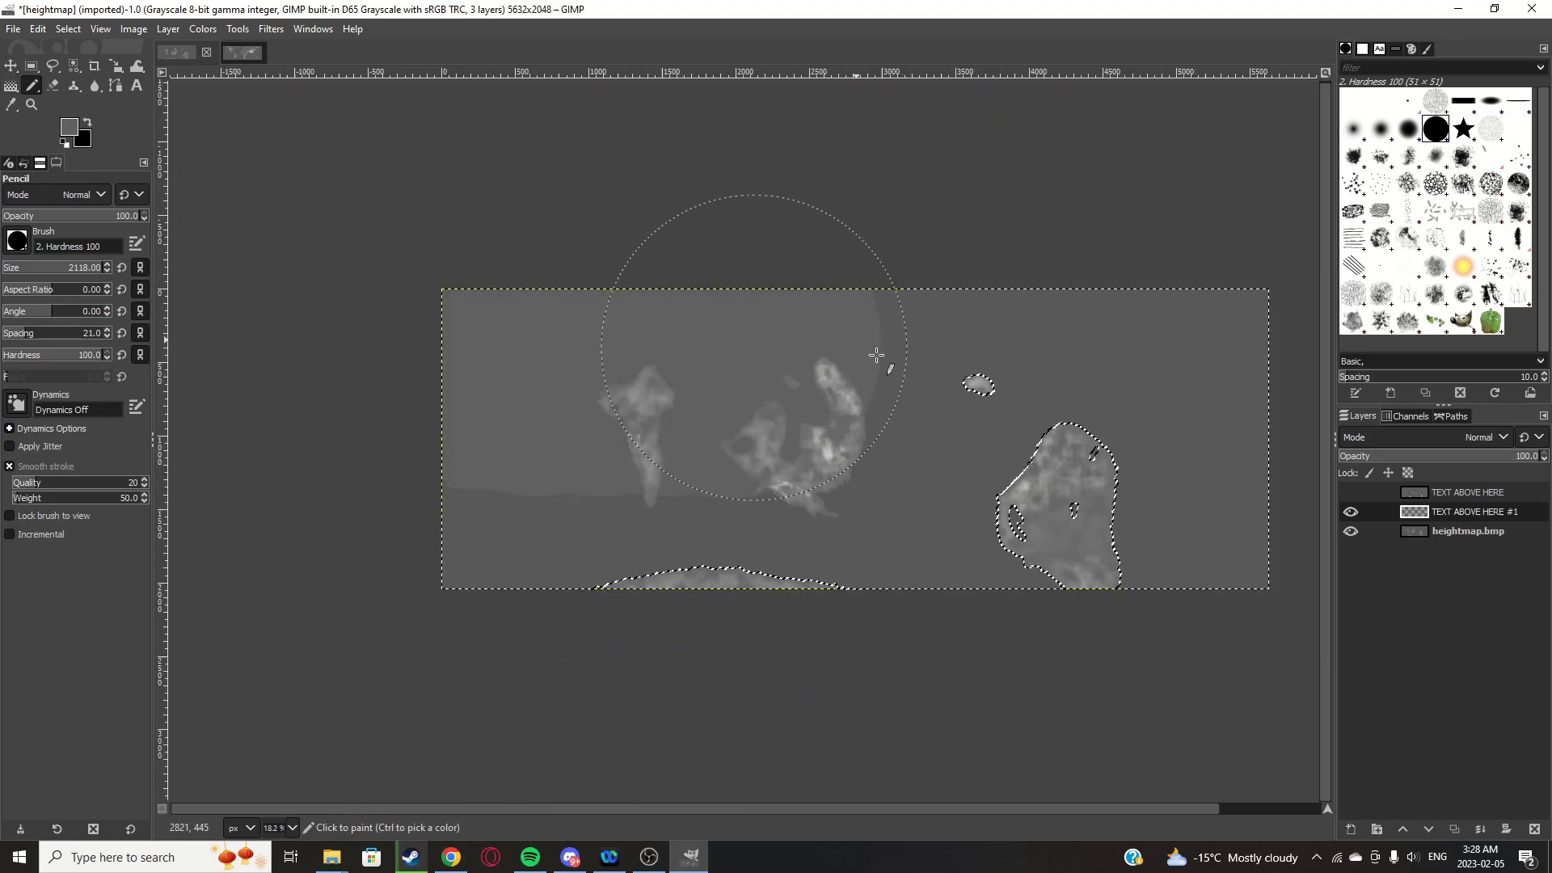
mouse_move(876, 356)
mouse_down()
mouse_move(1215, 386)
mouse_move(1277, 448)
mouse_up()
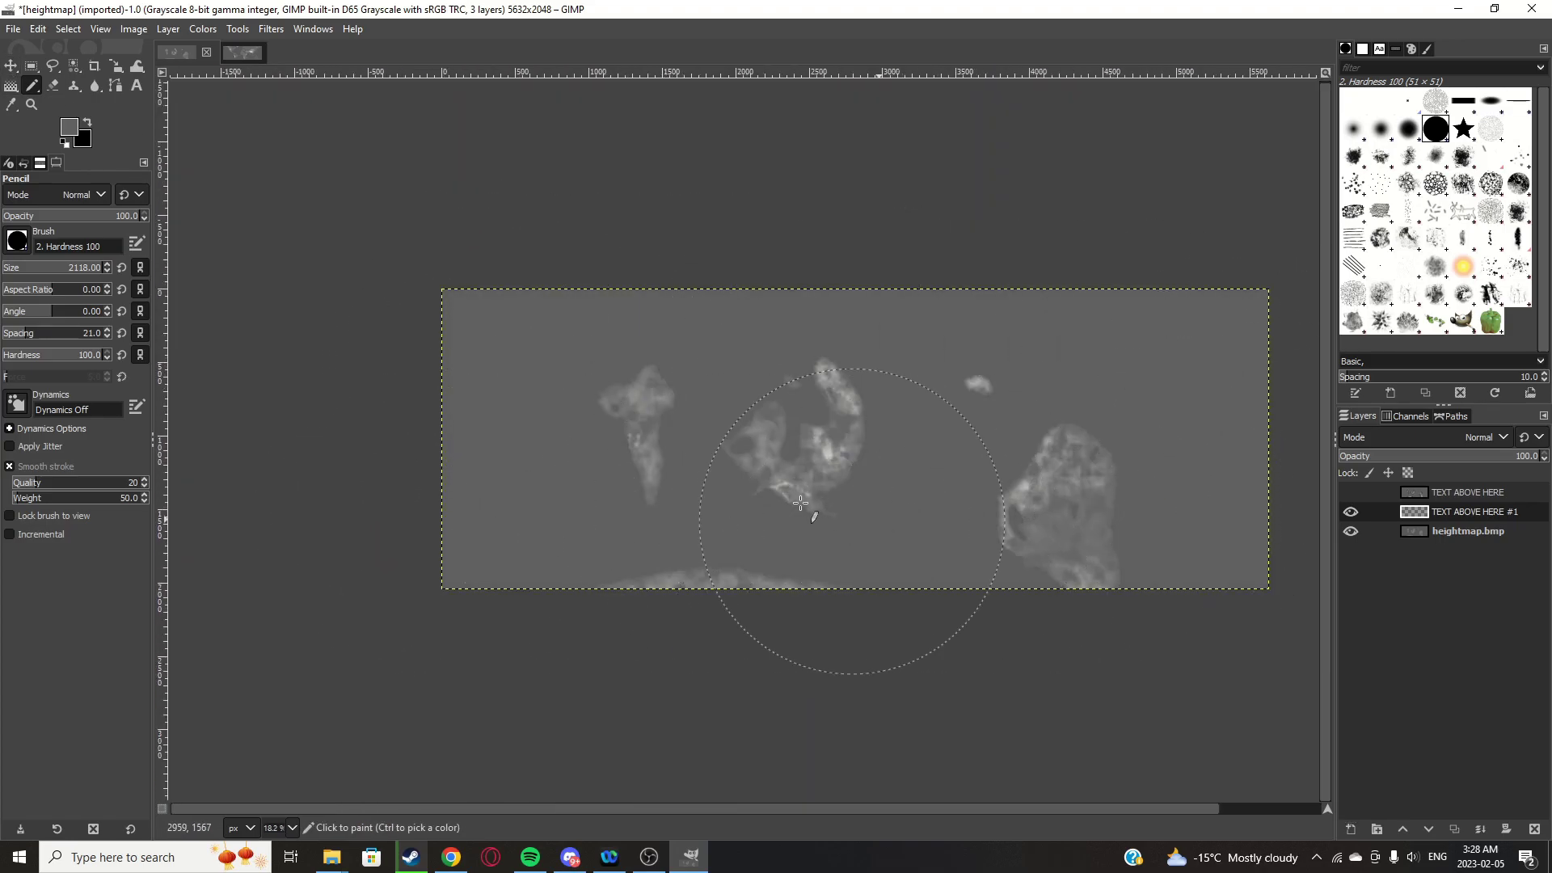
ctrl+scroll(801, 503, up, 10)
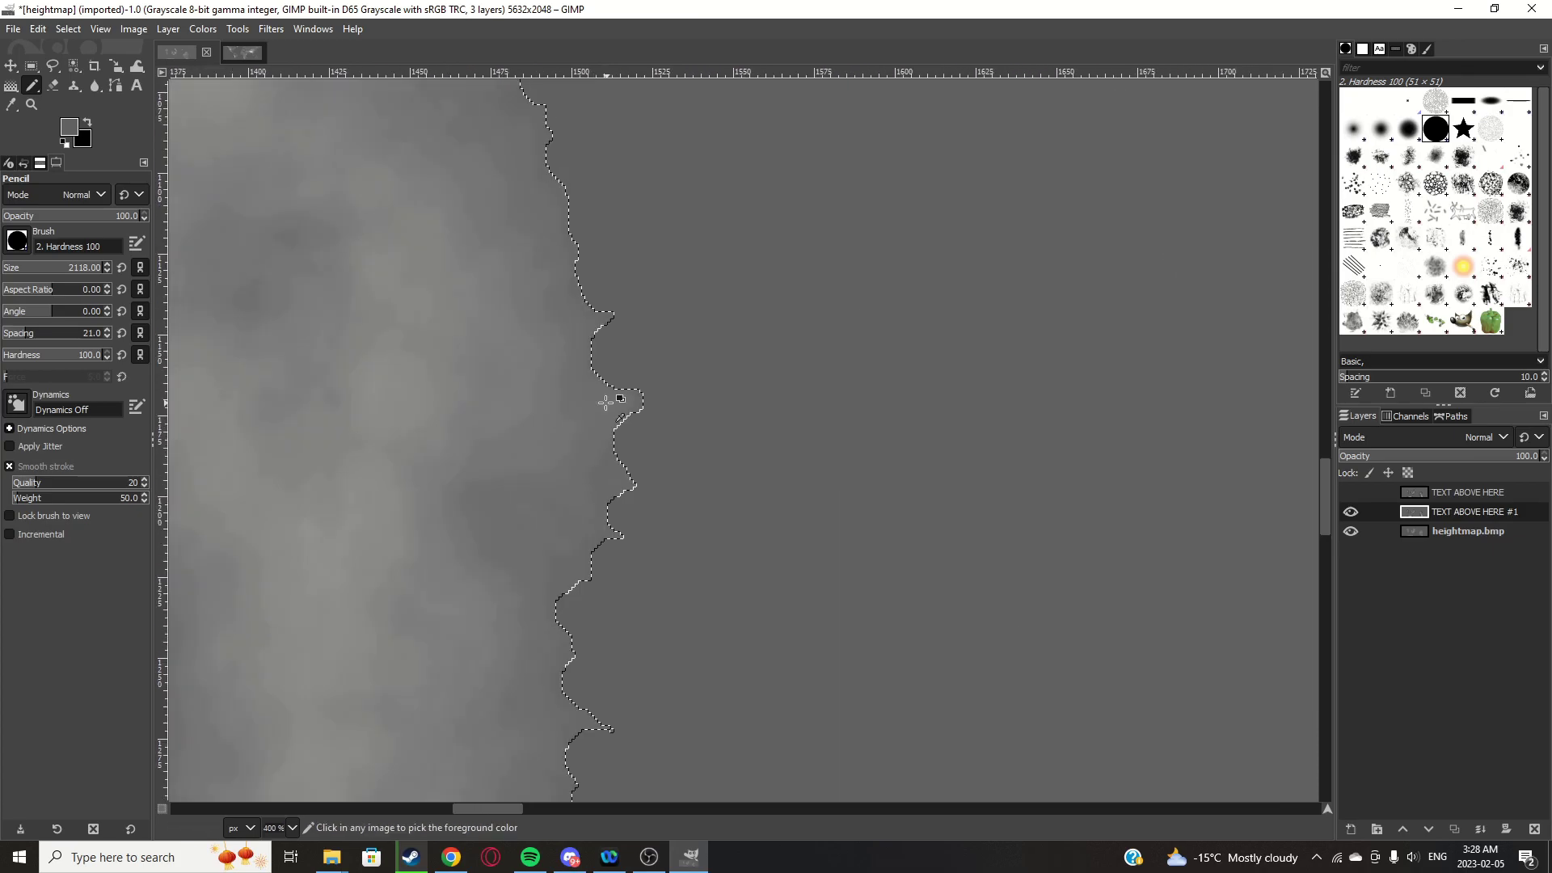
ctrl+scroll(606, 402, down, 1)
Clear the selection, hide the painted layers and select the whole sea by color on the heightmap.bmp layer
key(r)
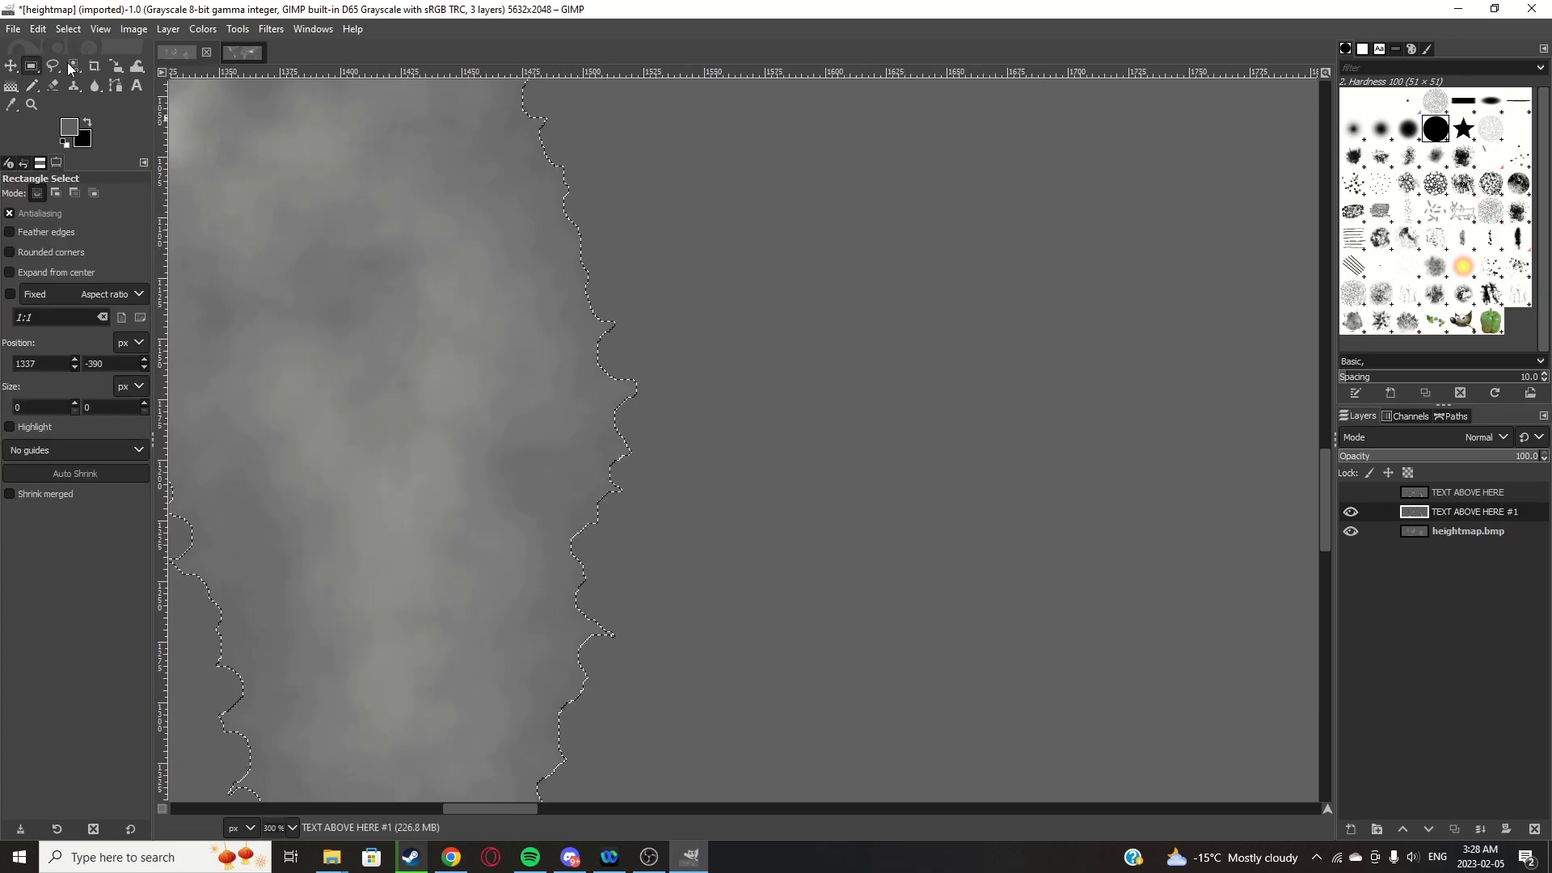
key(ctrl+a)
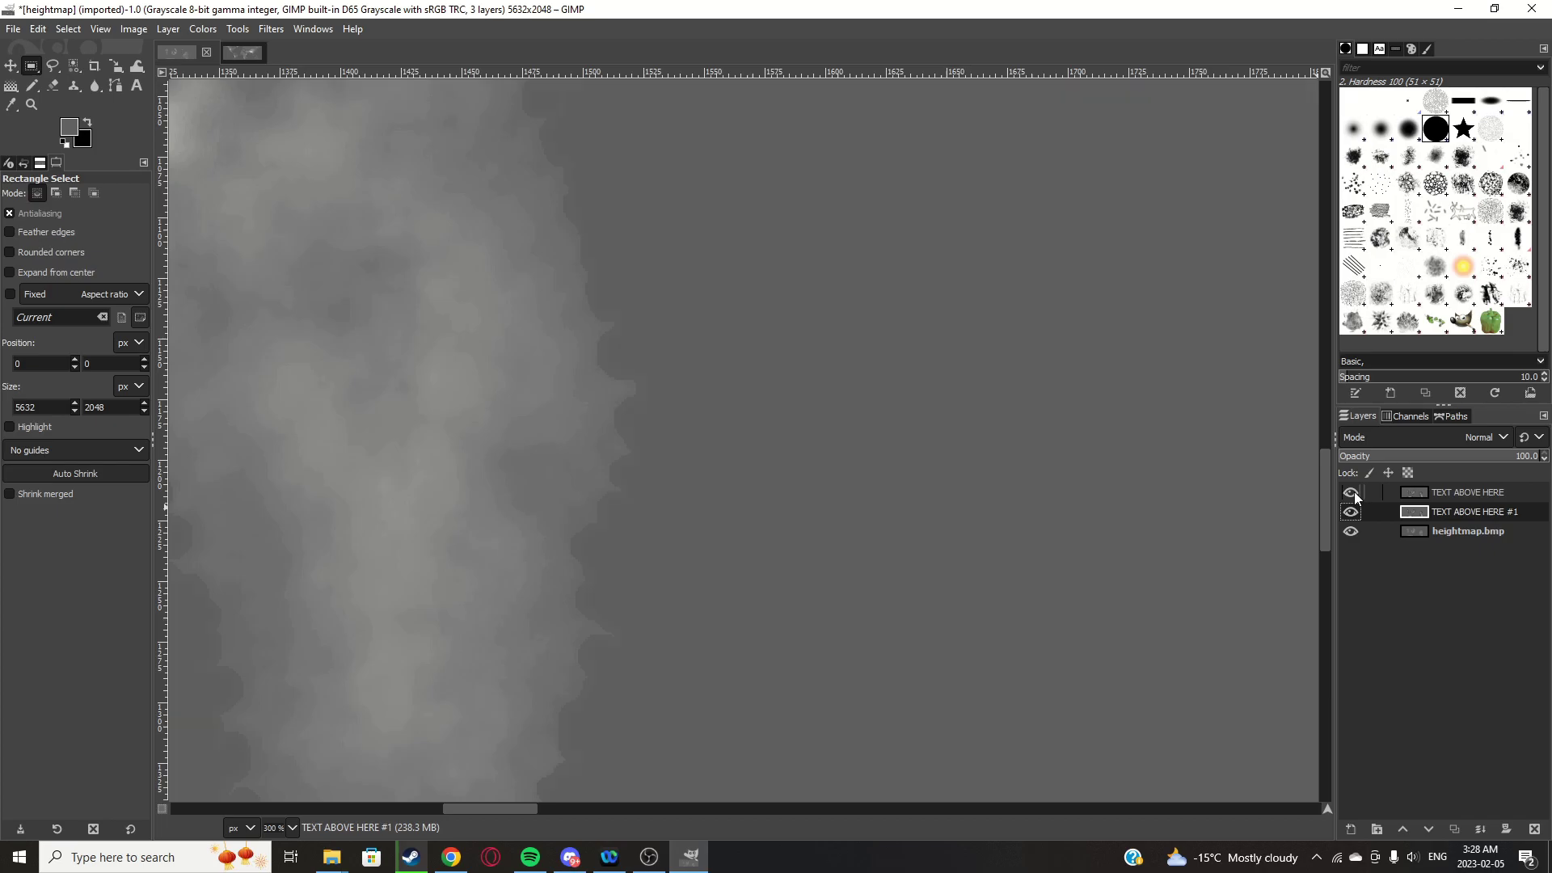
ctrl+scroll(647, 348, down, 5)
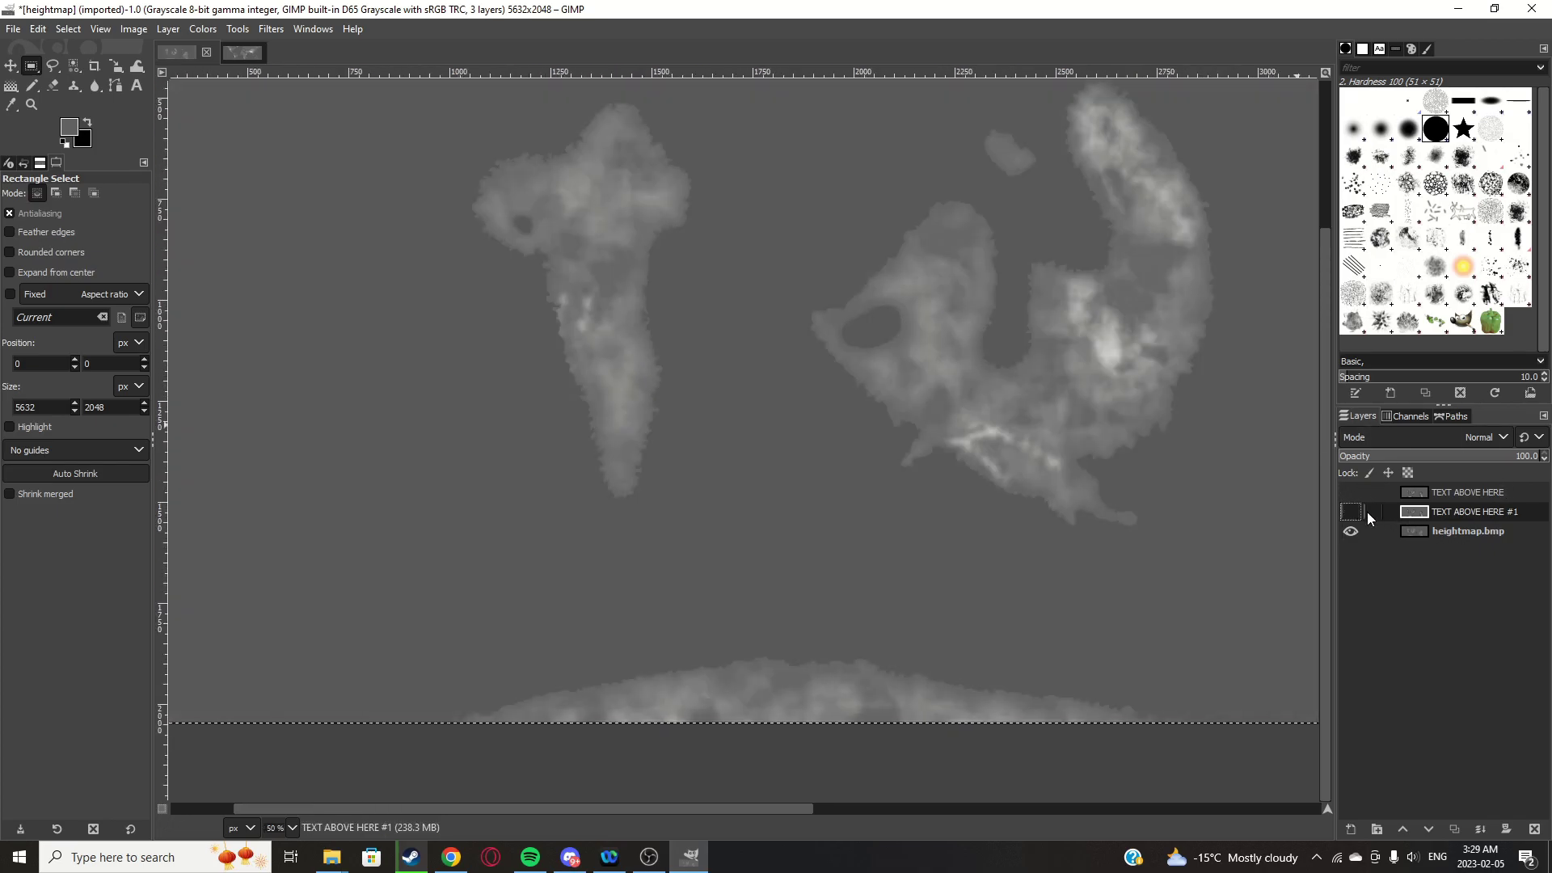
click(1391, 526)
key(shift+o)
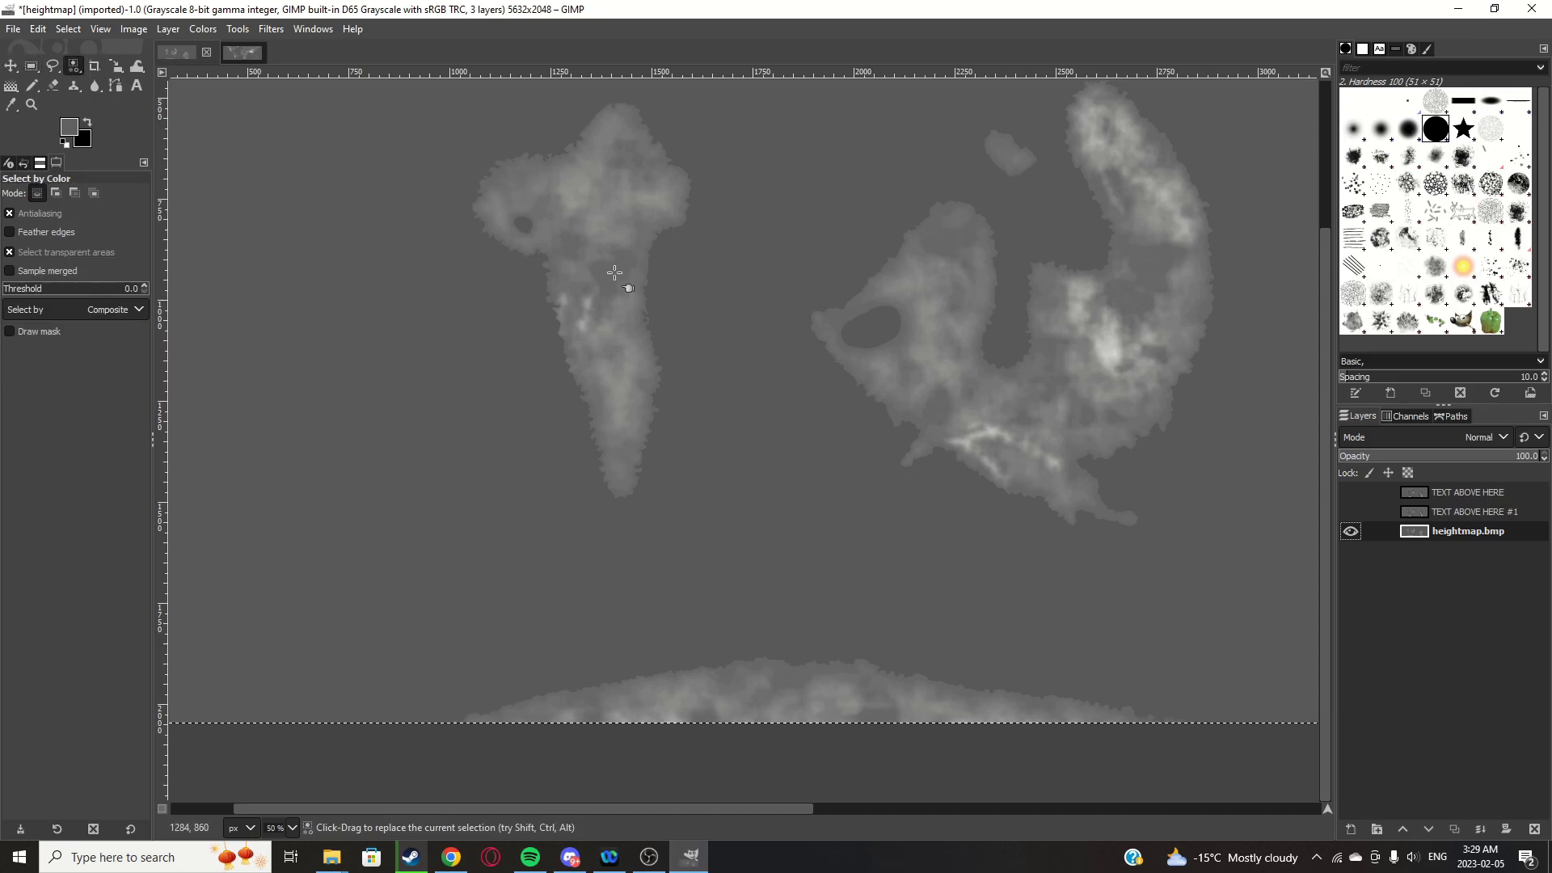
click(704, 327)
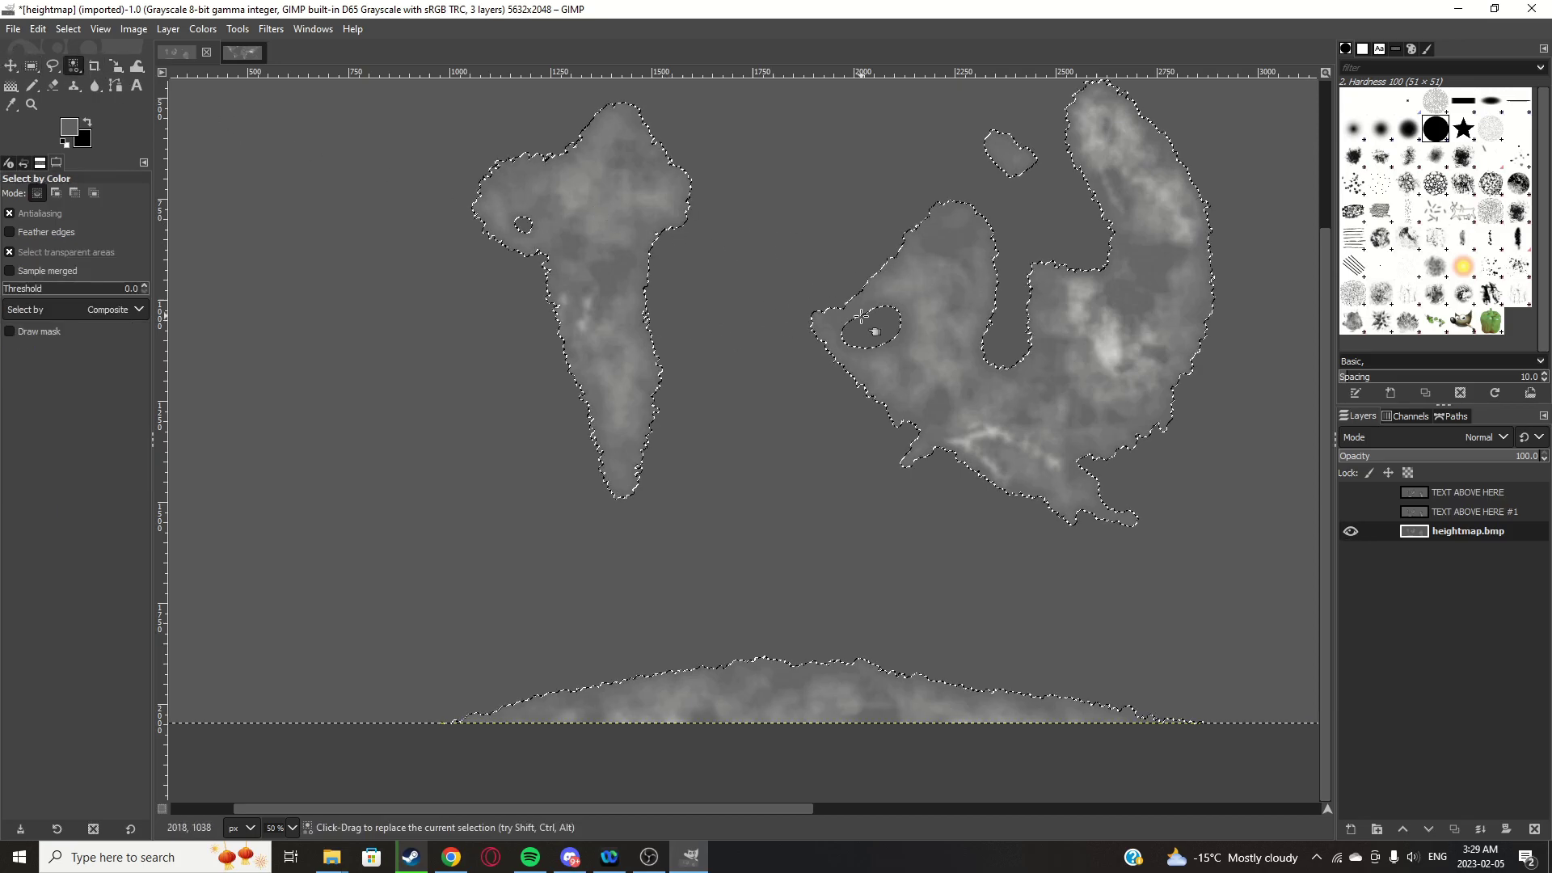
Show both painted layers again and delete the selected sea area from each, leaving only the coastal bands
click(1457, 495)
click(1351, 492)
click(1351, 511)
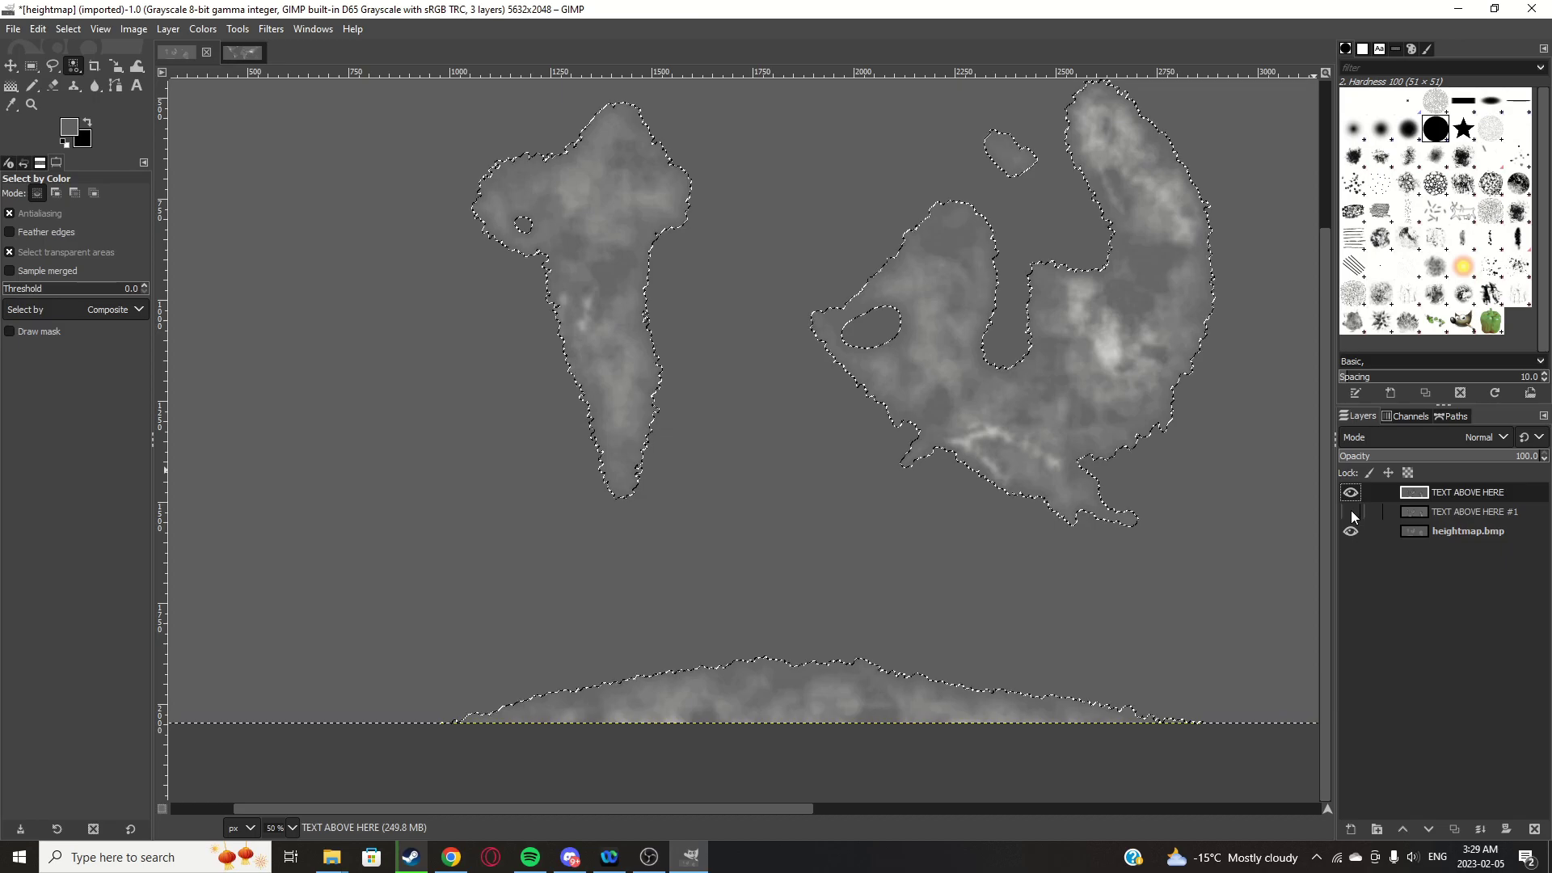
click(1473, 515)
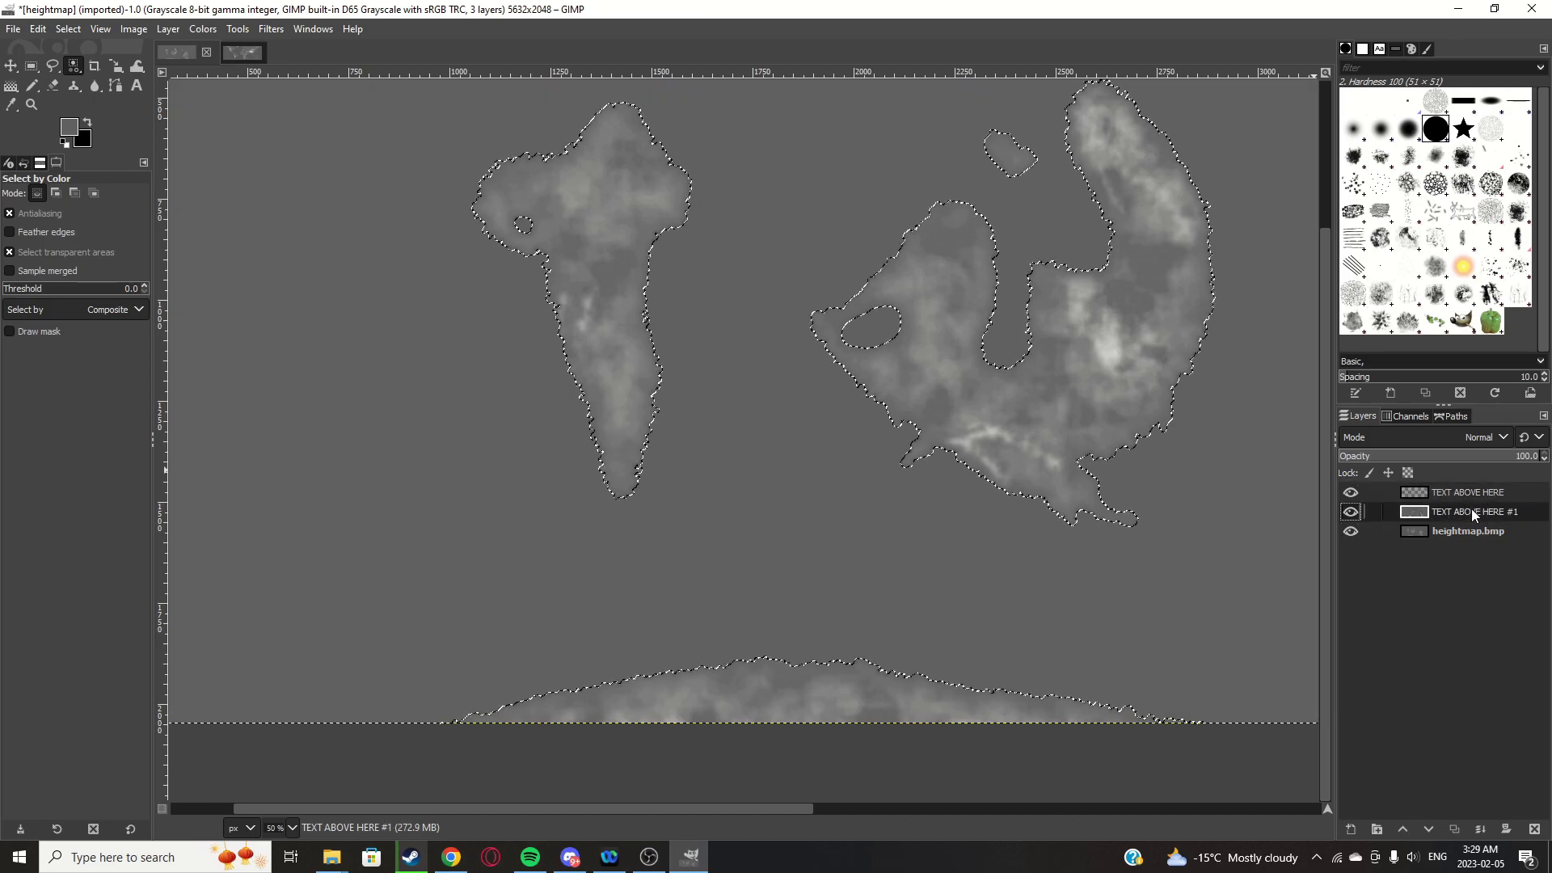
click(31, 66)
key(Delete)
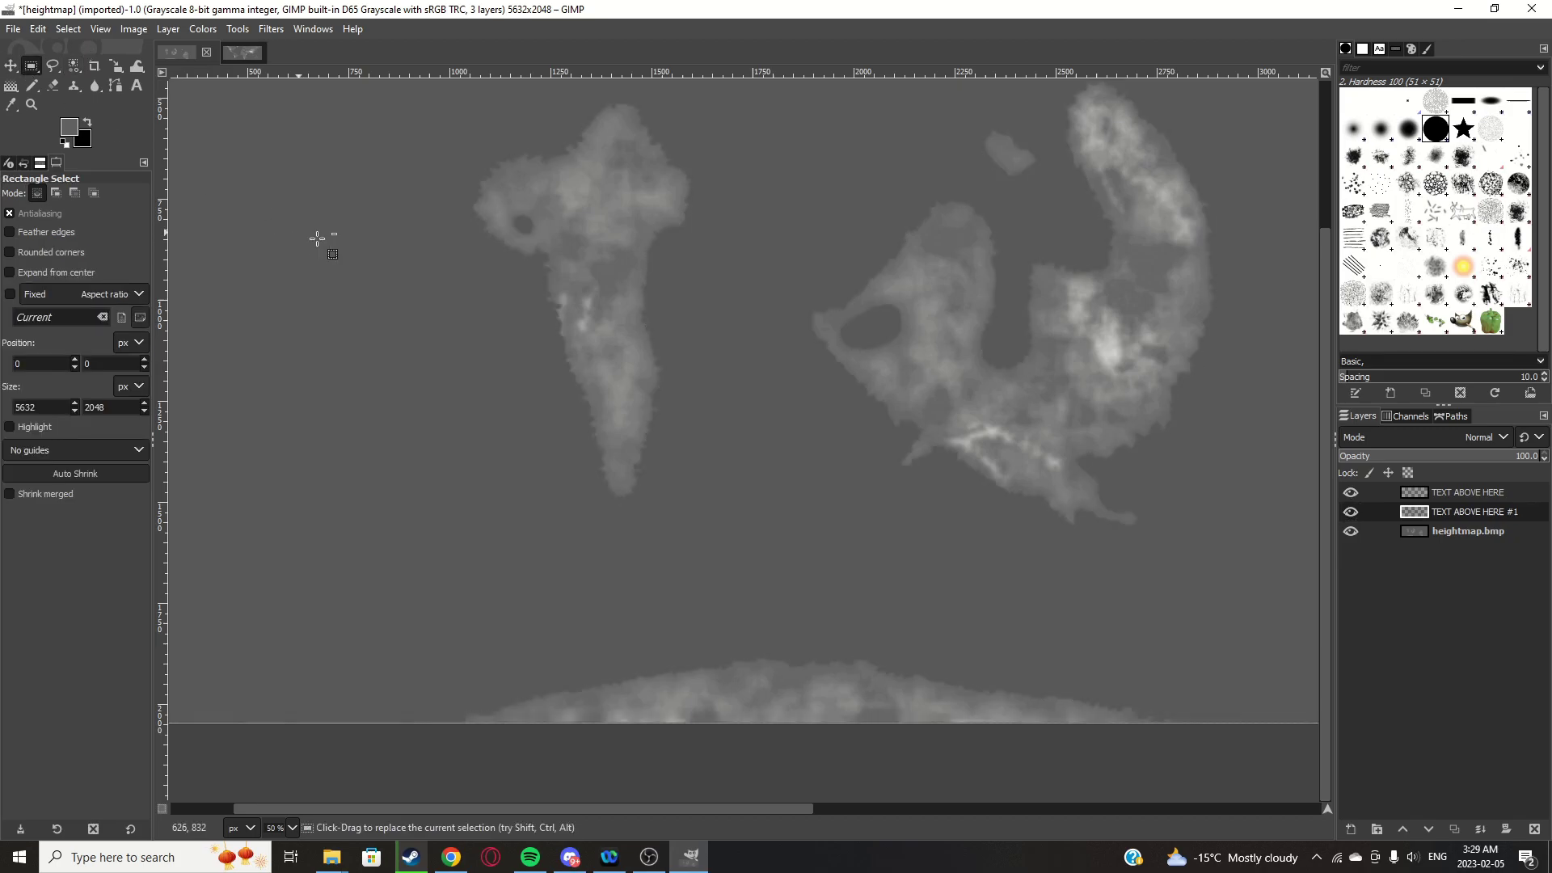
Examine the grey coastal bands up close and compare their width with the coastline in the base game's heightmap
scroll(633, 332, up, 8)
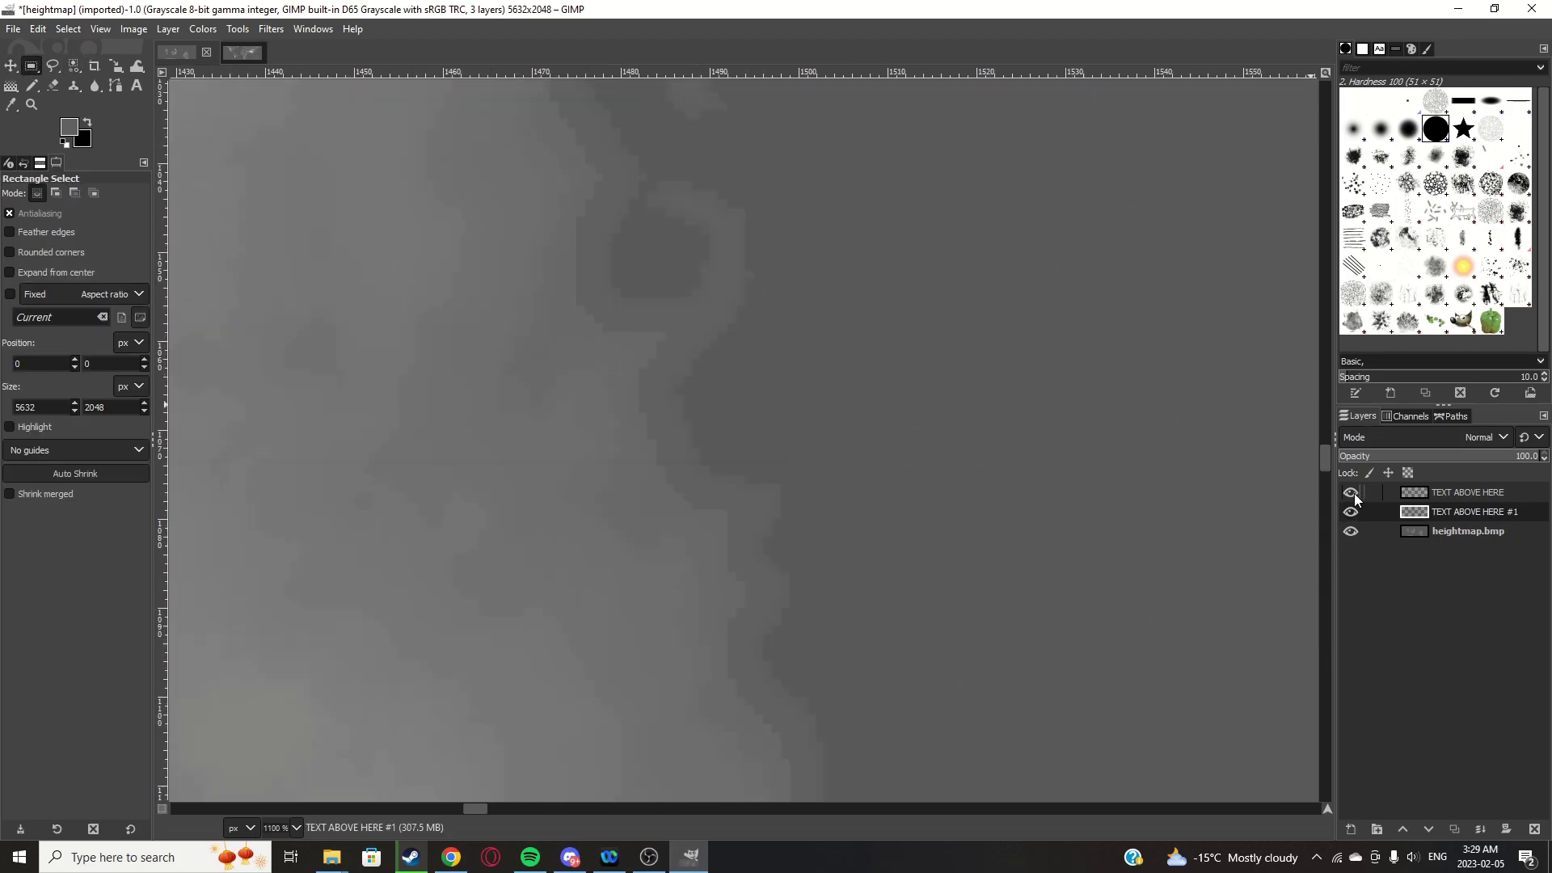
click(1352, 492)
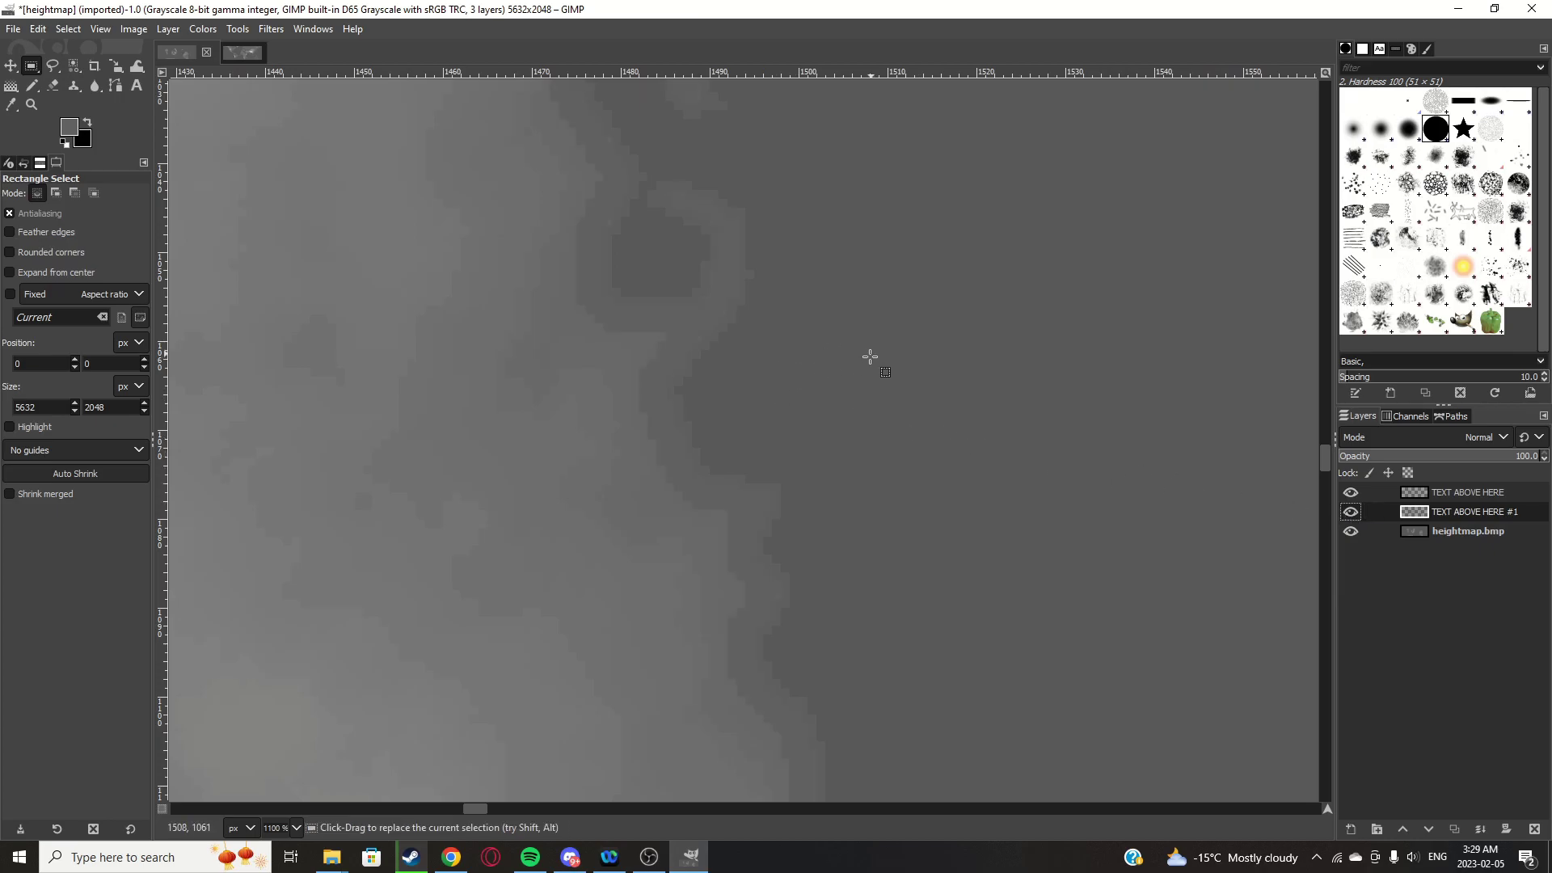
scroll(686, 318, up, 2)
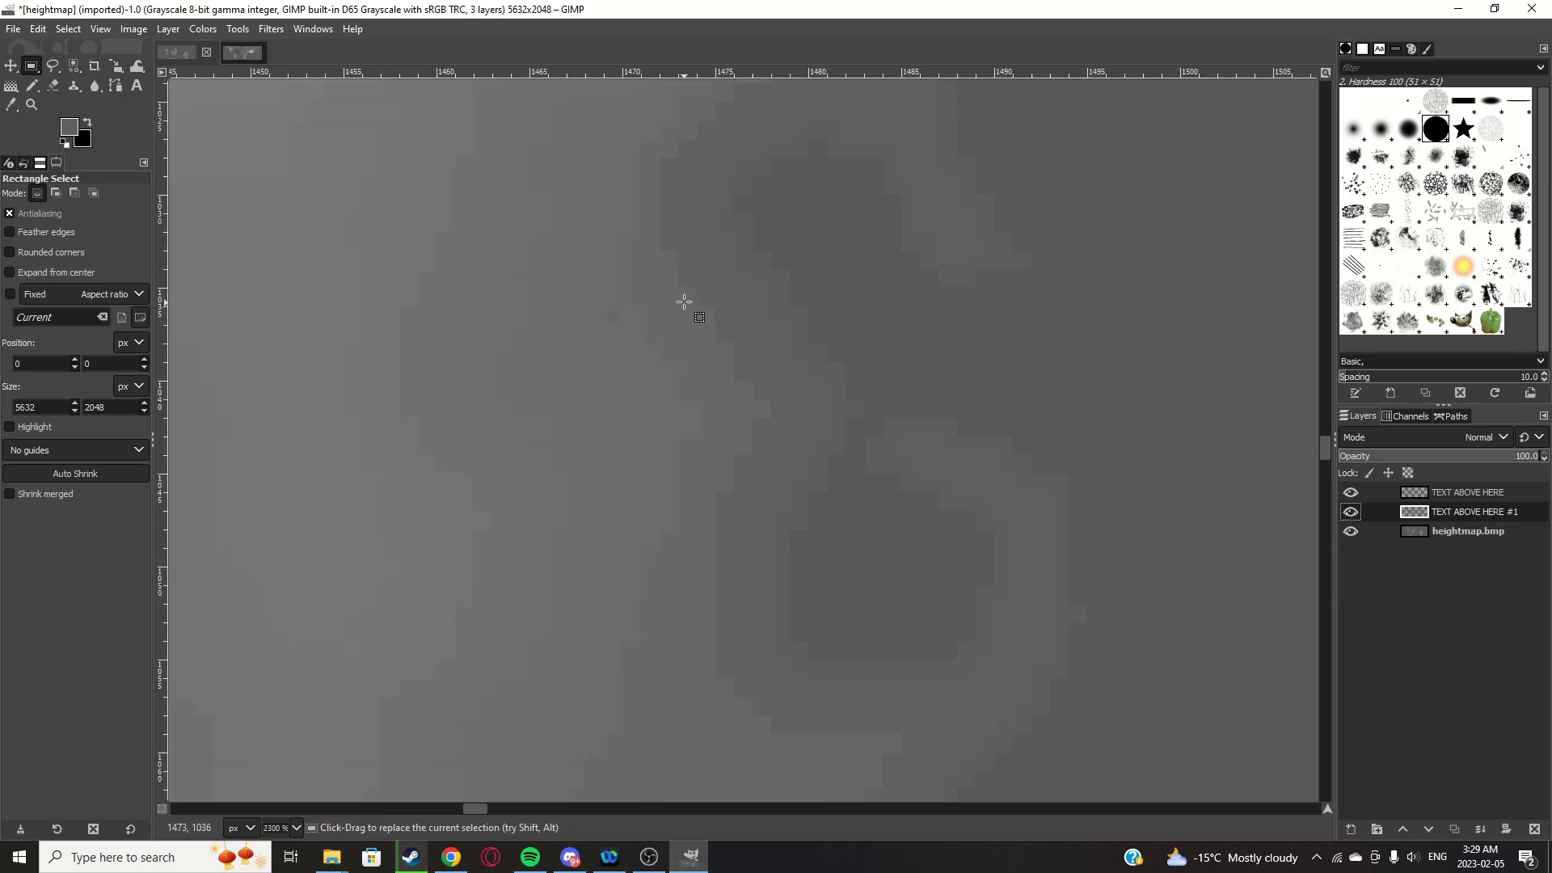
scroll(684, 302, down, 3)
scroll(684, 302, up, 1)
click(243, 51)
scroll(990, 472, down, 3)
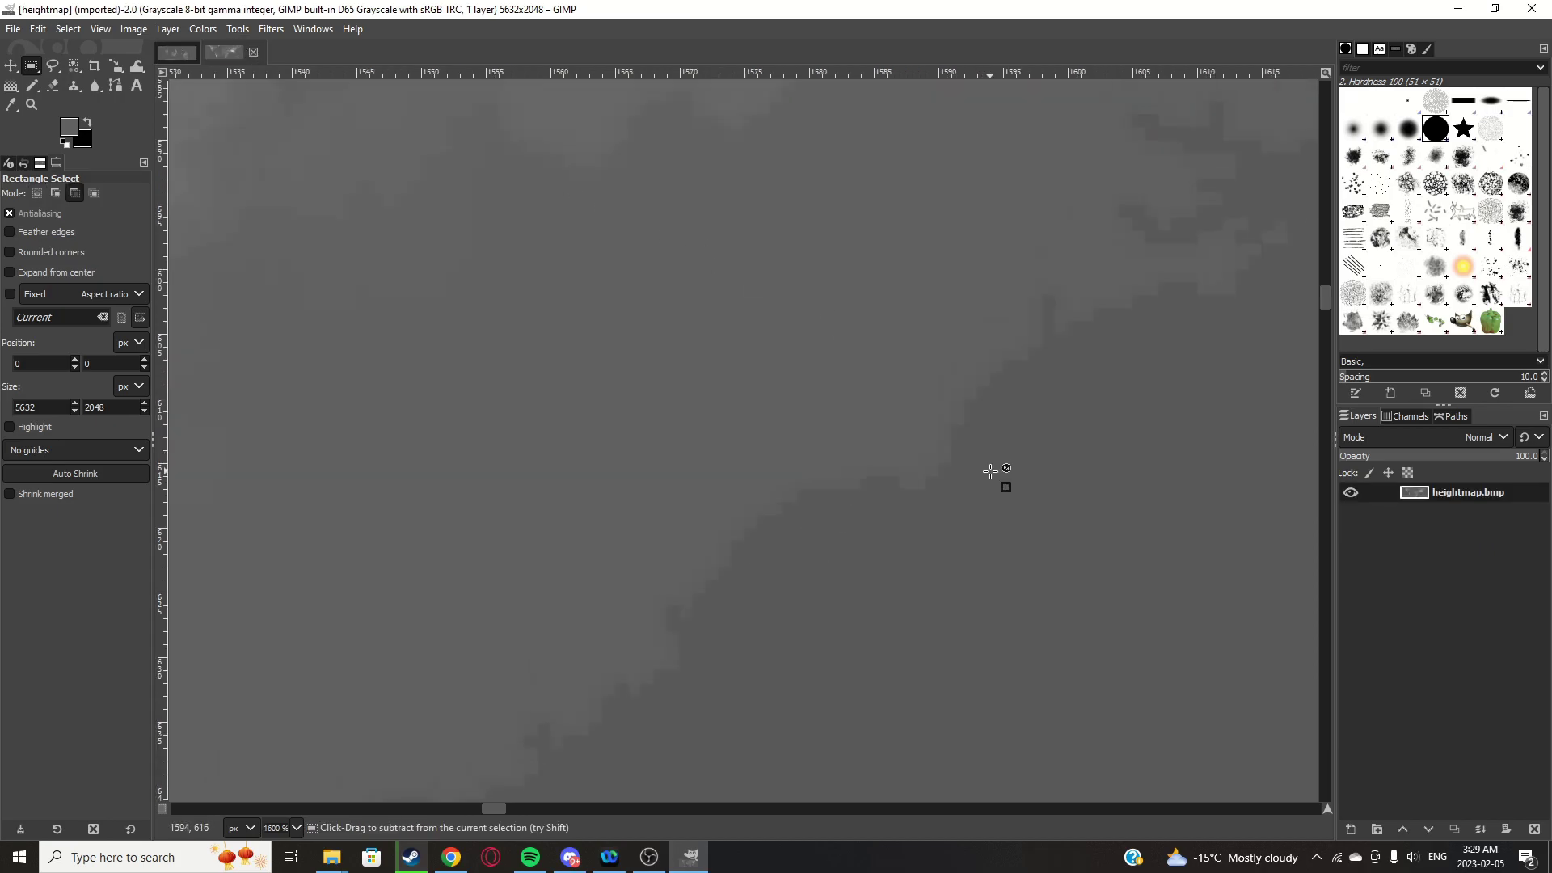
scroll(992, 471, down, 3)
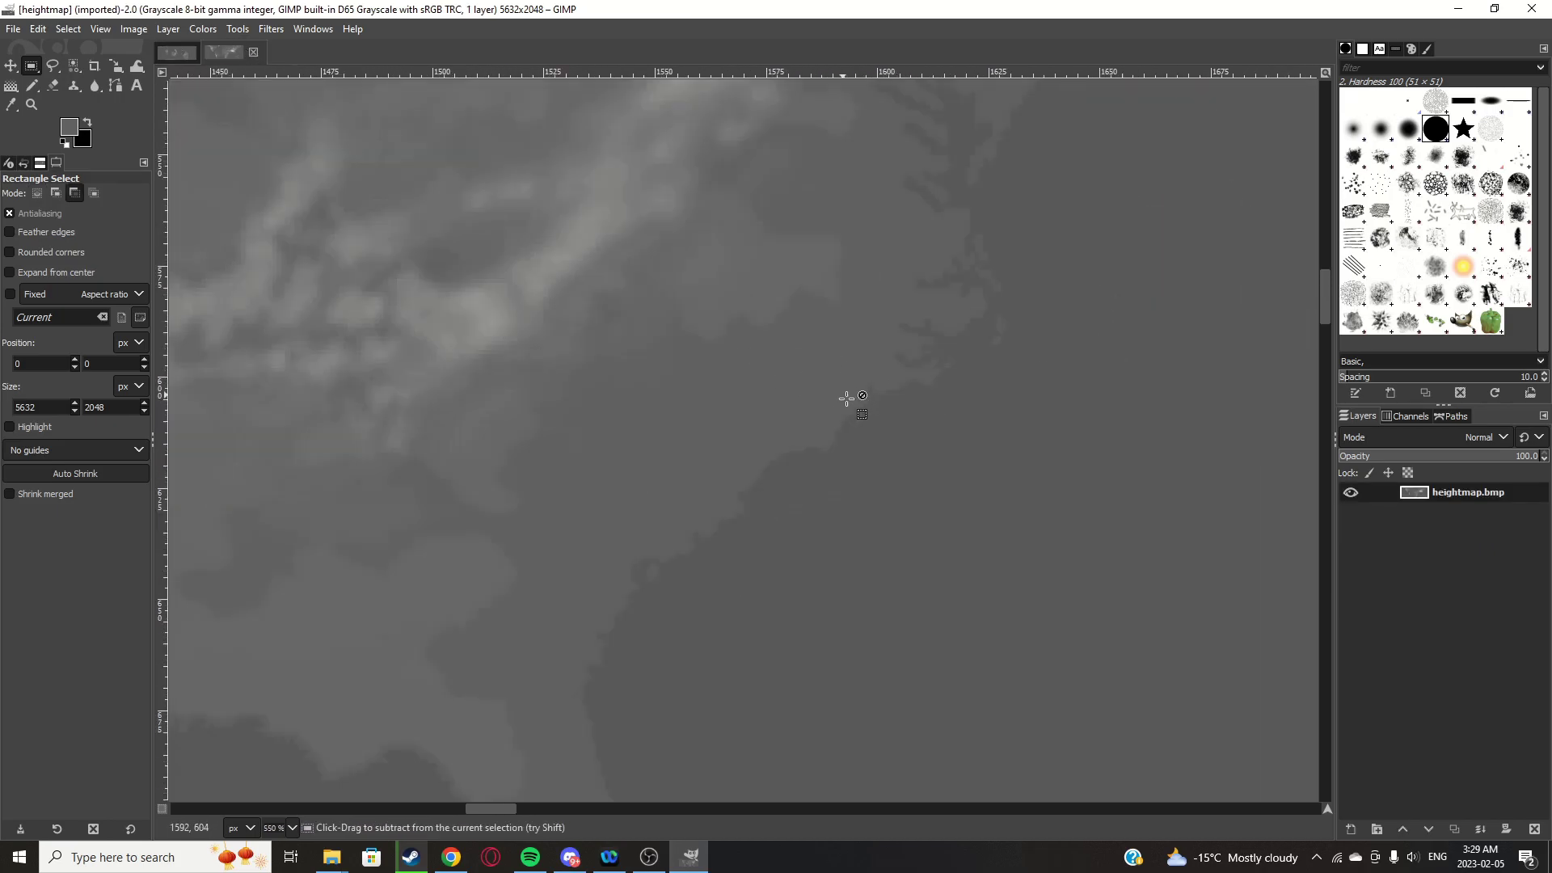
scroll(847, 398, up, 1)
click(179, 53)
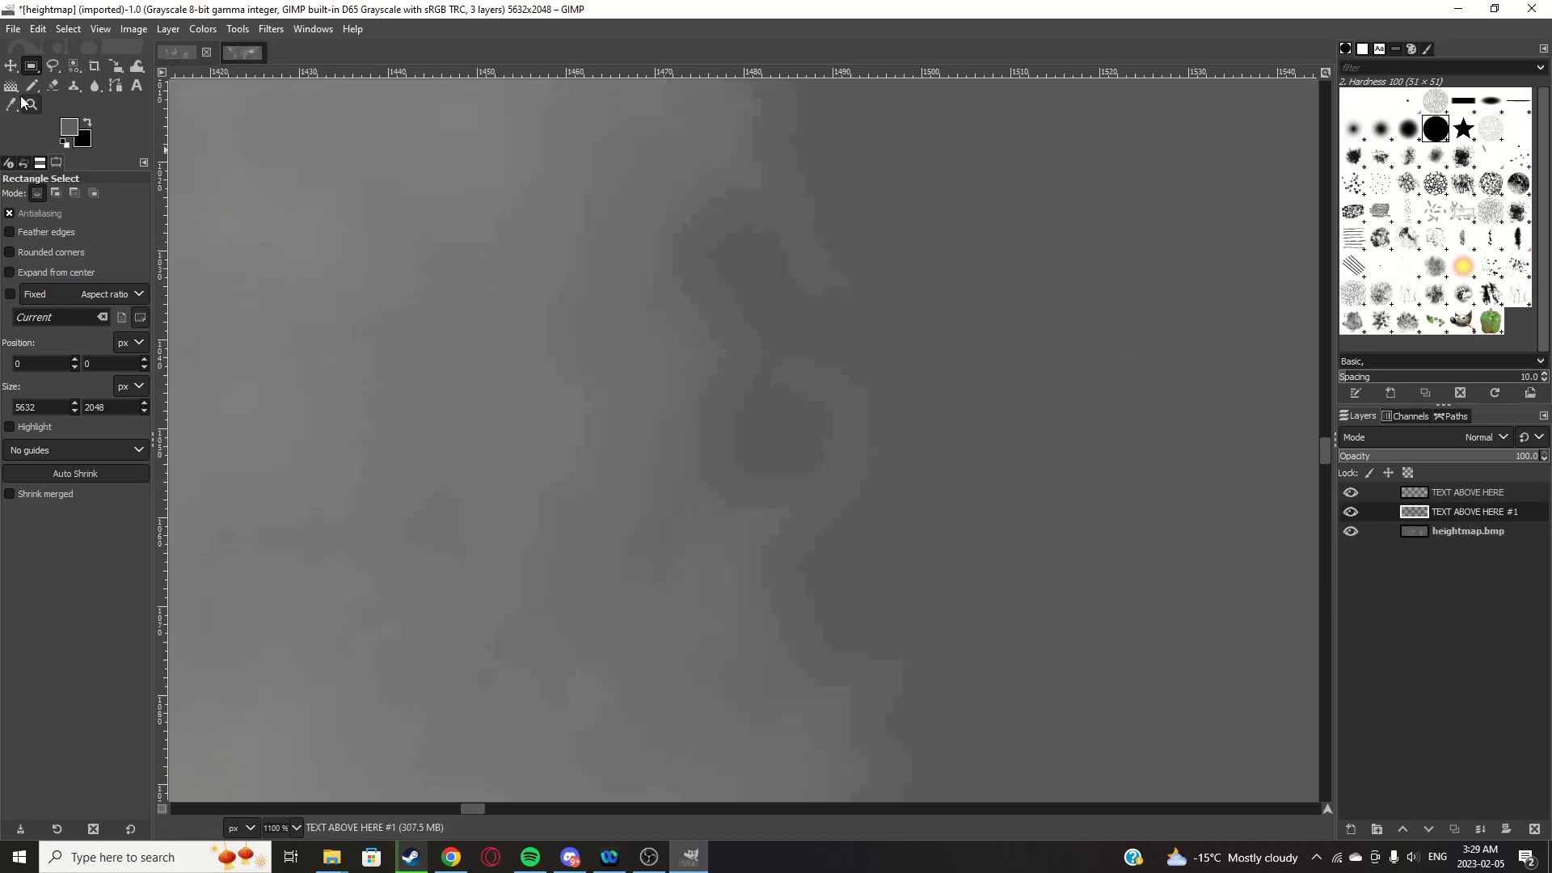
Select the sea by color on the mod's heightmap.bmp layer and grow the selection inland by 7 px
click(74, 67)
click(1442, 532)
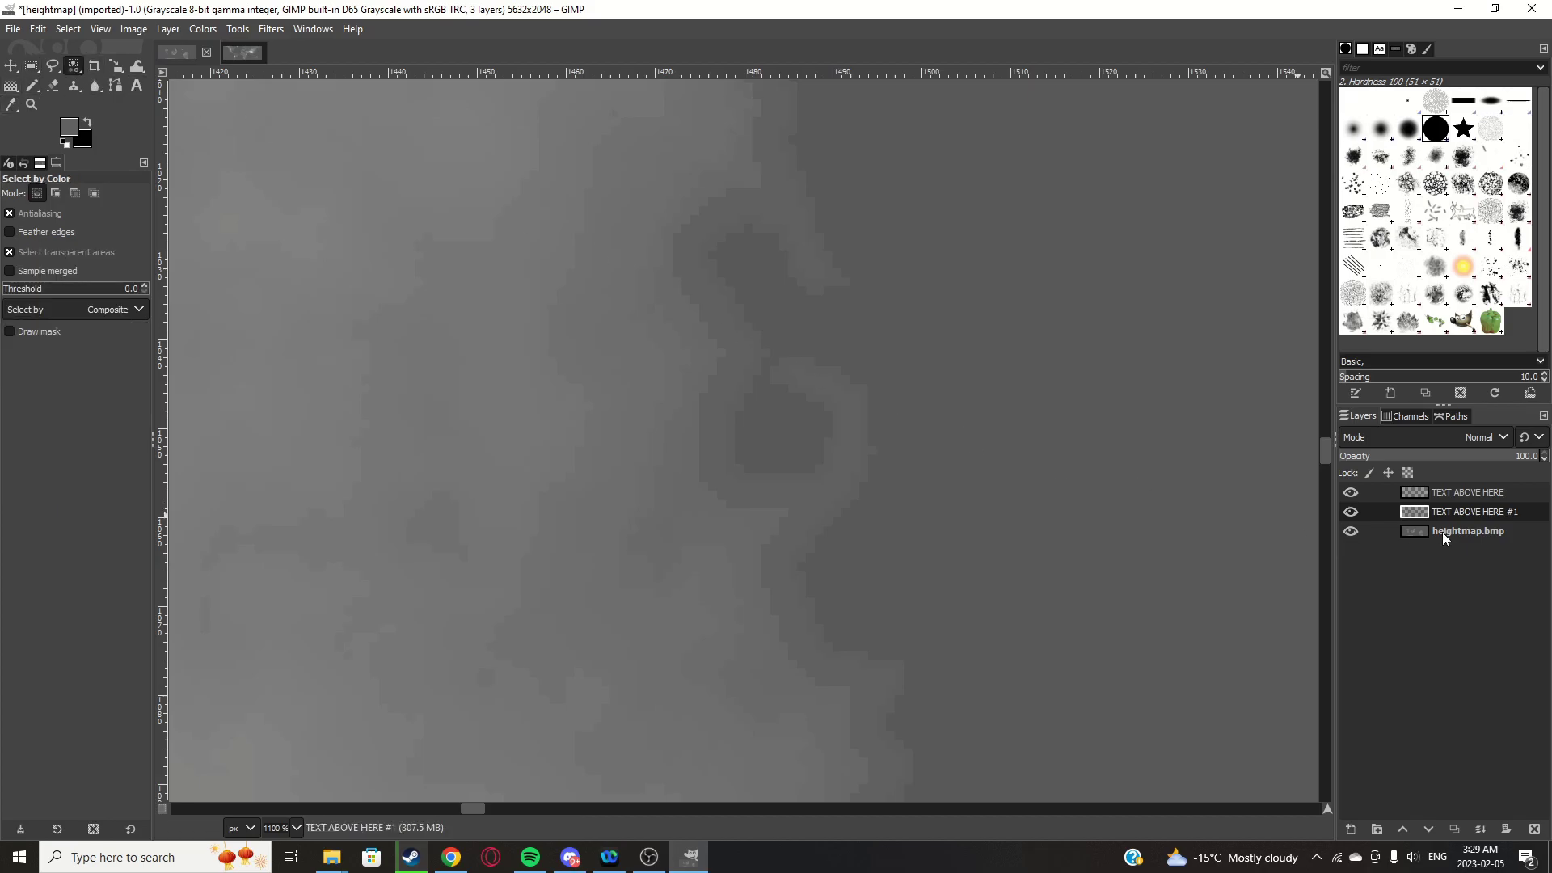
click(68, 29)
click(93, 251)
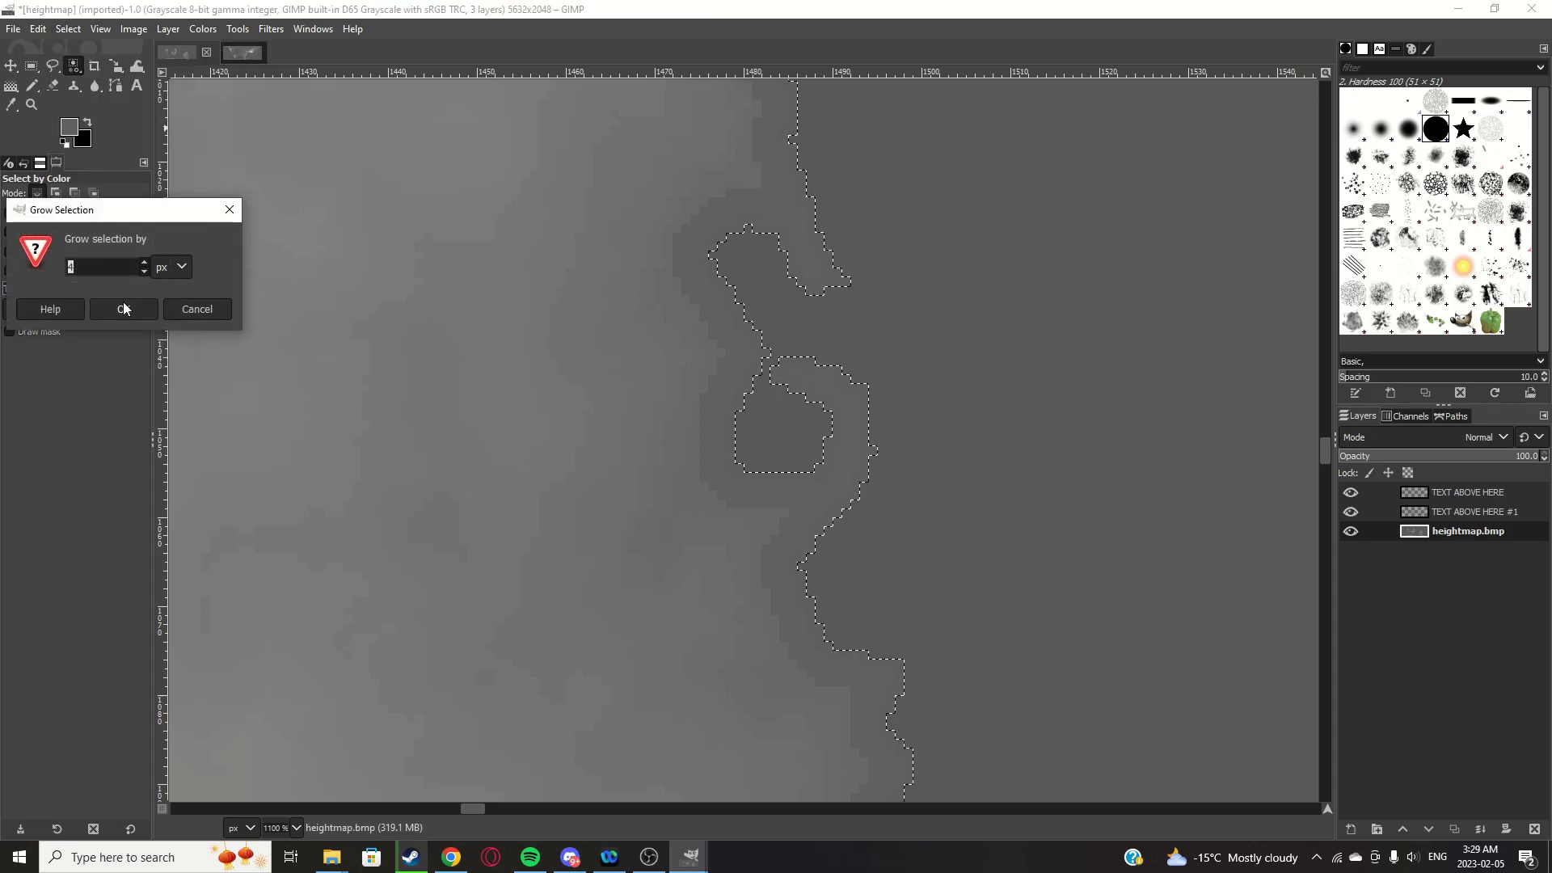
text(7)
click(124, 308)
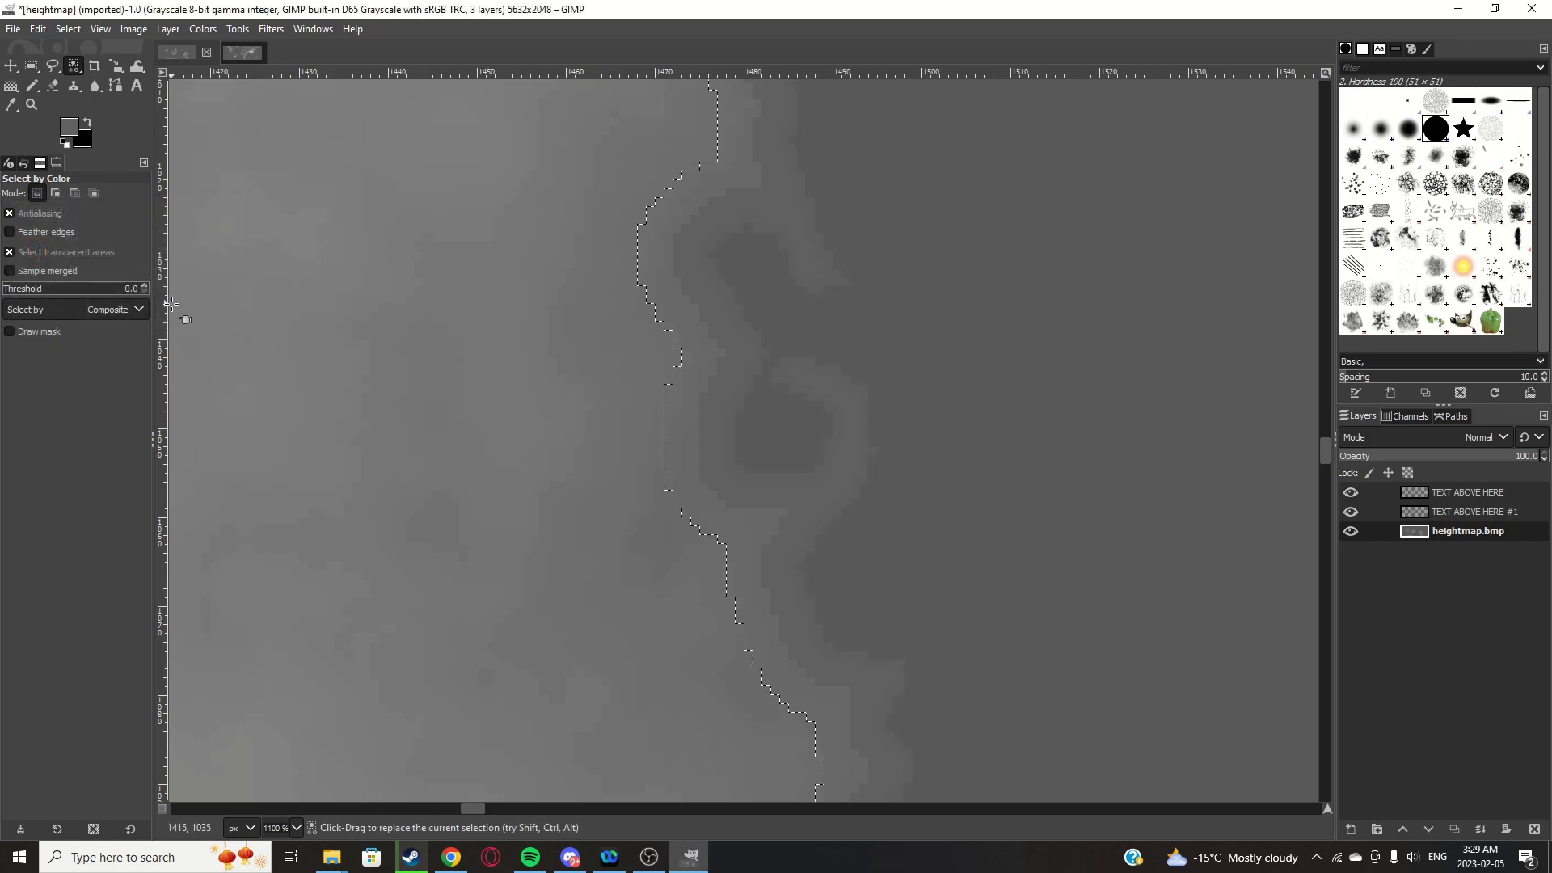
Paint the whole grown selection on the TEXT ABOVE HERE #1 layer with the lighter grey using the Pencil
click(32, 87)
click(1468, 512)
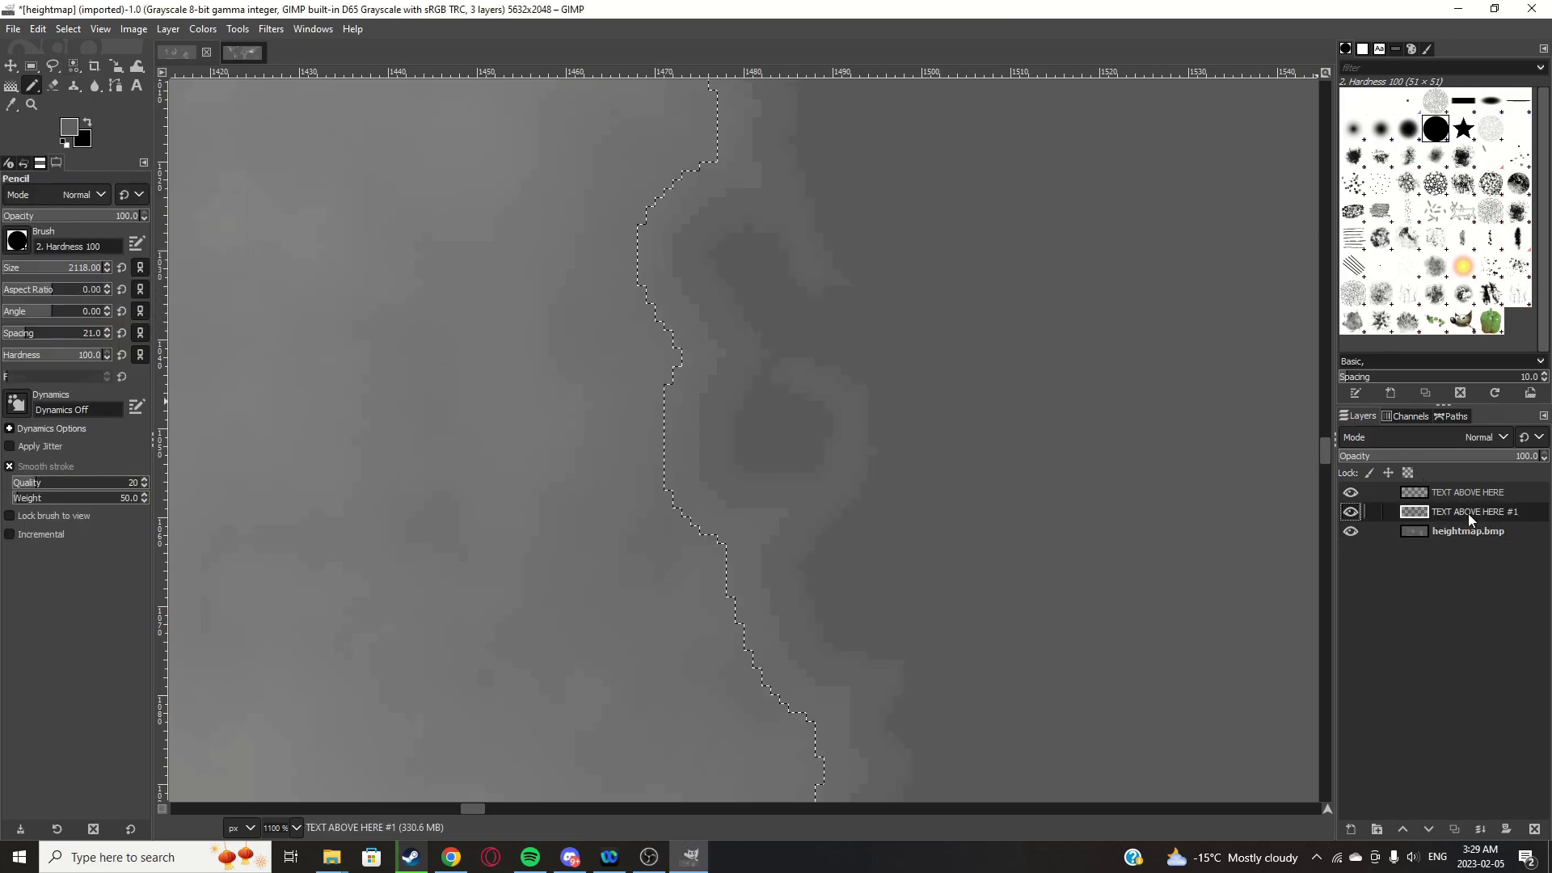
scroll(727, 364, down, 12)
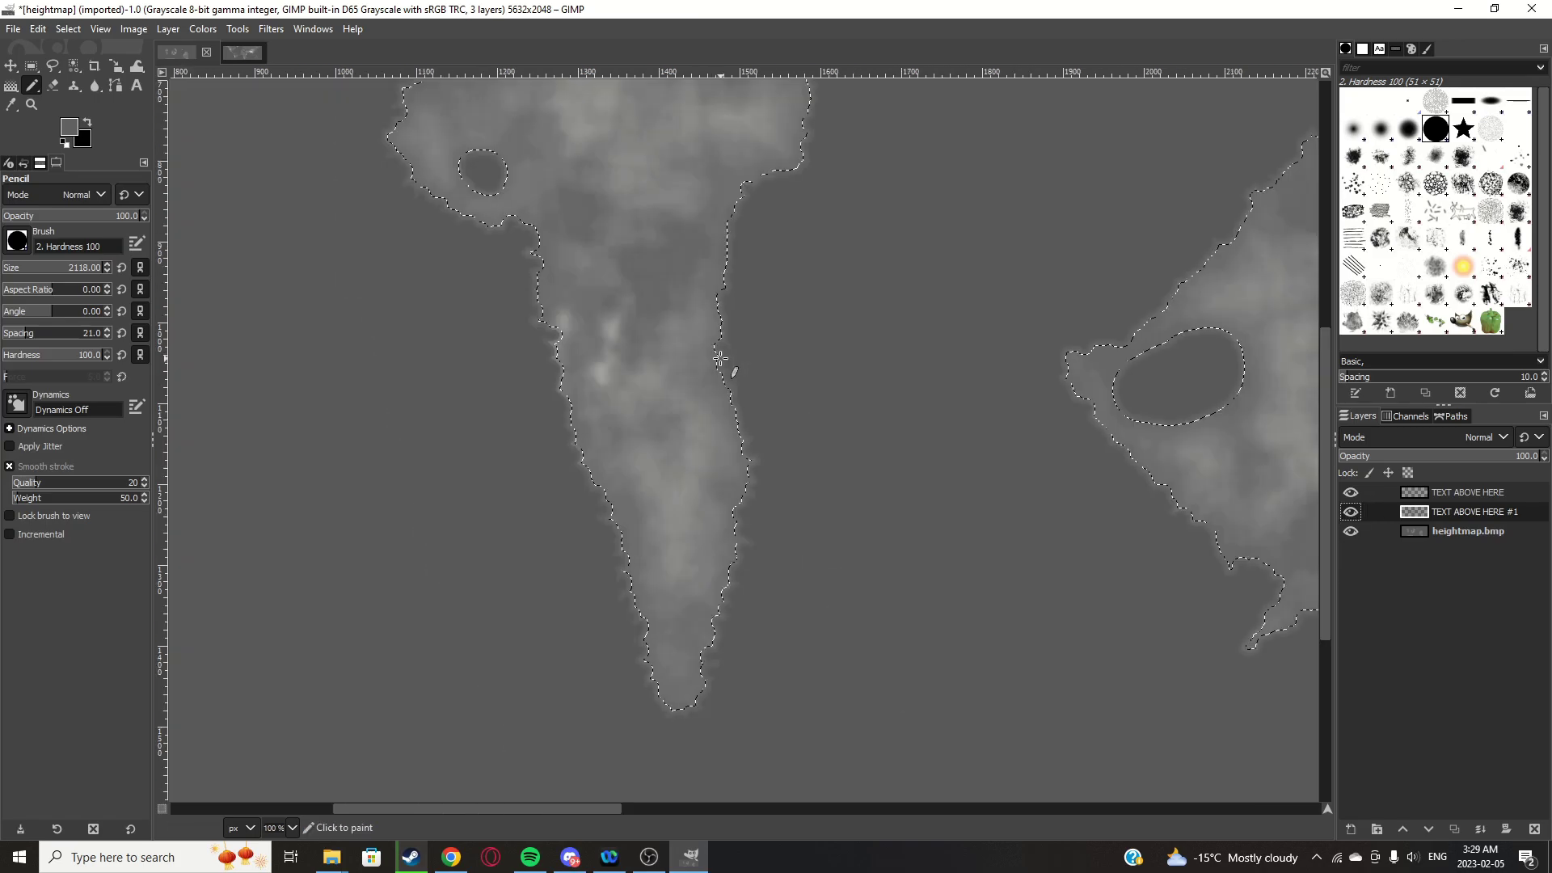
scroll(485, 273, down, 1)
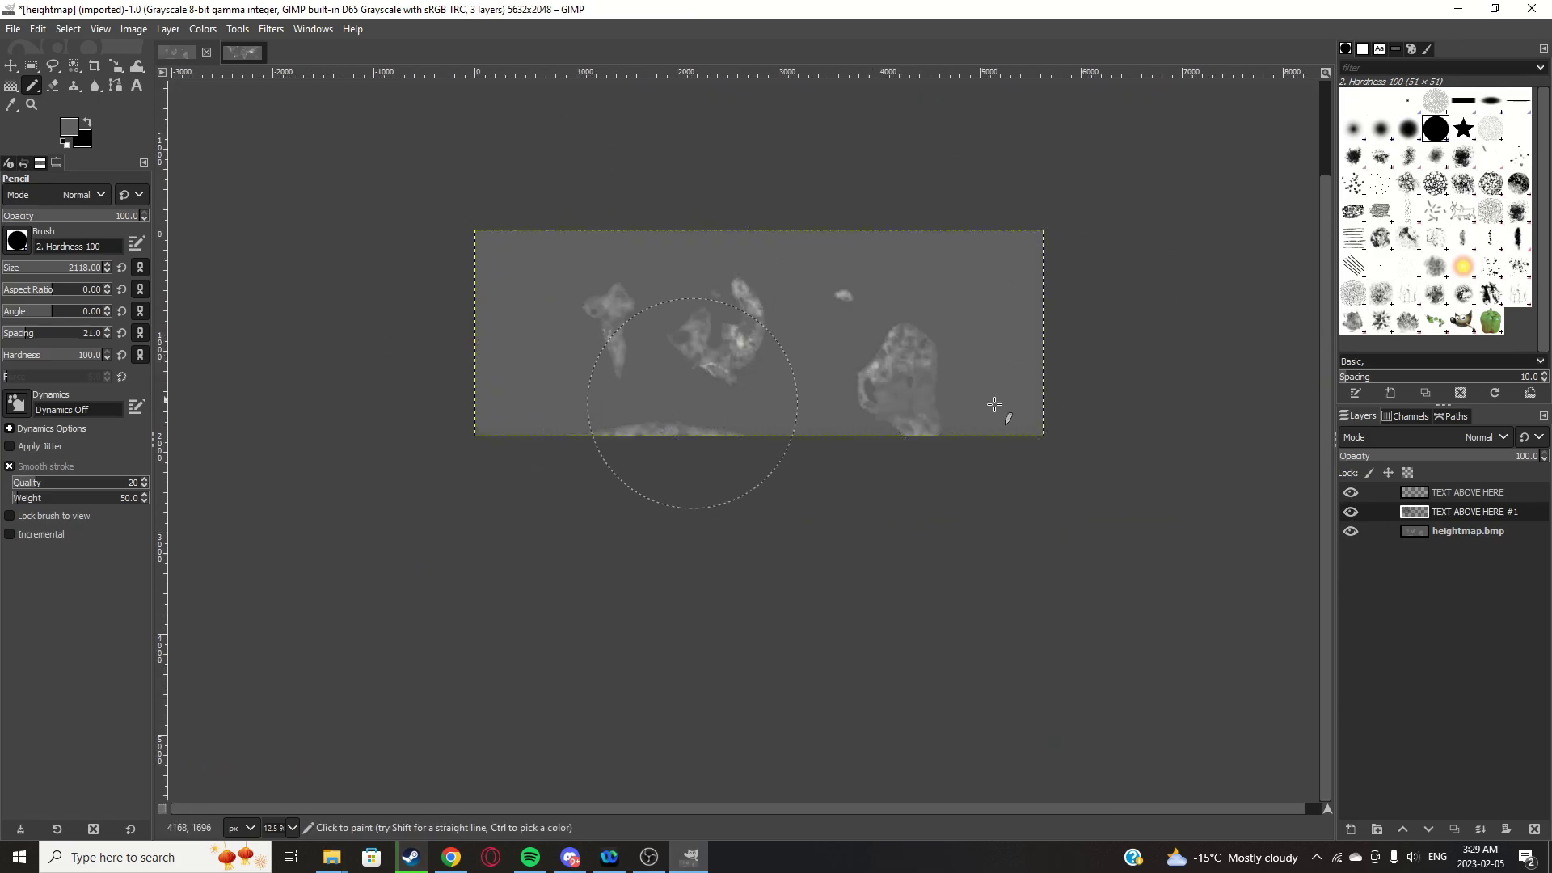
Hide the TEXT ABOVE HERE #1 layer and select the original sea area by color on heightmap.bmp
key(r)
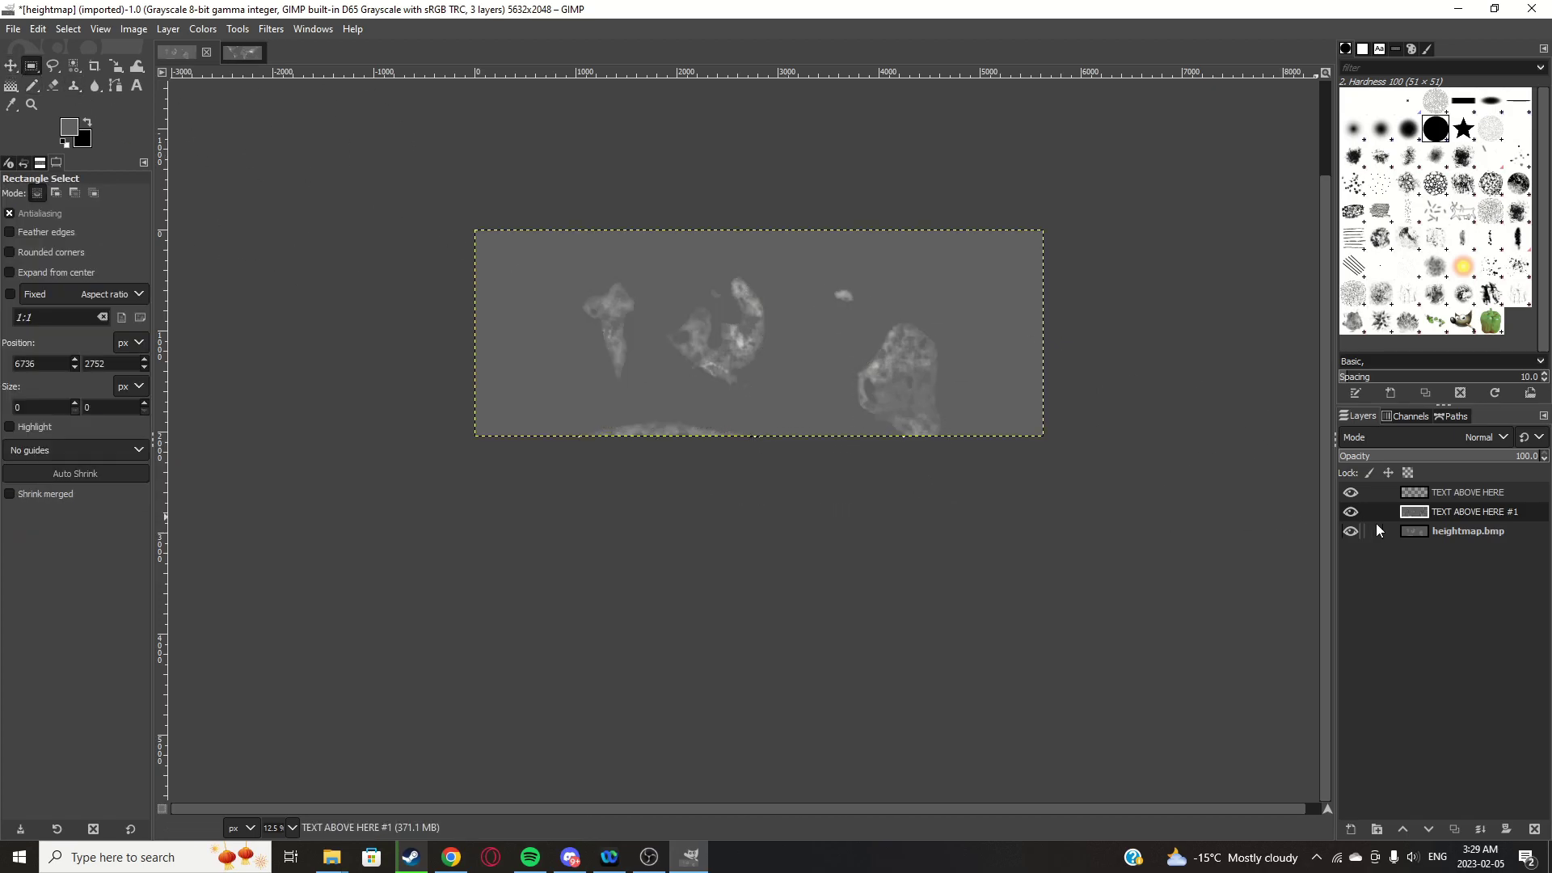
click(73, 67)
click(811, 329)
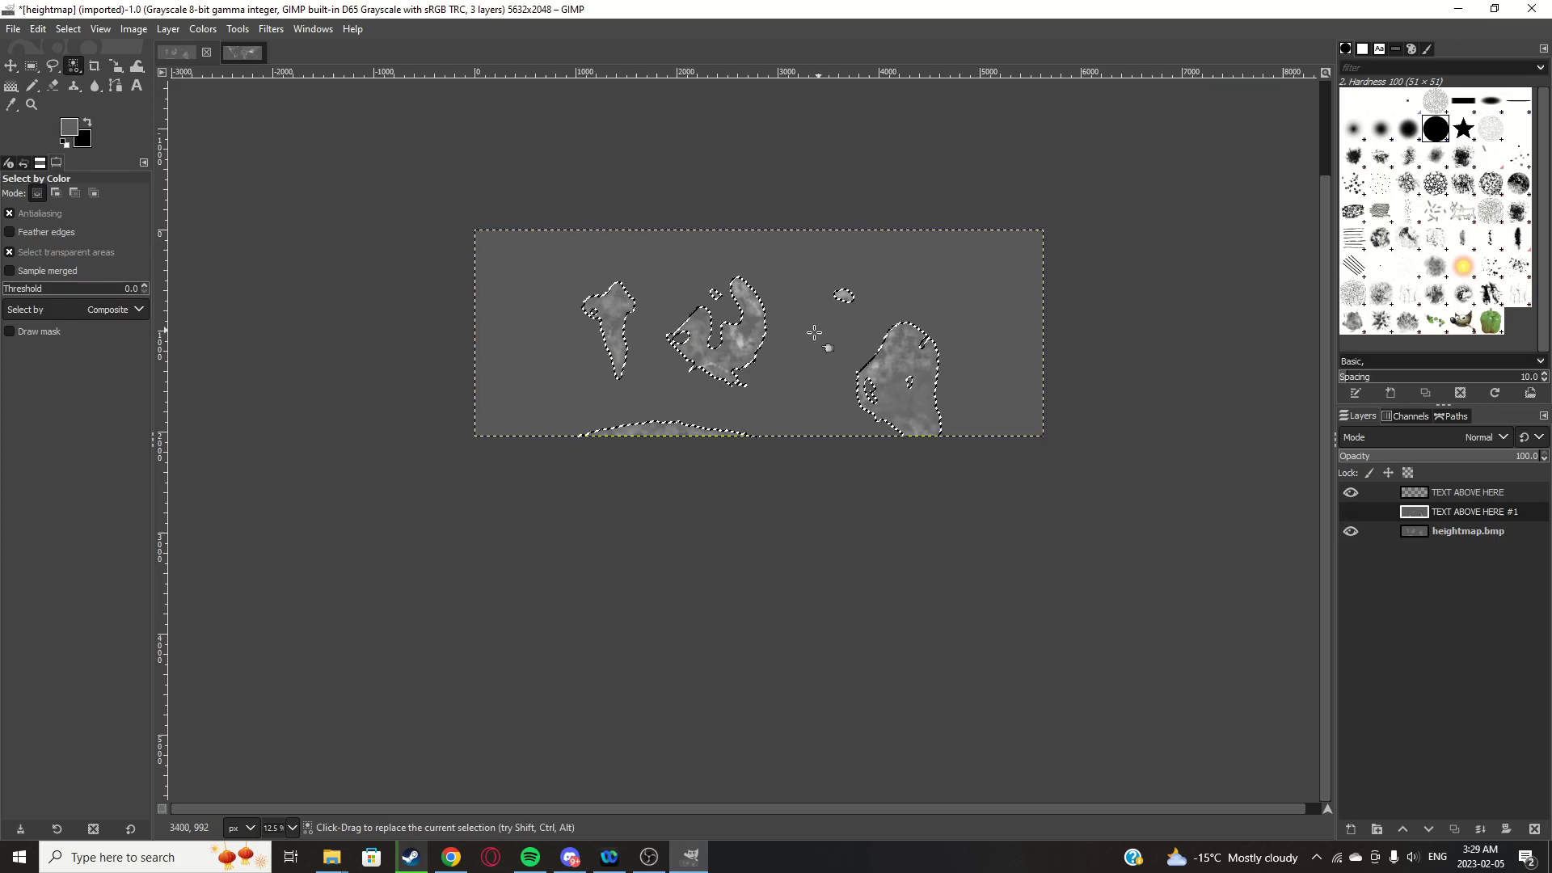
scroll(754, 330, up, 4)
click(1455, 530)
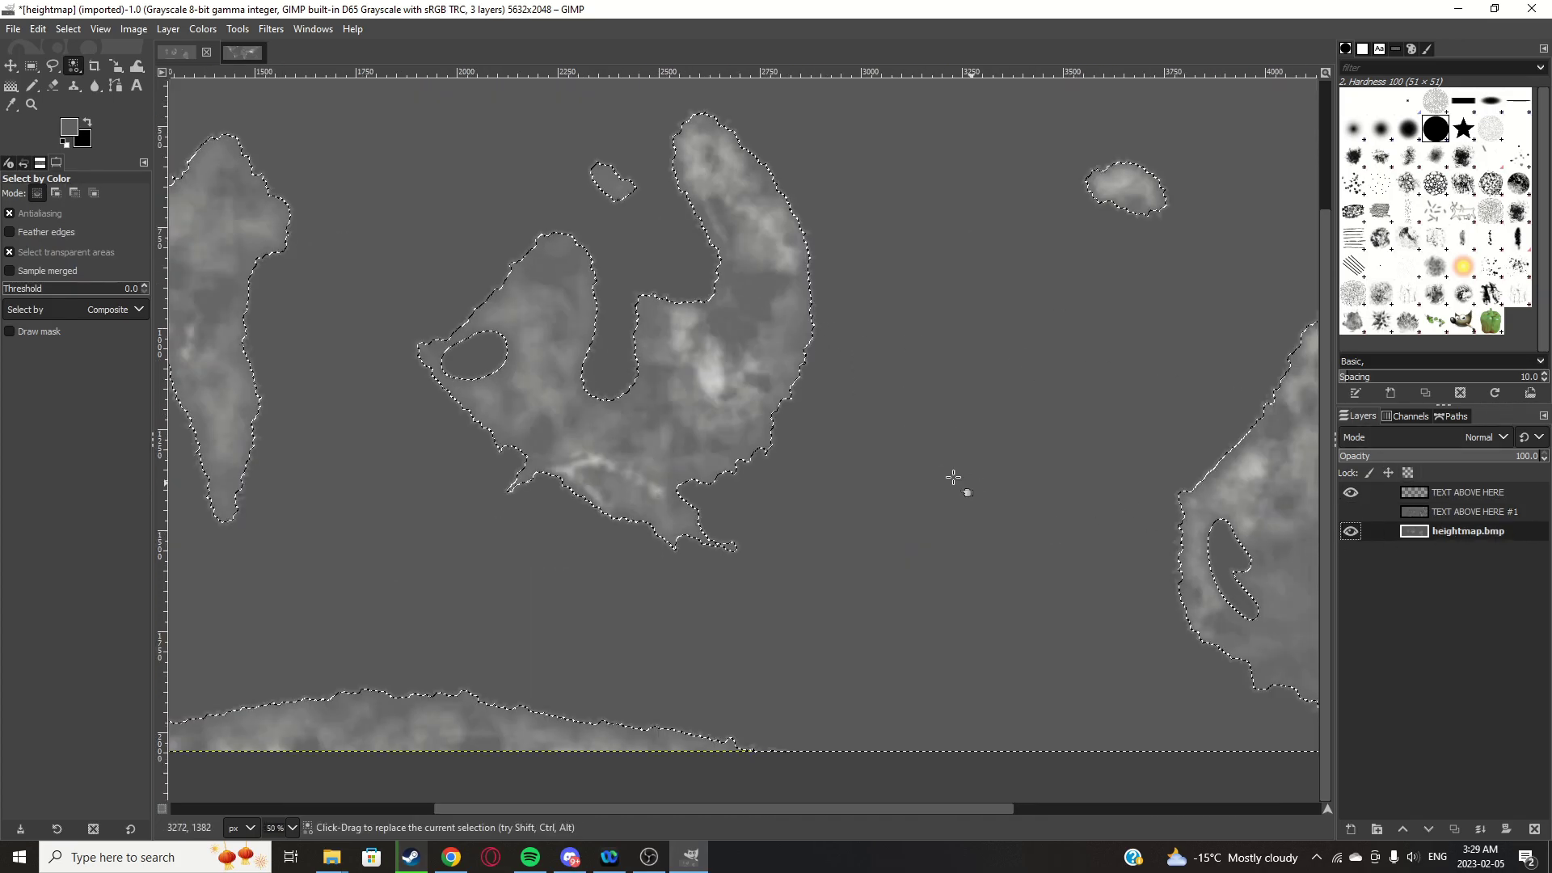
click(958, 477)
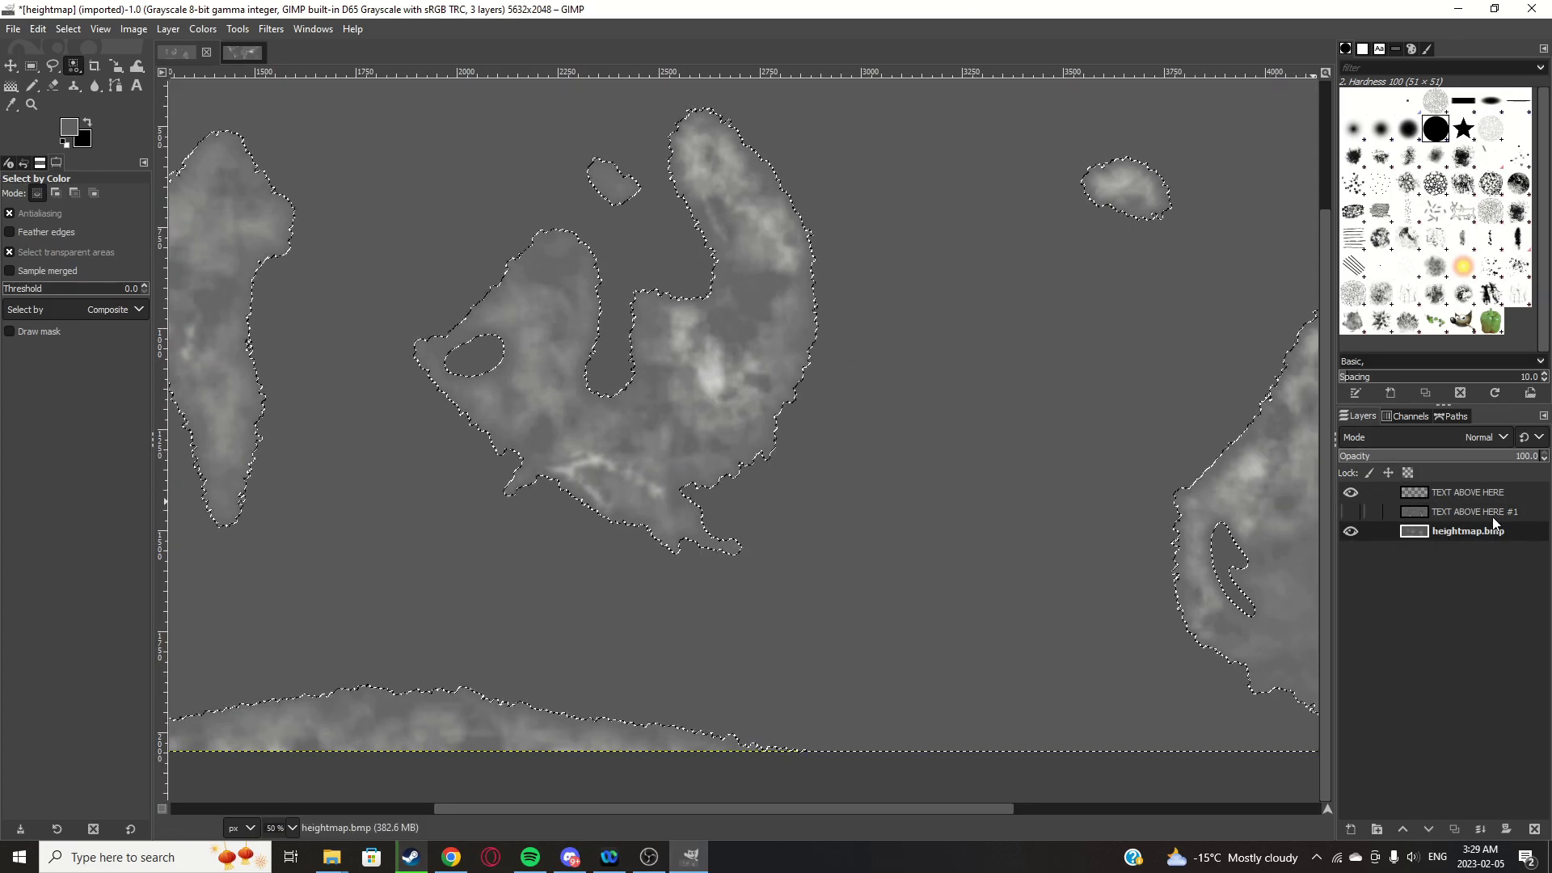
Show the TEXT ABOVE HERE #1 layer, delete the sea area from it and check the widened coastal band
click(1375, 510)
click(1351, 511)
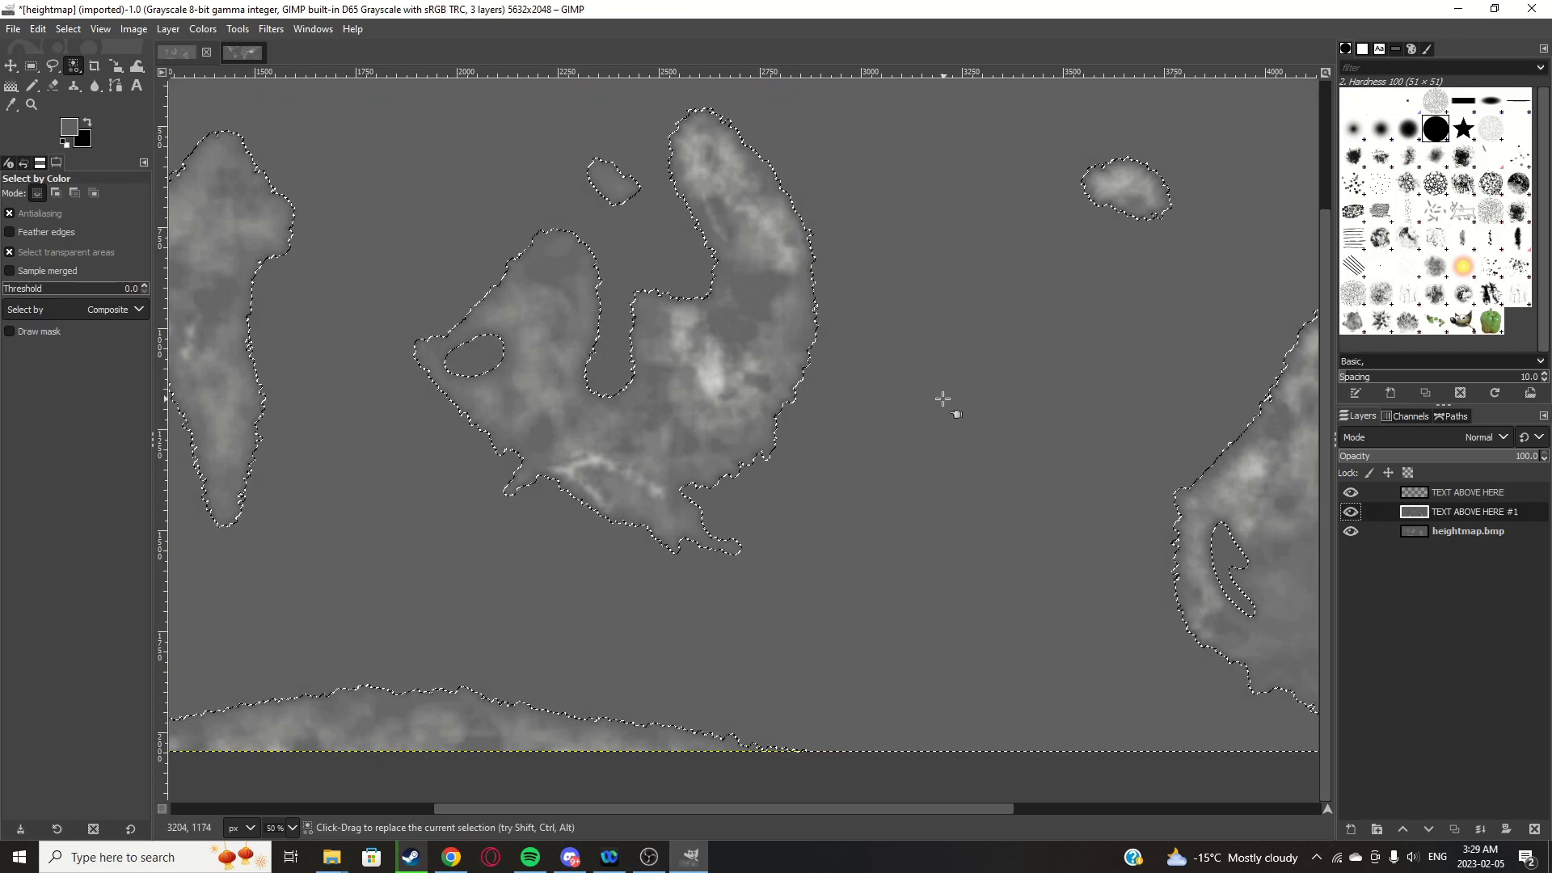
key(r)
ctrl+scroll(412, 328, up, 10)
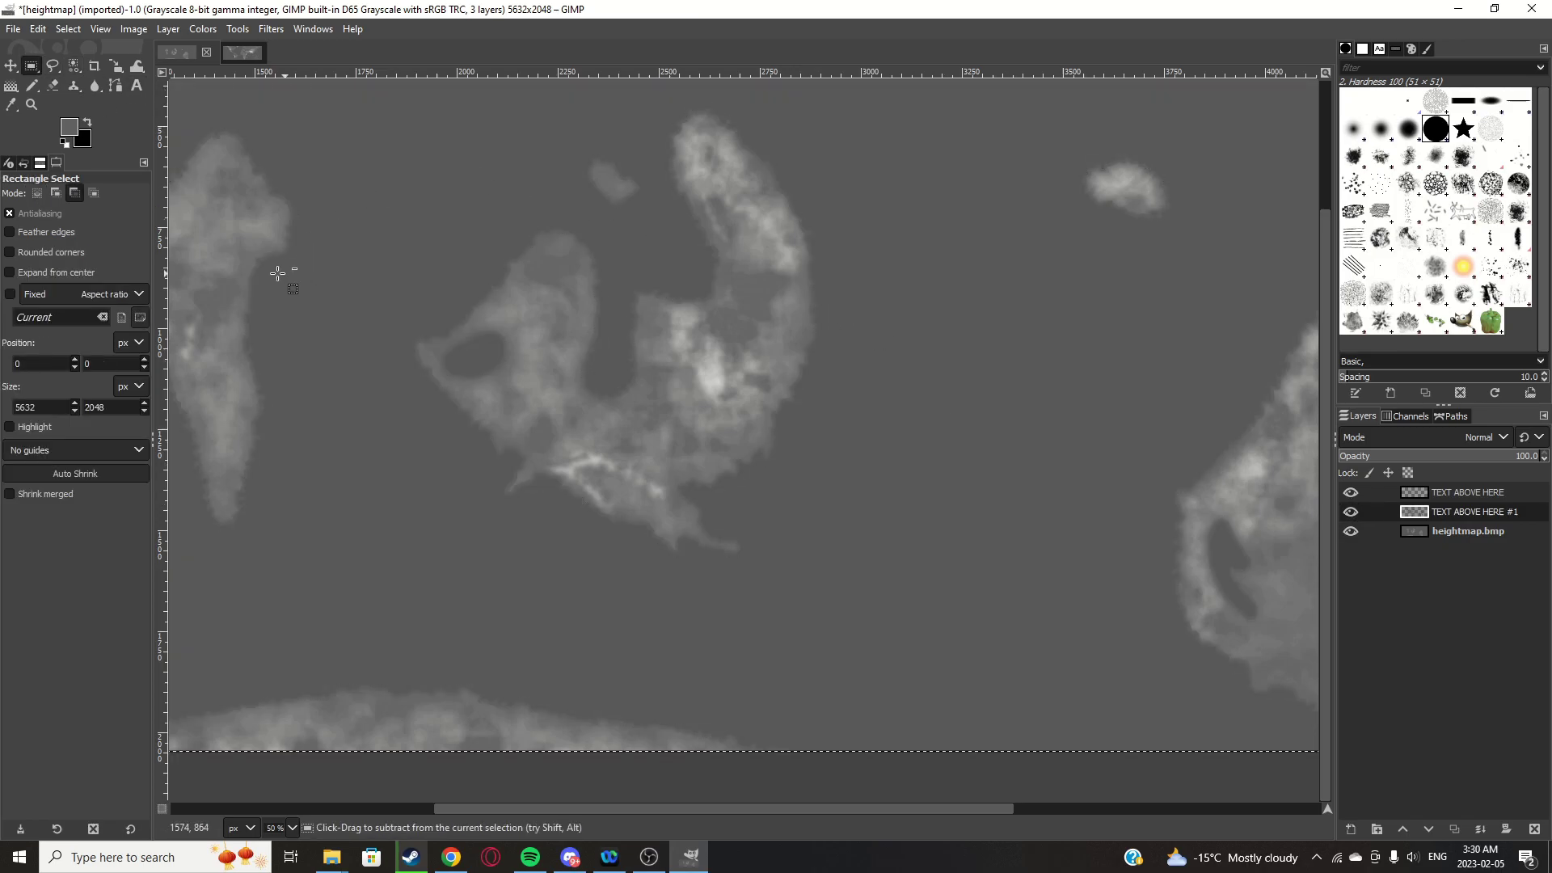
ctrl+scroll(412, 328, down, 10)
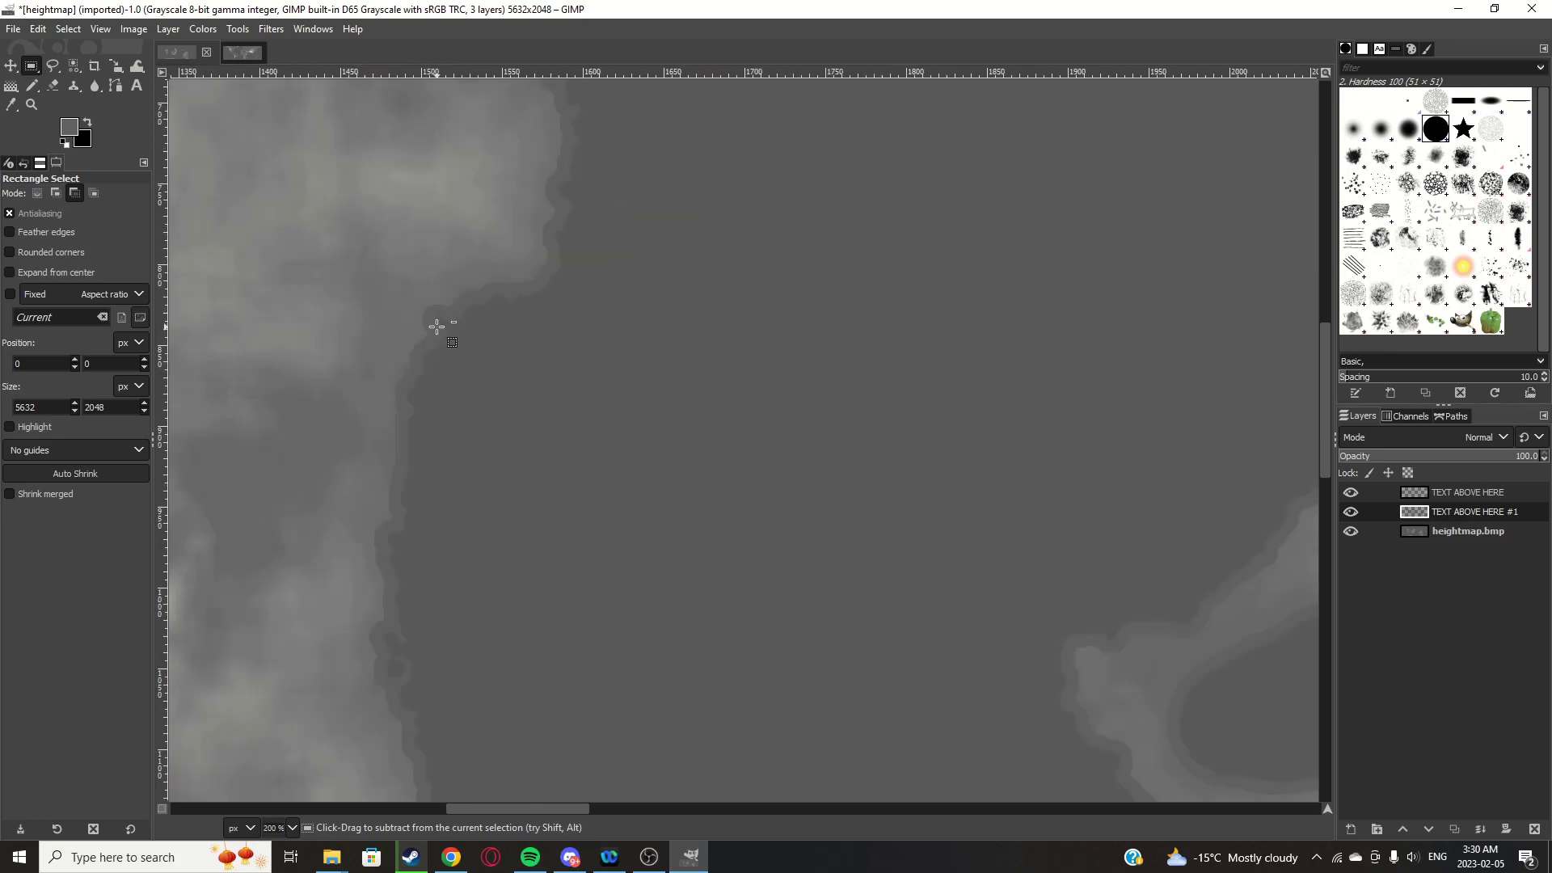
Overwrite the mod's heightmap.bmp with the layered image and minimize the editor
click(13, 31)
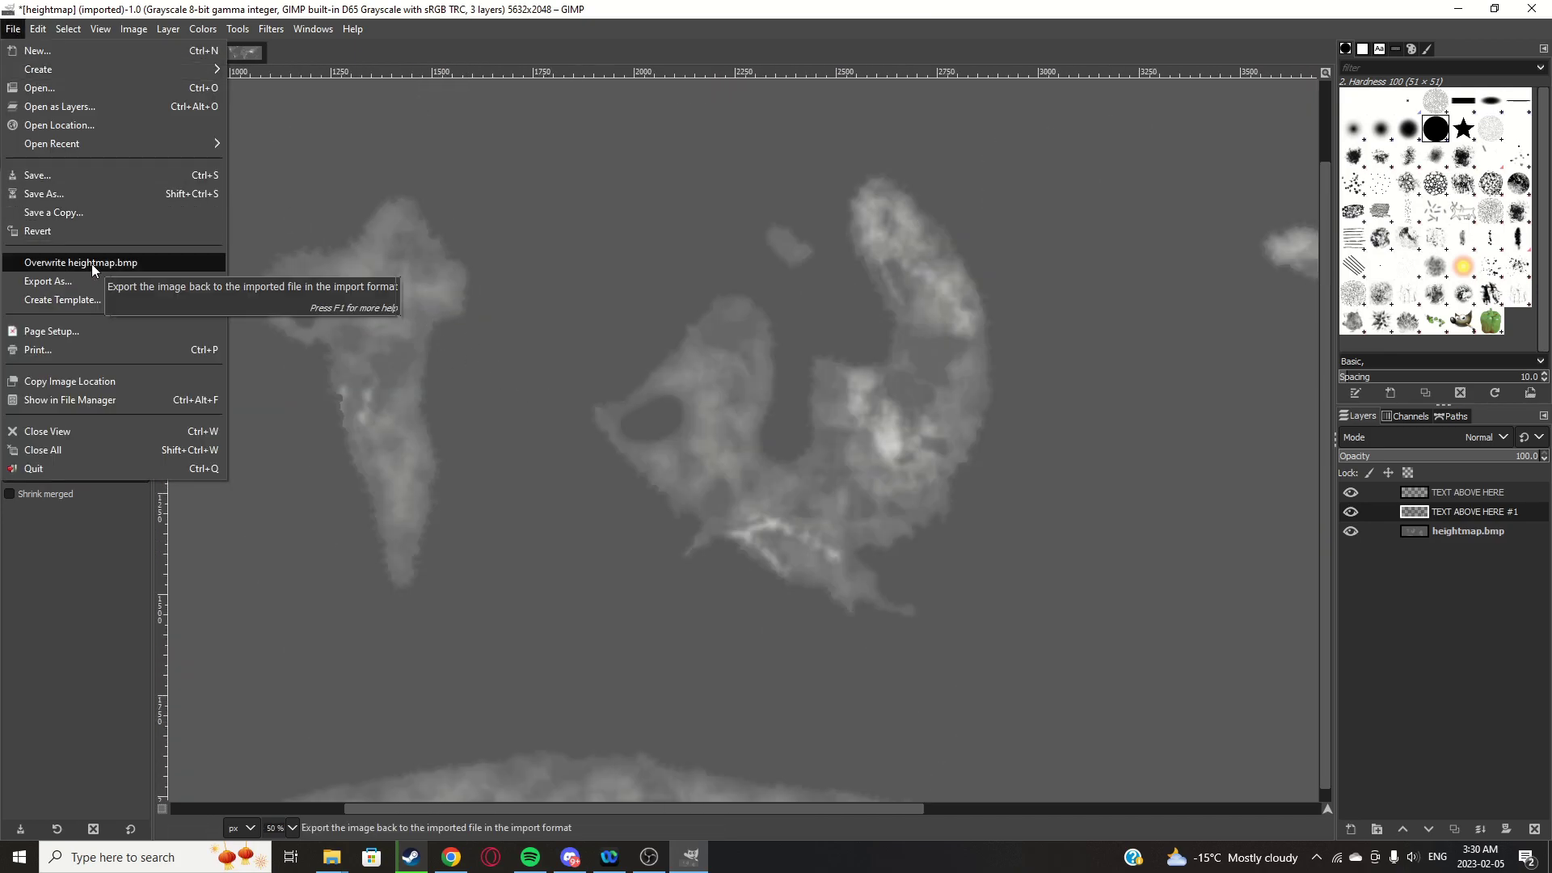
click(92, 266)
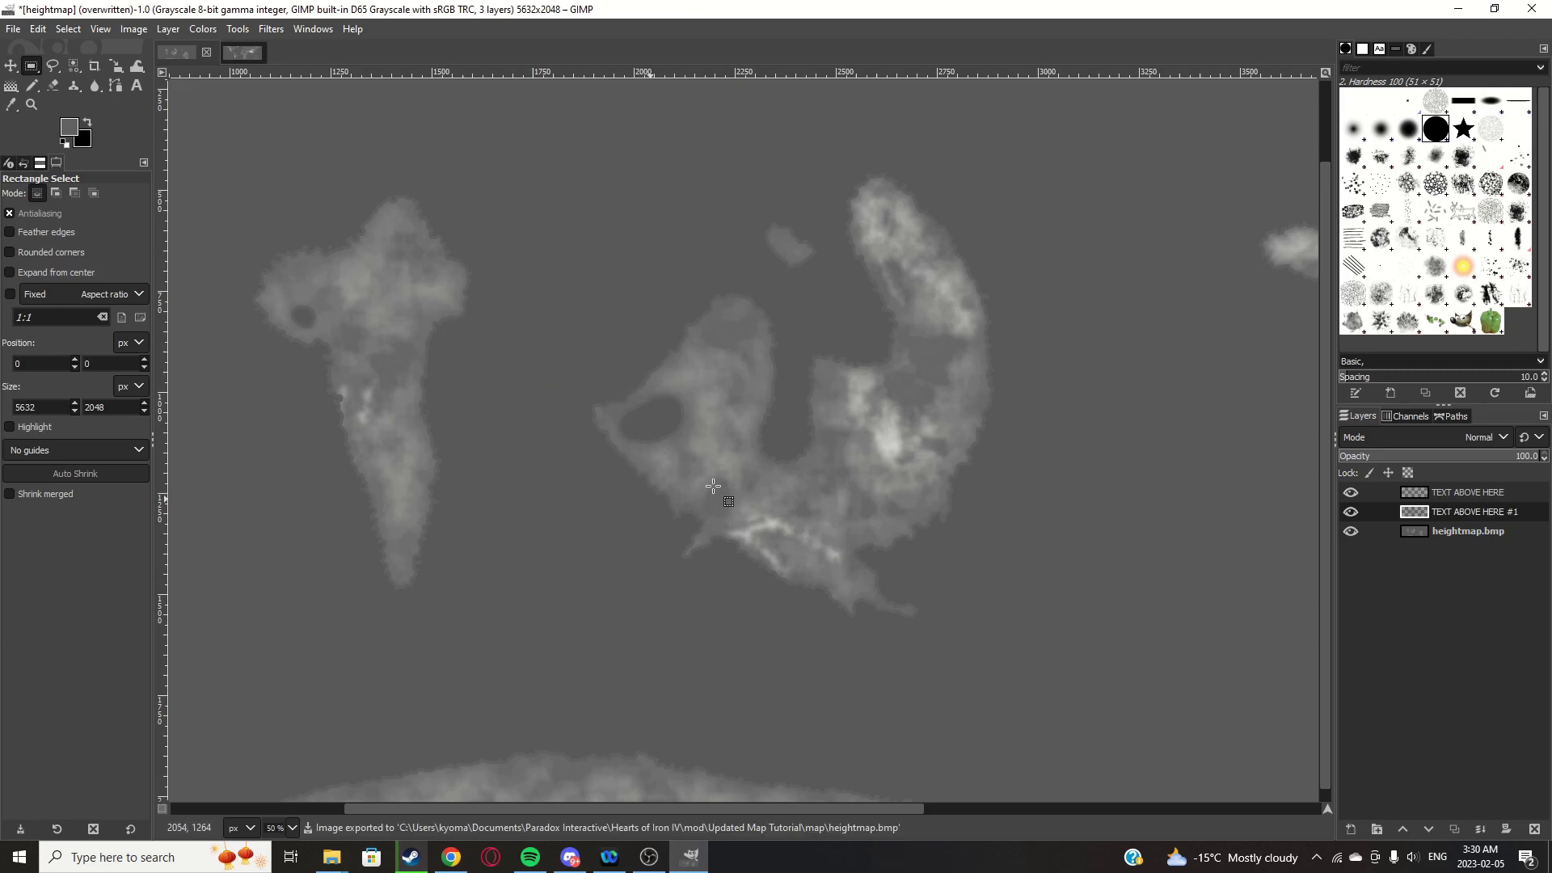
click(1459, 12)
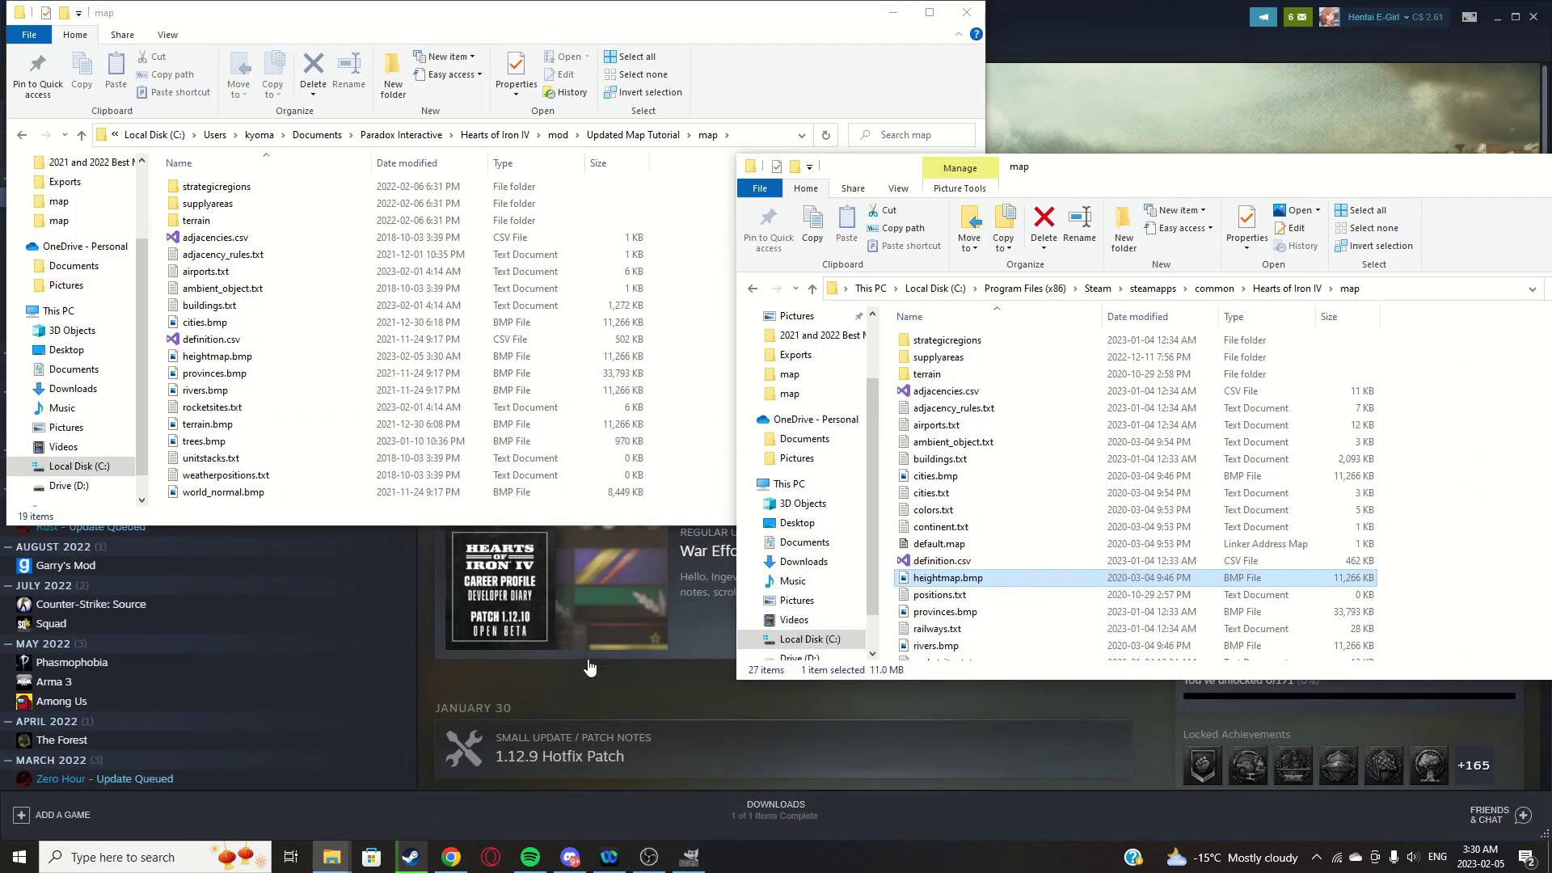
Switch to Steam and start the game with the Play Hearts of Iron IV launch option
click(557, 550)
click(538, 346)
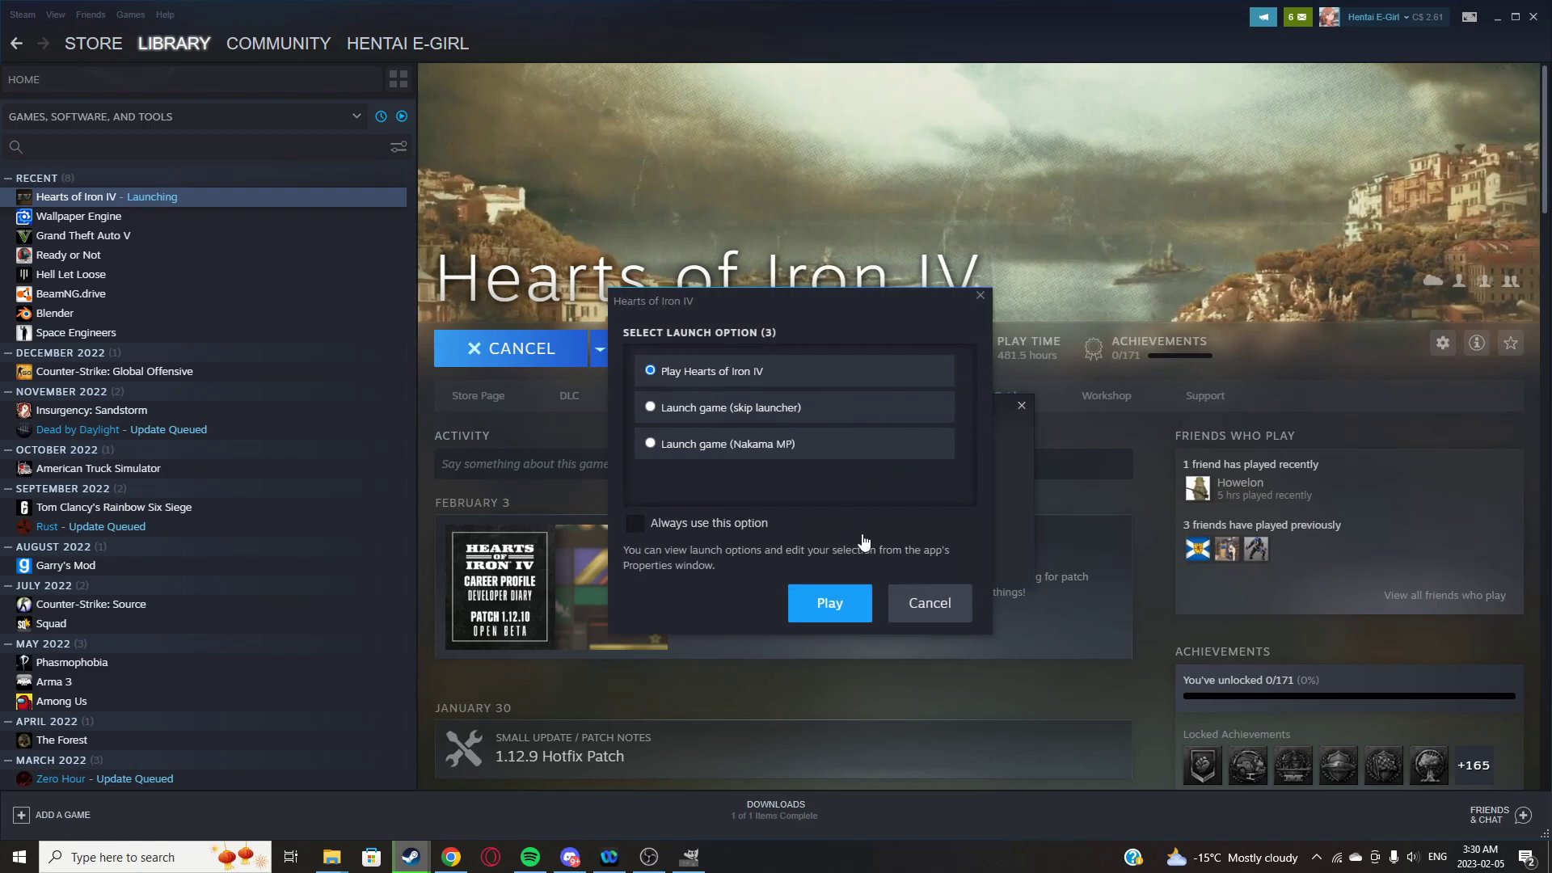
click(847, 603)
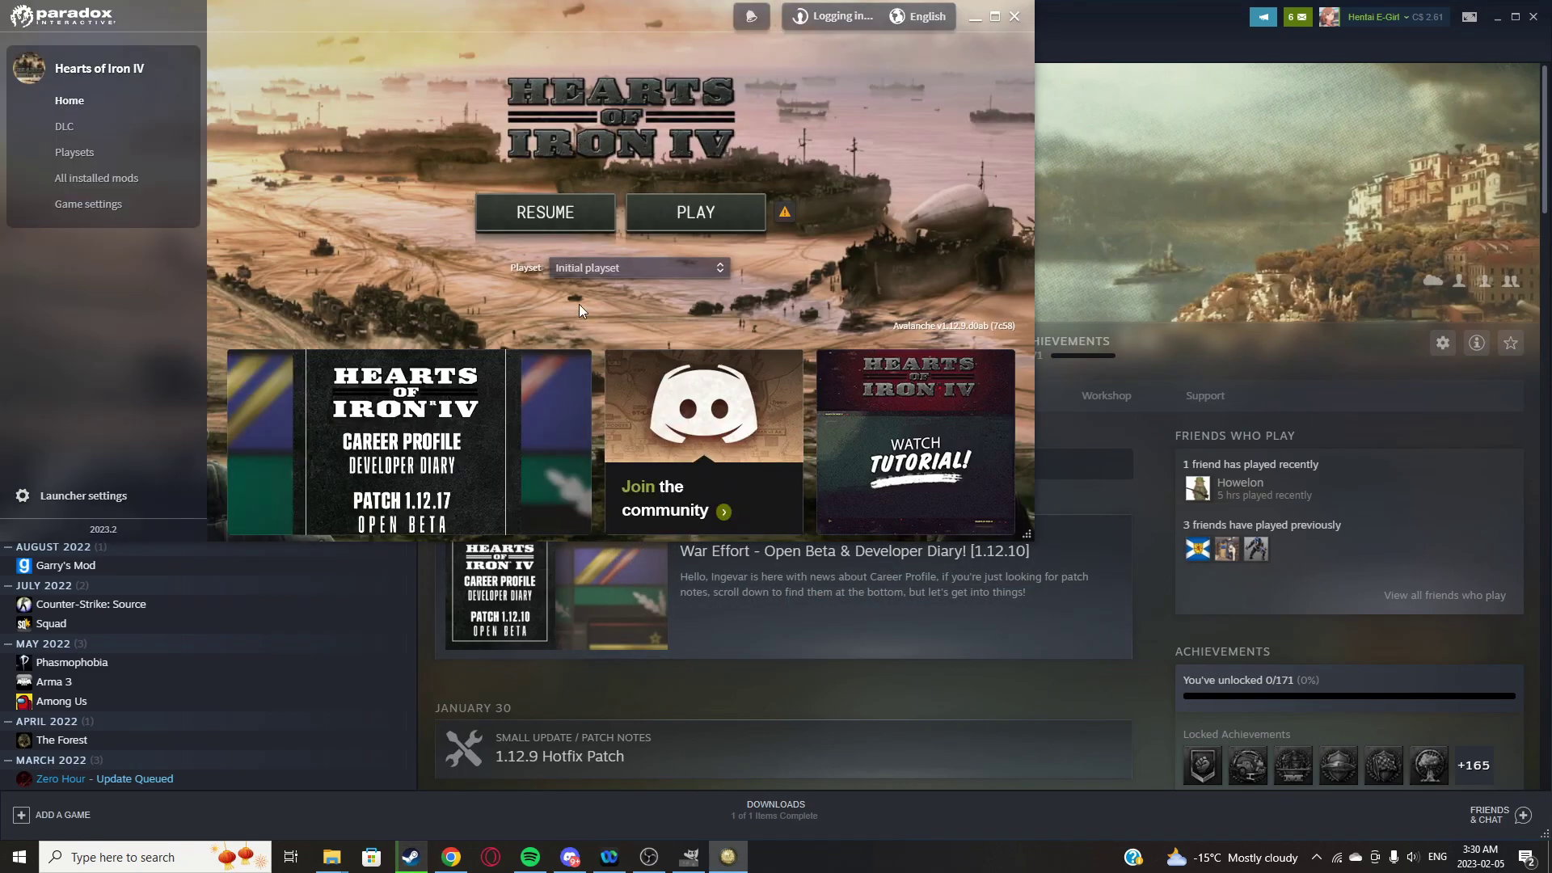
Launch the game from the Paradox launcher and open the Nudge map editor
click(690, 210)
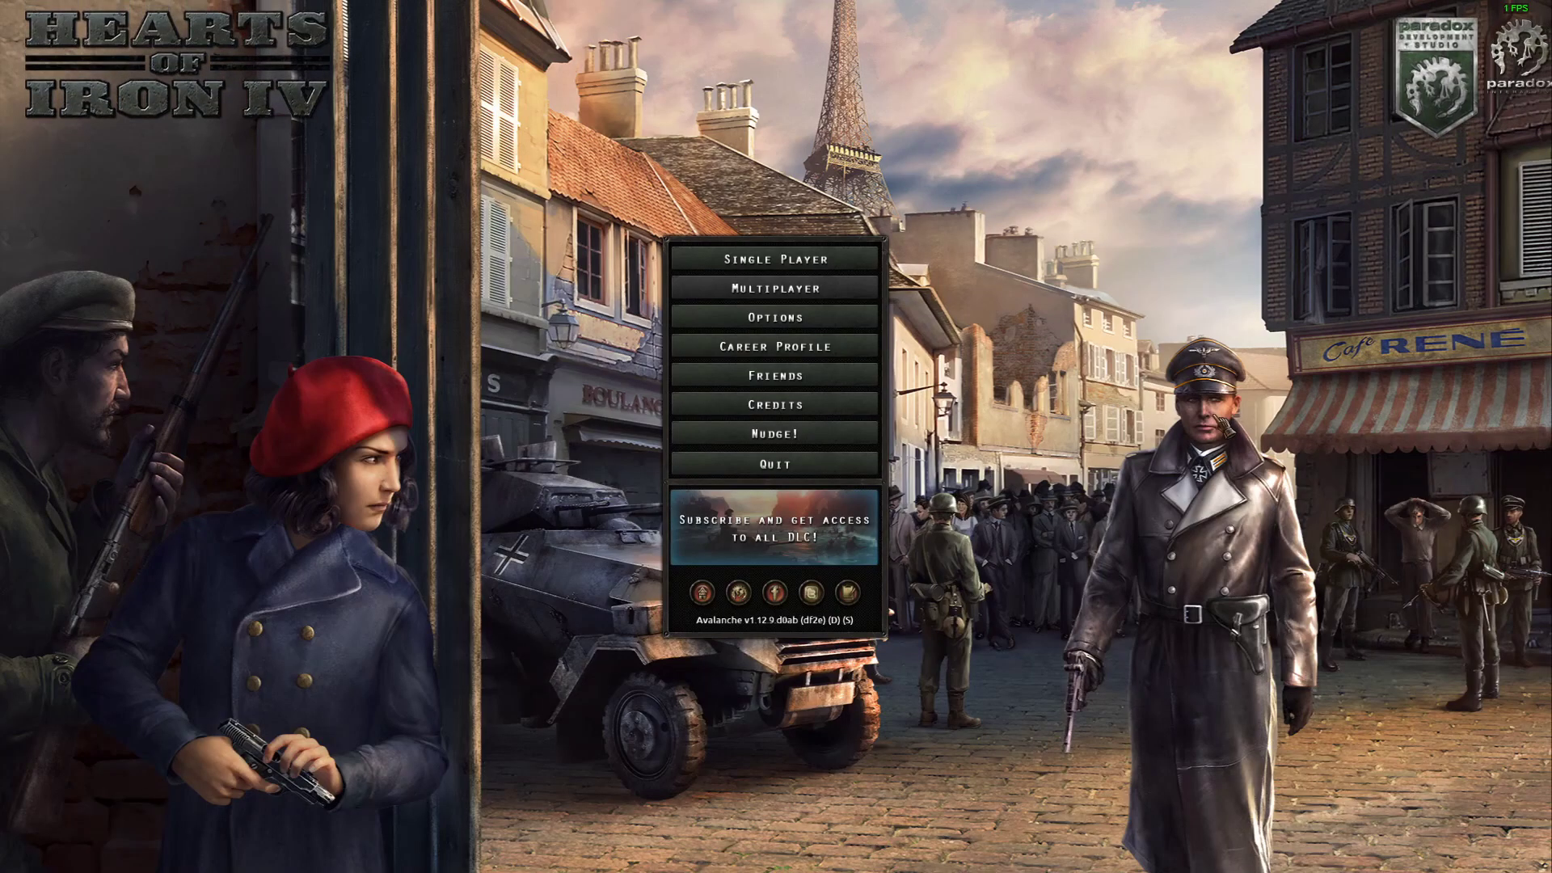
click(775, 435)
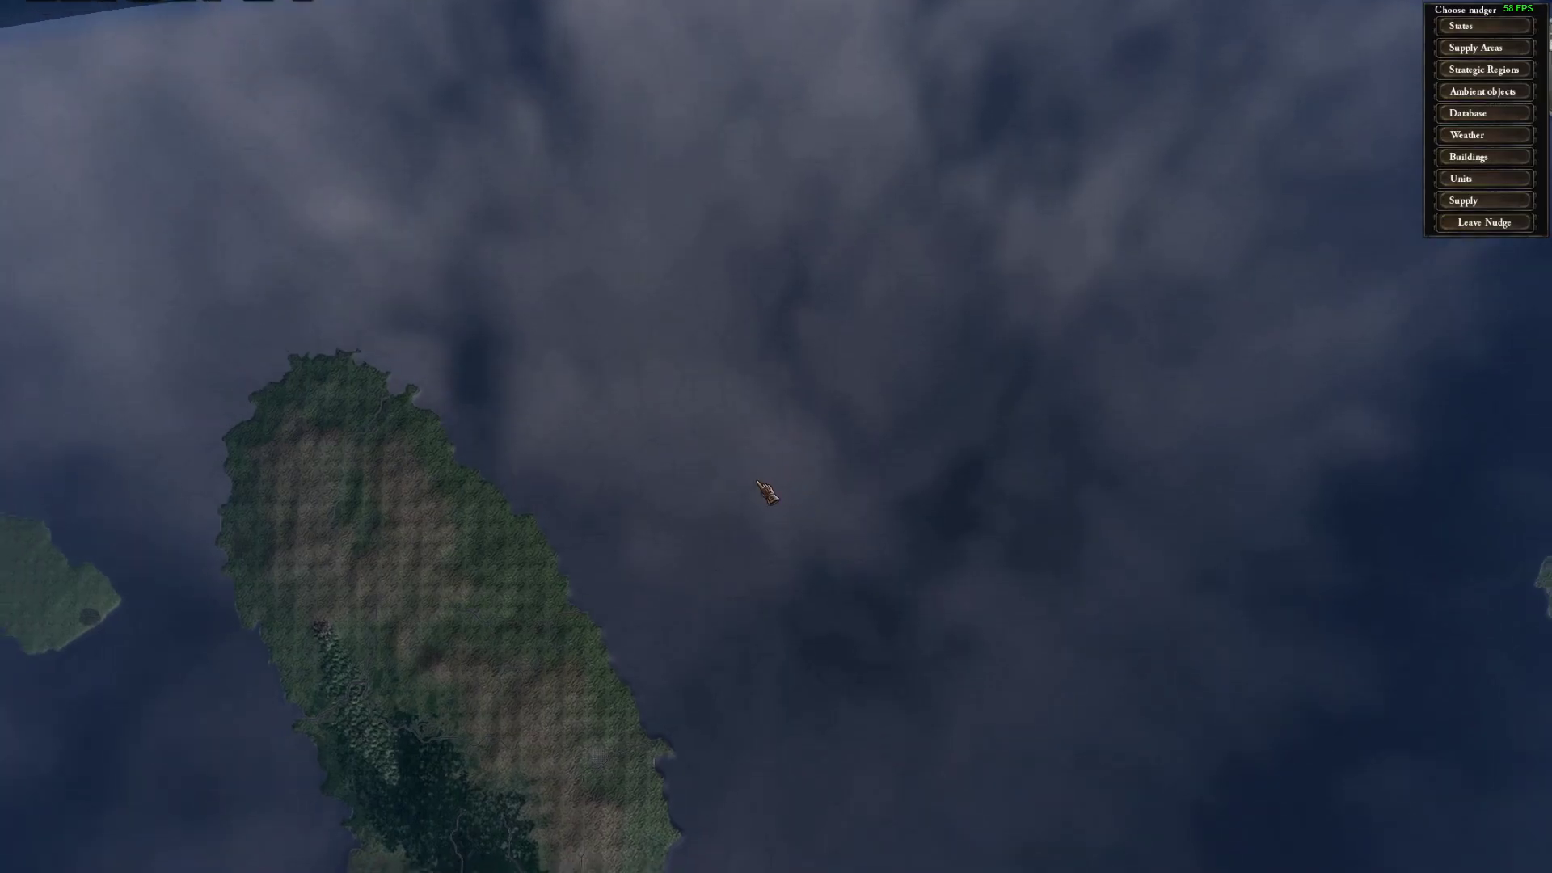
Examine up close how the coastline meets the sea along the continent and near the city area
scroll(606, 631, up, 6)
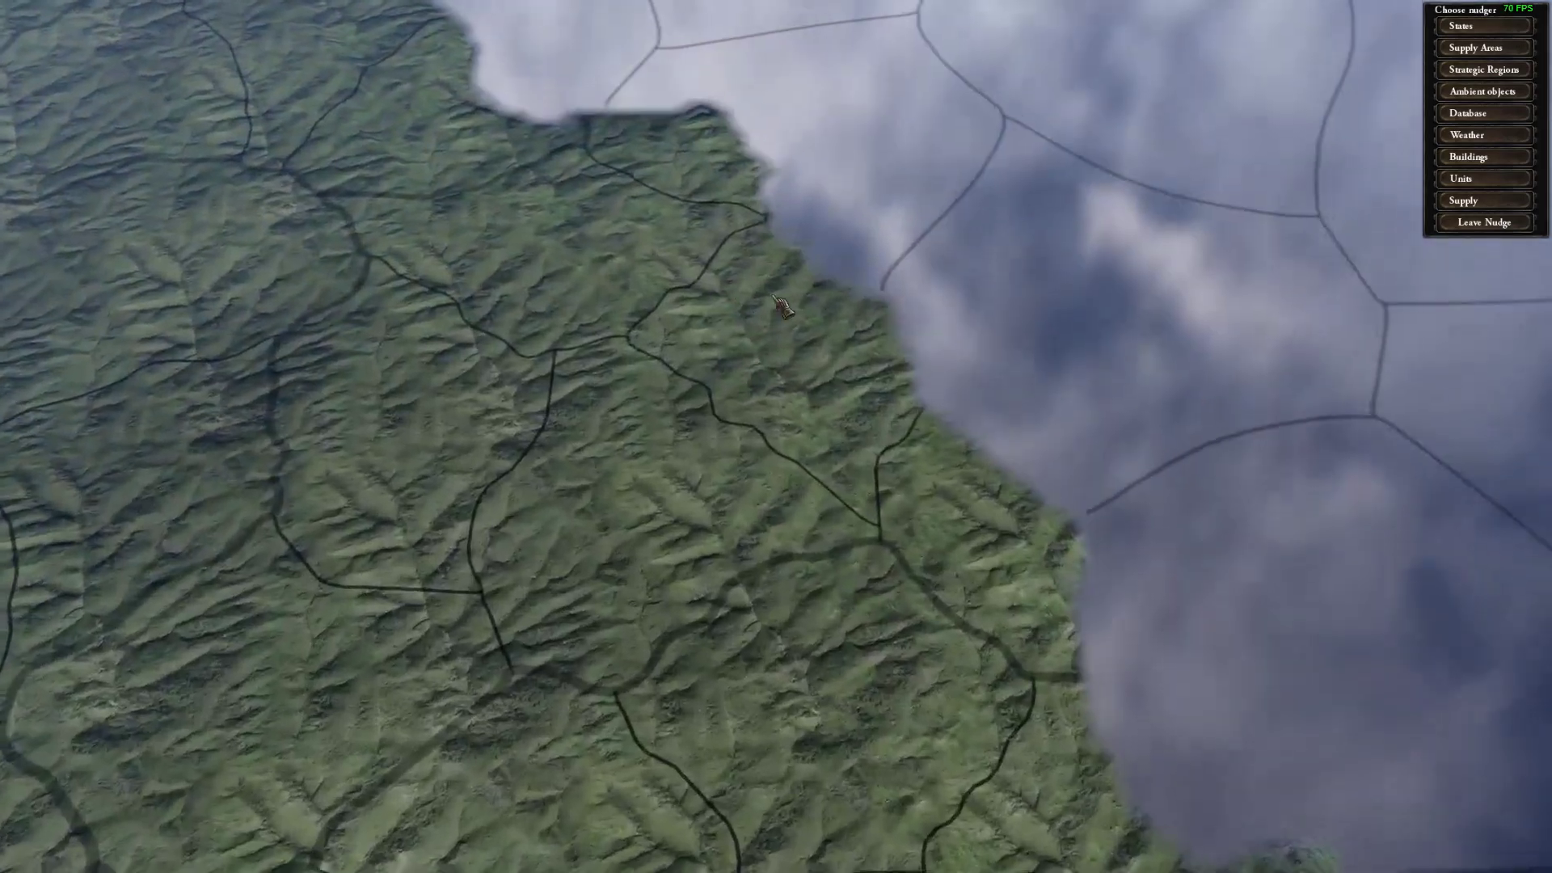
scroll(727, 339, down, 6)
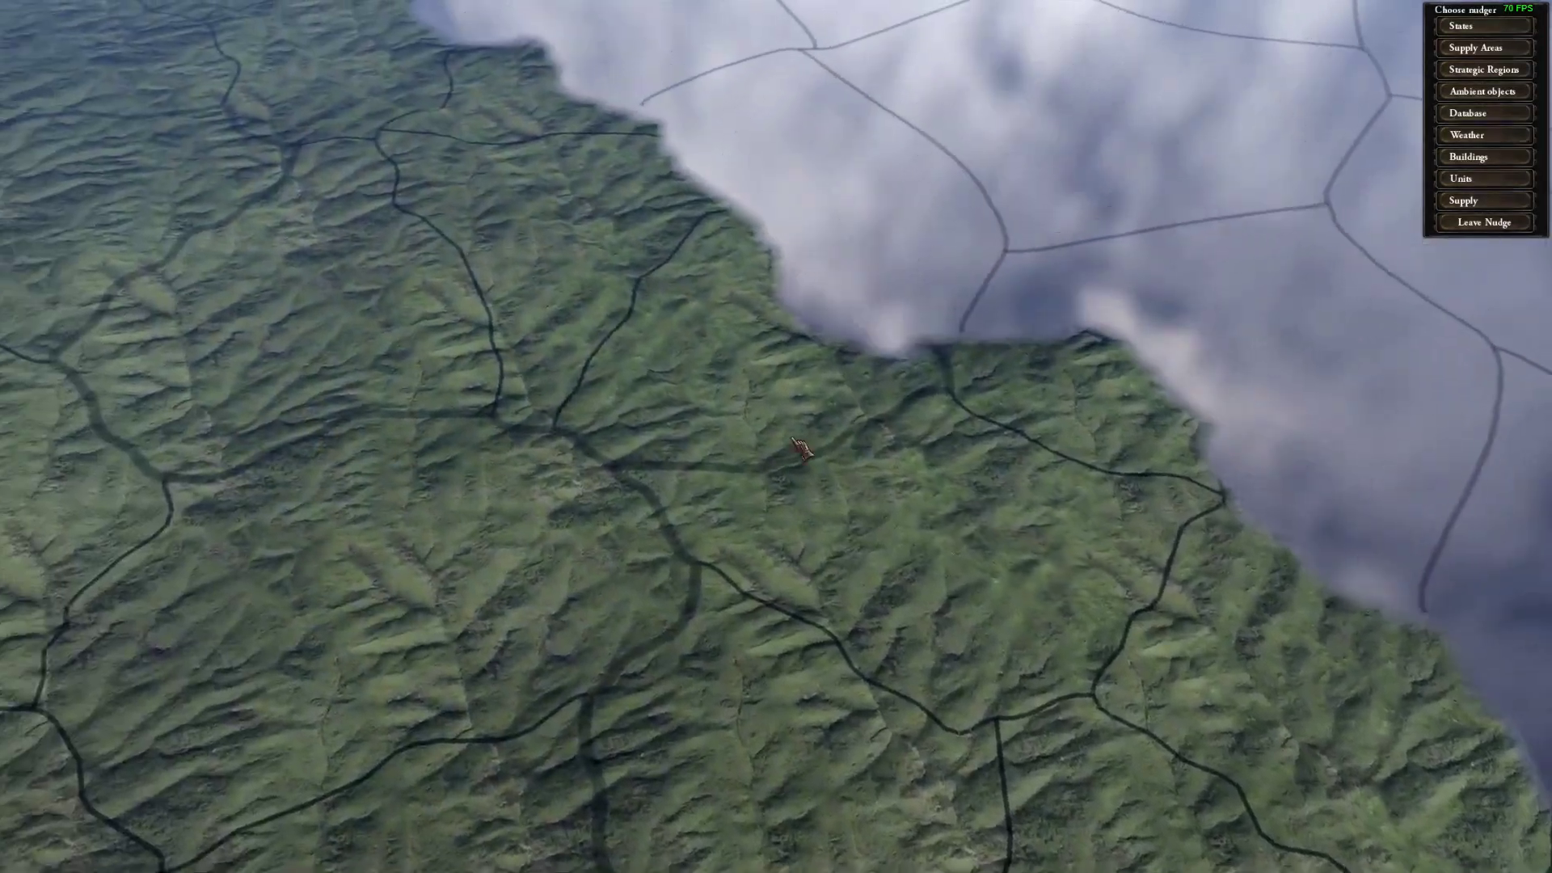
scroll(620, 372, up, 6)
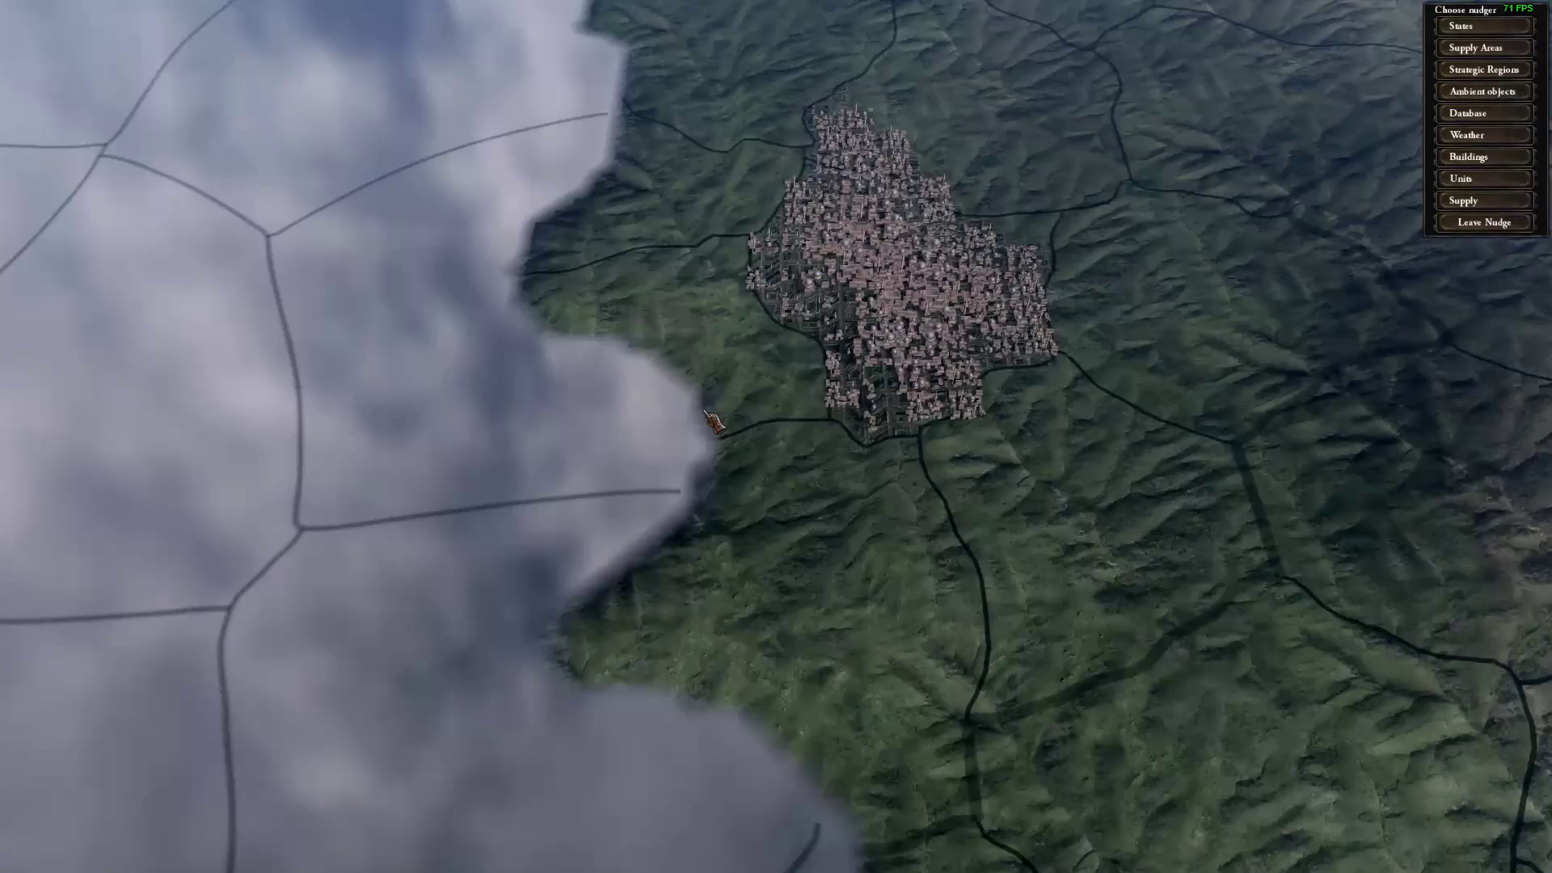
scroll(875, 522, down, 2)
scroll(875, 522, up, 2)
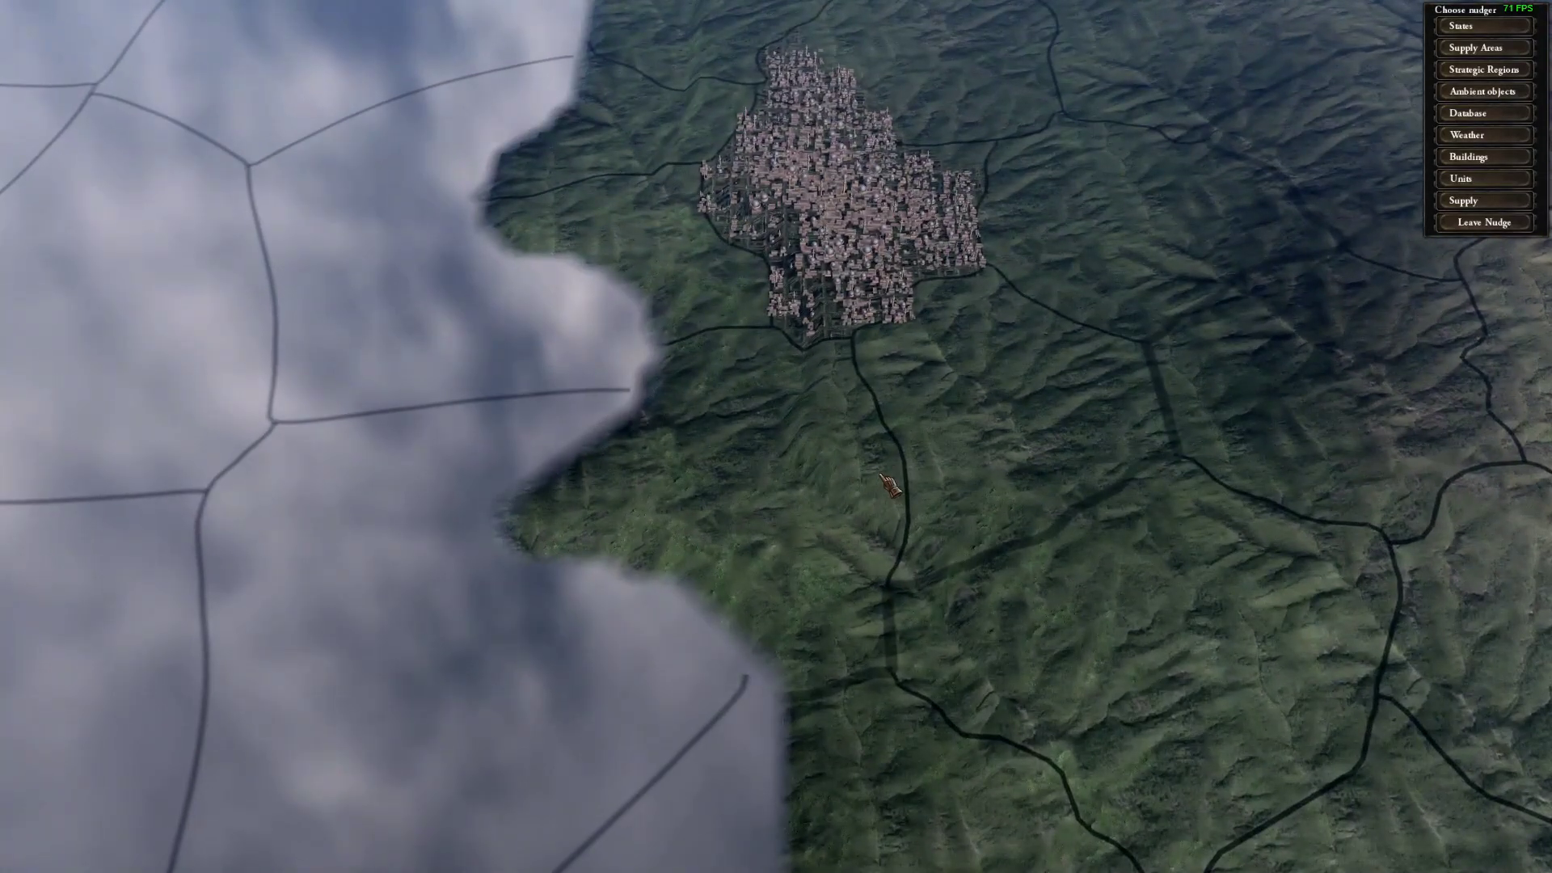
scroll(881, 477, down, 4)
scroll(869, 589, up, 4)
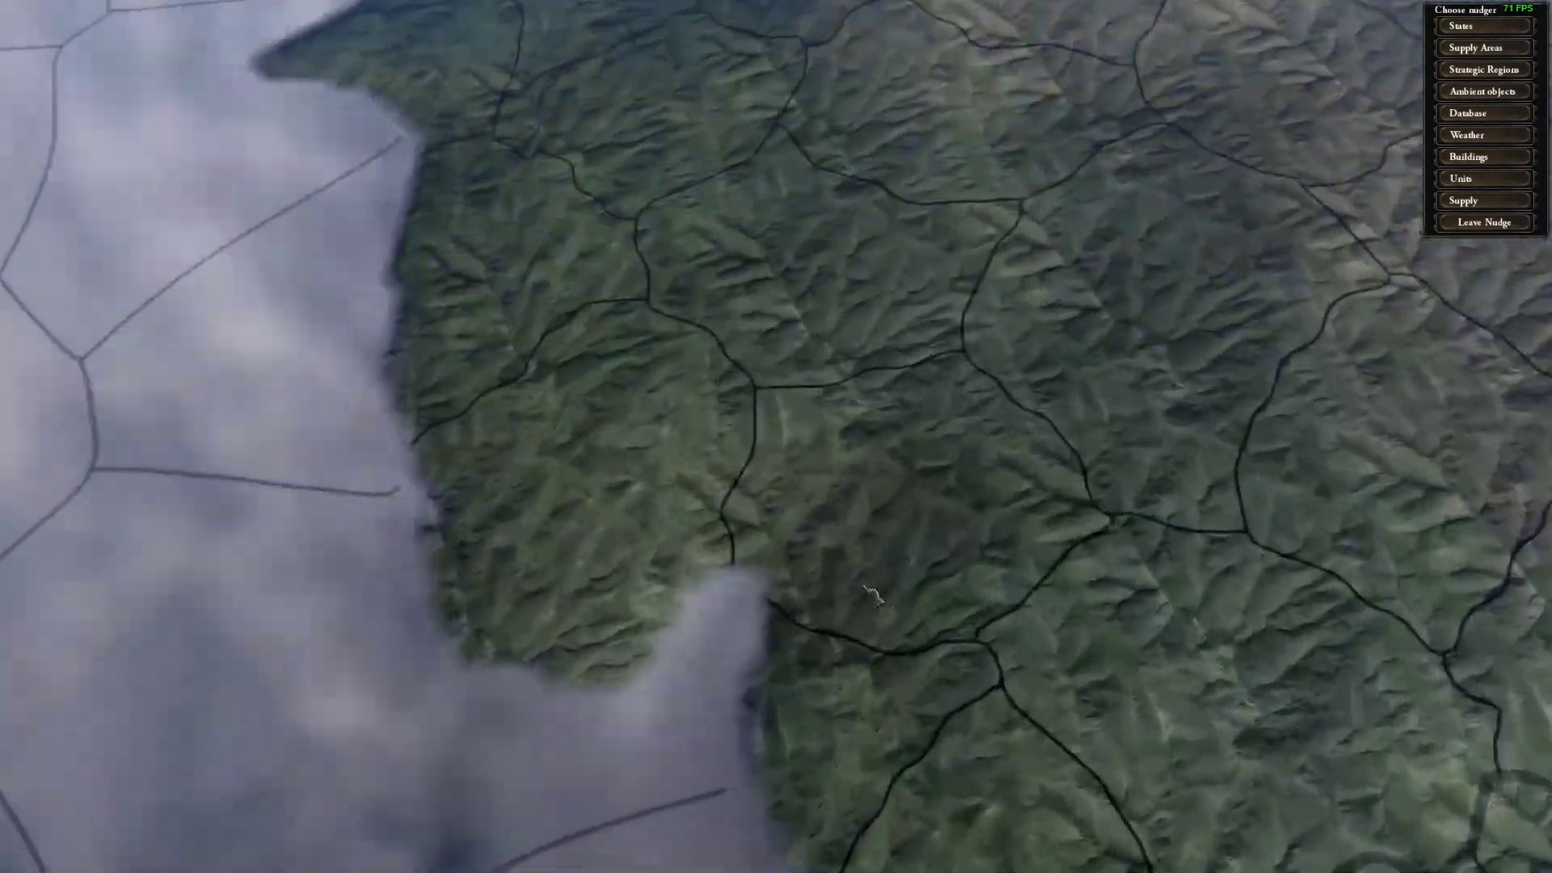
scroll(796, 536, down, 3)
scroll(712, 550, up, 3)
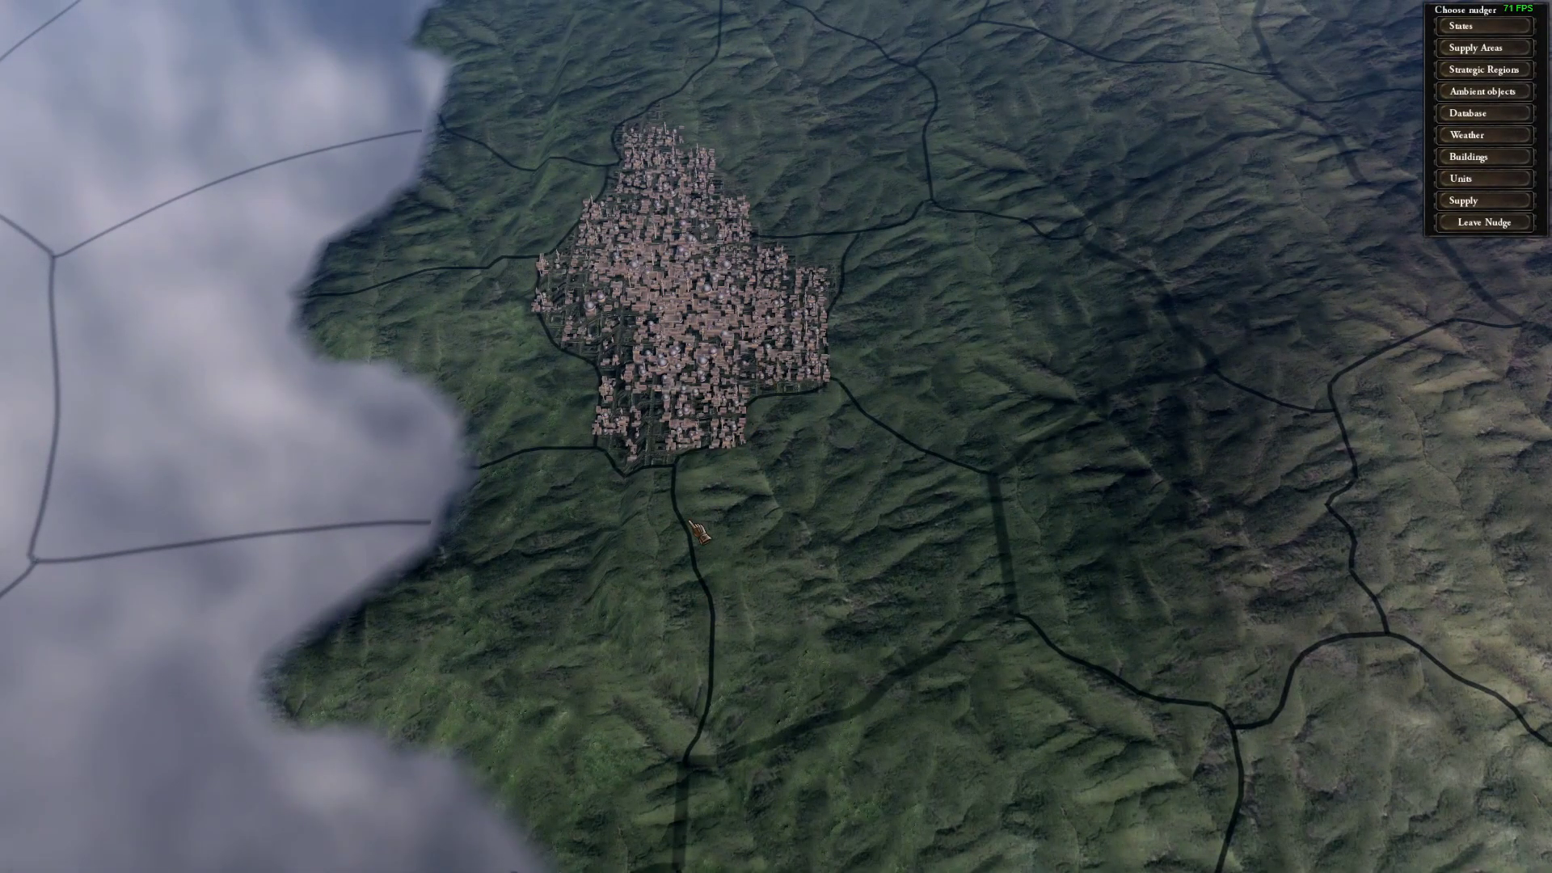
scroll(696, 530, down, 3)
scroll(661, 342, up, 4)
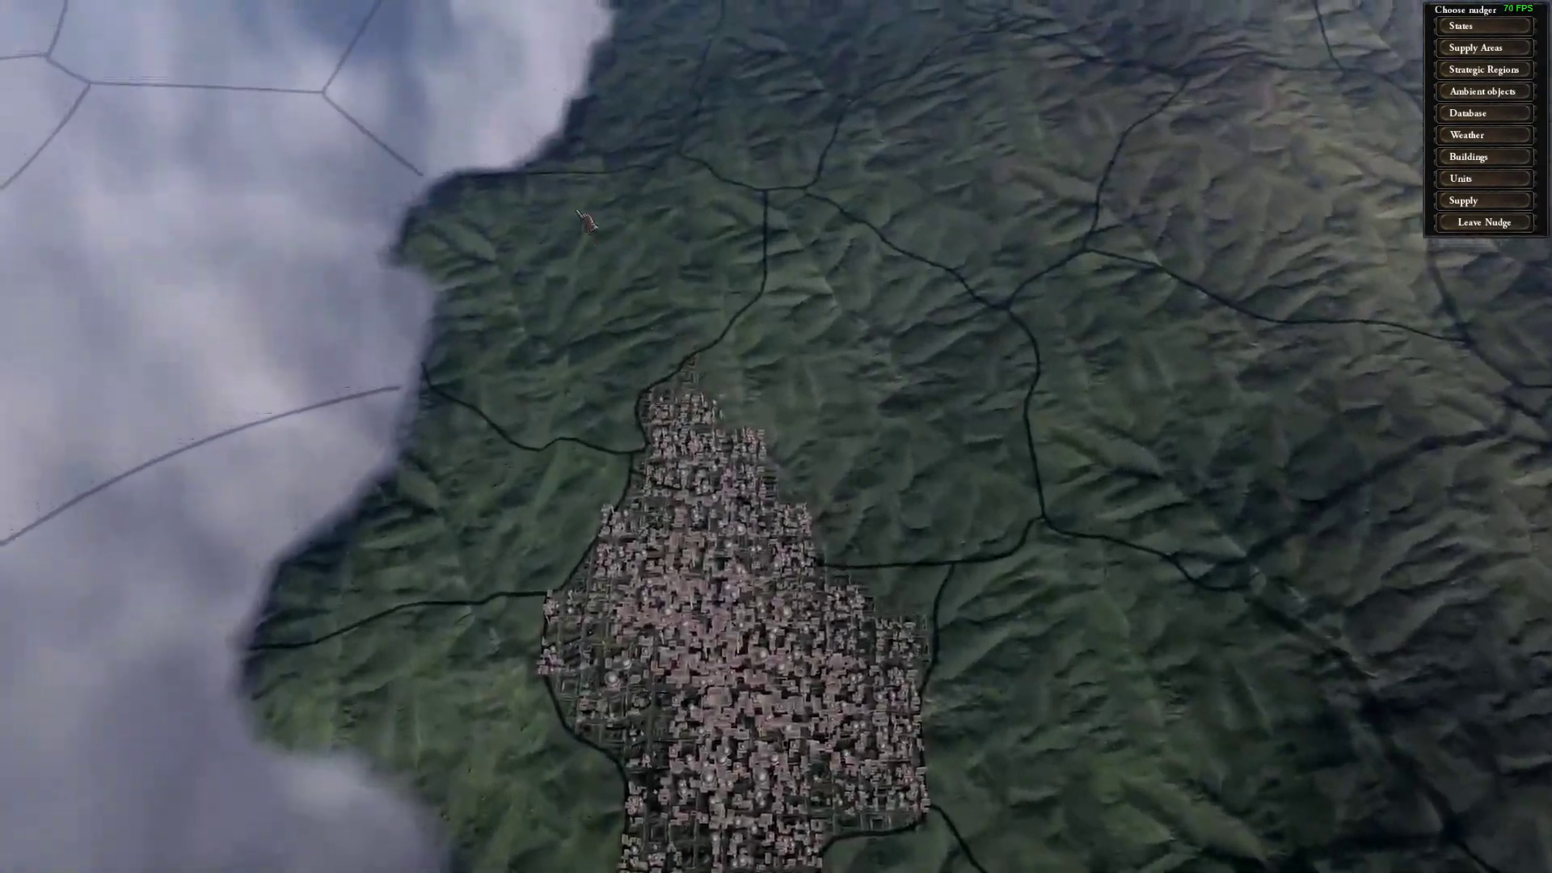
Follow the coast north of the city area and examine the continent's northern shoreline, close up and as a whole
key(Up)
key(Left)
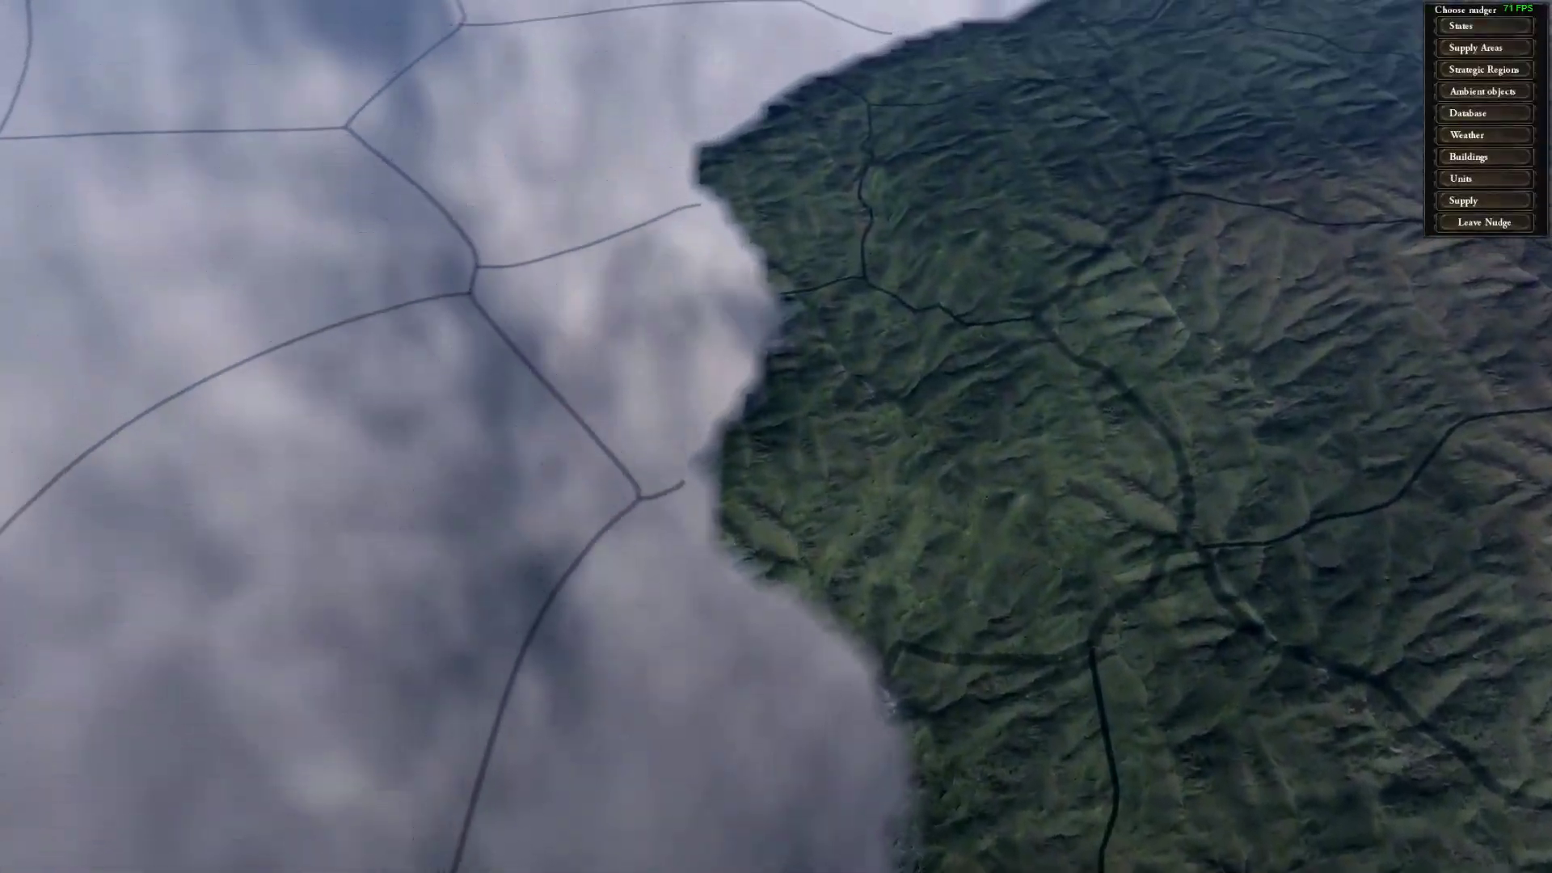
key(Up)
key(Left)
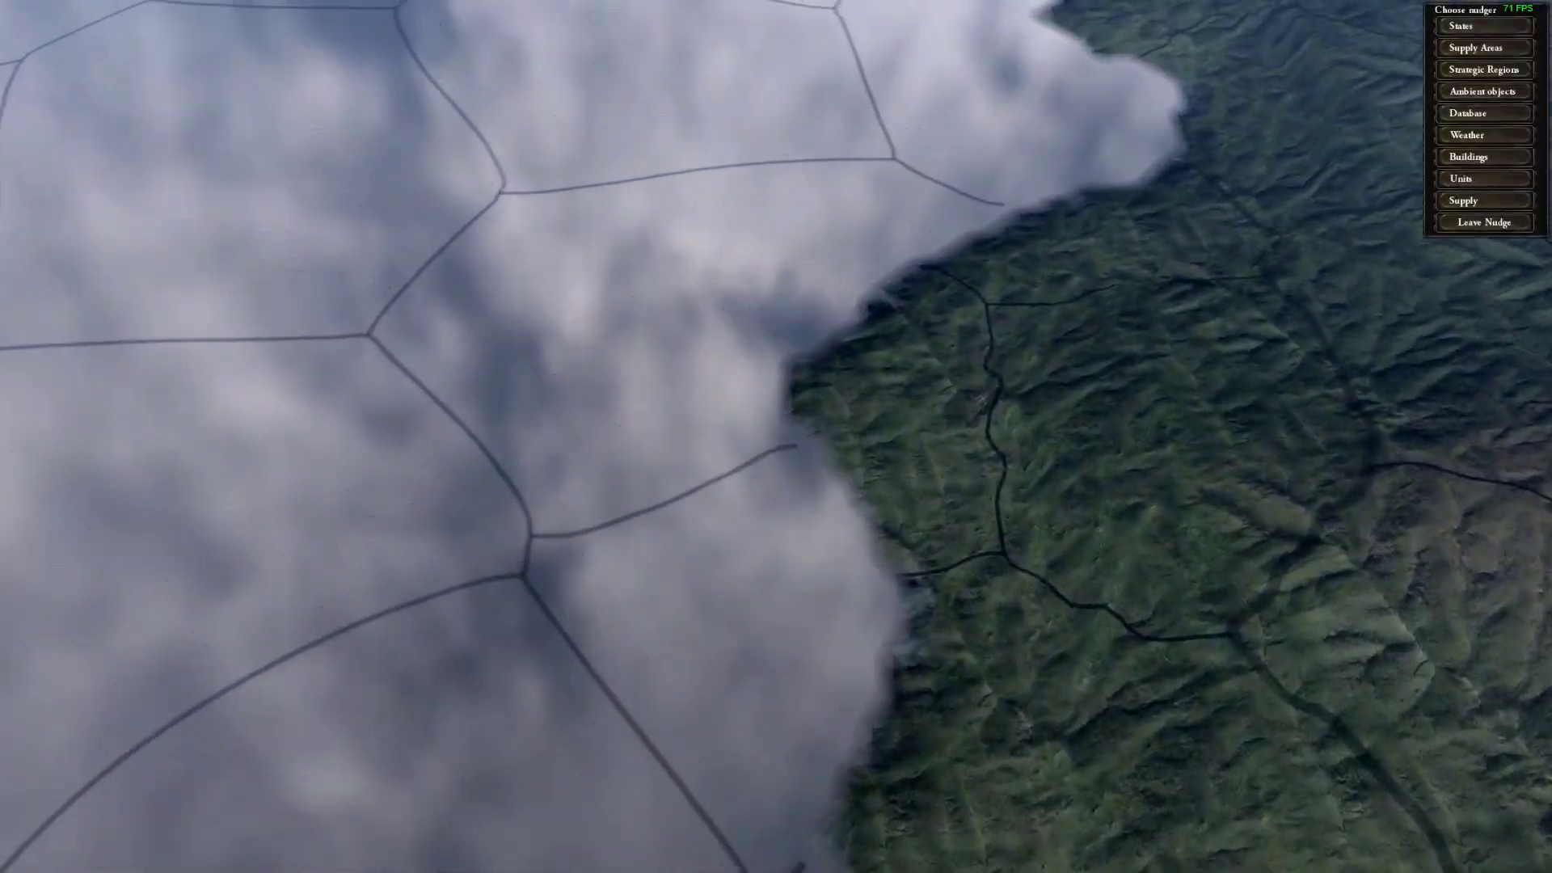
key(Right)
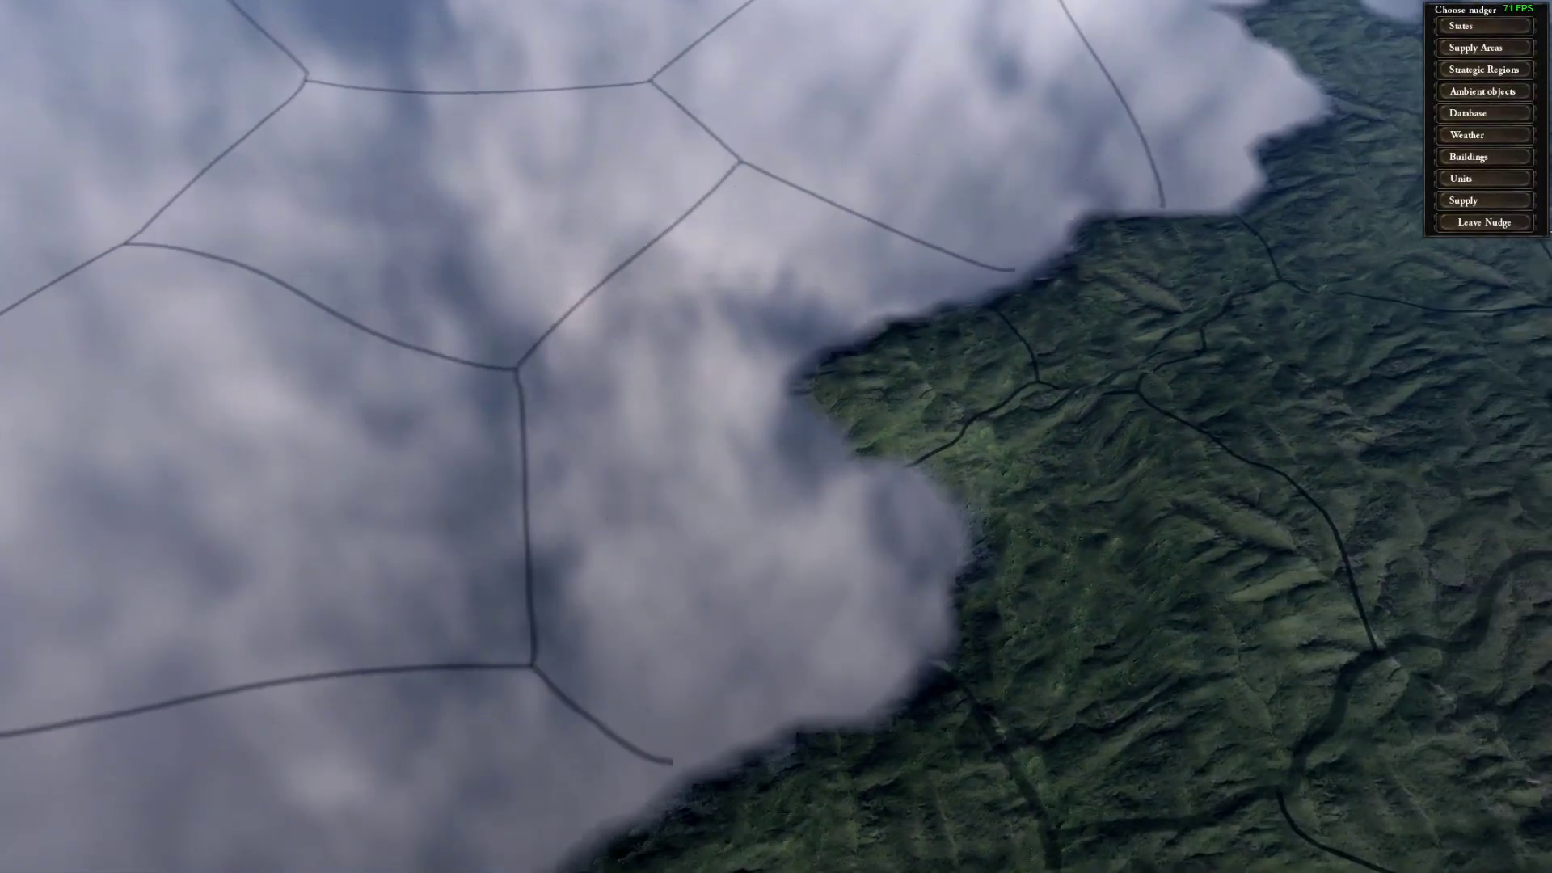
key(Right)
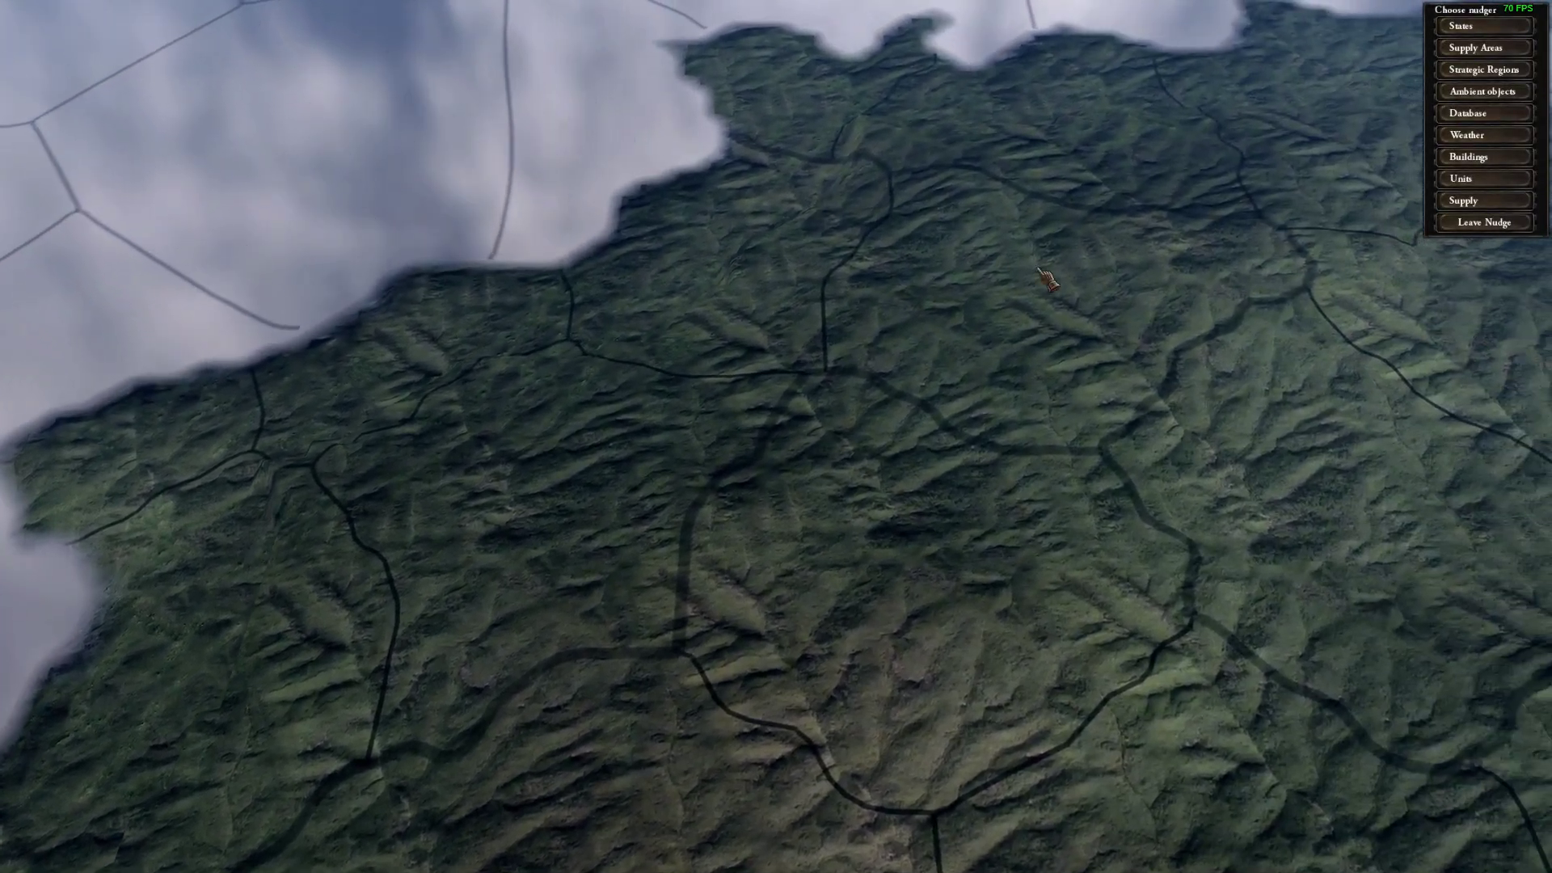
scroll(788, 218, down, 4)
scroll(789, 218, down, 3)
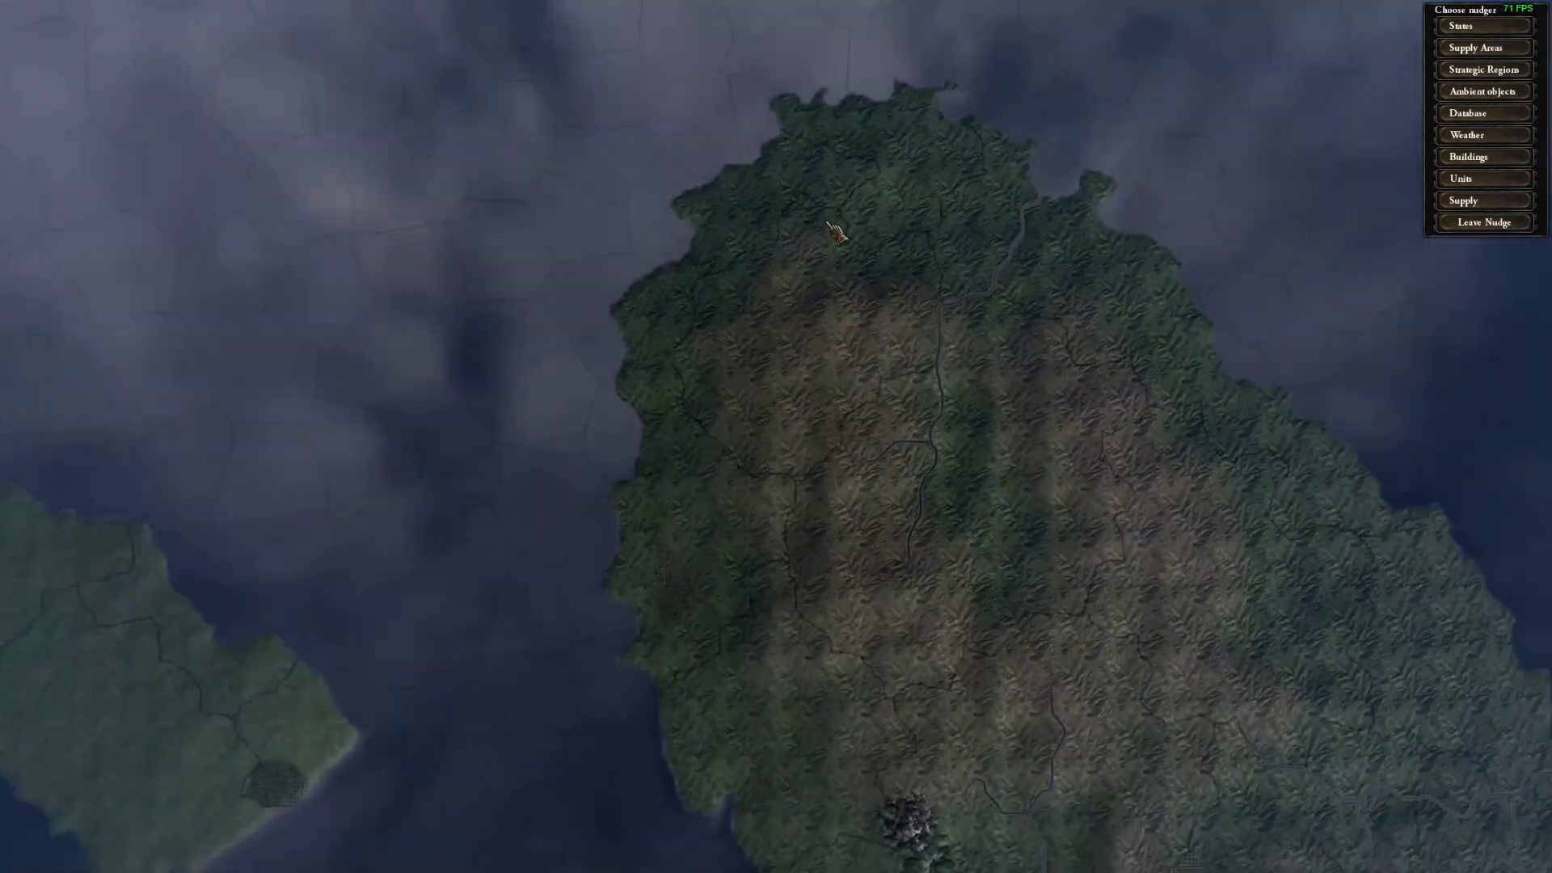
Switch to GIMP, inspect the coastal bands around the lake and hide both TEXT ABOVE HERE layers
key(alt+Tab)
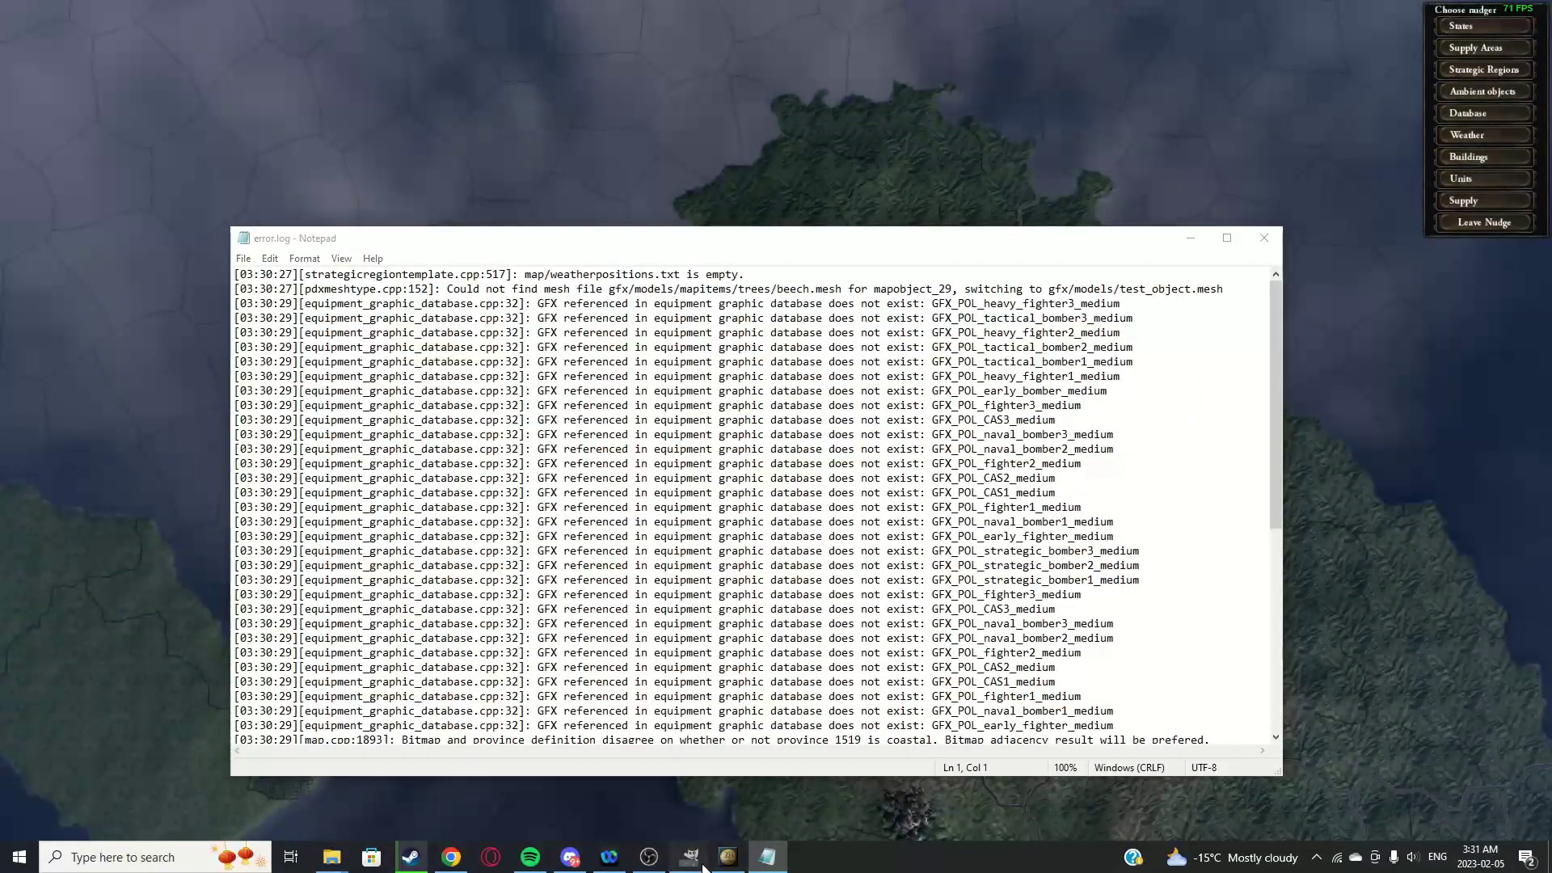
click(689, 857)
scroll(671, 442, up, 4)
scroll(711, 428, down, 3)
scroll(737, 417, up, 4)
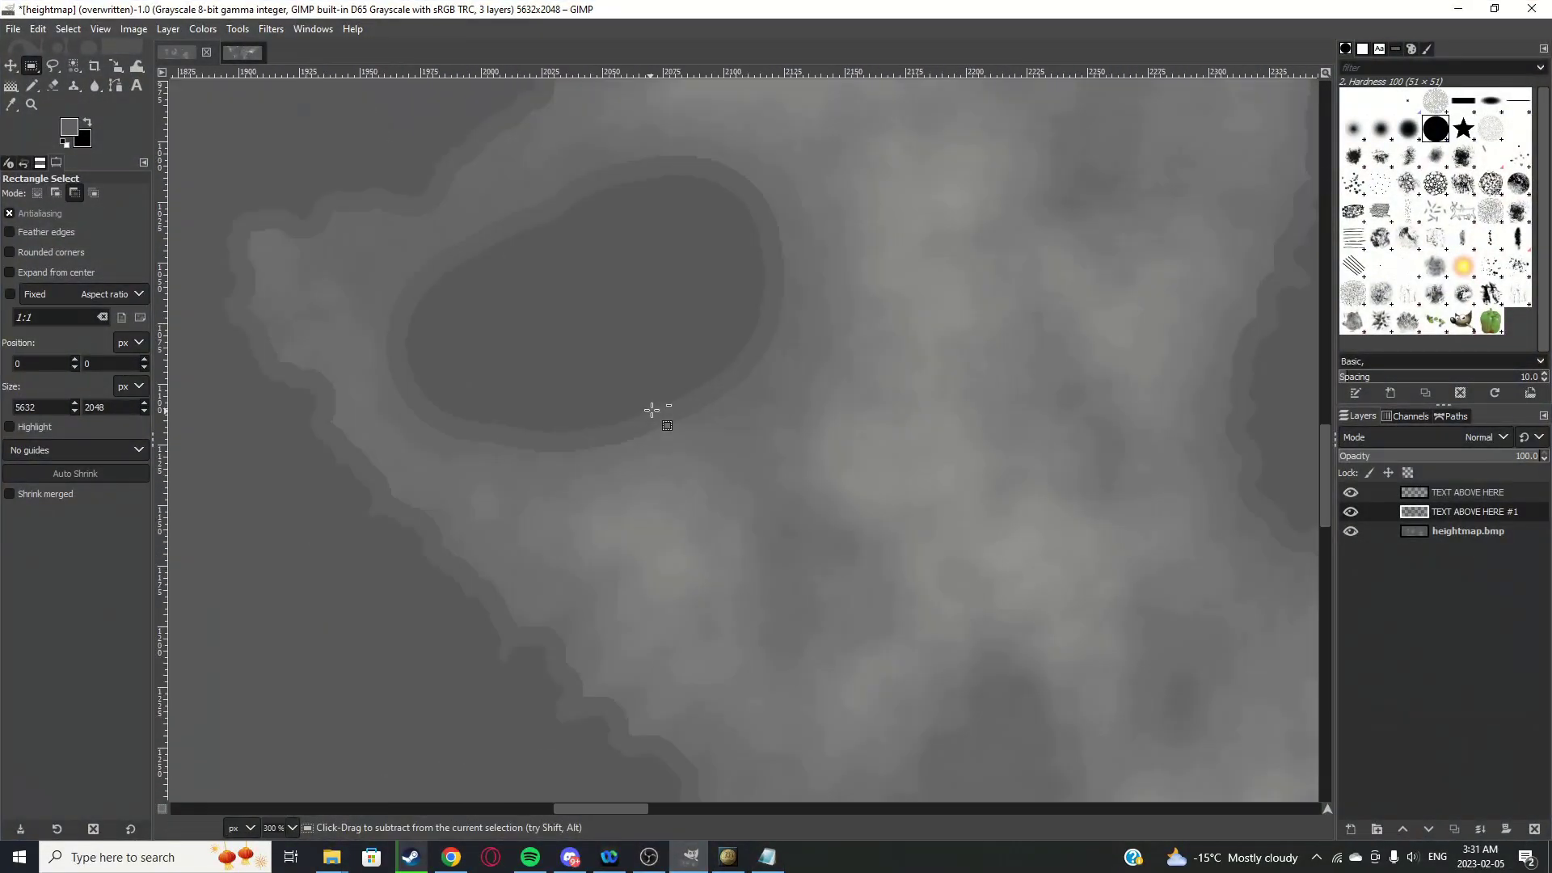
drag(1352, 516, 1355, 495)
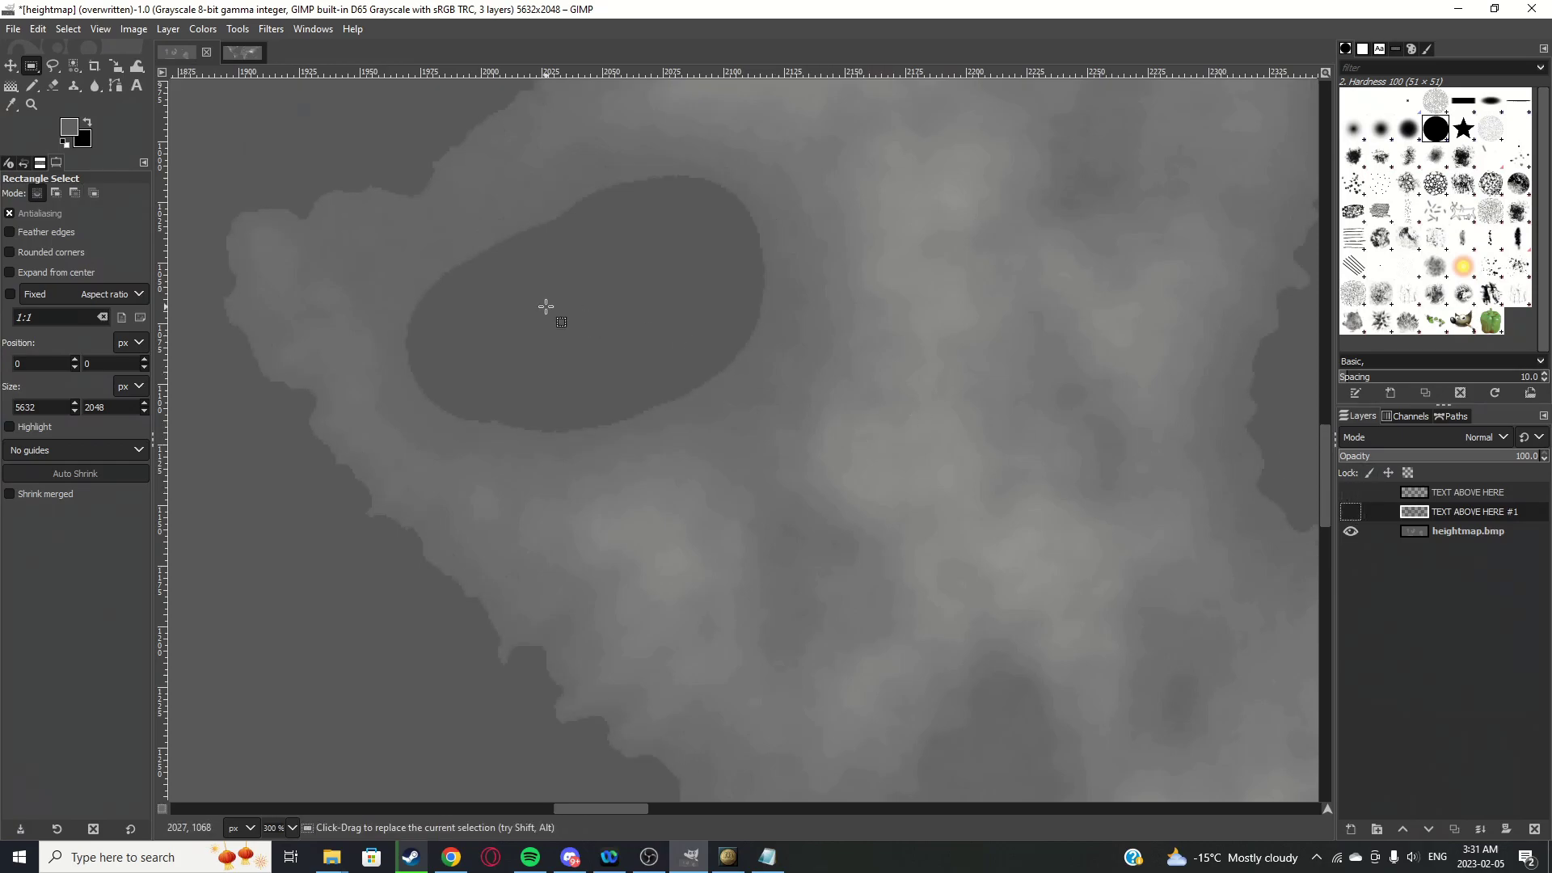
In the single-layer reference heightmap, sample the coastal land grey 696969 as the foreground color, leaving nothing selected
scroll(546, 307, down, 2)
click(241, 52)
scroll(853, 485, down, 1)
scroll(806, 330, up, 1)
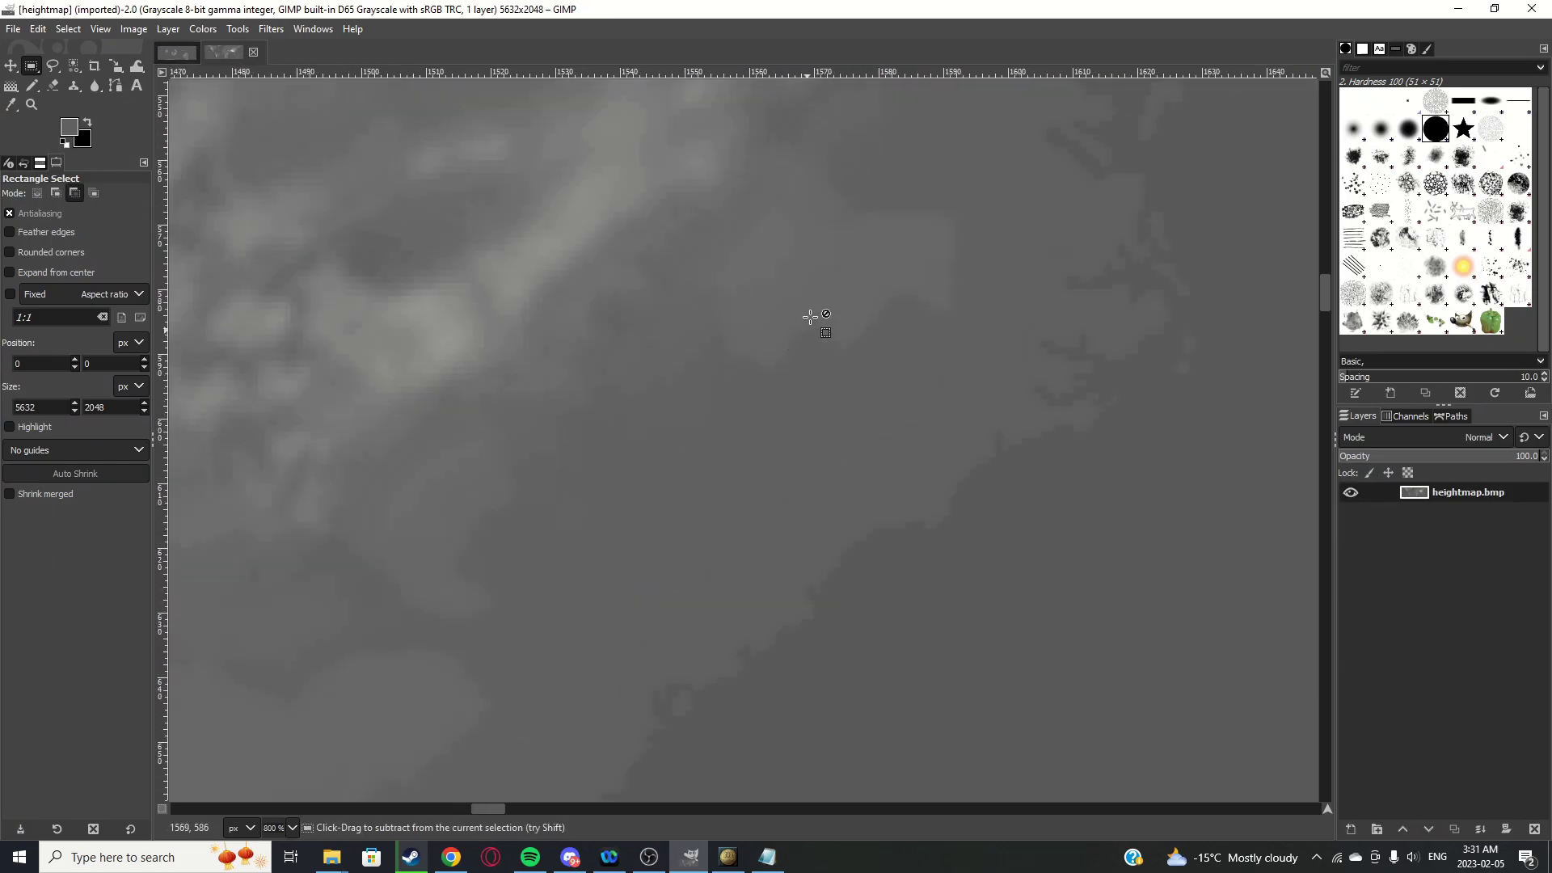
scroll(810, 317, up, 2)
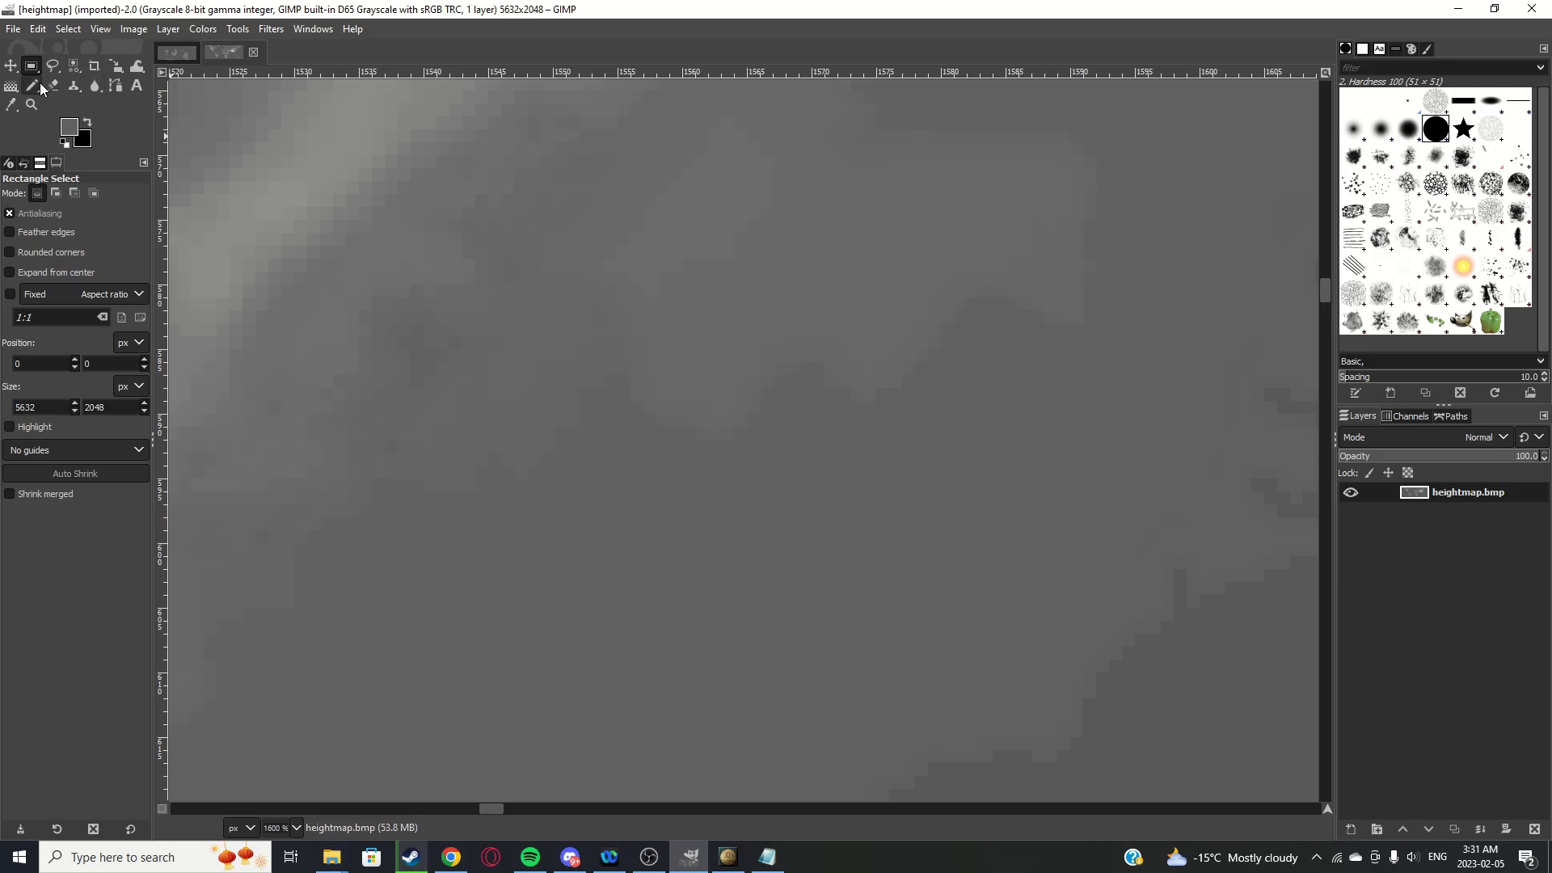
click(73, 67)
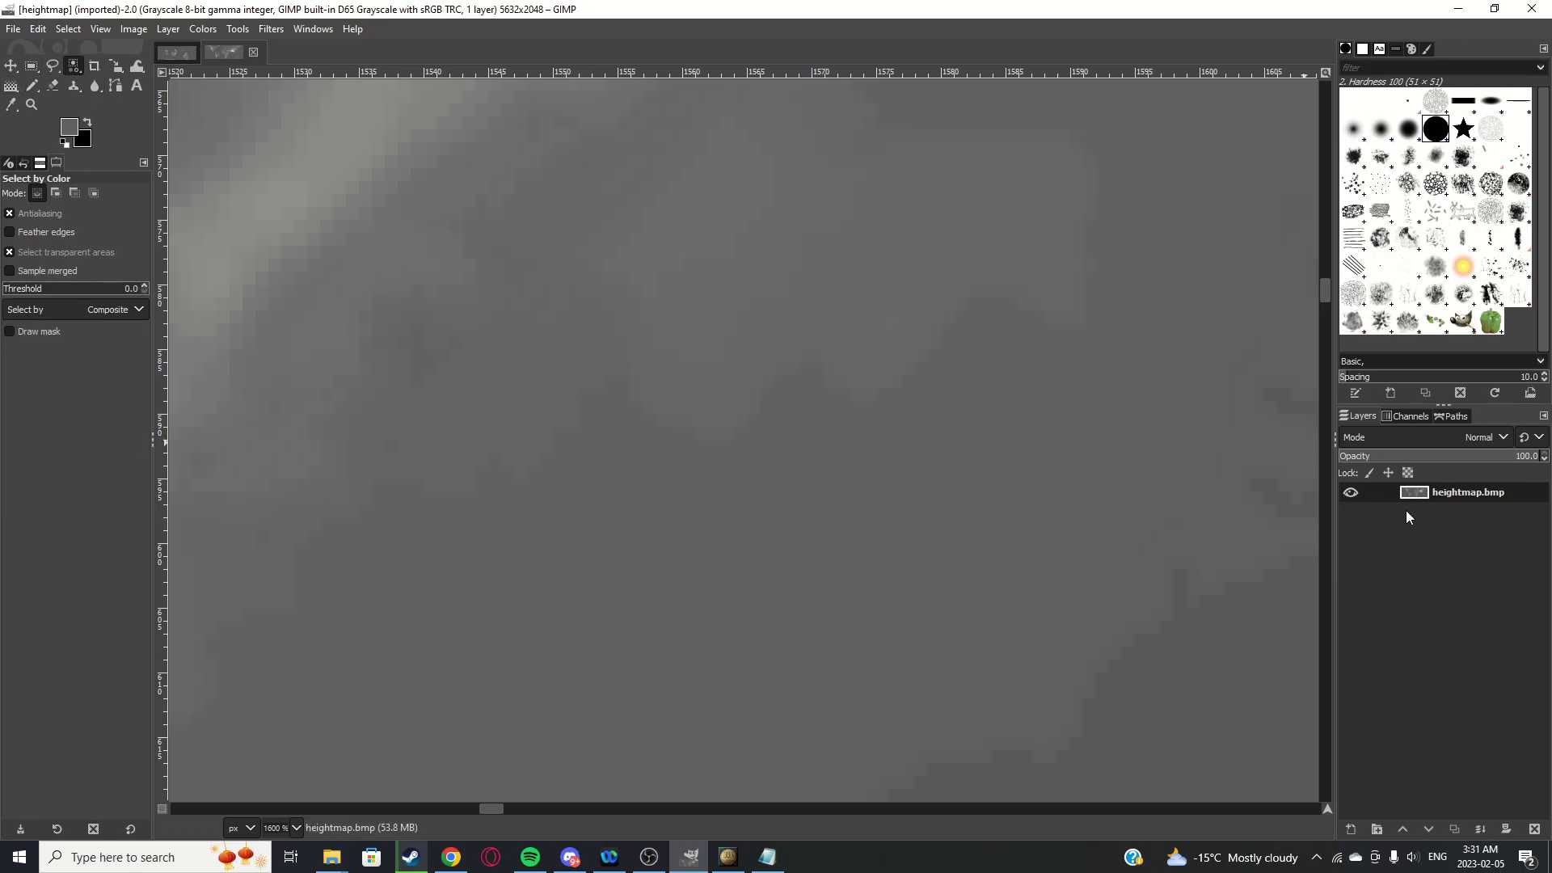
click(747, 260)
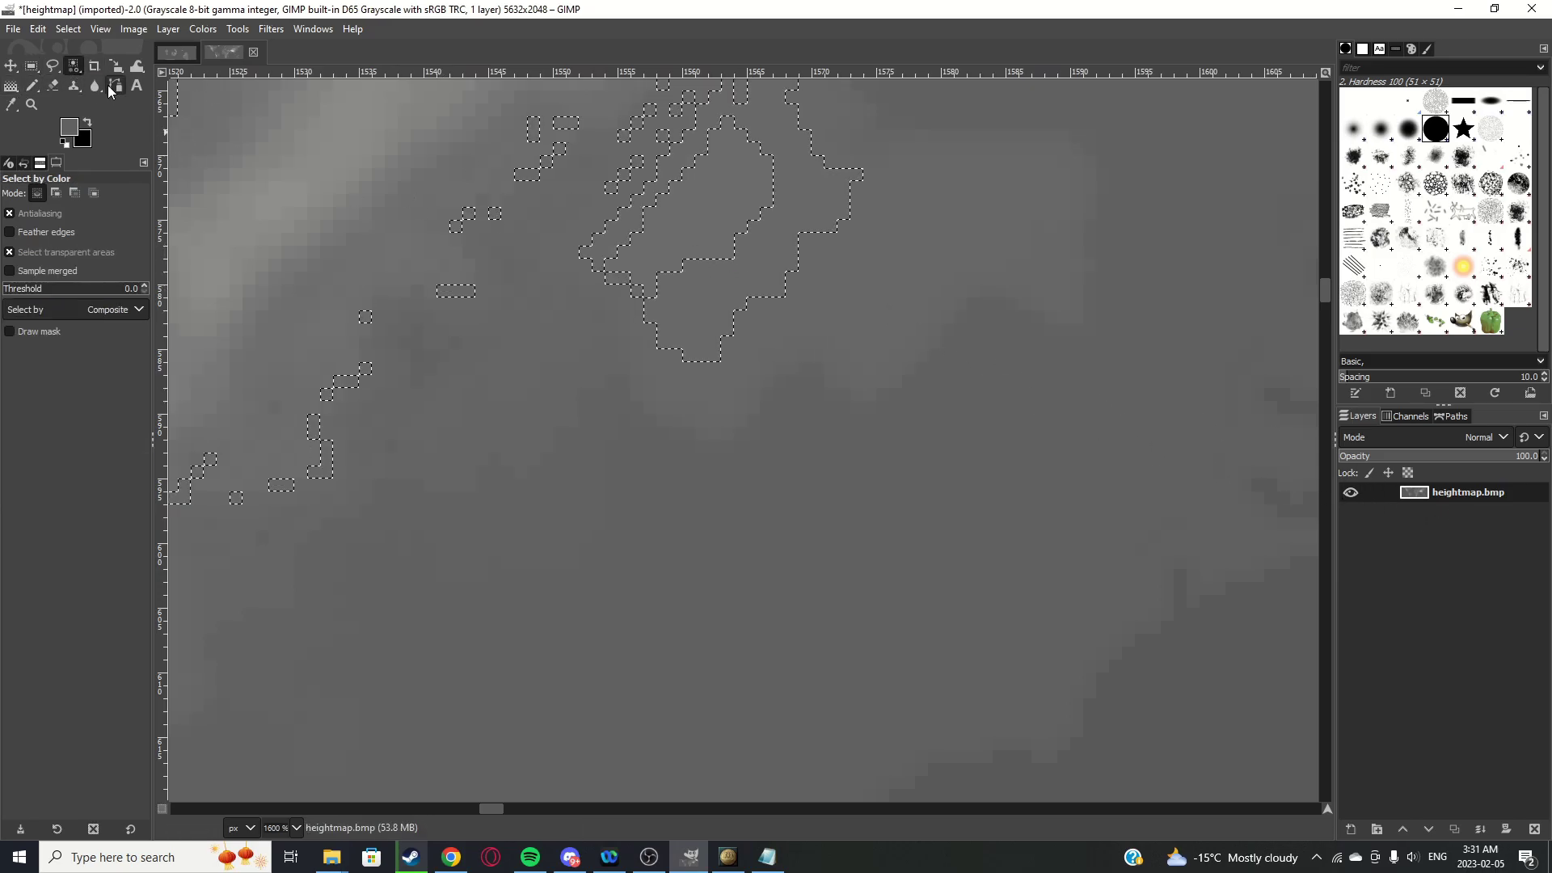
click(12, 104)
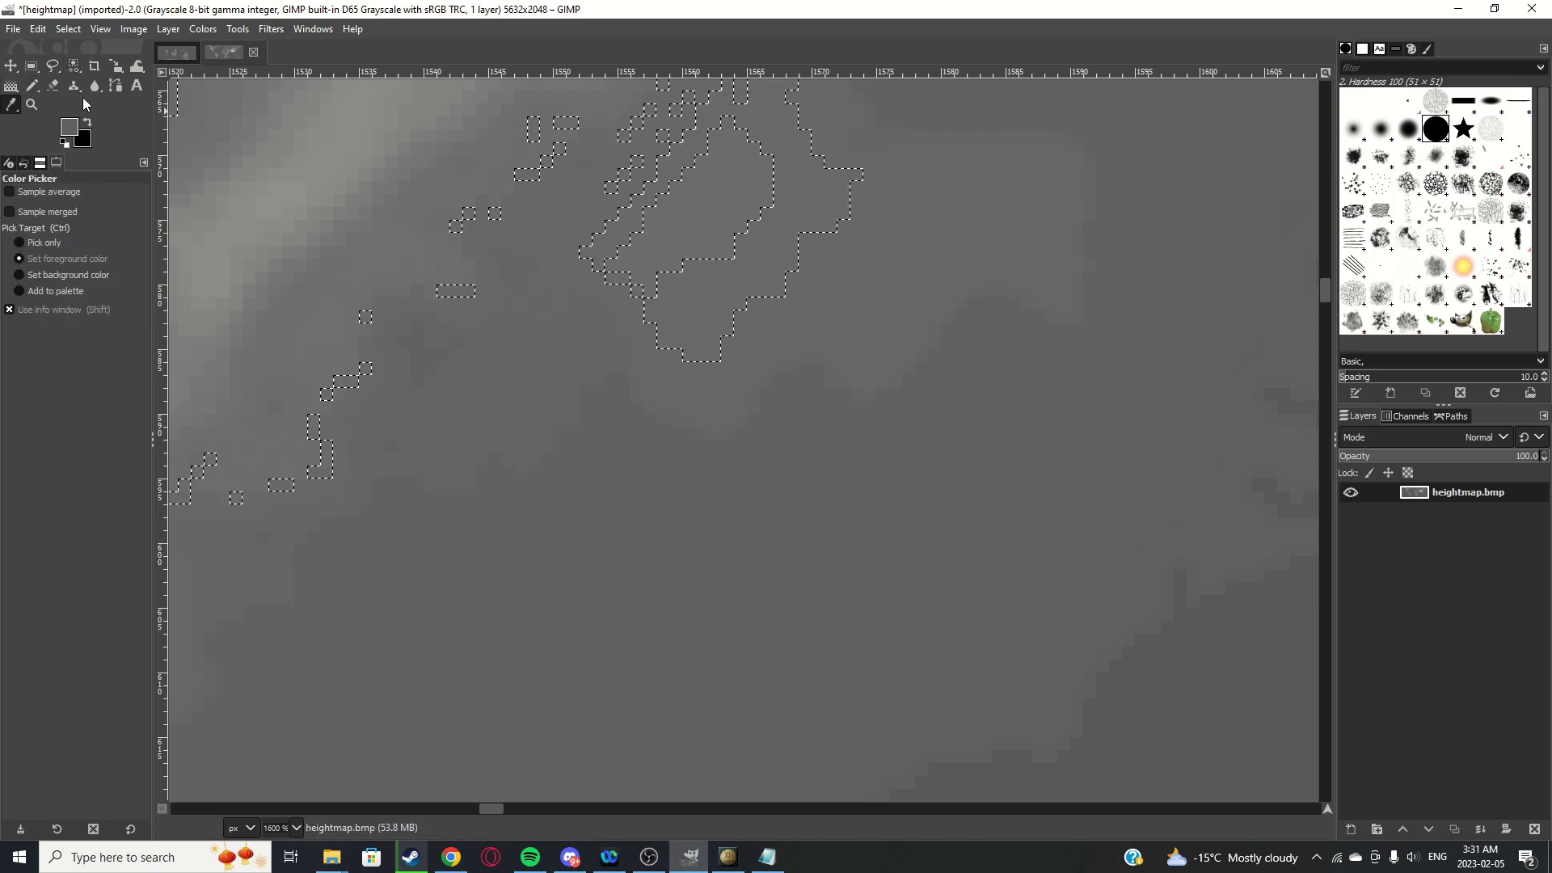
key(ctrl+shift+a)
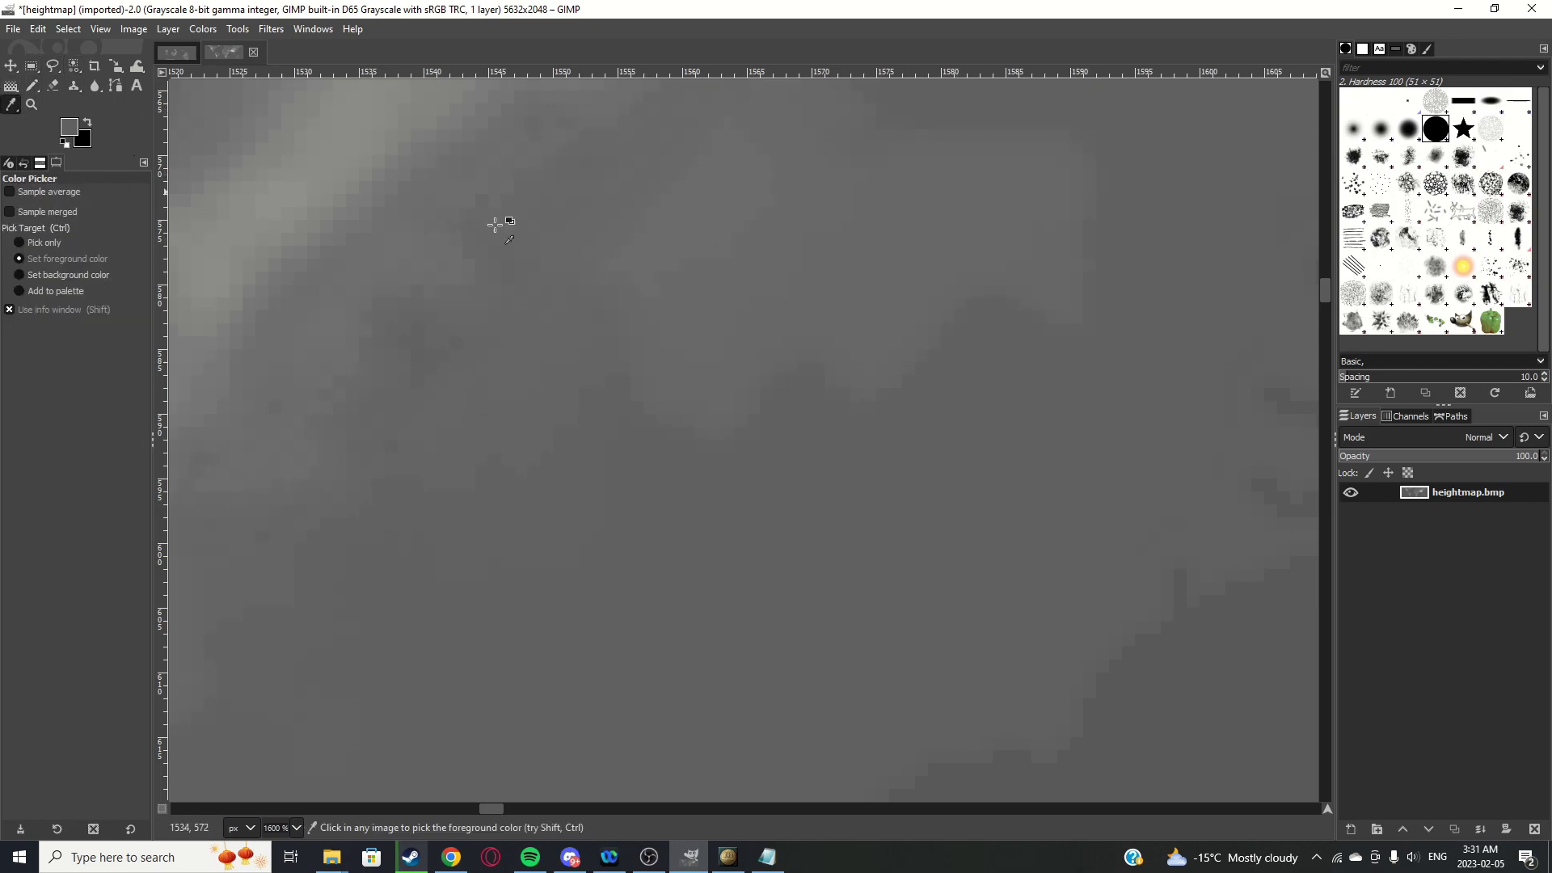
click(790, 273)
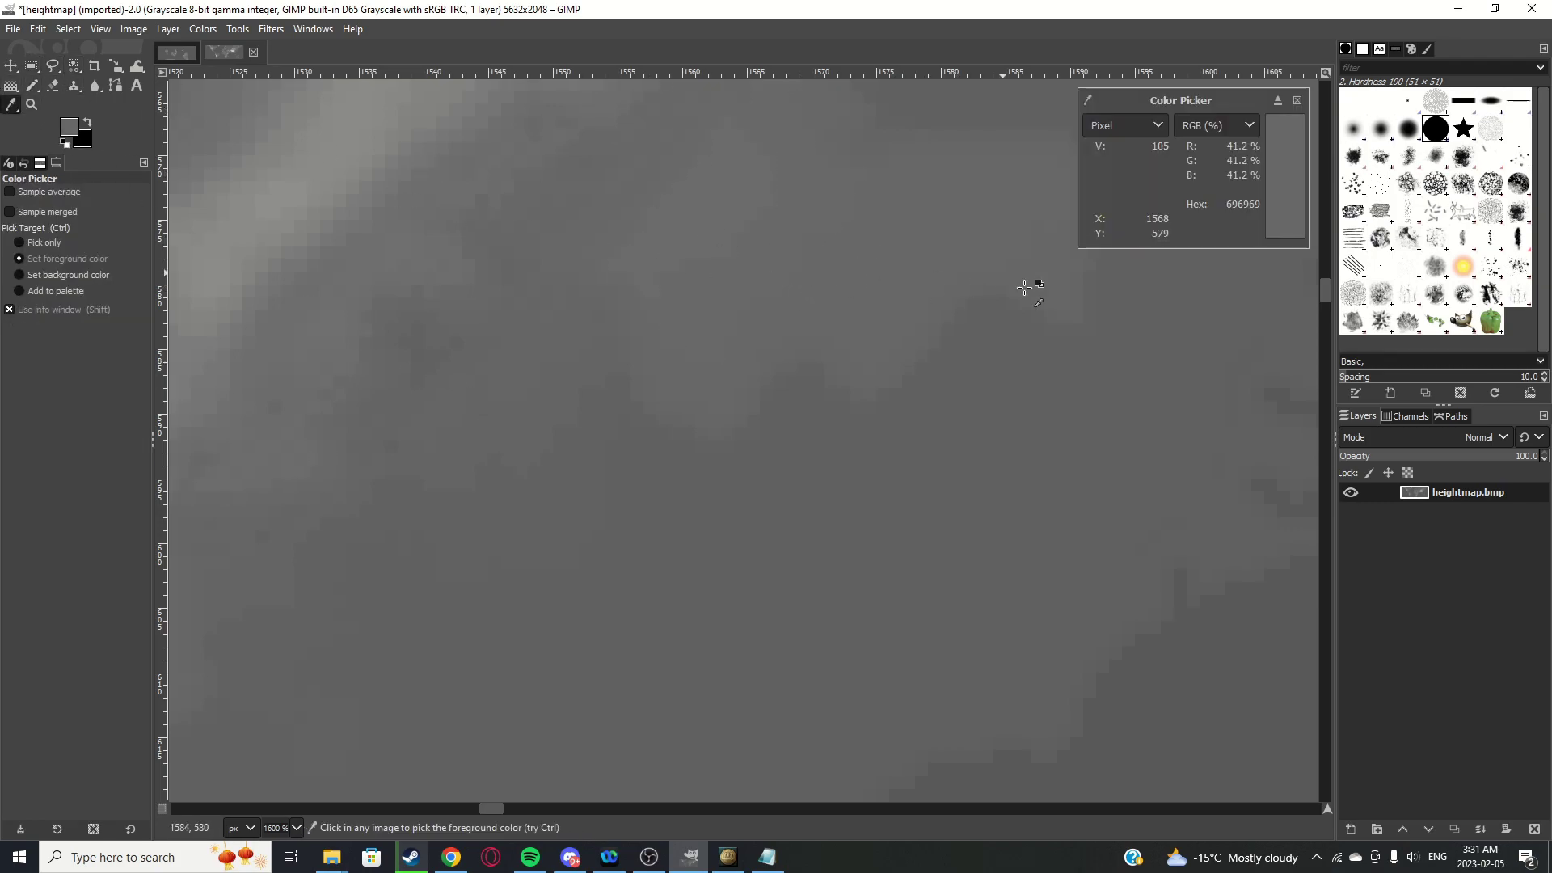
Return to the layered heightmap and select the sea area by color on the heightmap.bmp layer
click(171, 53)
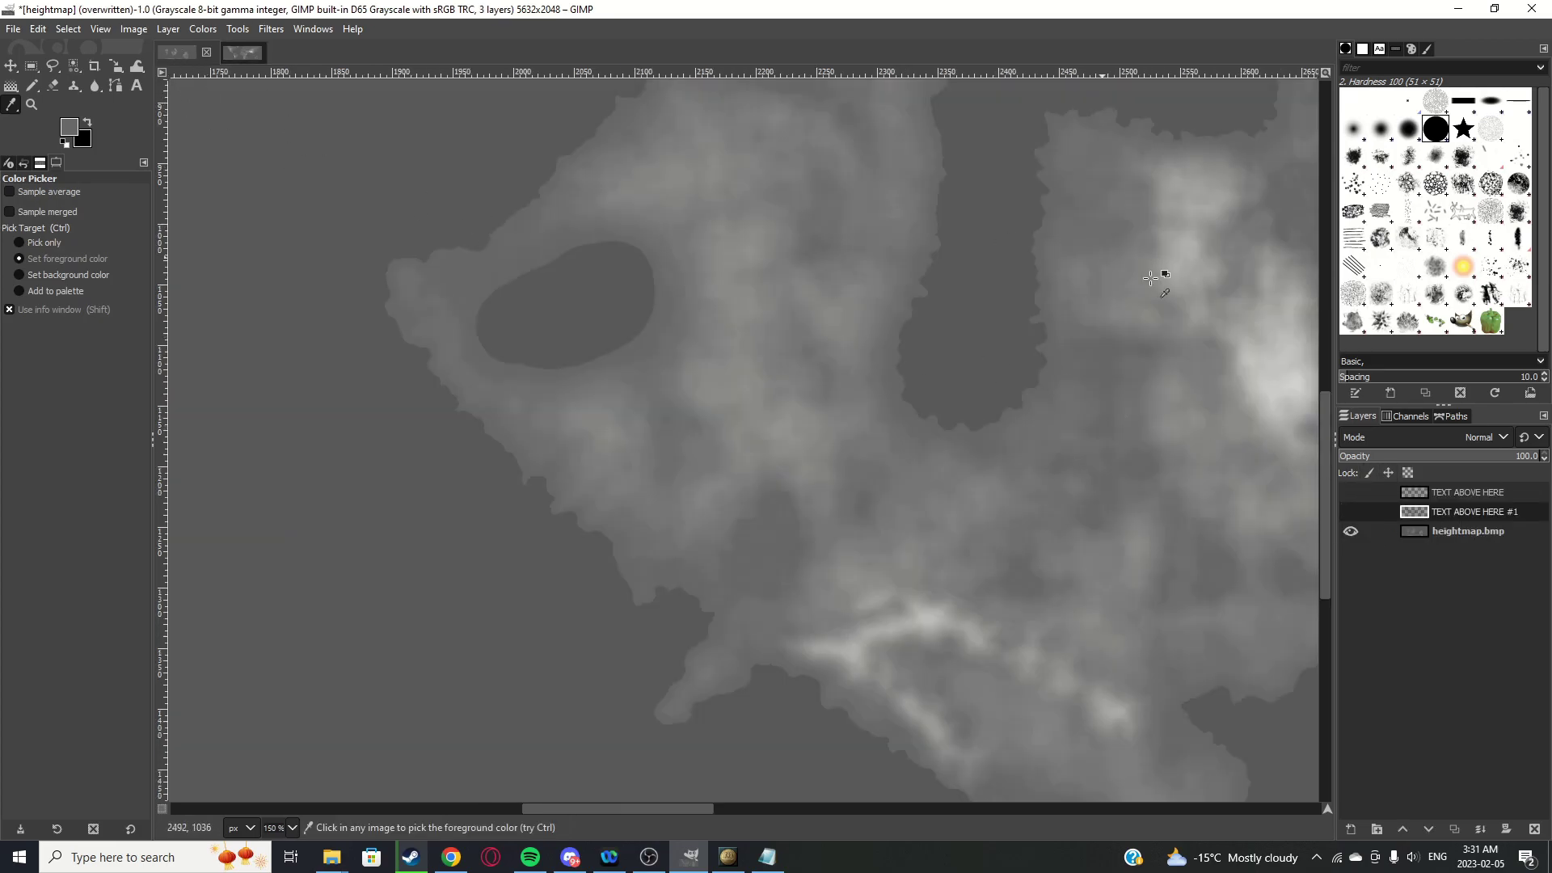
click(1449, 537)
click(74, 66)
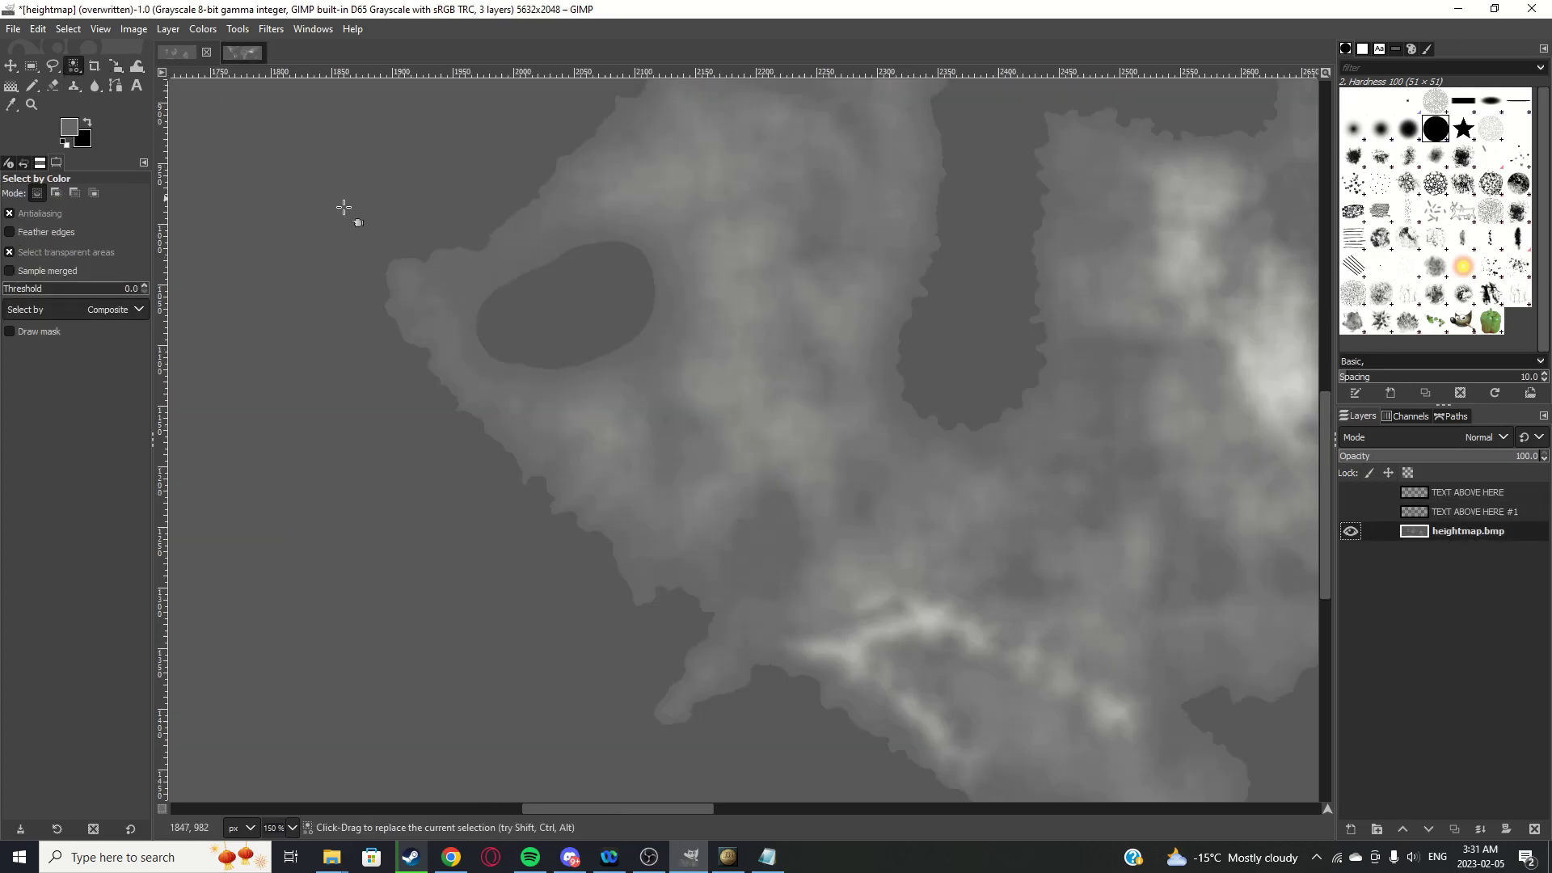
scroll(404, 324, down, 3)
click(440, 363)
scroll(639, 390, up, 1)
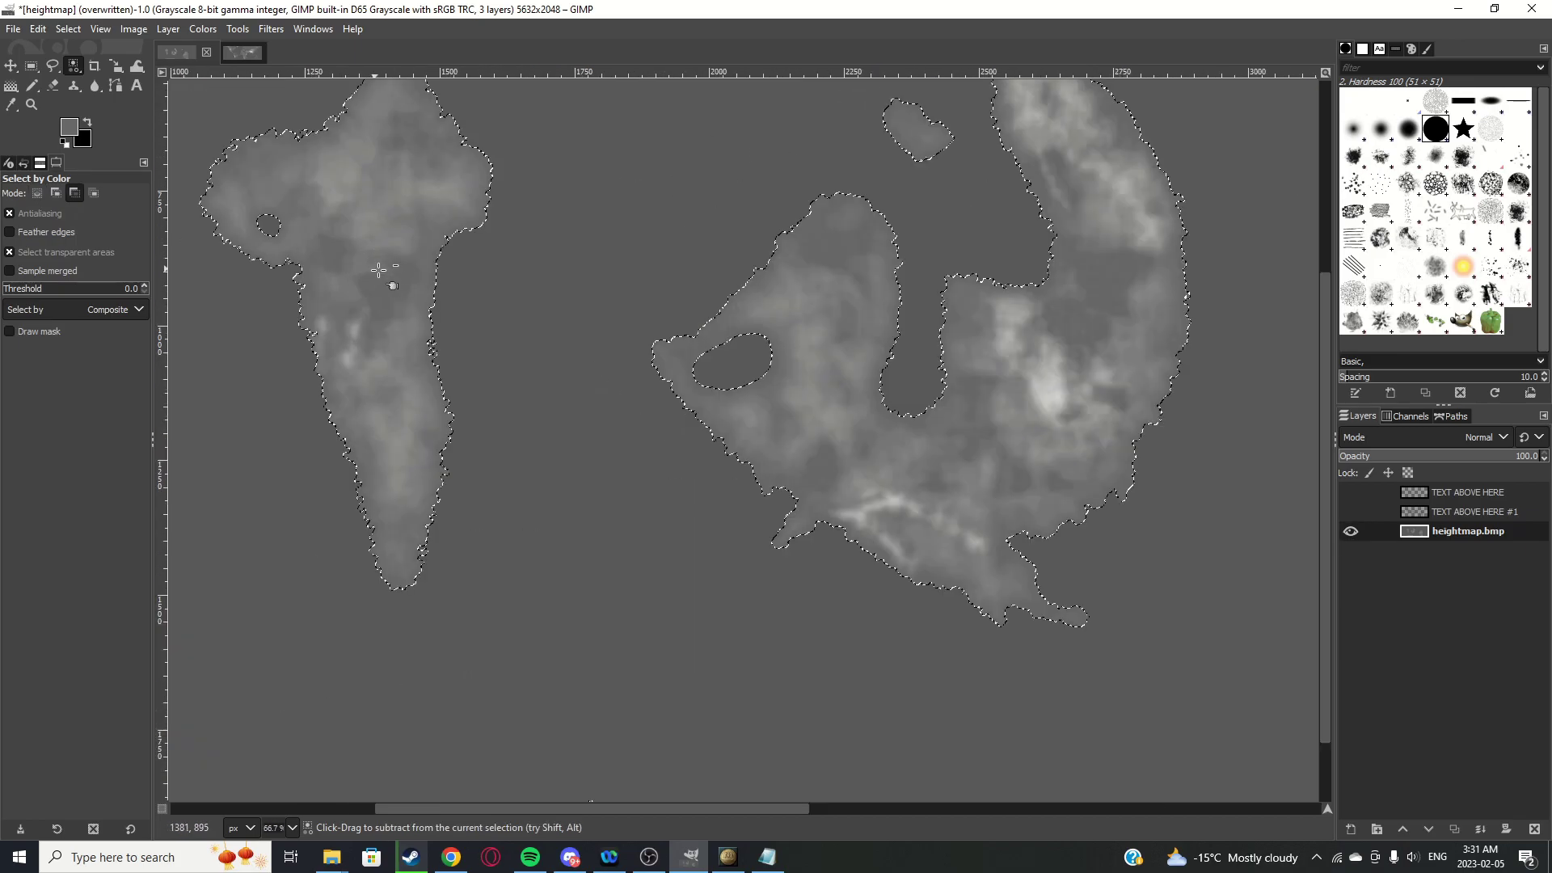
Grow the sea selection by 13 px
click(68, 28)
click(90, 249)
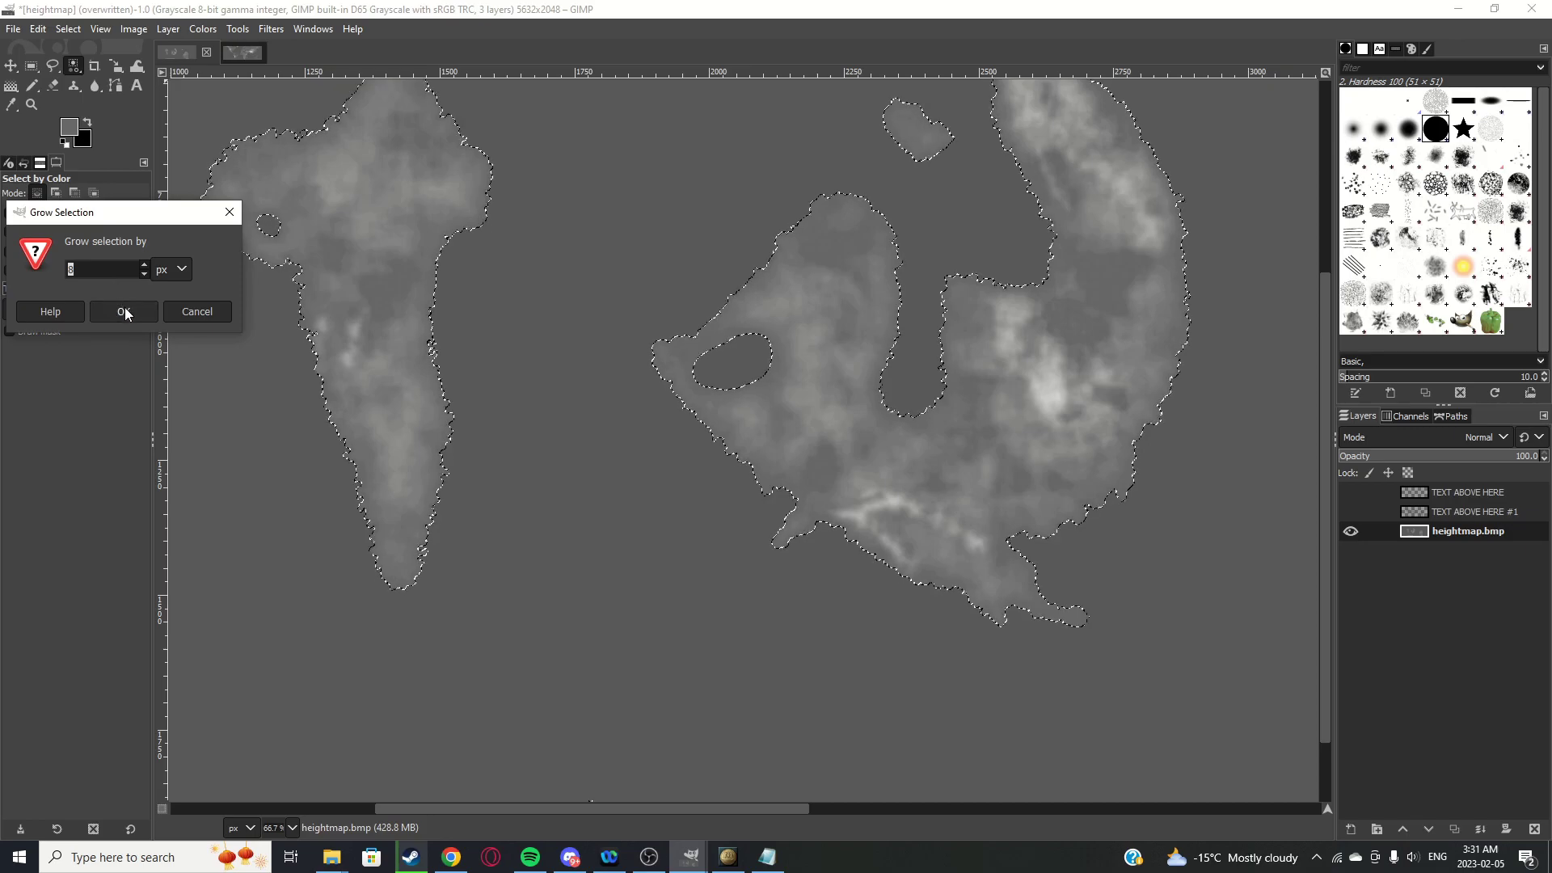
text(13)
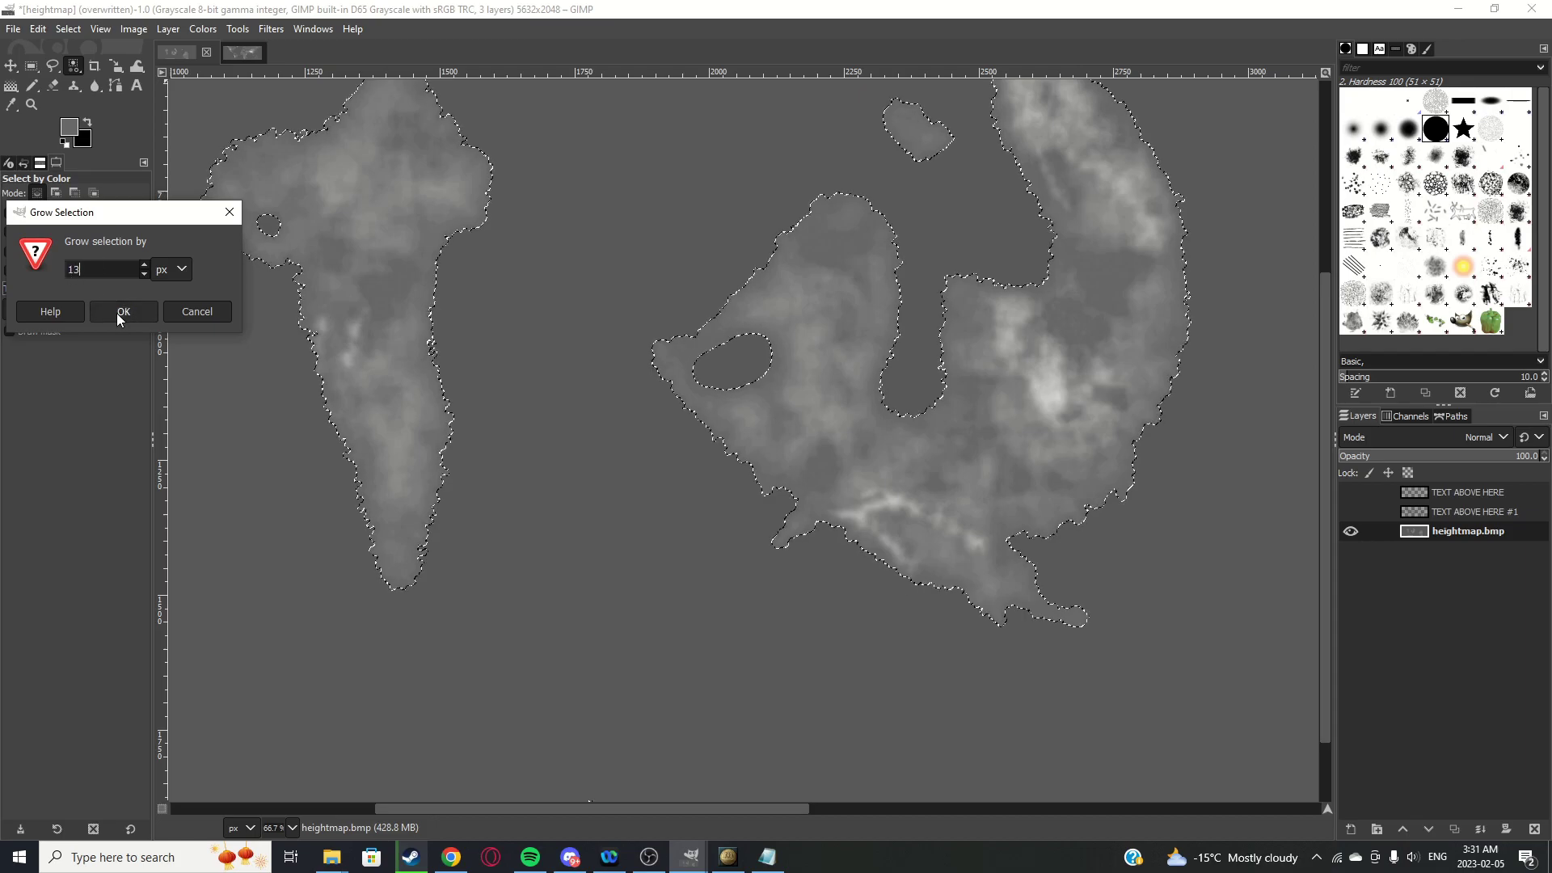
click(121, 312)
Activate the Pencil and briefly show both TEXT ABOVE HERE layers to compare the grown selection's edge with the existing coastal bands
click(33, 86)
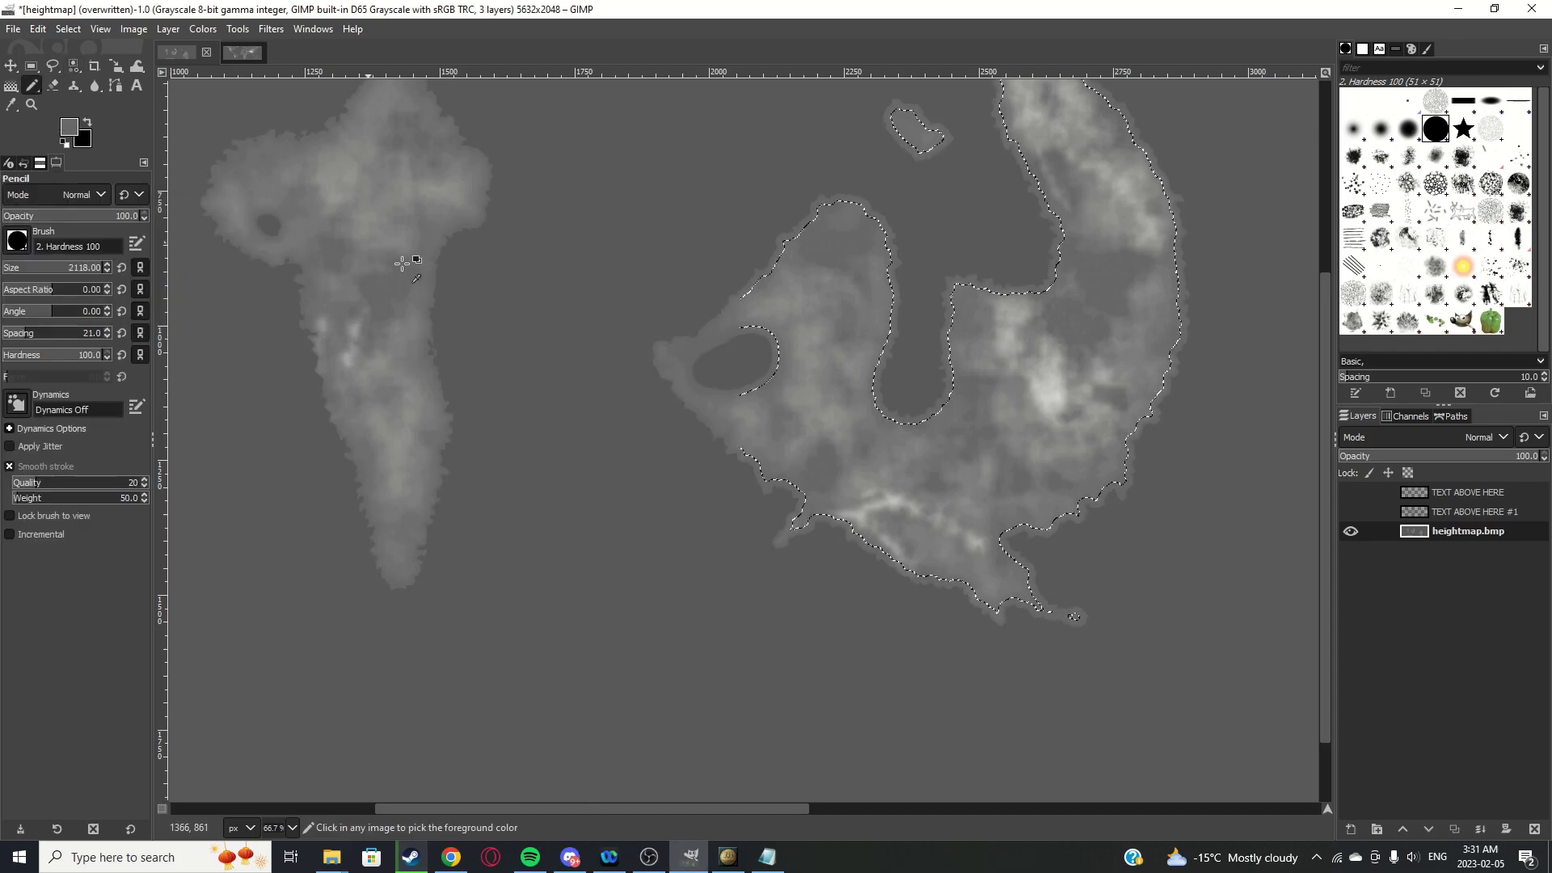
scroll(440, 267, up, 8)
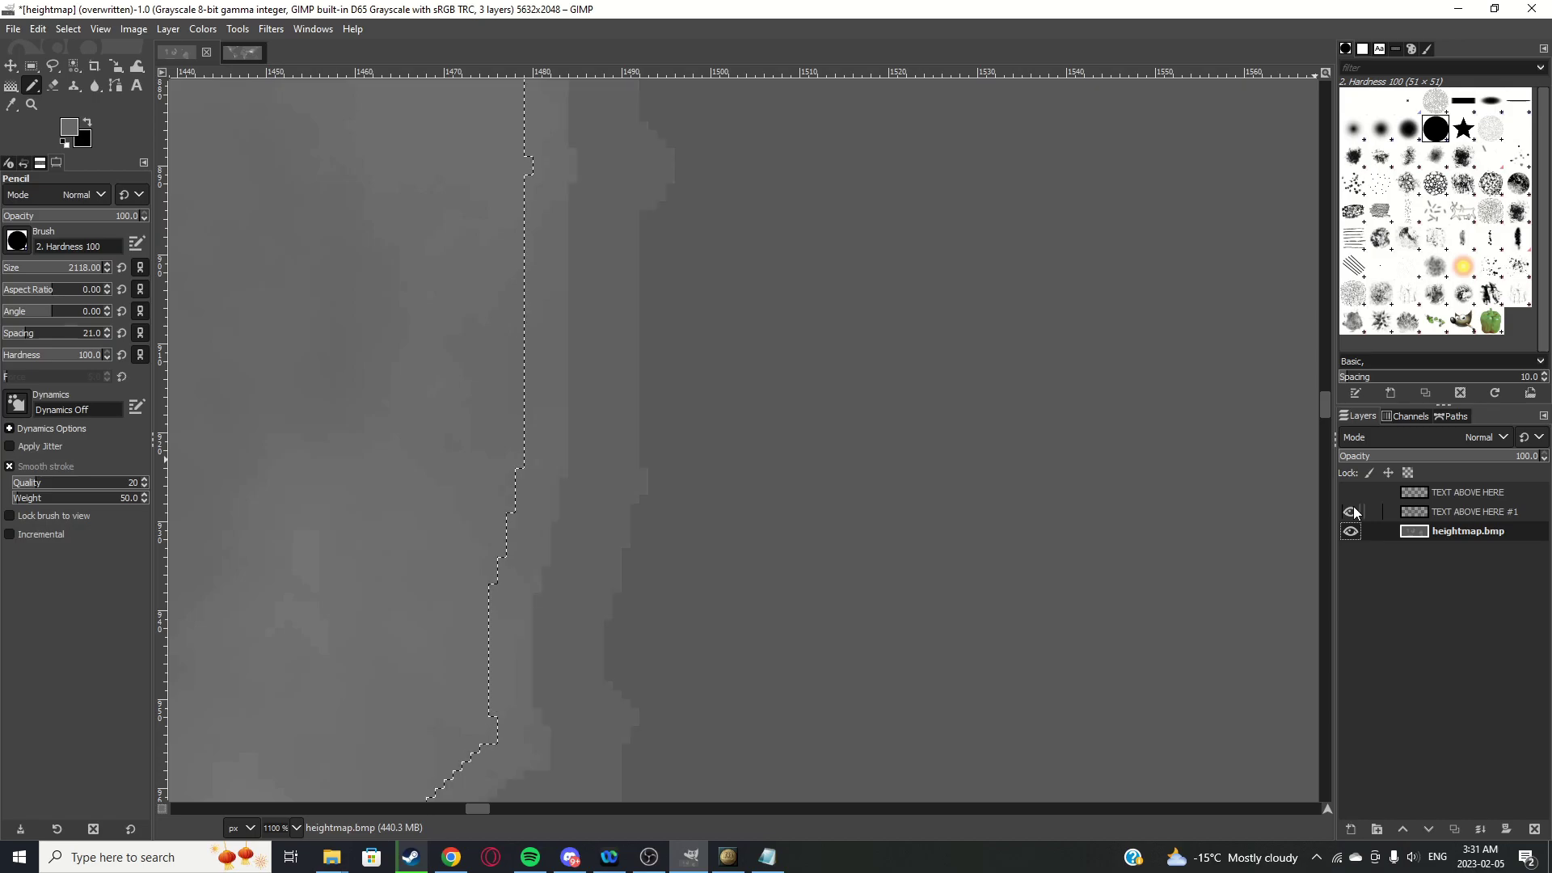
click(1352, 493)
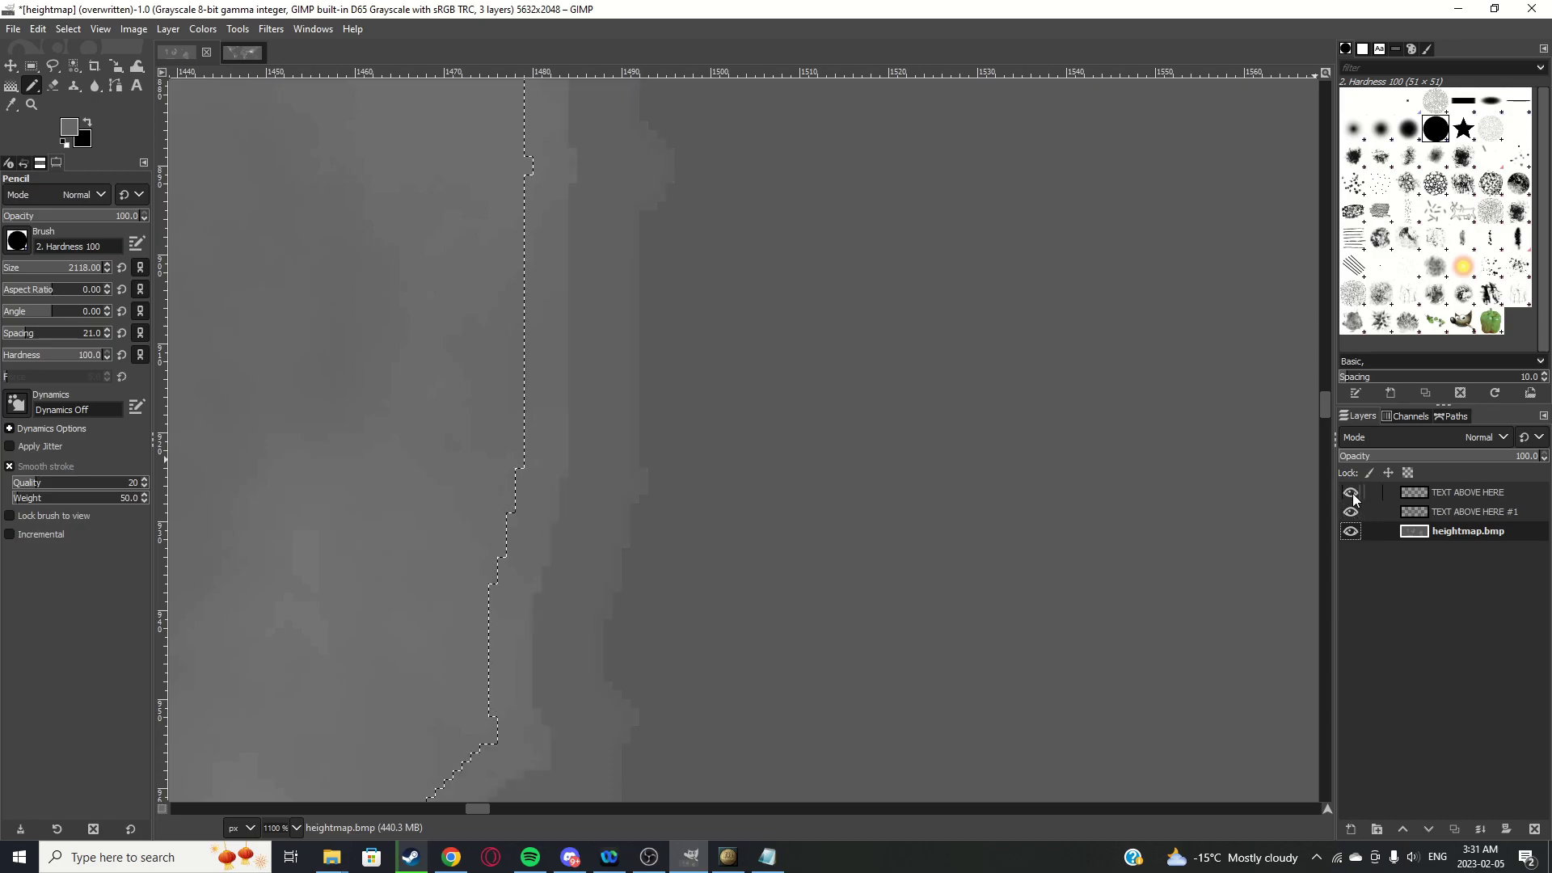
click(1355, 512)
scroll(1075, 375, down, 10)
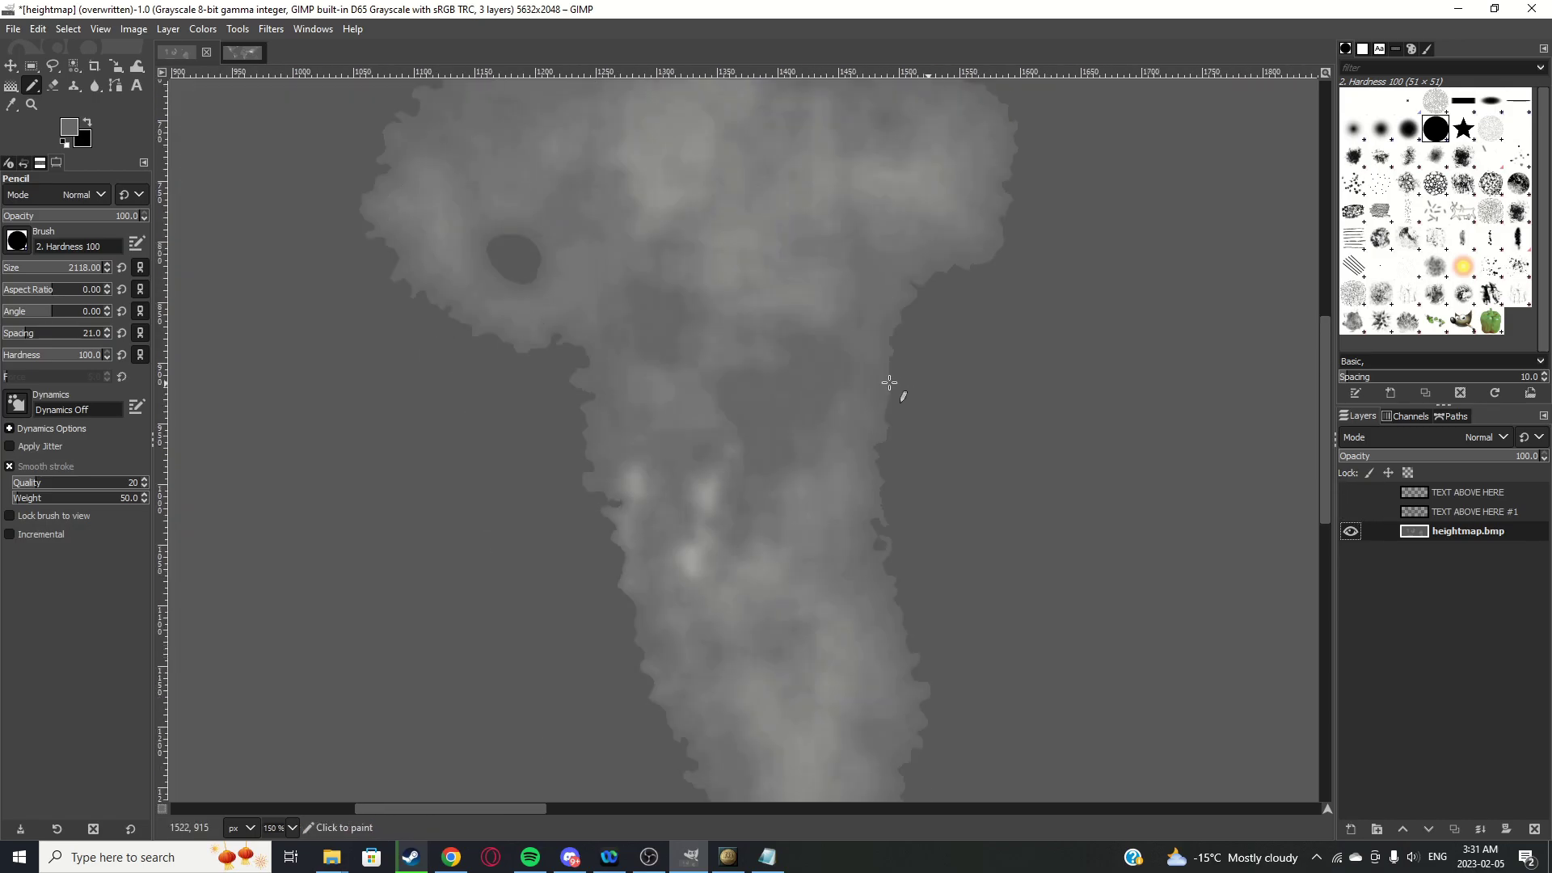
Add a new transparent layer directly above heightmap.bmp for the next coastal band
click(1350, 829)
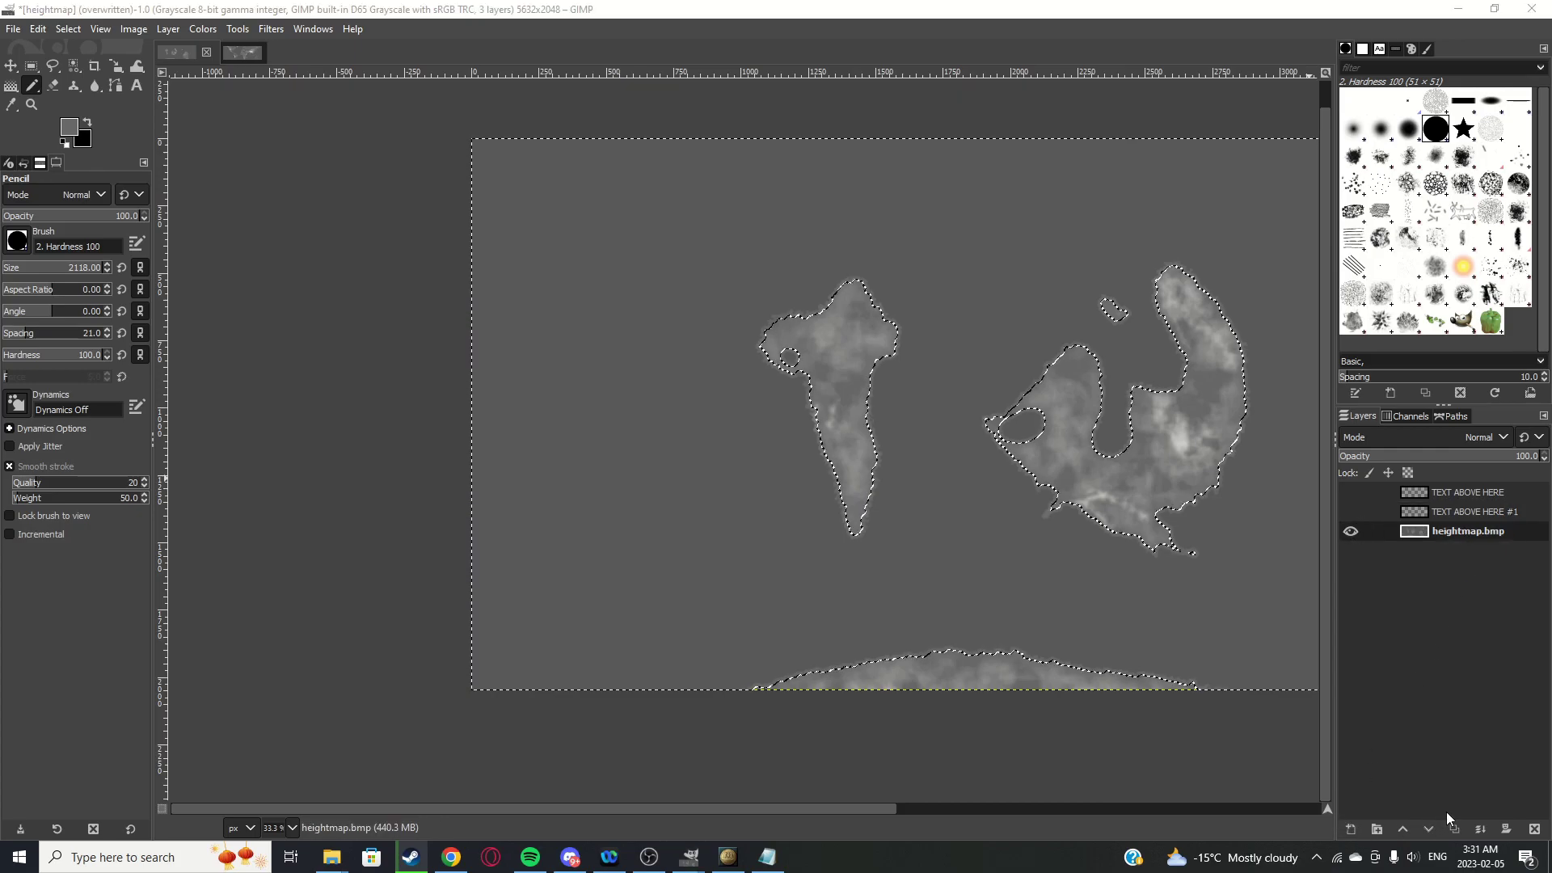
click(1445, 808)
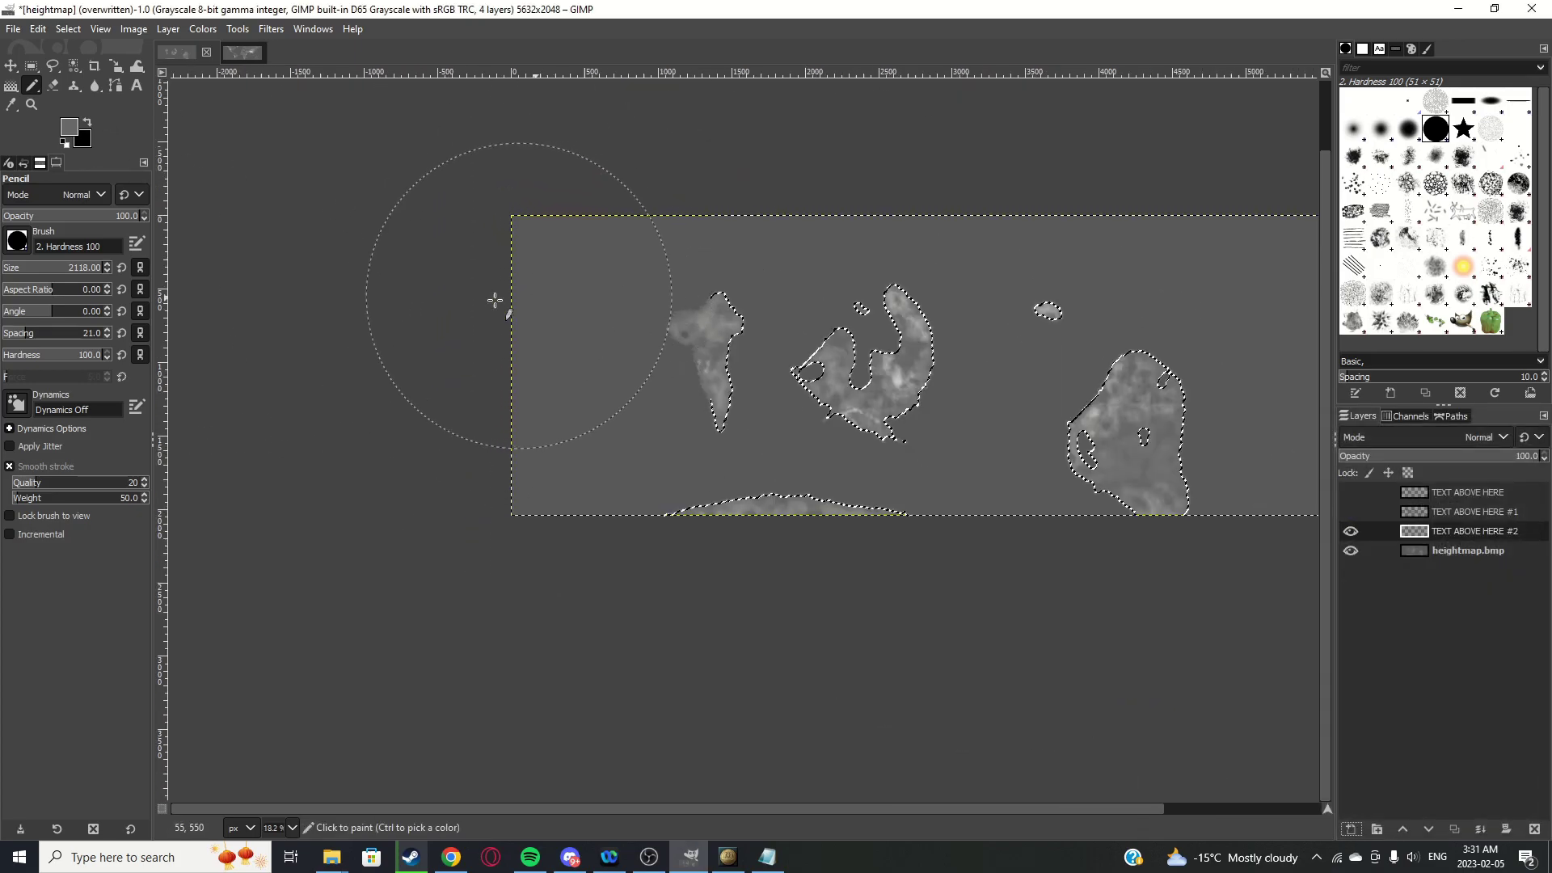
Paint the grown selection grey on the TEXT ABOVE HERE #2 layer and delete the original sea area from that layer
scroll(555, 279, down, 3)
mouse_move(1023, 308)
mouse_down()
mouse_move(962, 387)
mouse_move(405, 419)
mouse_move(453, 404)
mouse_up()
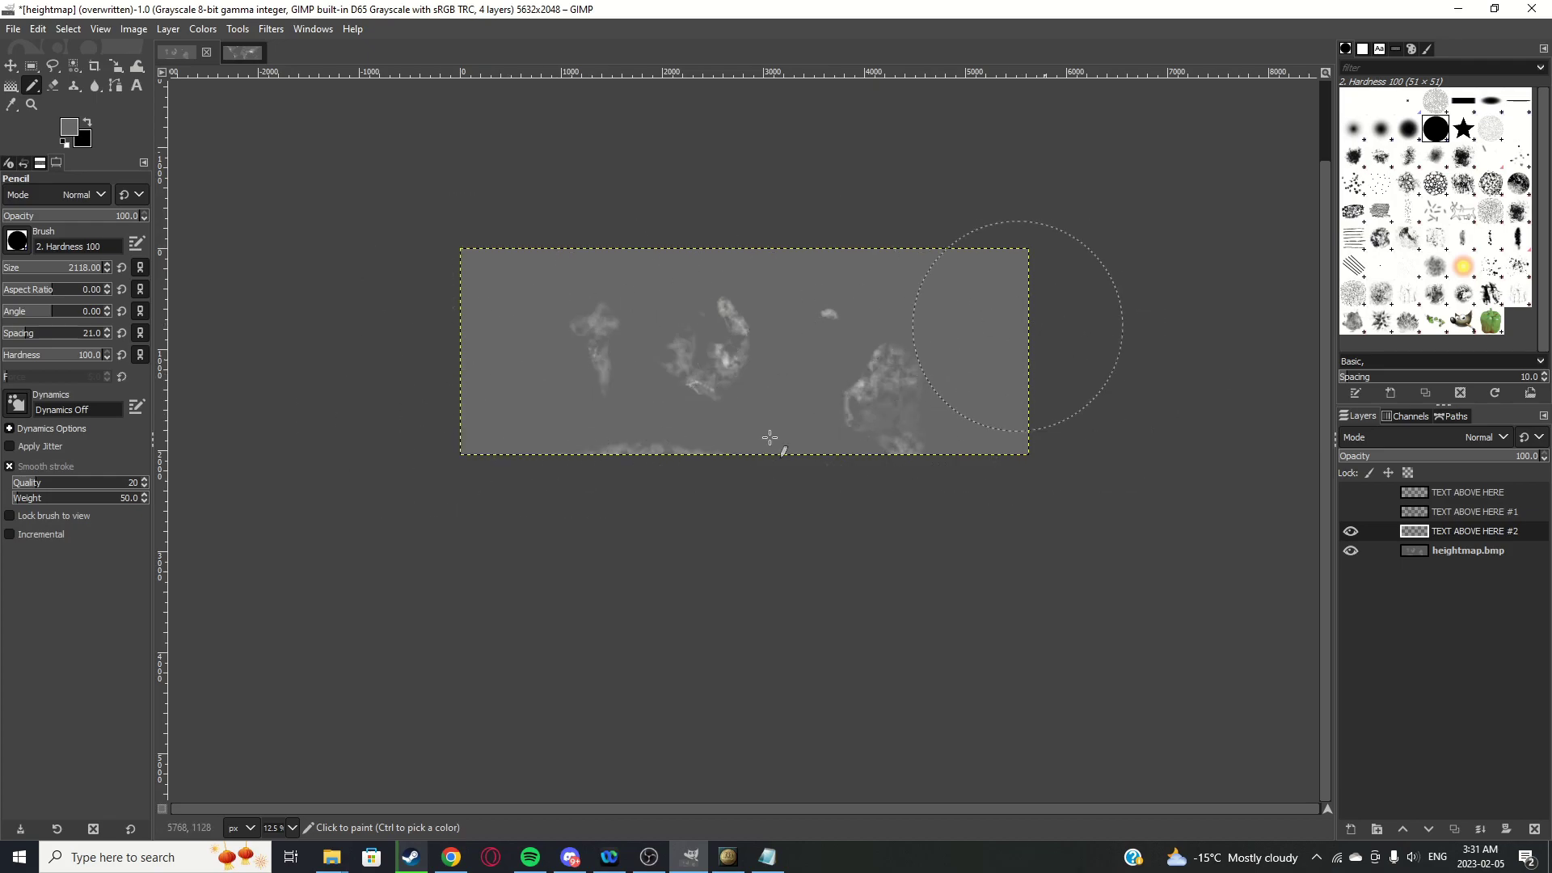
click(1351, 531)
click(1428, 553)
click(74, 66)
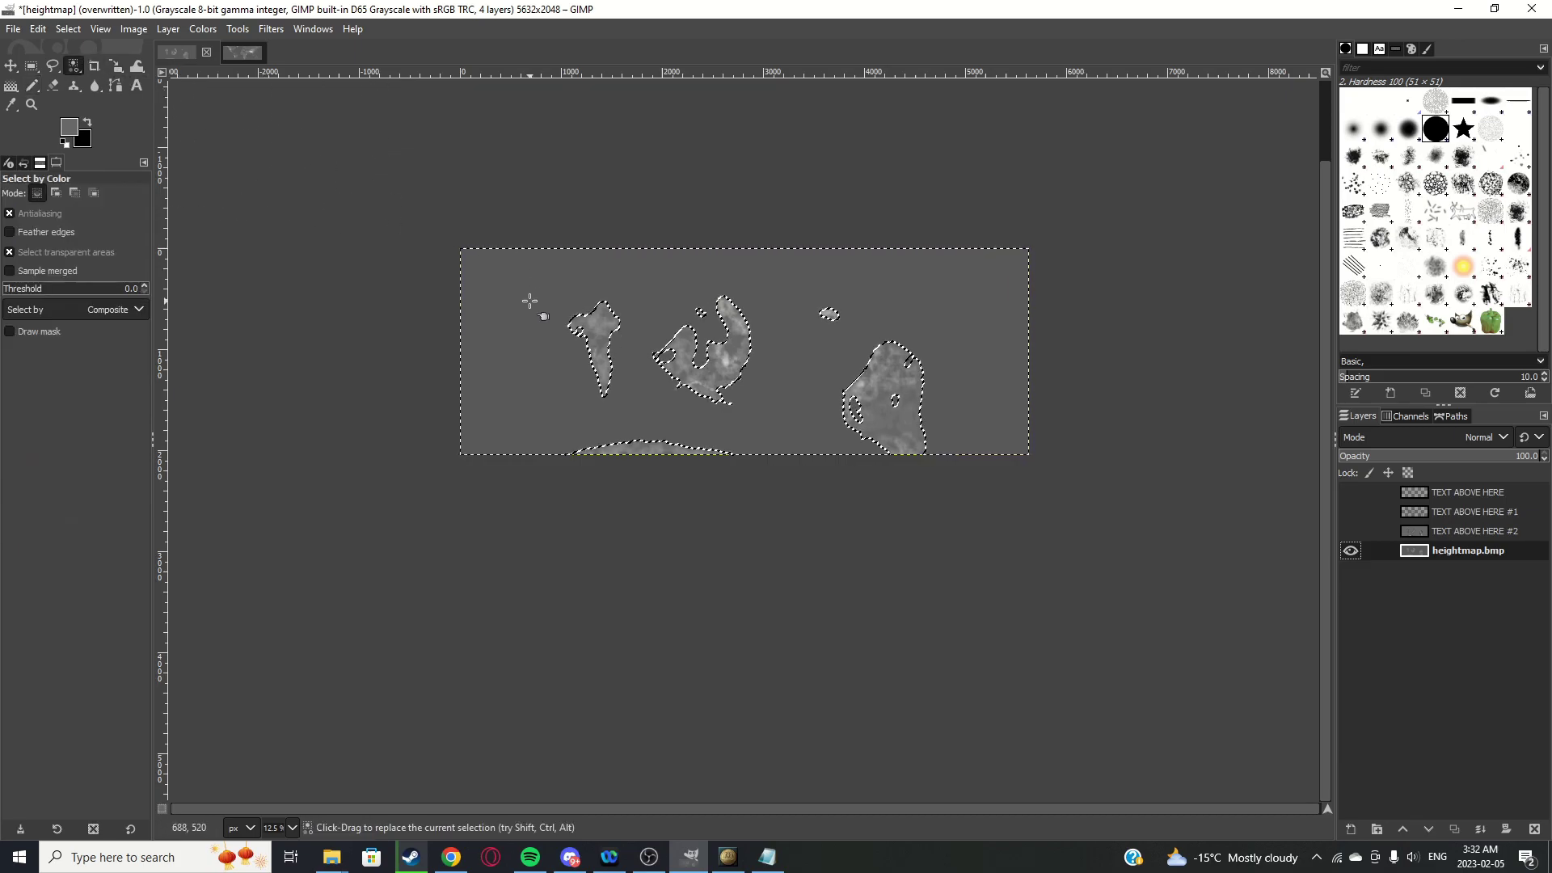
click(1351, 531)
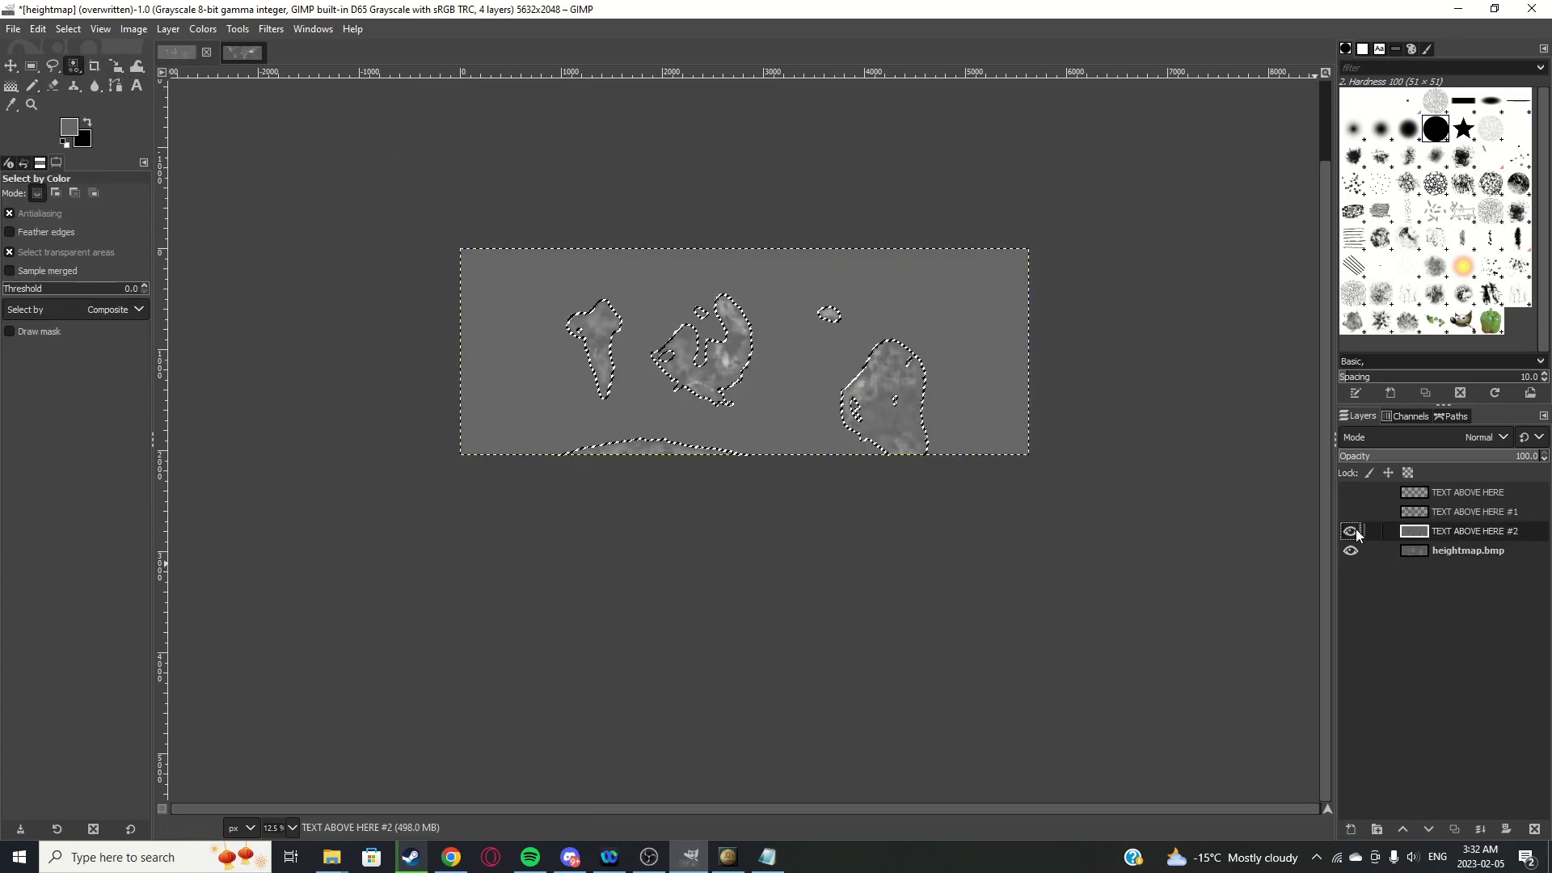
key(Delete)
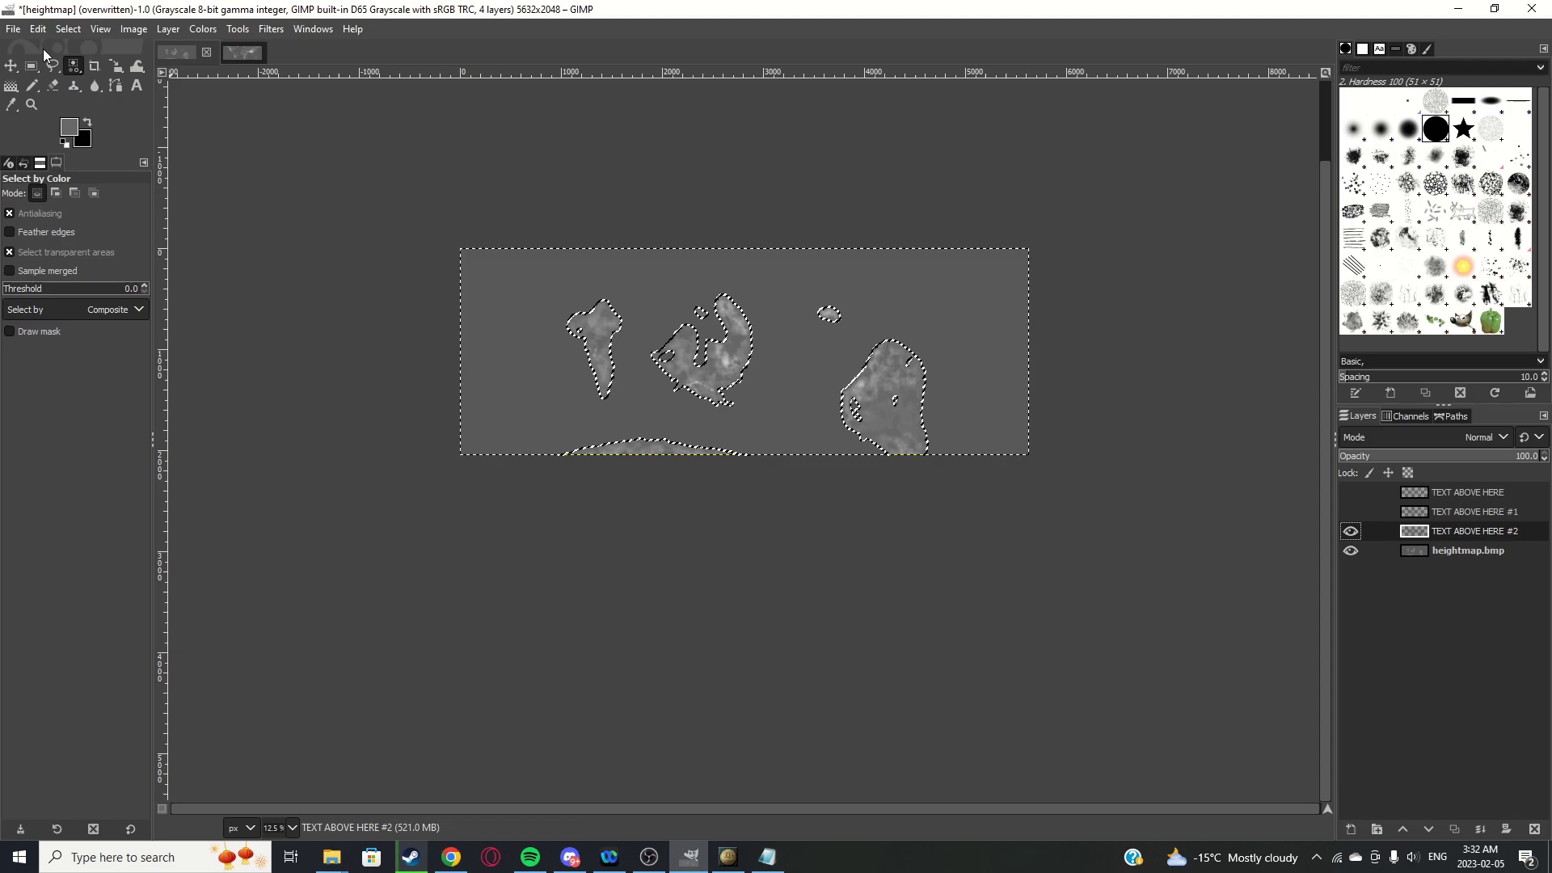
Clear the selection and show the hidden TEXT ABOVE HERE and TEXT ABOVE HERE #1 layers again
key(r)
scroll(295, 380, up, 9)
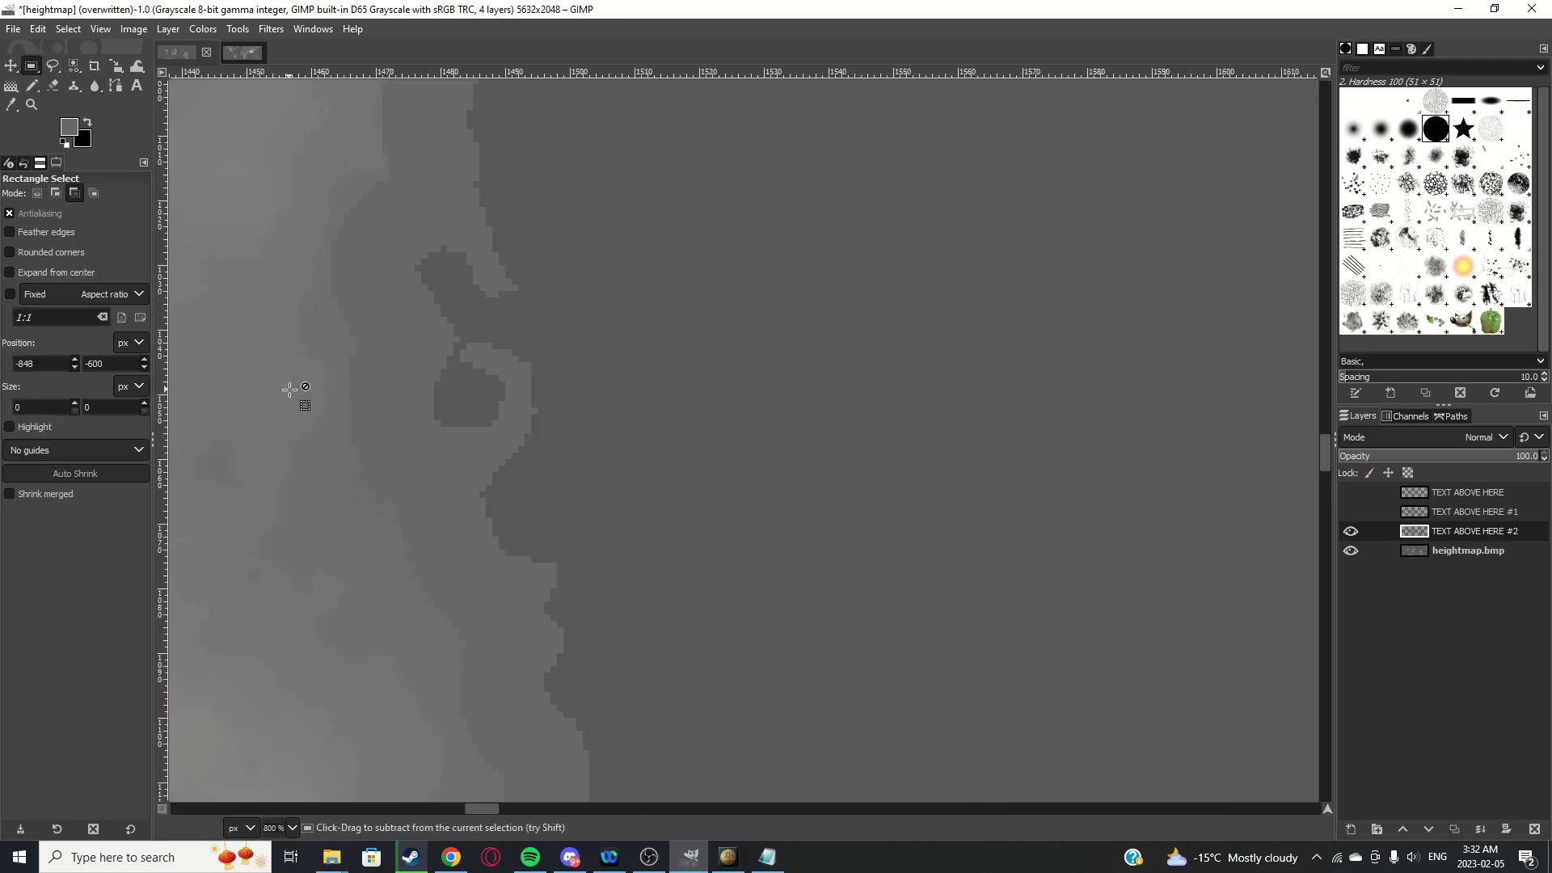
scroll(485, 356, down, 2)
scroll(561, 455, up, 6)
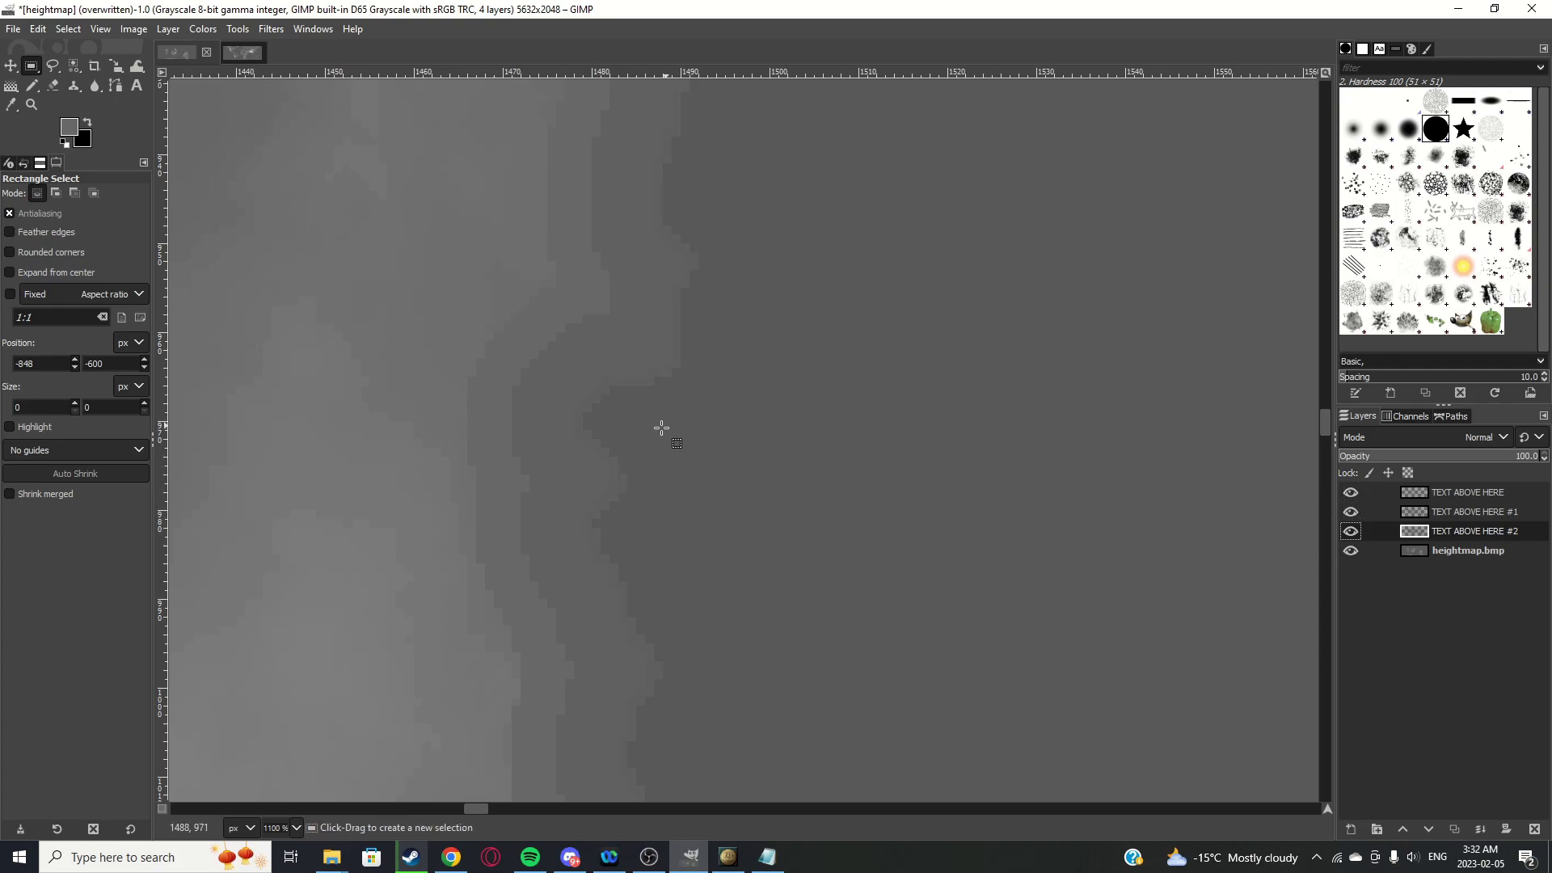
Examine the transitions between the grey coastal bands along the western landmass's eastern shore
scroll(616, 236, up, 1)
scroll(598, 565, down, 2)
scroll(629, 333, up, 1)
scroll(645, 597, down, 2)
scroll(634, 240, up, 3)
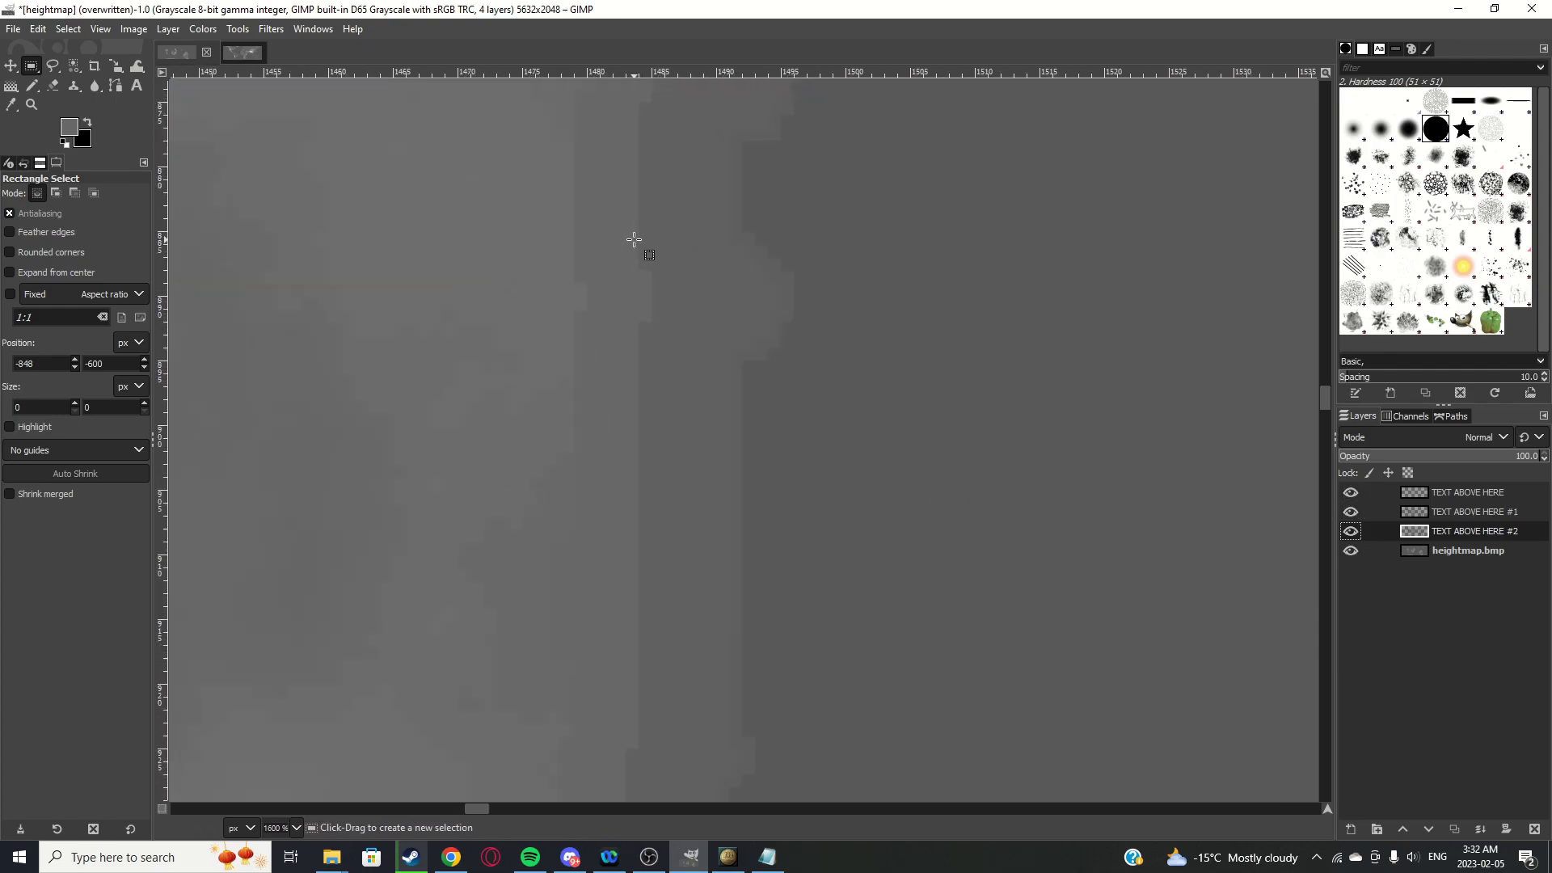
scroll(632, 267, down, 4)
scroll(642, 527, up, 6)
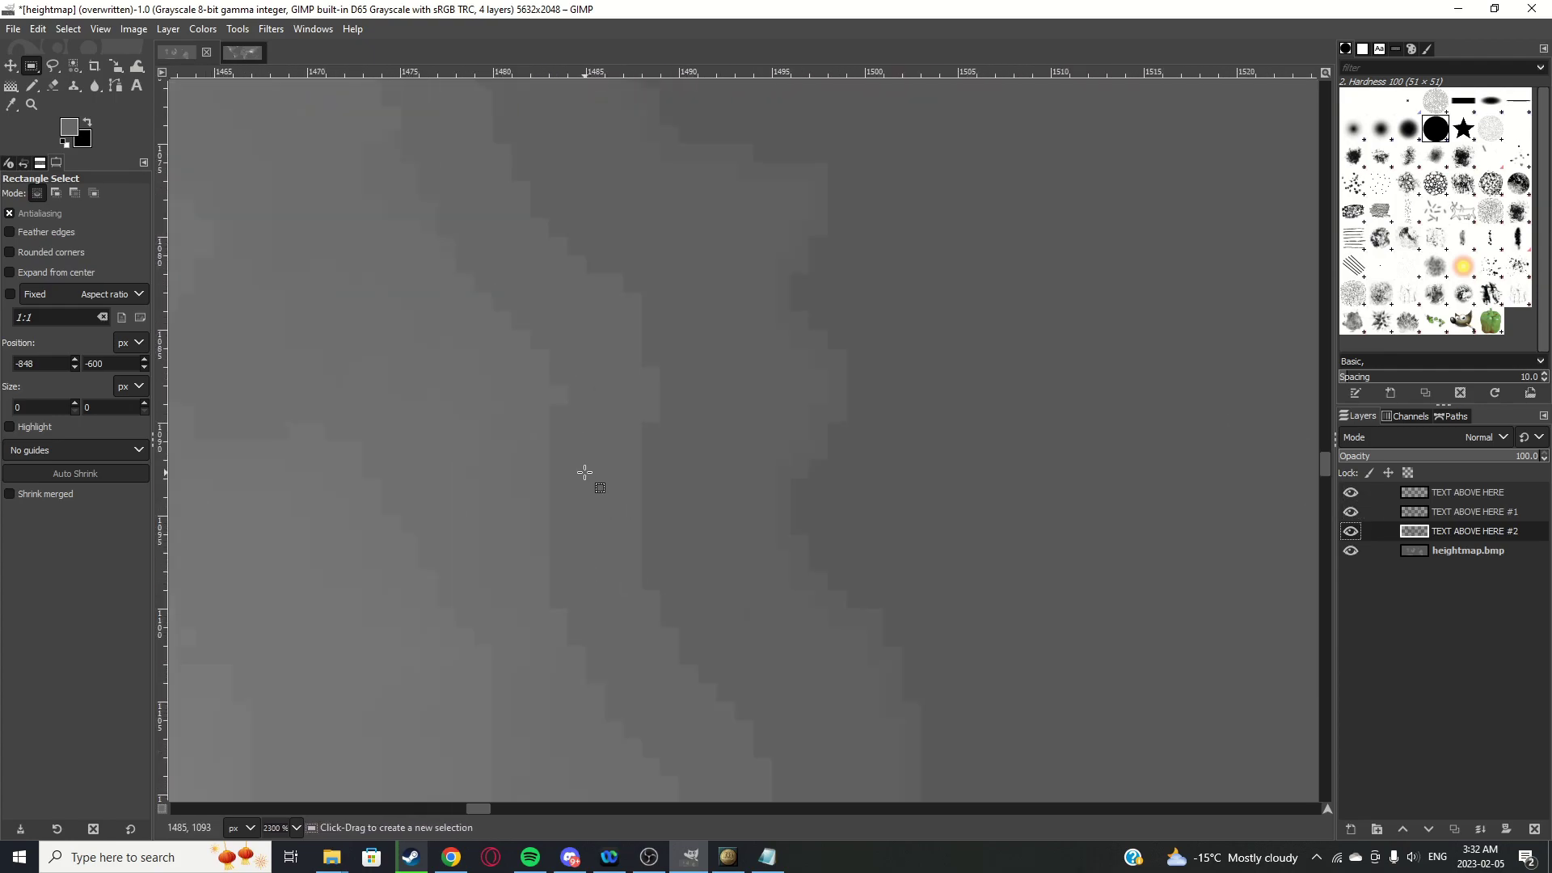
scroll(585, 472, down, 7)
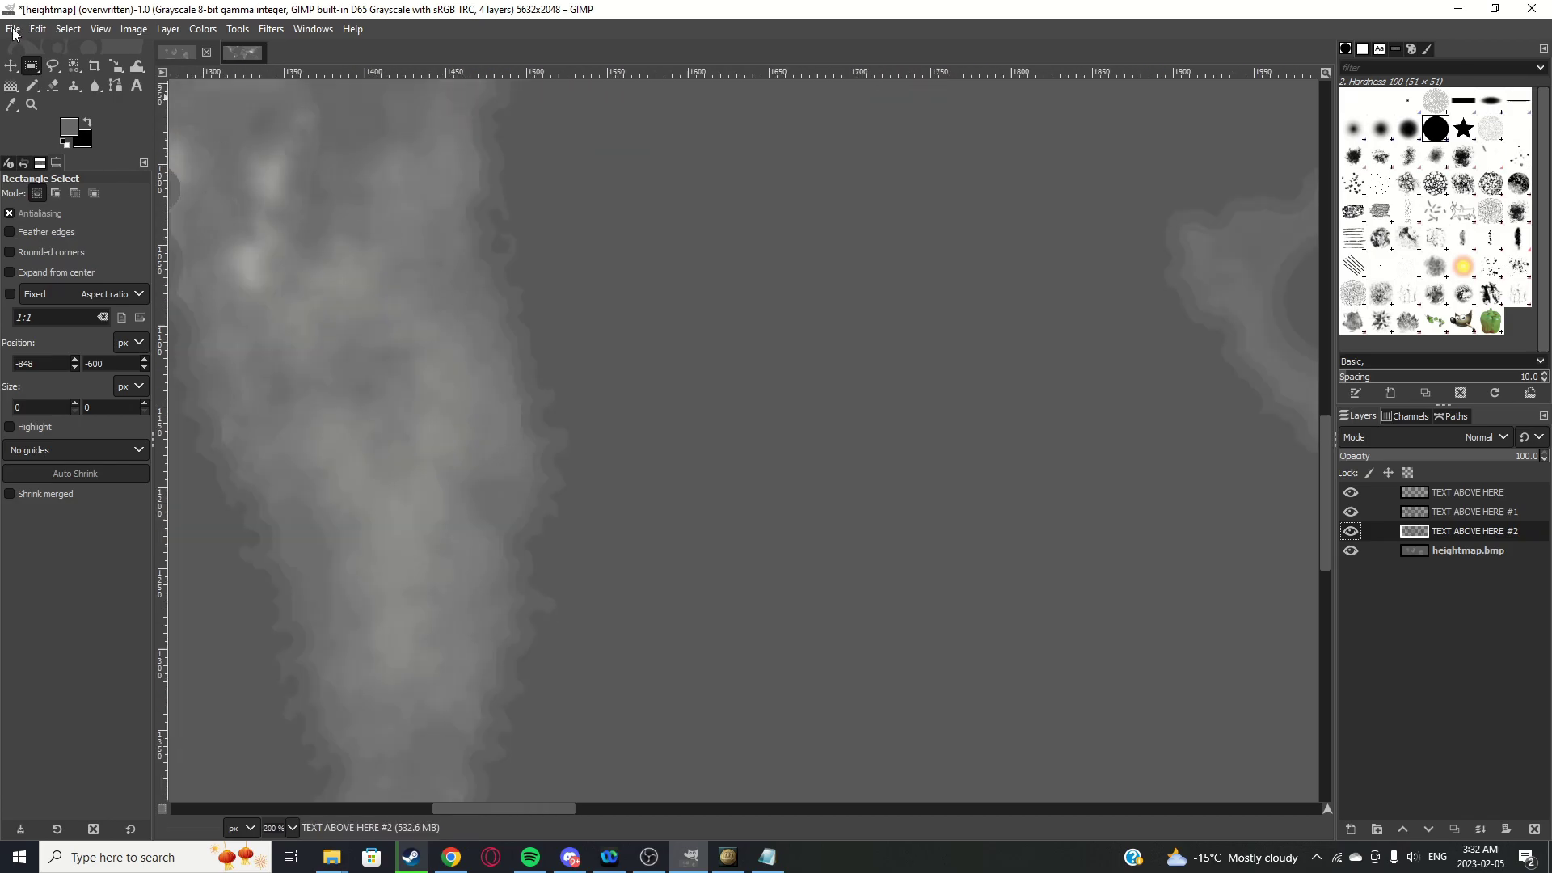
Overwrite heightmap.bmp with the layered image, switch to Hearts of Iron IV and reload the map in Nudge
click(13, 30)
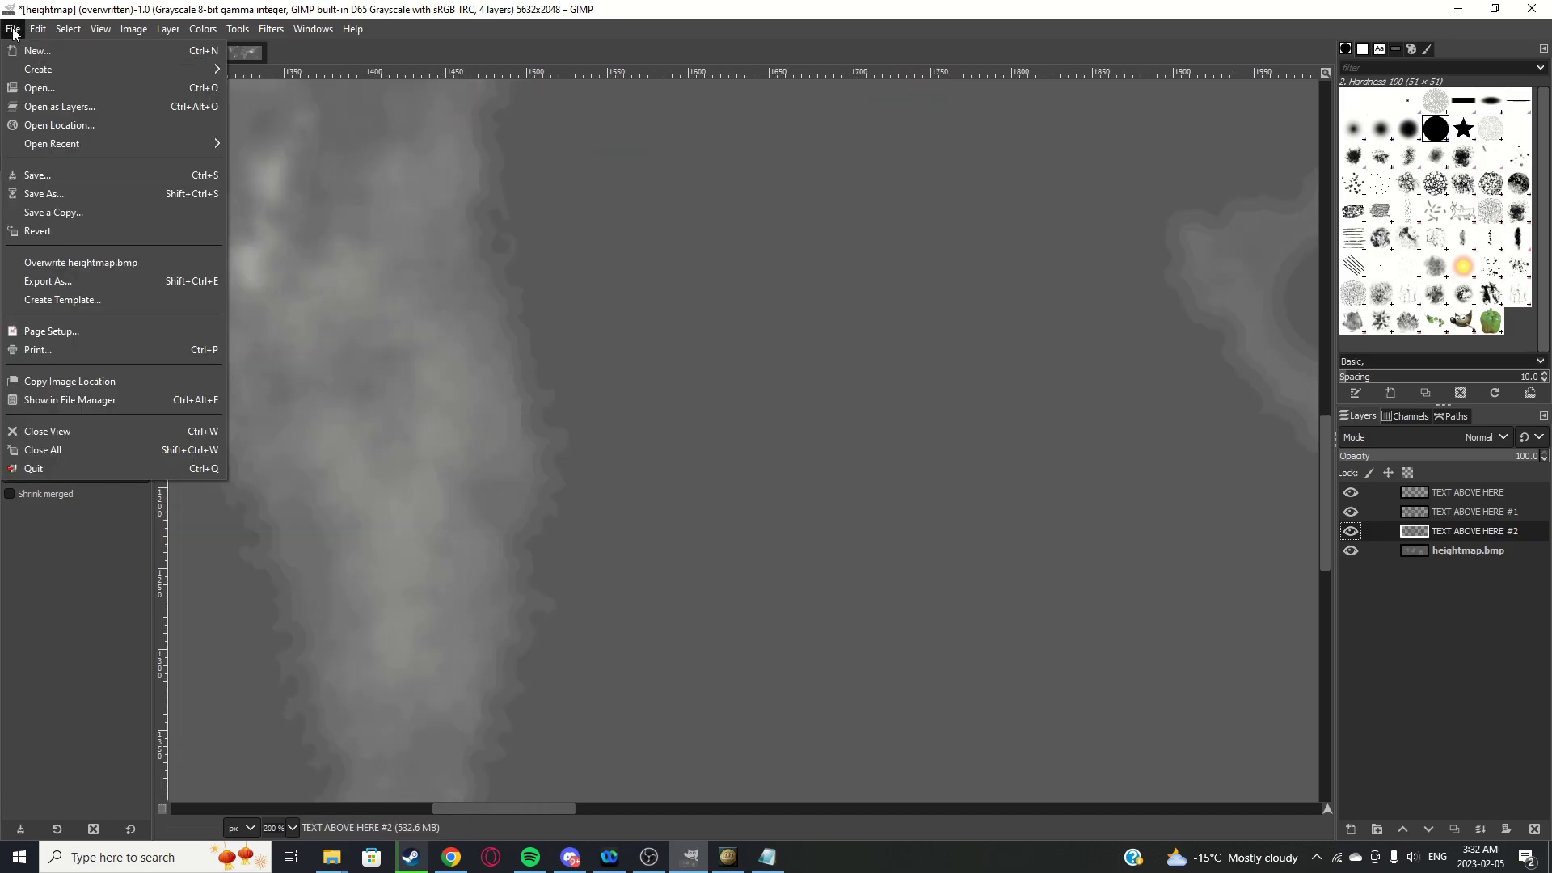
click(160, 264)
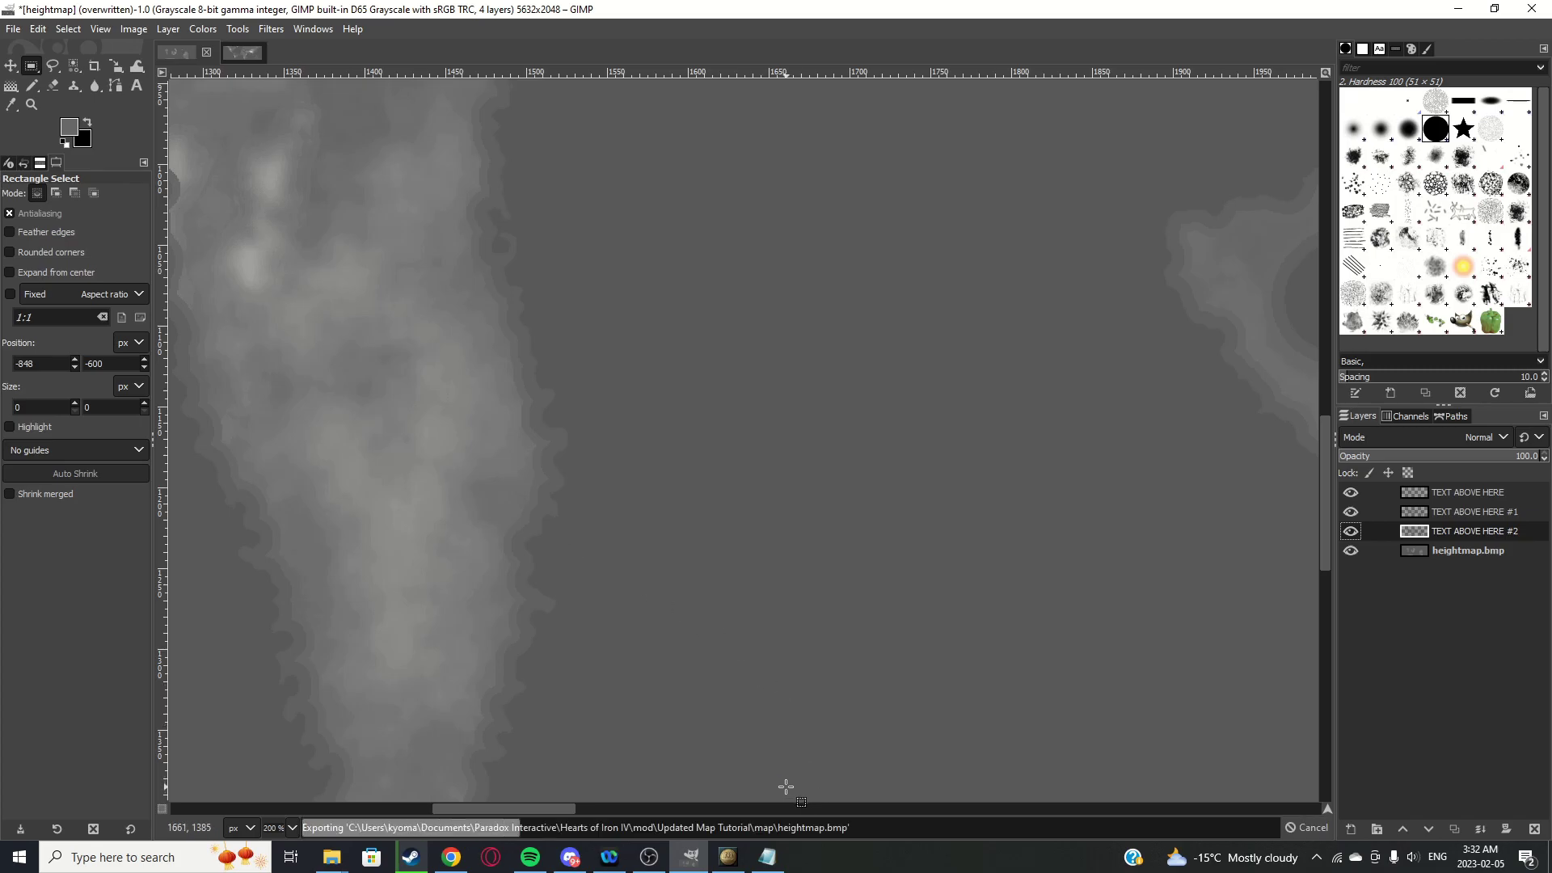
click(727, 856)
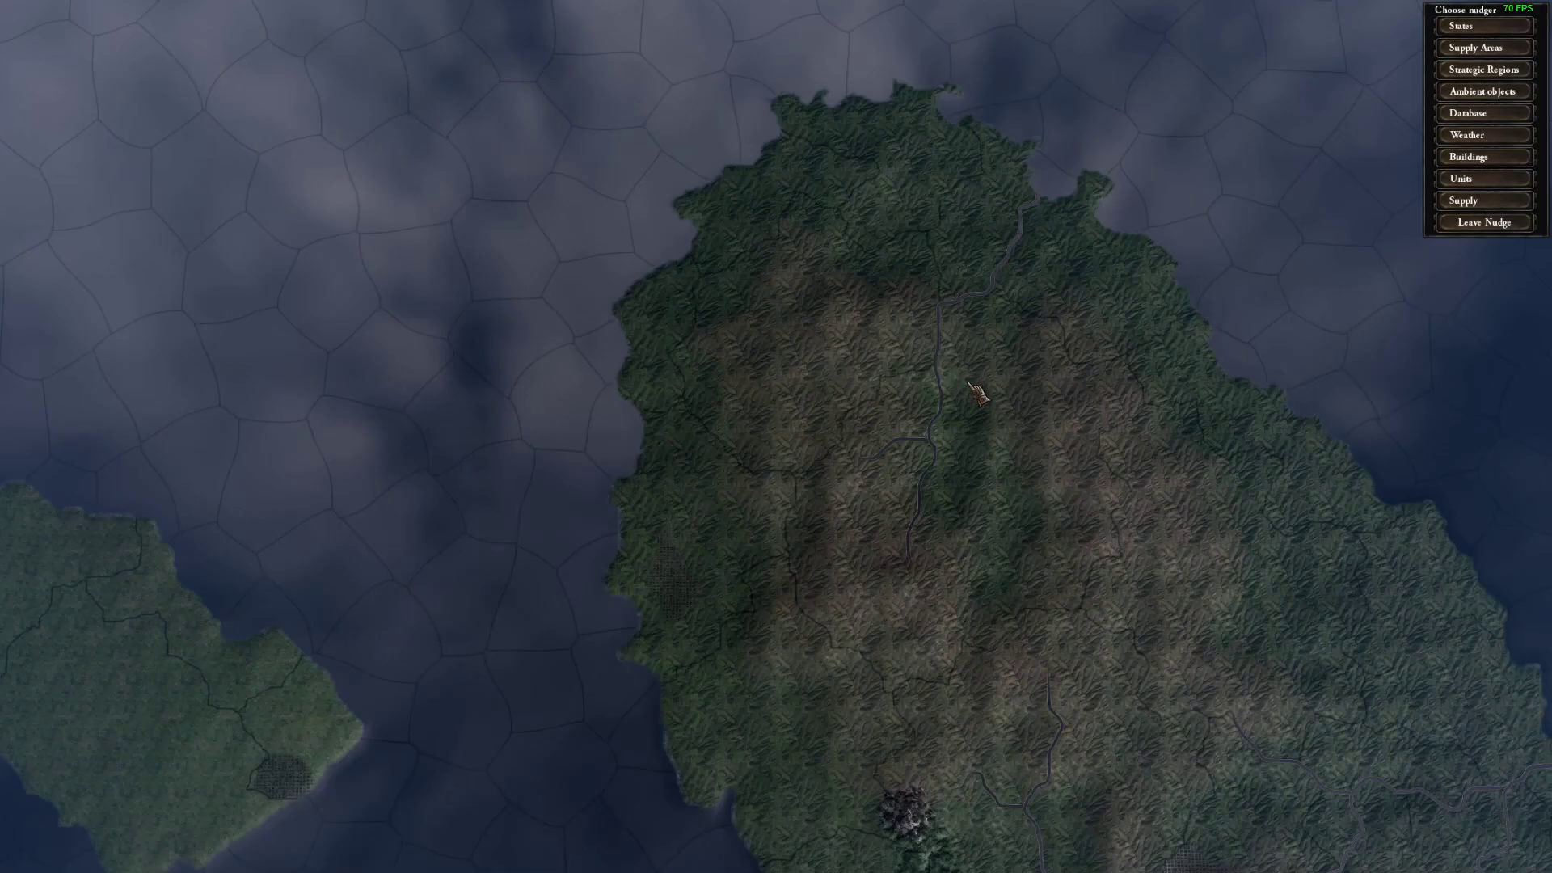
key(alt+Tab)
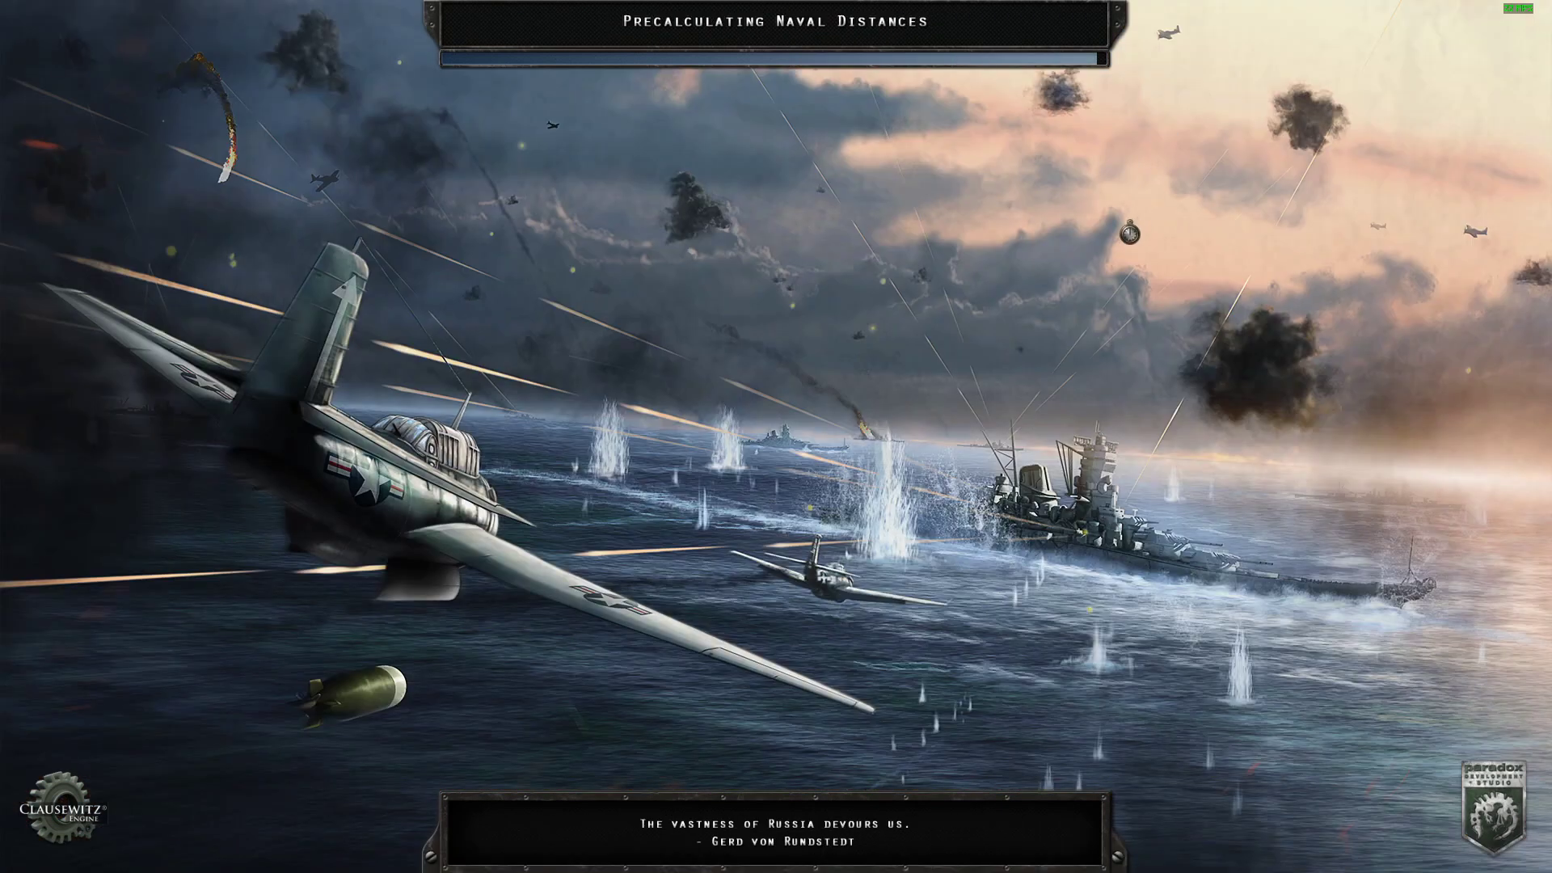
click(790, 433)
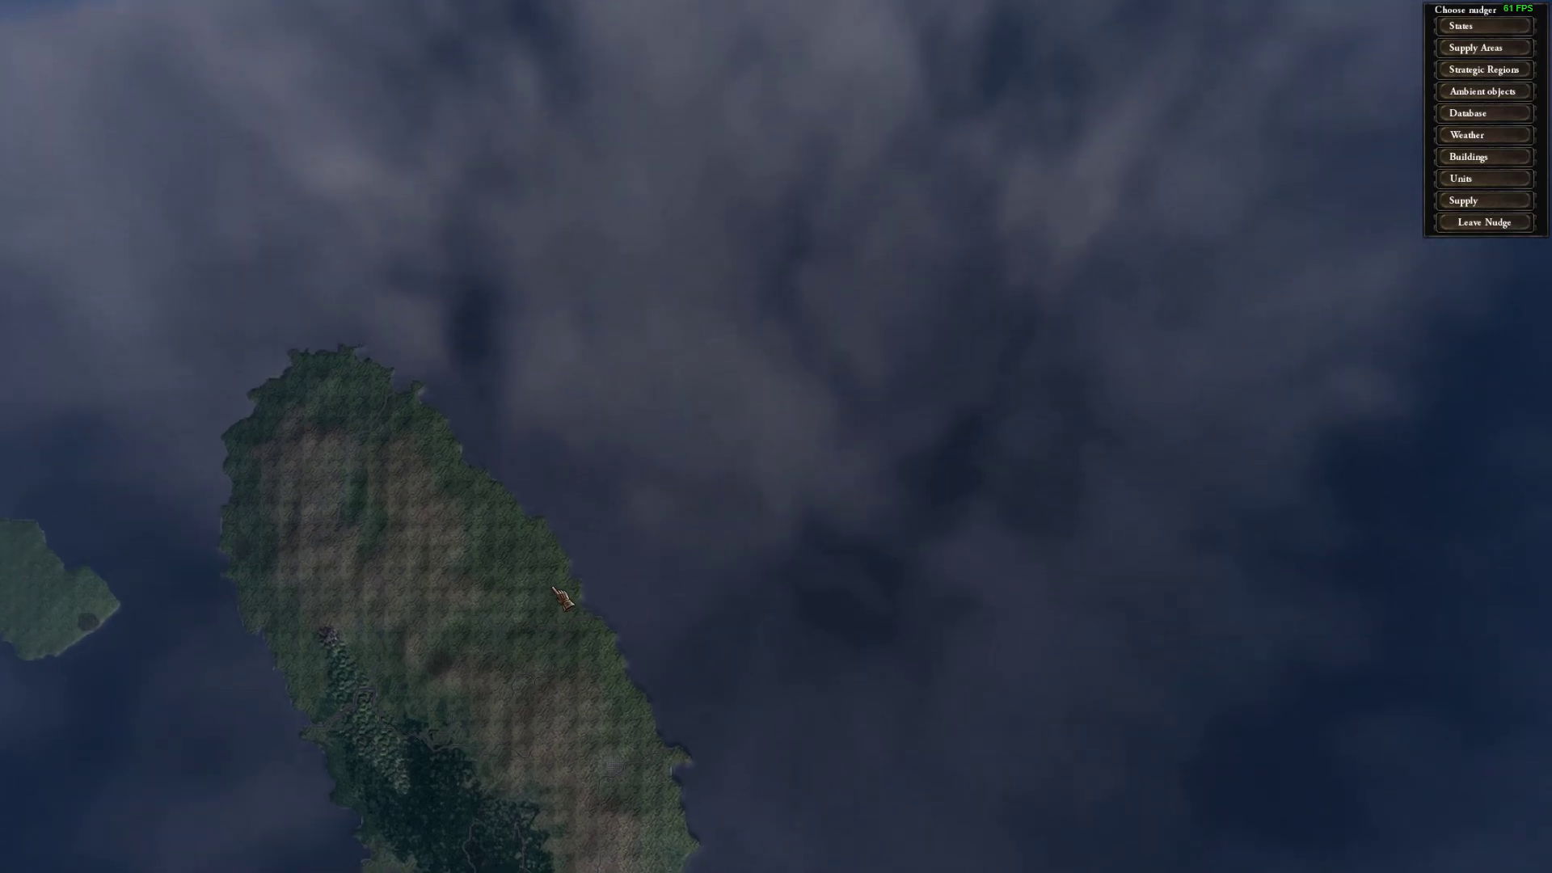
Examine the reloaded coastline in Nudge, following the shores around the river mouth, the cities and the bays
scroll(548, 558, up, 5)
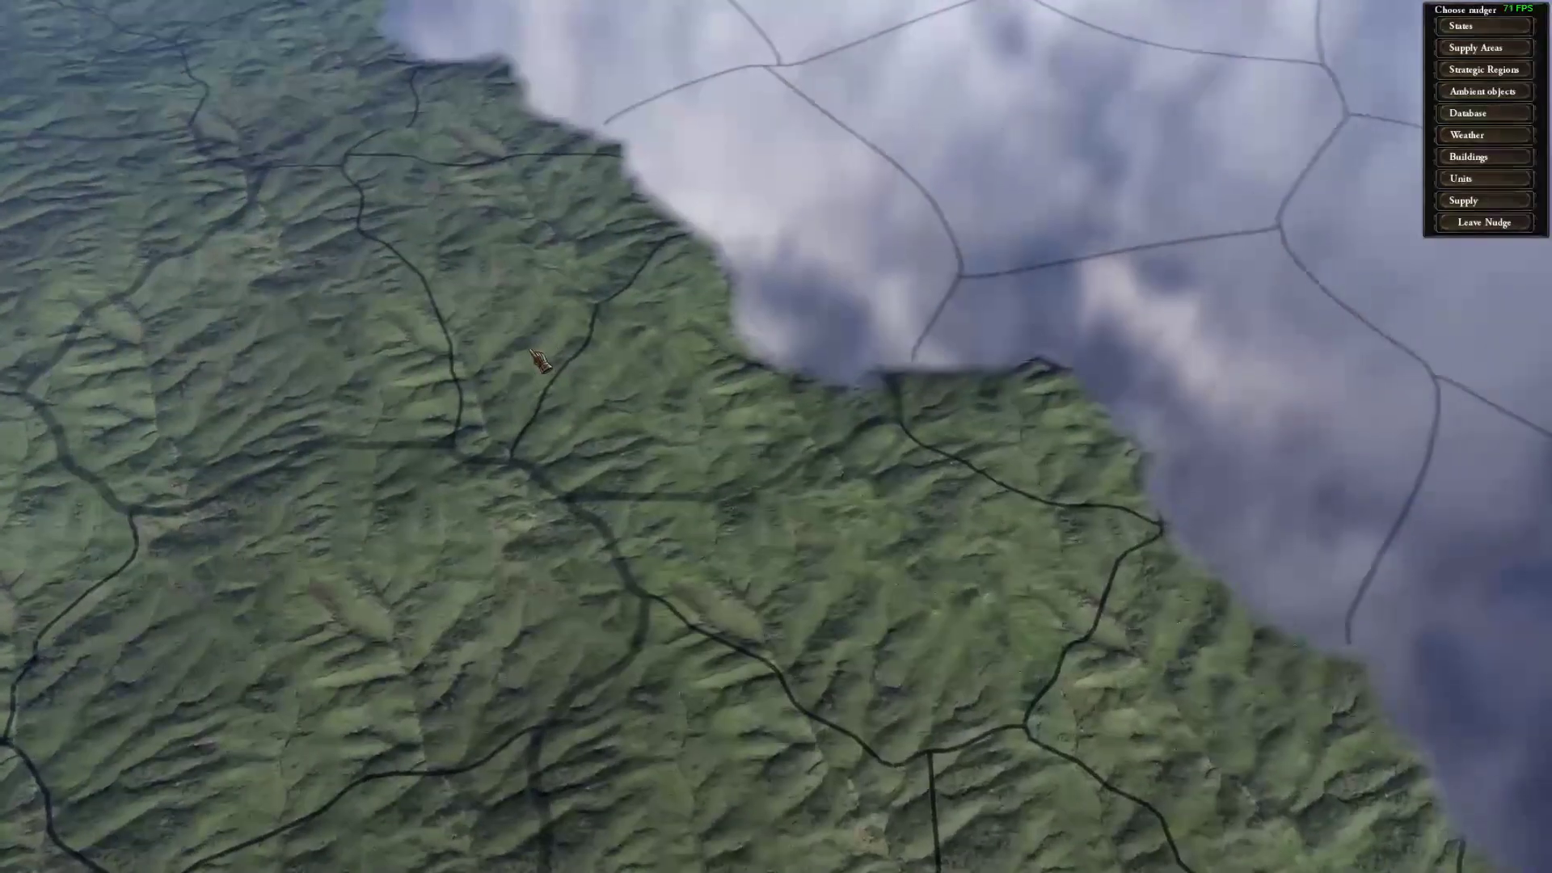
scroll(614, 322, up, 5)
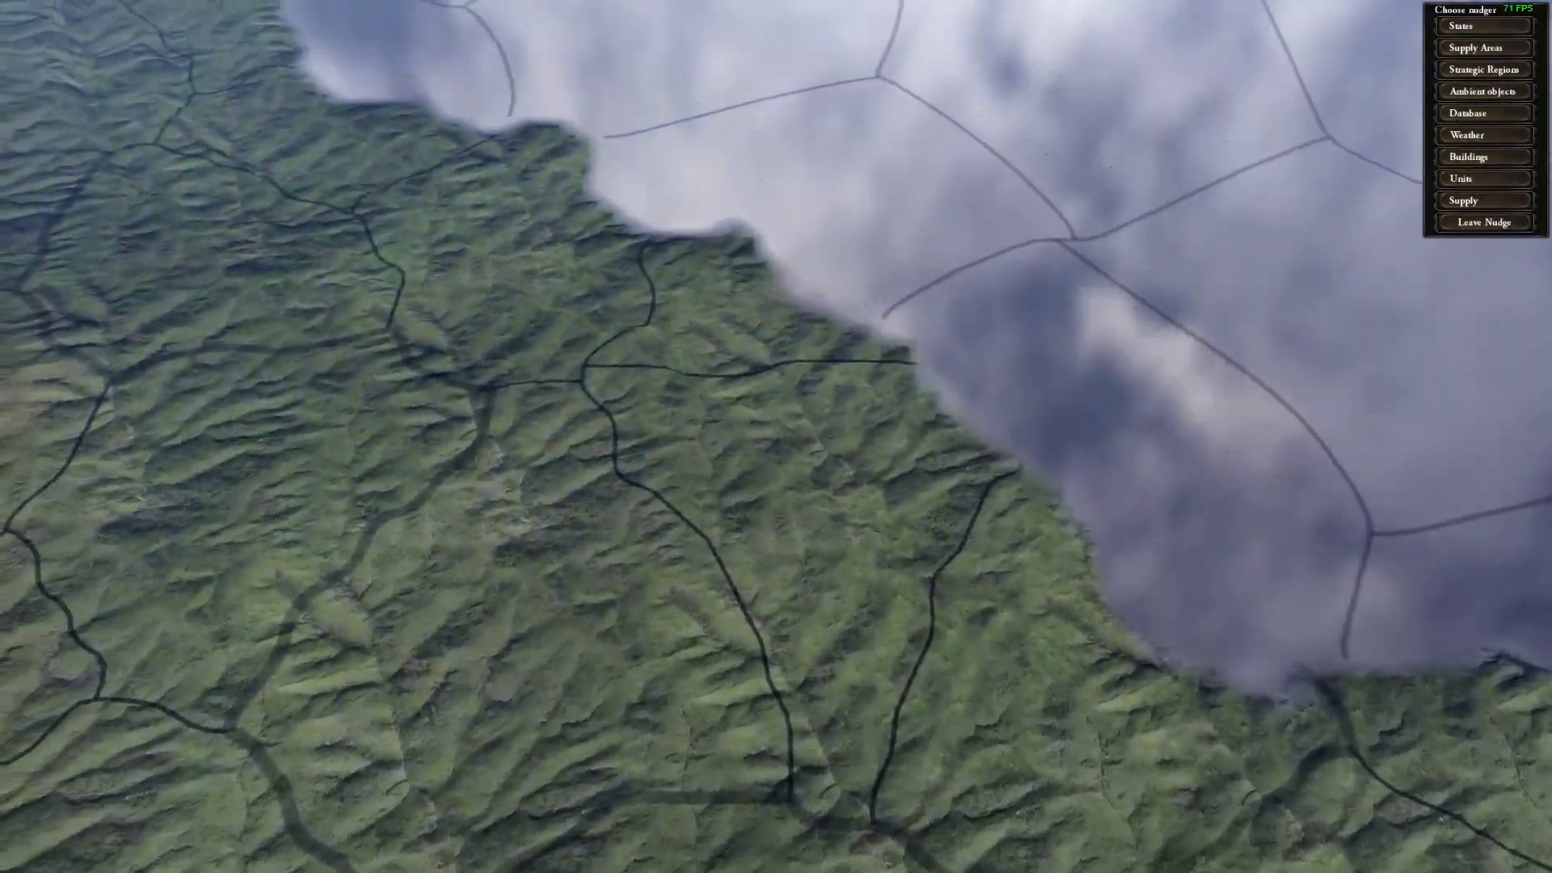
key(Up)
key(Left)
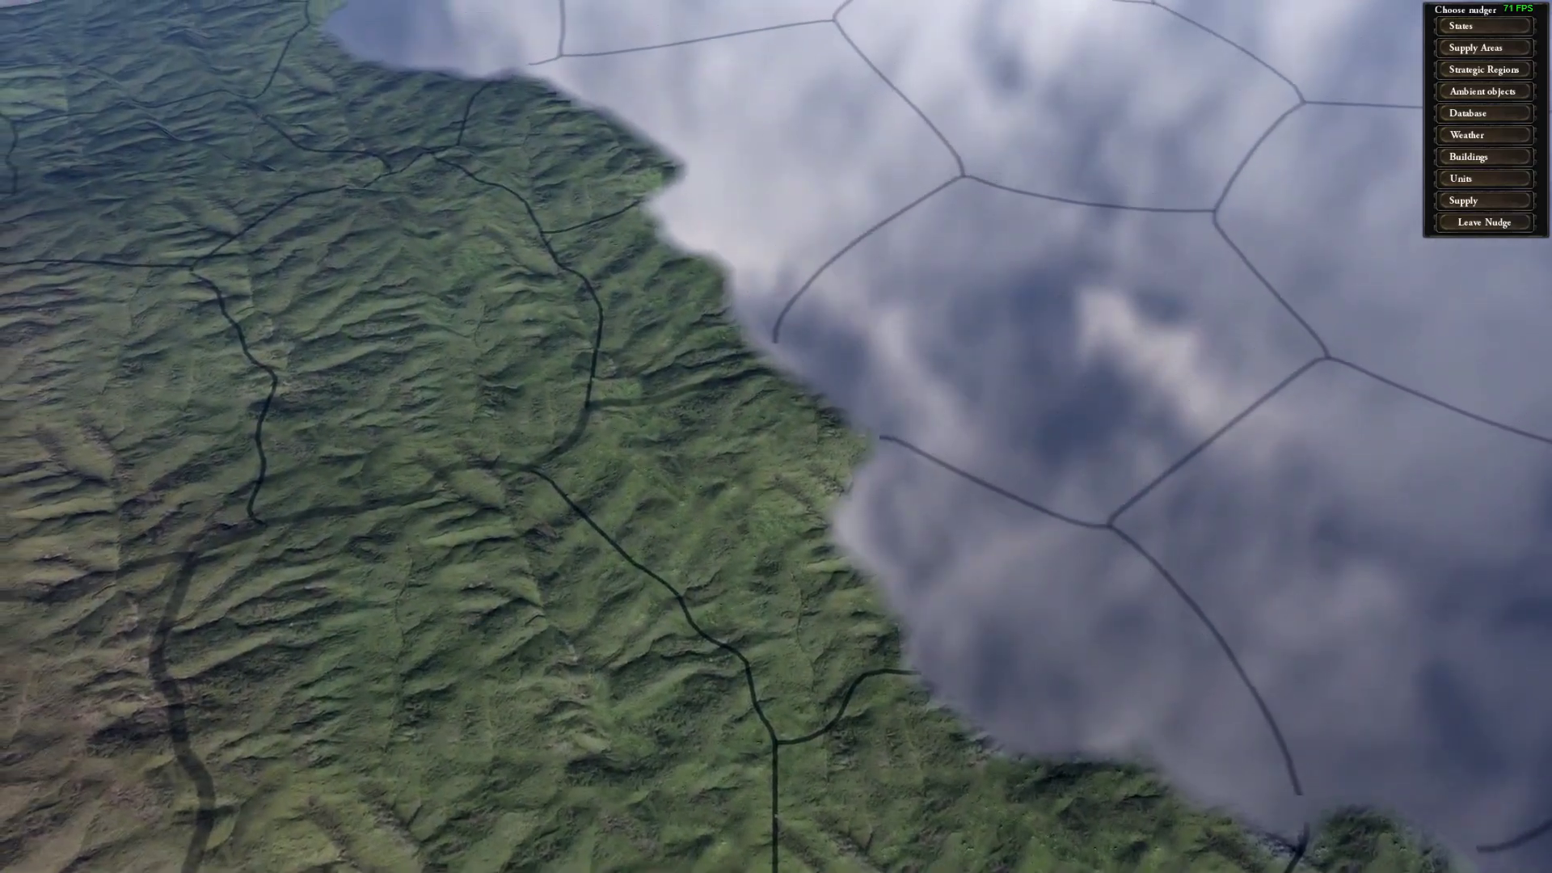
key(Up)
key(Left)
key(Up)
key(Left)
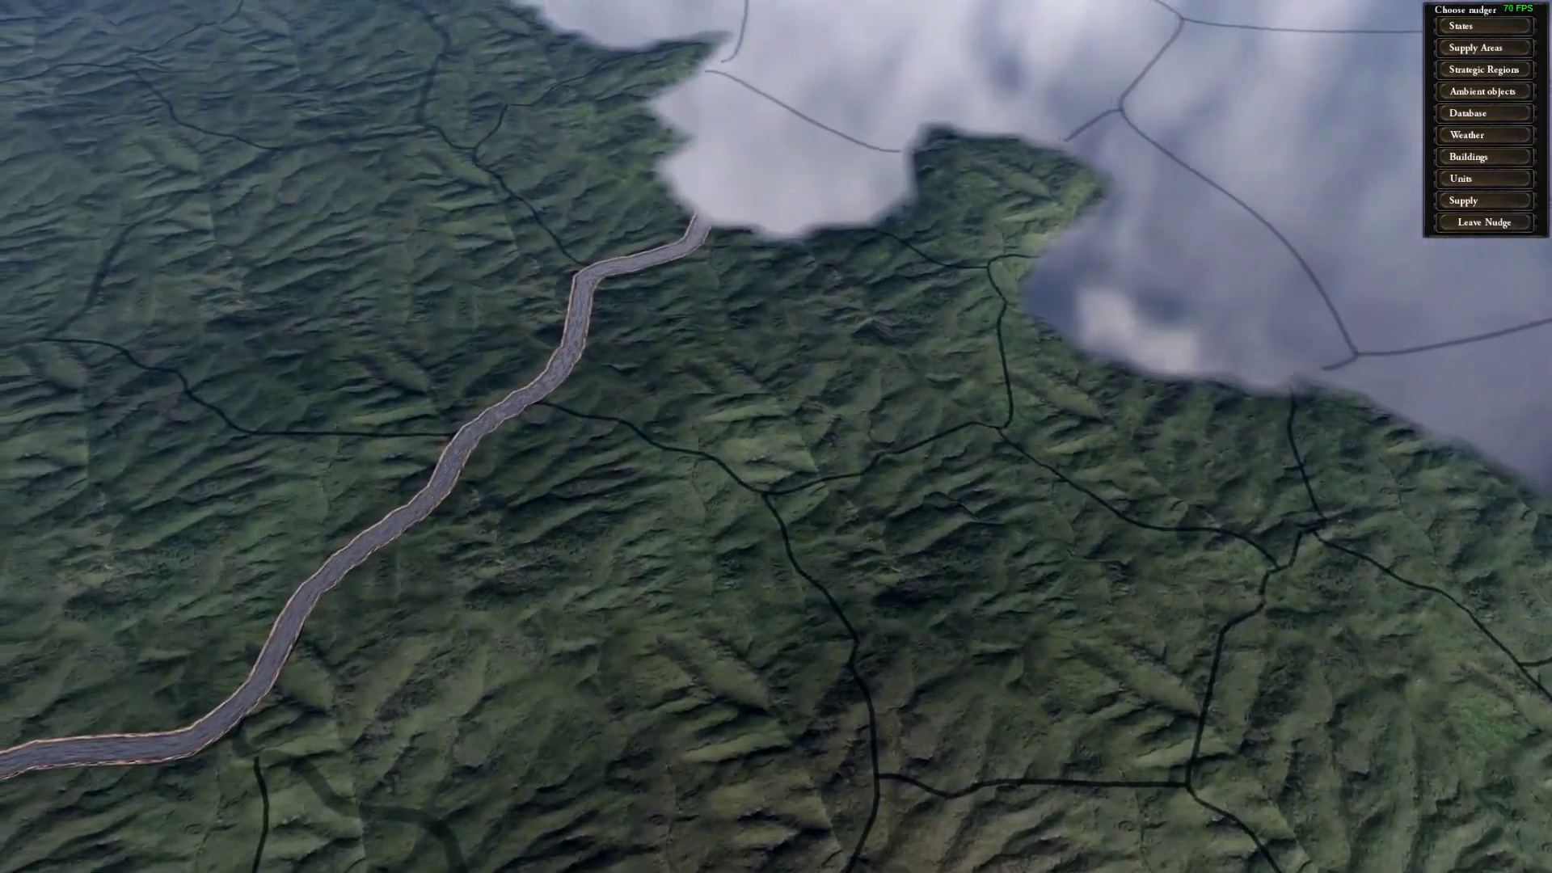
key(Up)
key(Left)
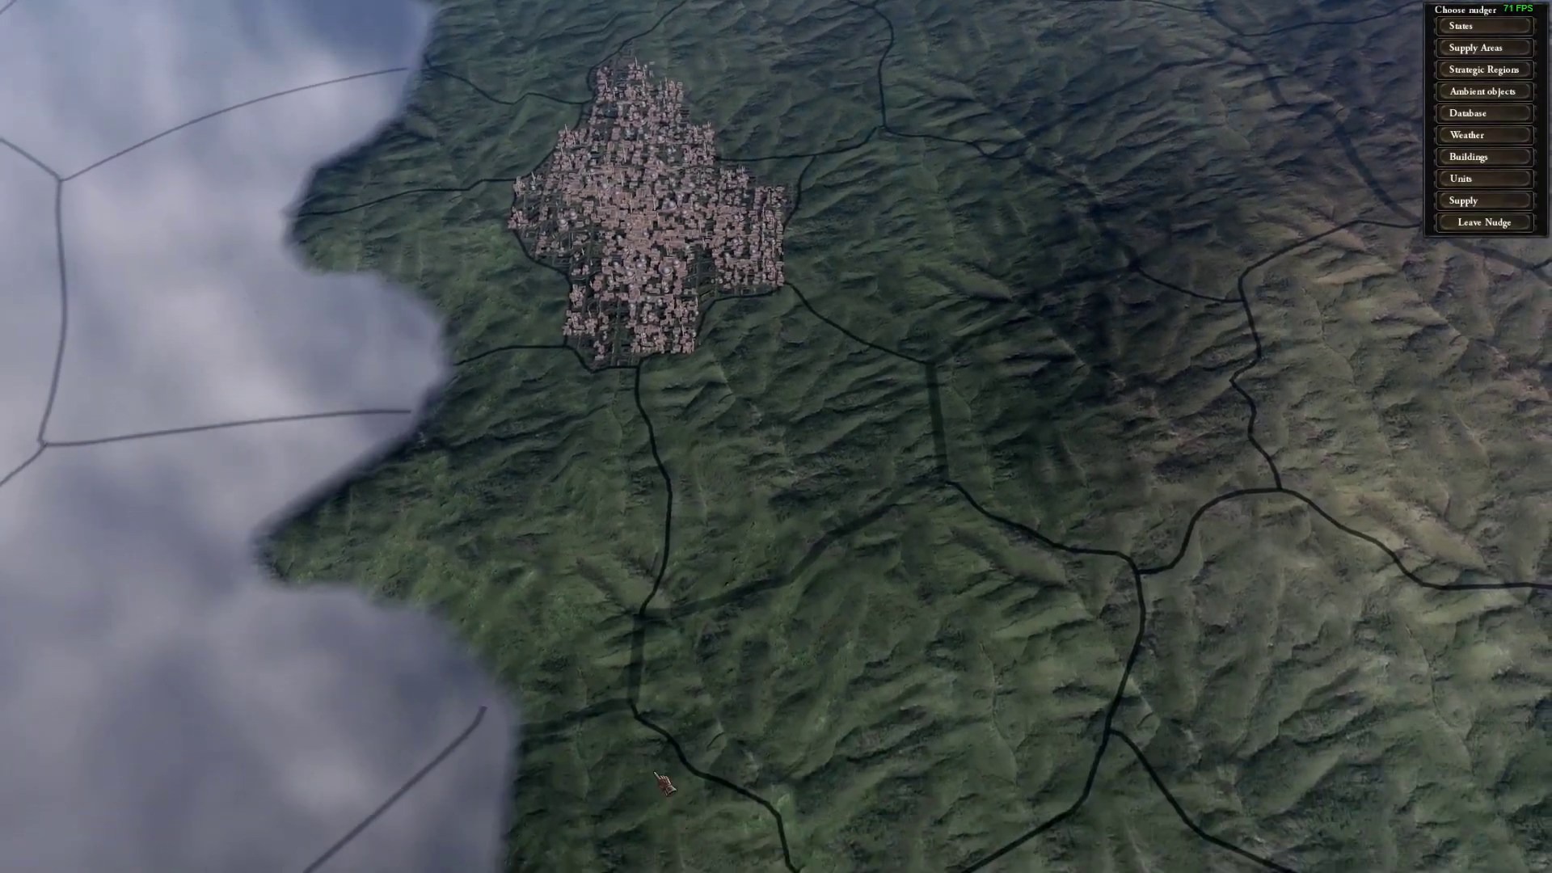
key(Up)
key(Left)
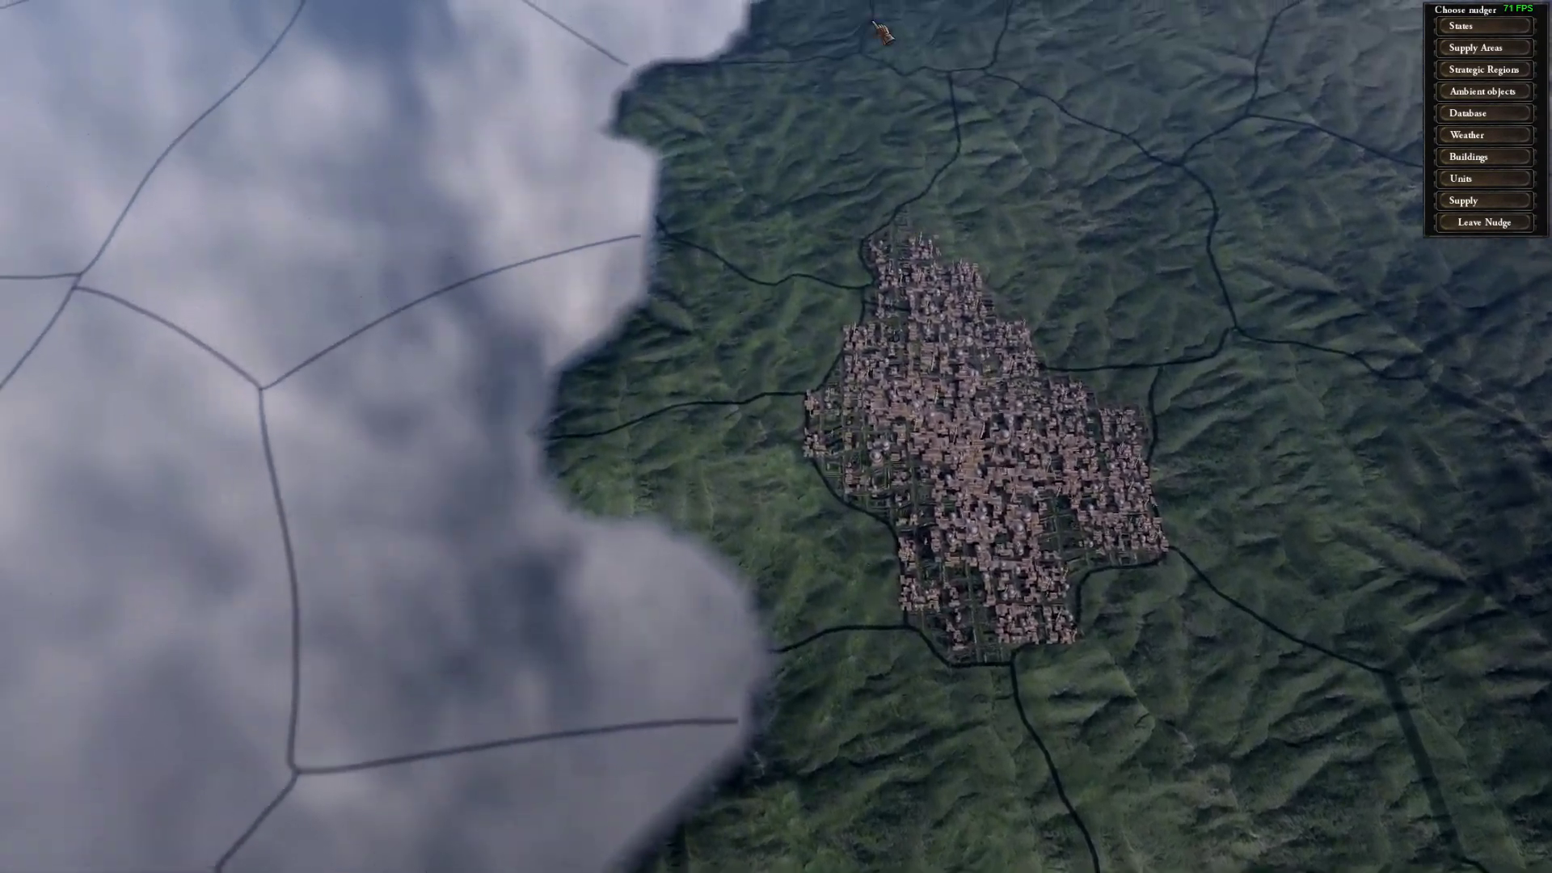
key(Up)
key(Right)
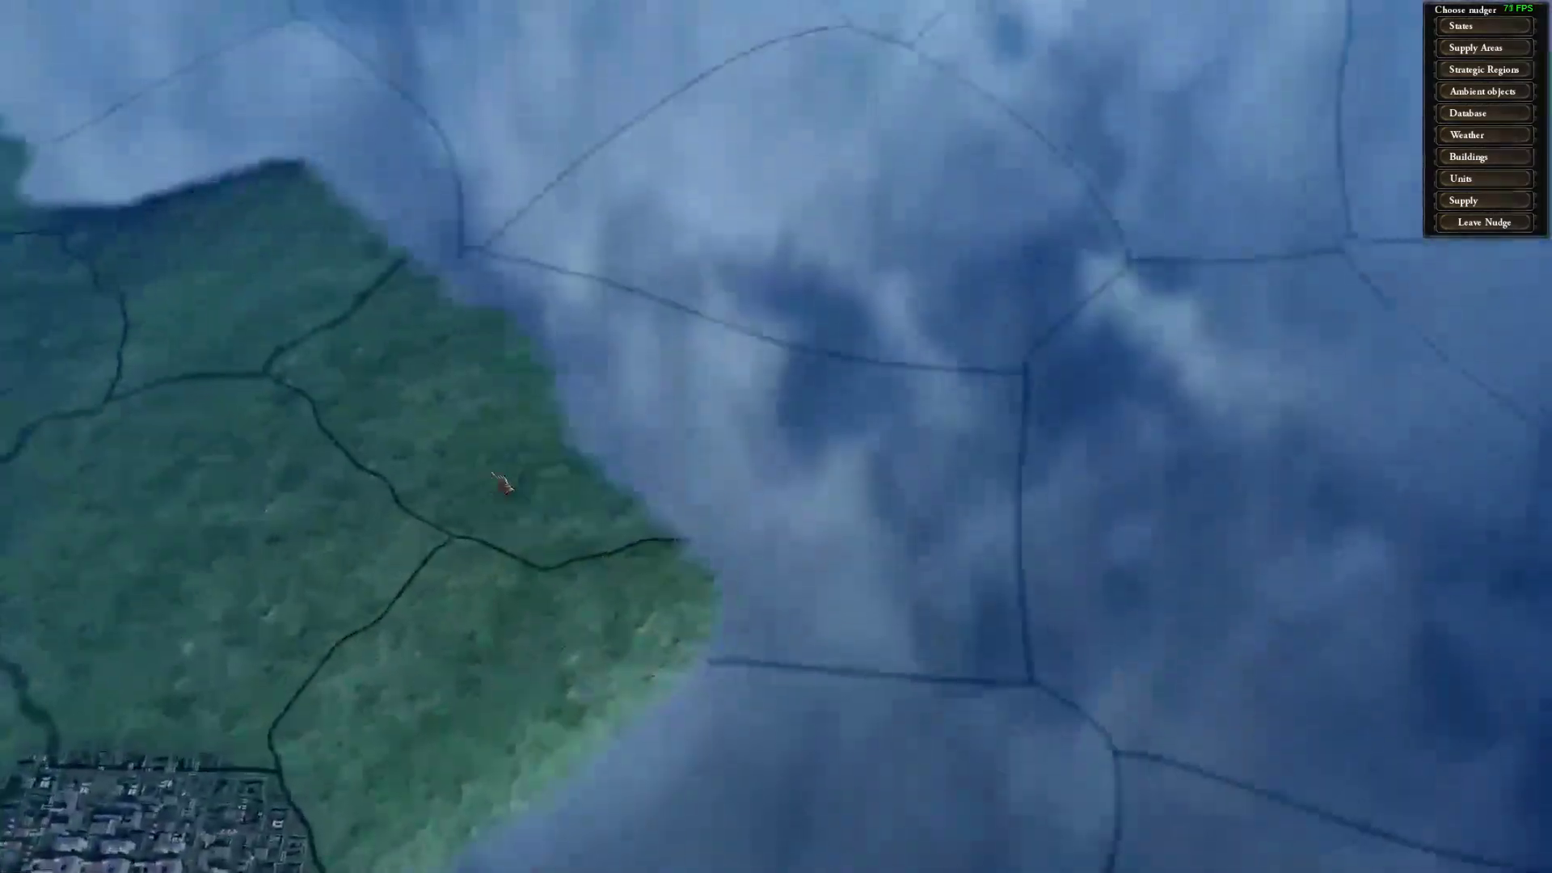
key(Left)
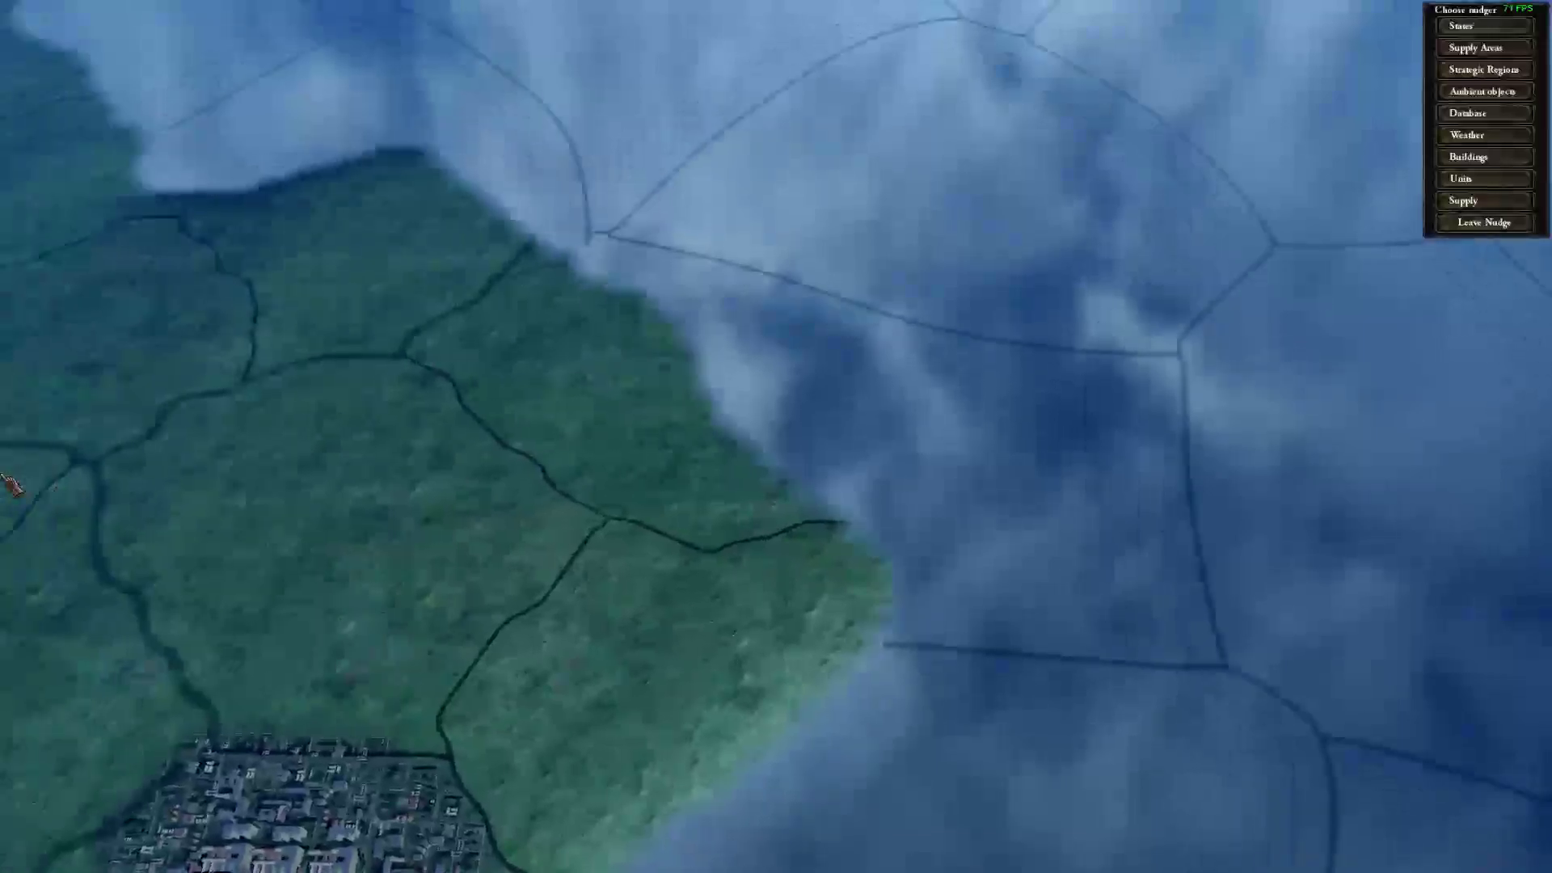
key(Left)
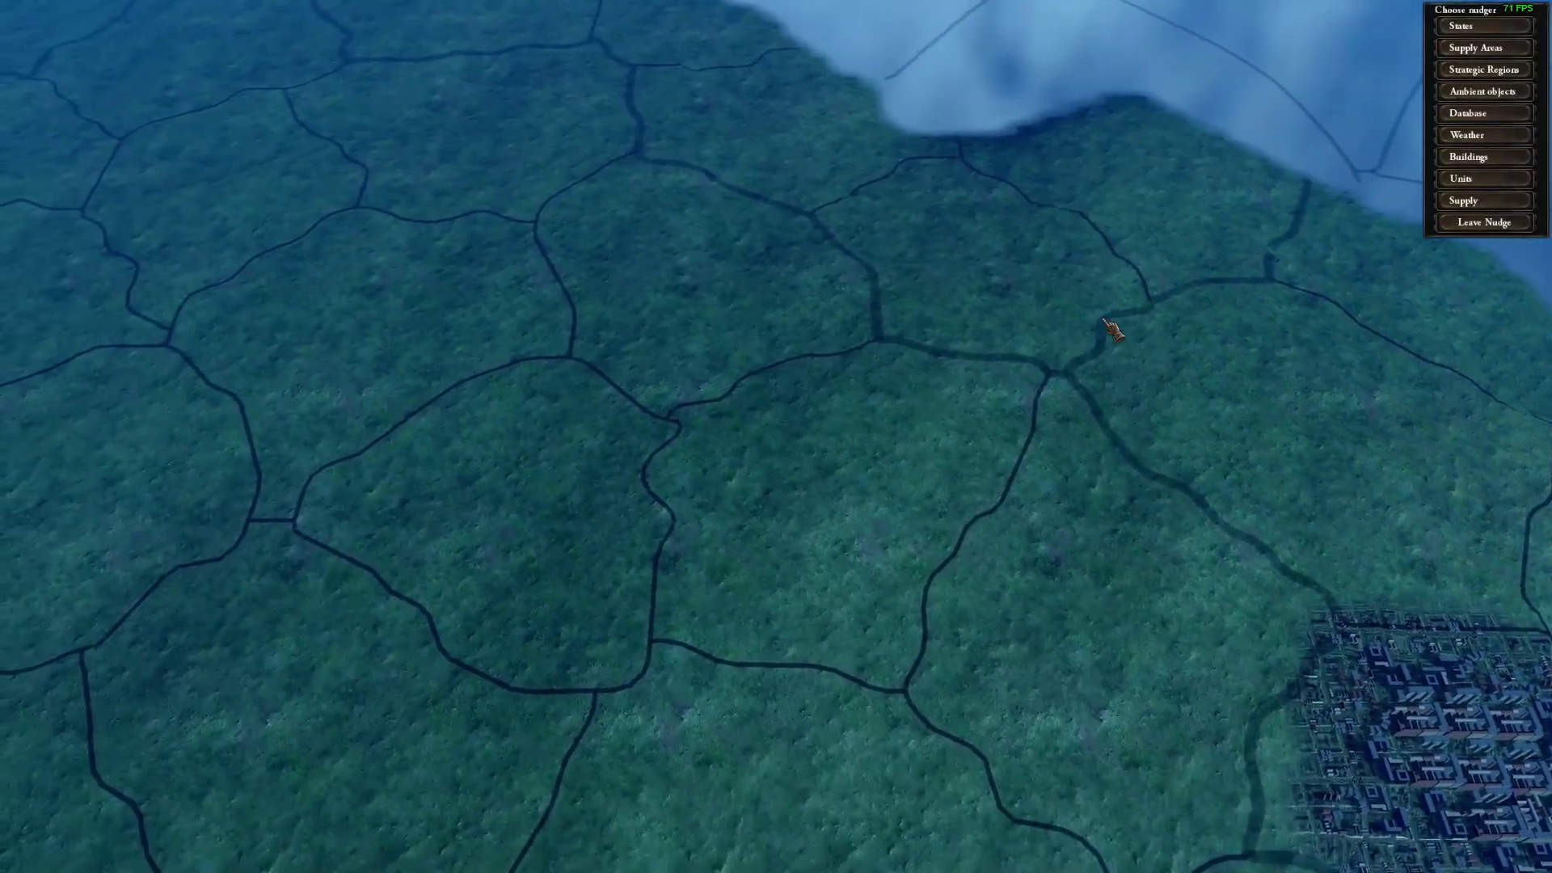
key(Up)
key(Right)
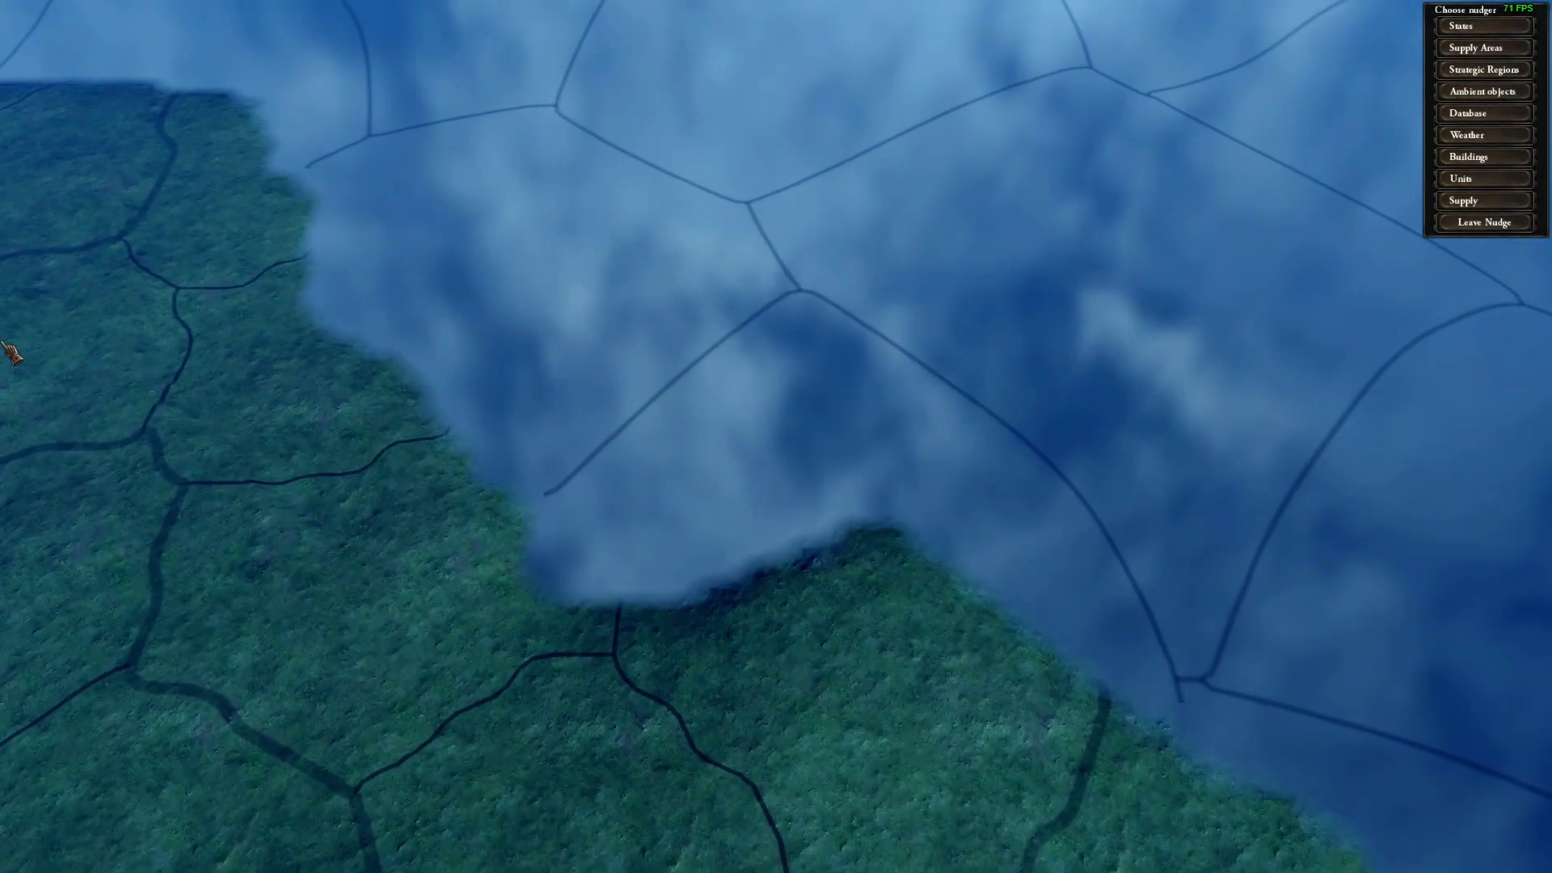
scroll(645, 492, down, 10)
Switch back to GIMP and sample the grey of the innermost coastal band as the foreground color
key(alt+Tab)
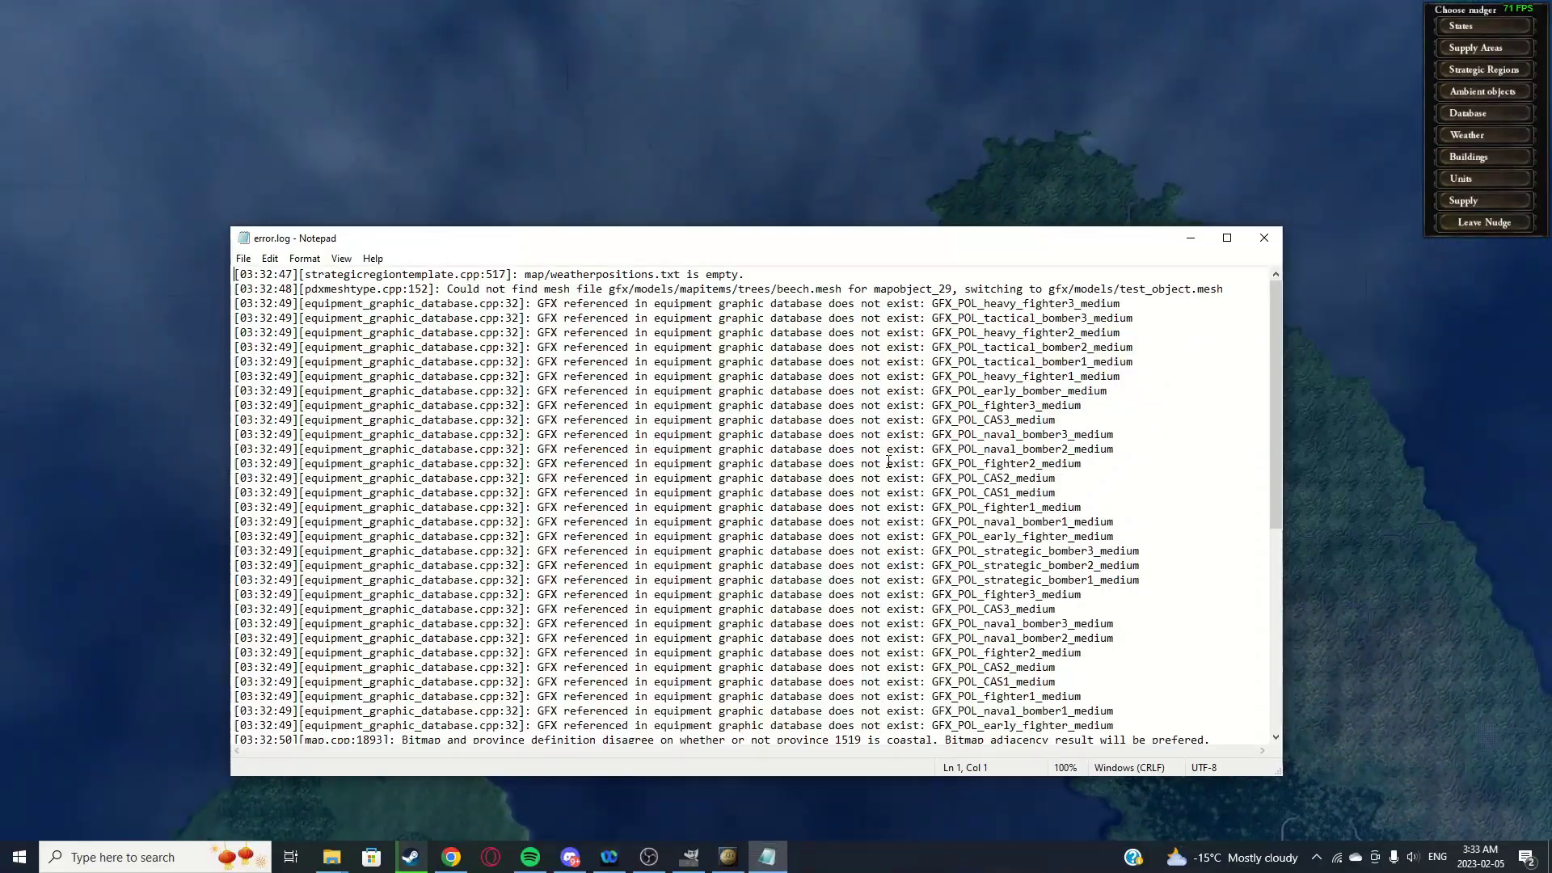
click(689, 856)
ctrl+scroll(734, 463, up, 6)
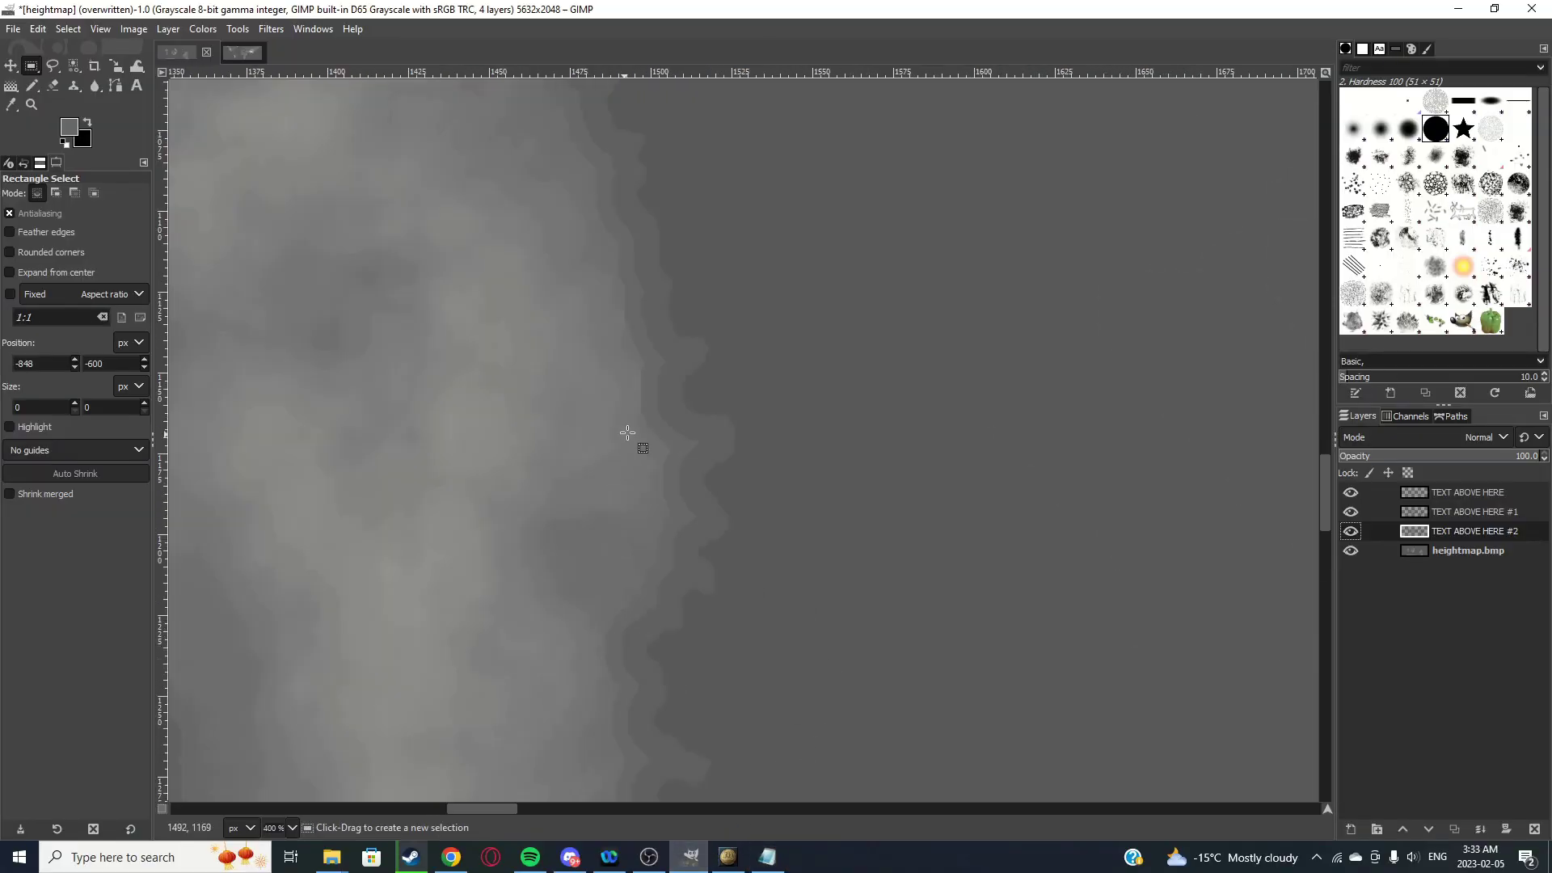
click(18, 100)
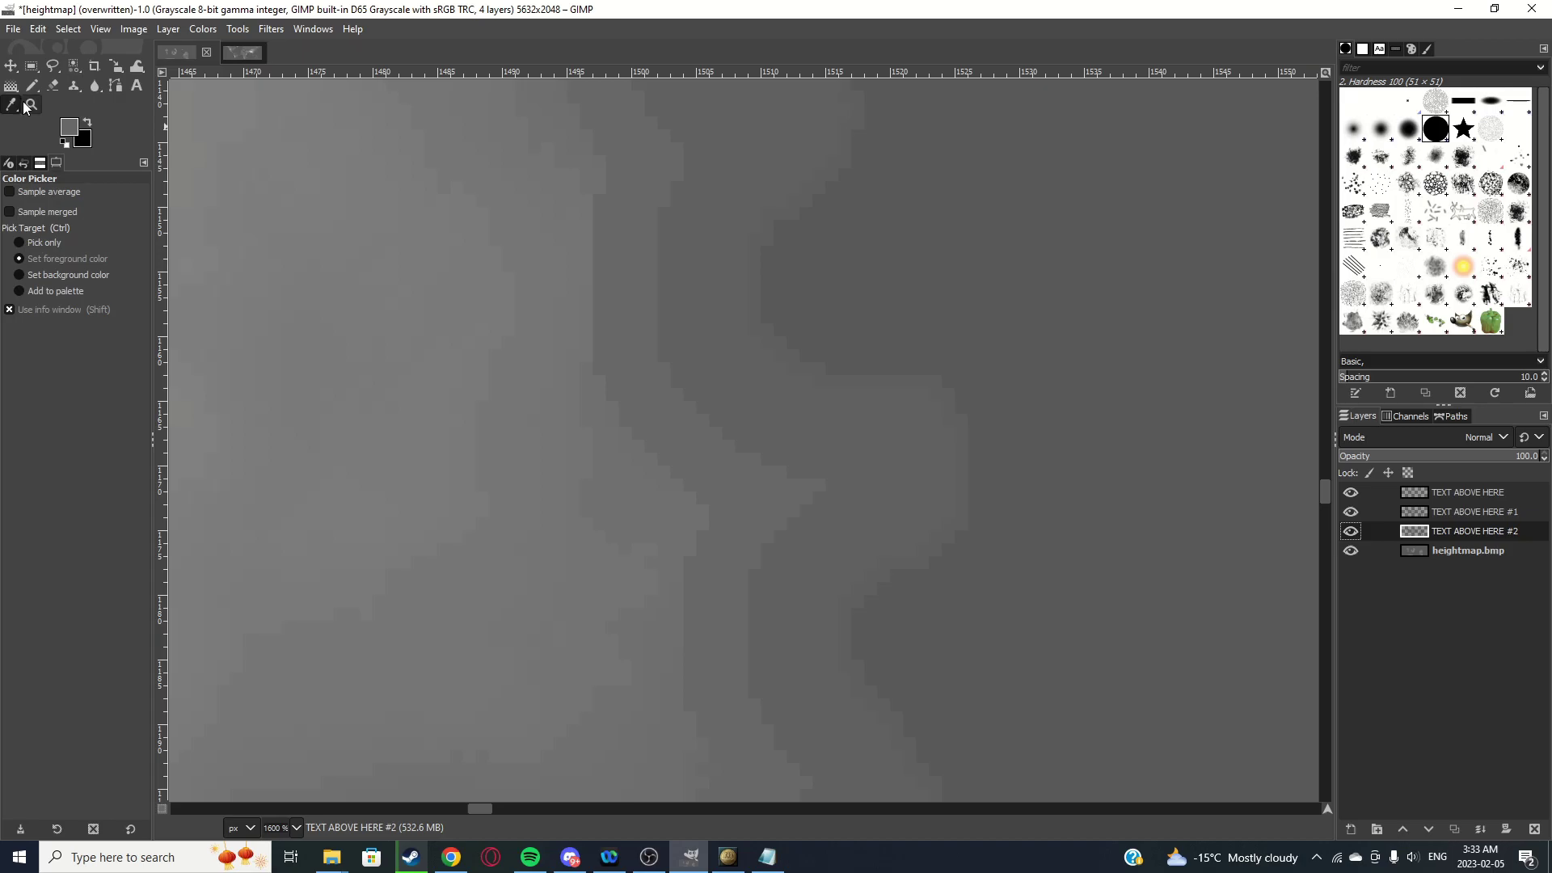
click(645, 410)
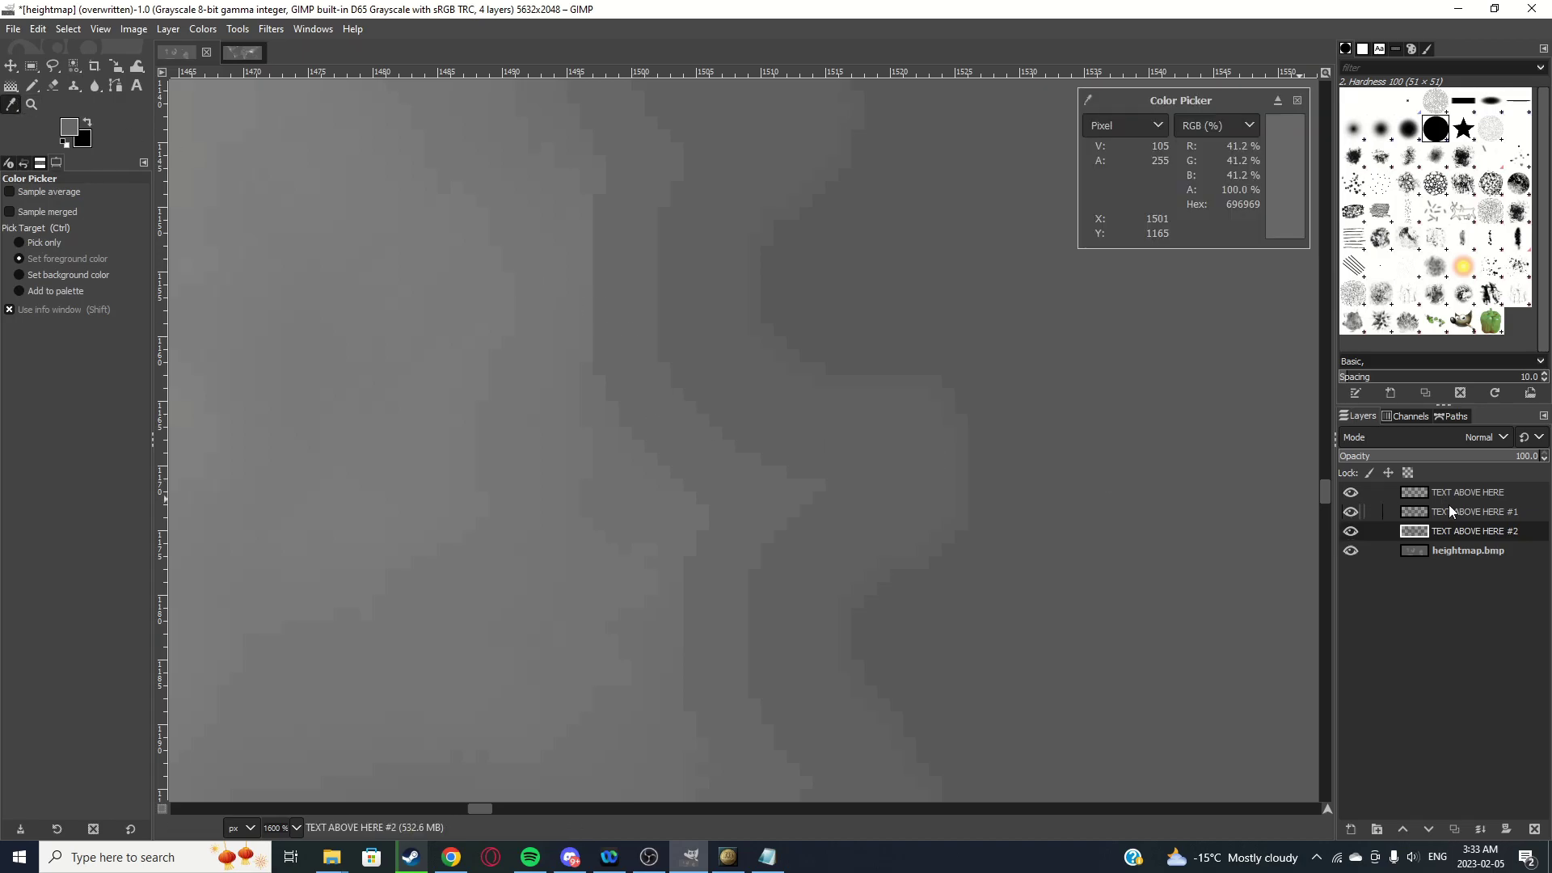
Merge the TEXT ABOVE HERE and TEXT ABOVE HERE #1 layers down into TEXT ABOVE HERE #2
click(1459, 493)
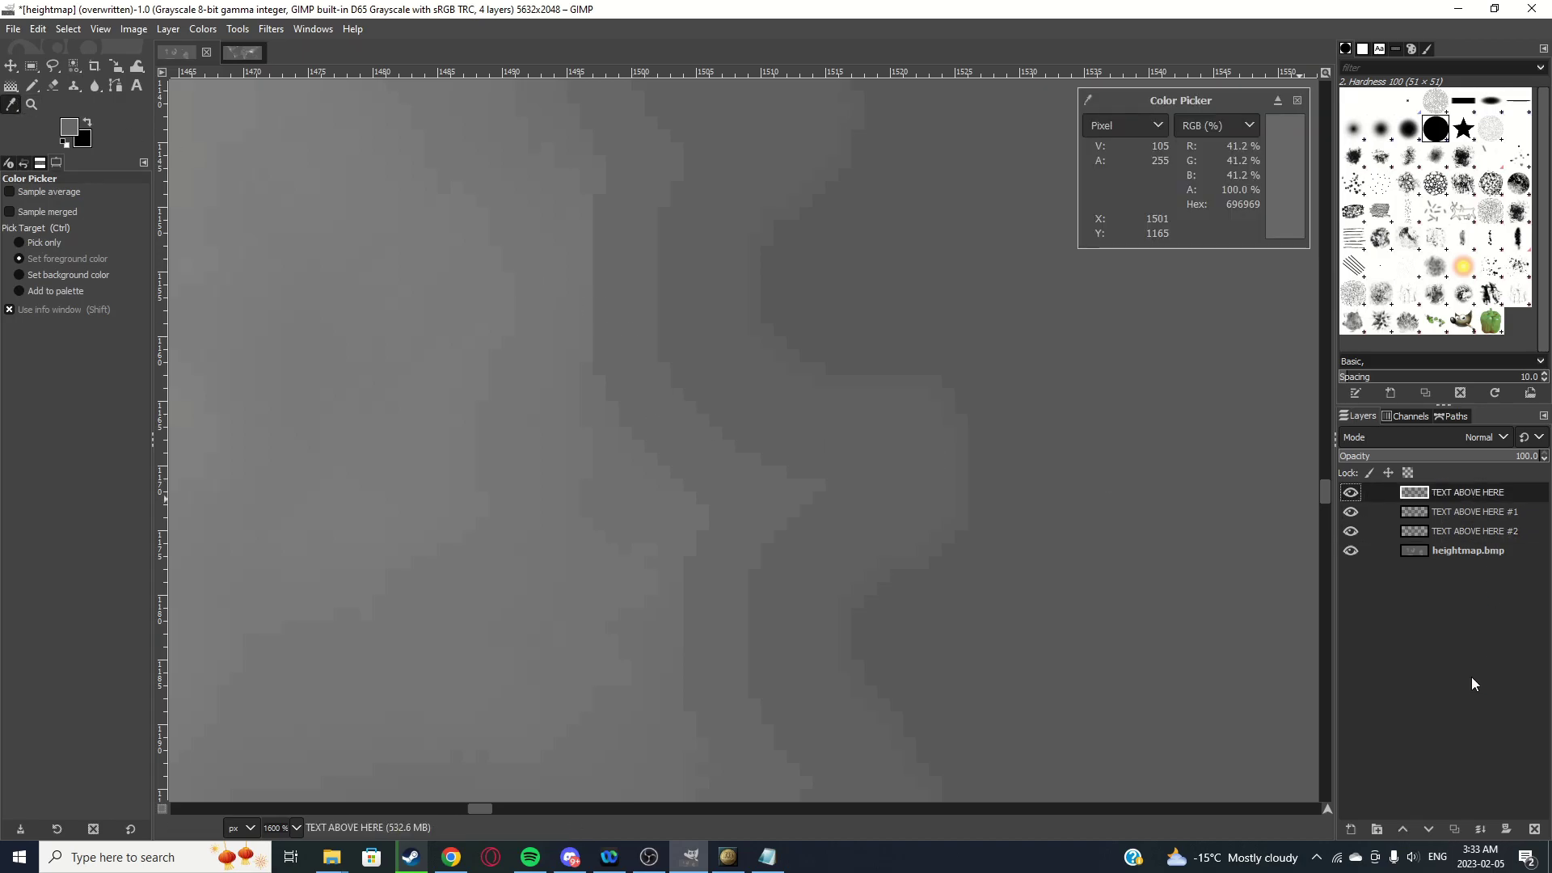
click(1480, 829)
click(1480, 830)
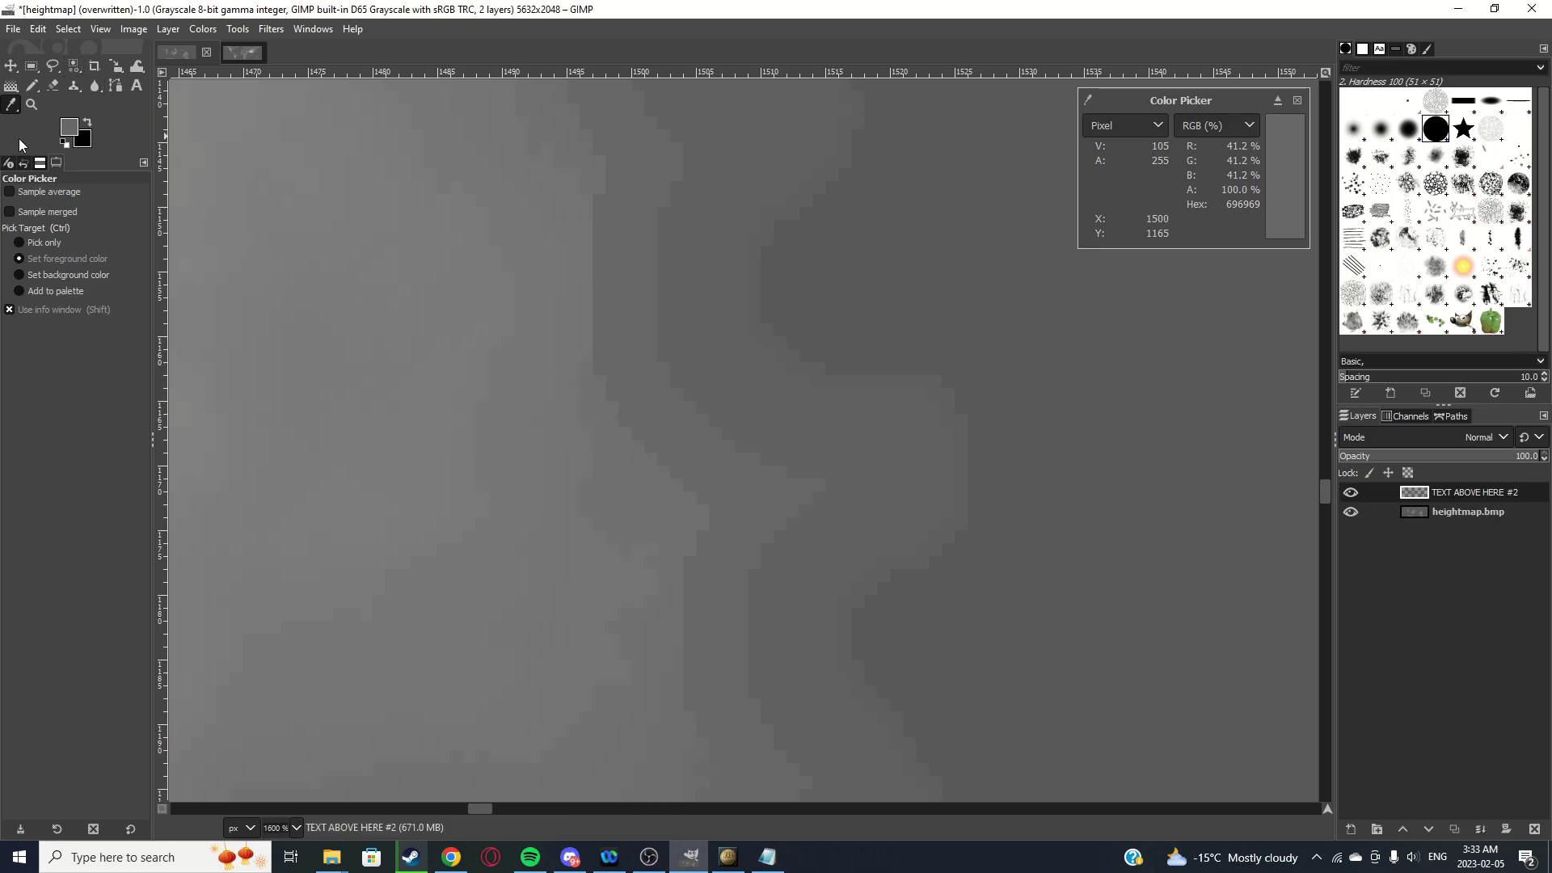
Set the foreground color to the lighter grey 707070 and the Pencil's brush size to 1
click(68, 132)
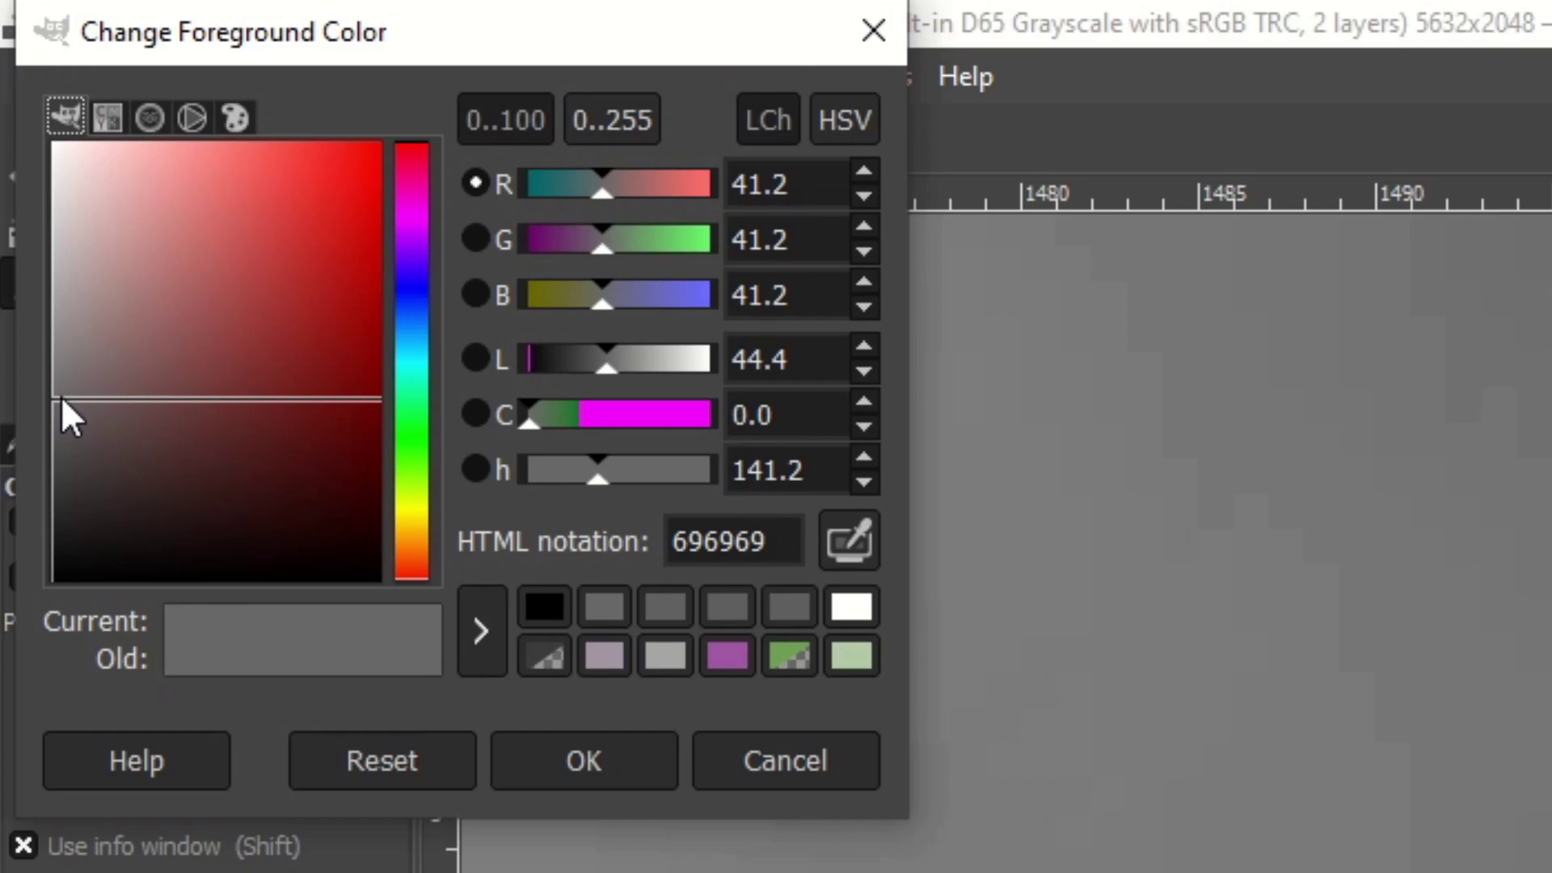
drag(62, 399, 39, 386)
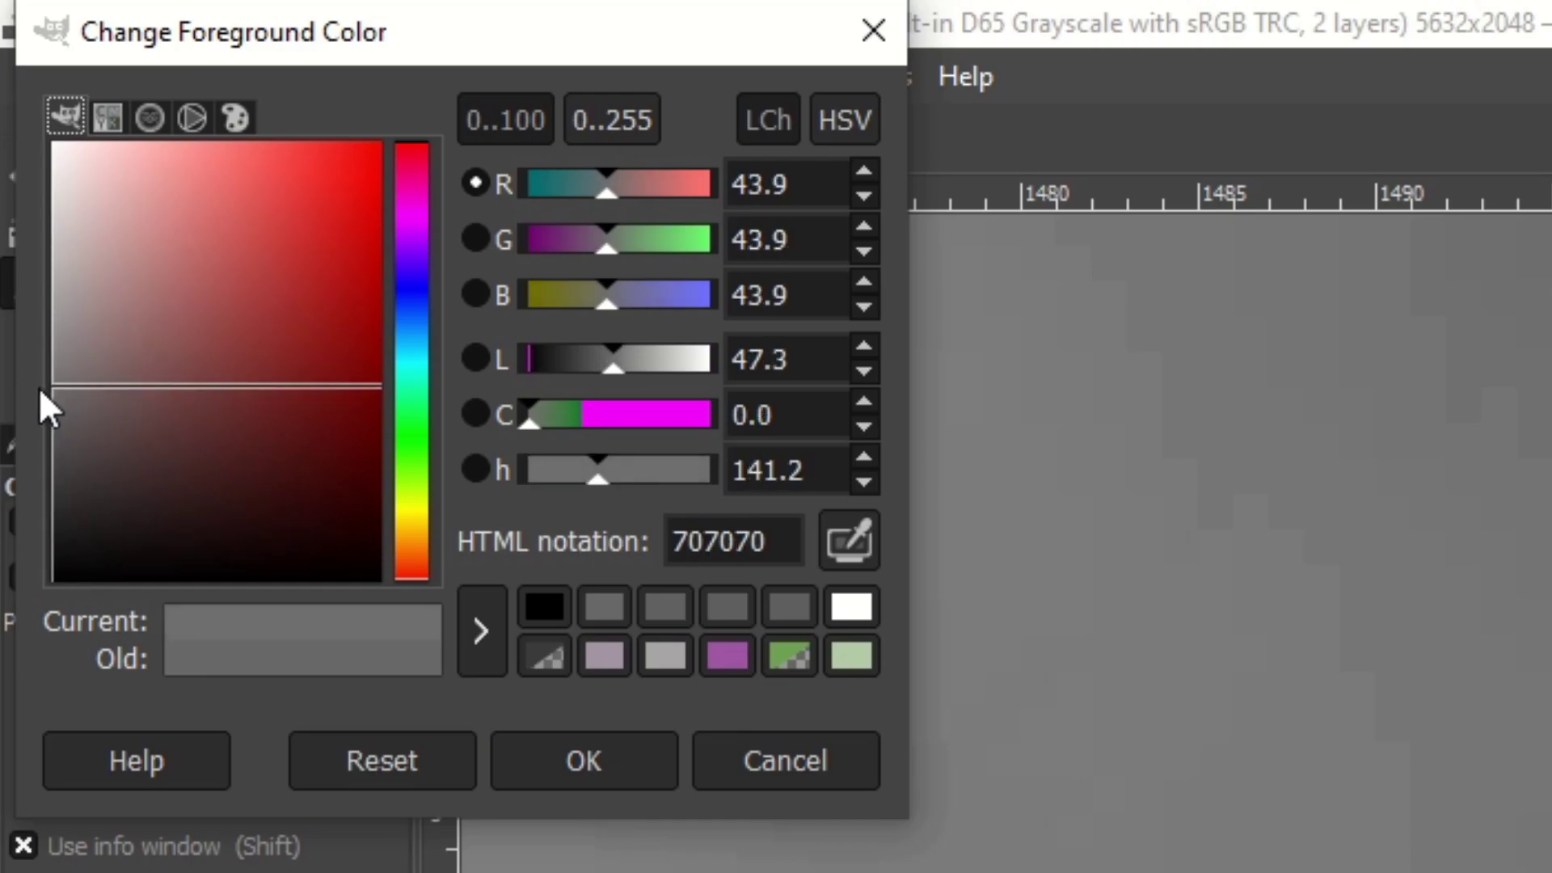
click(554, 755)
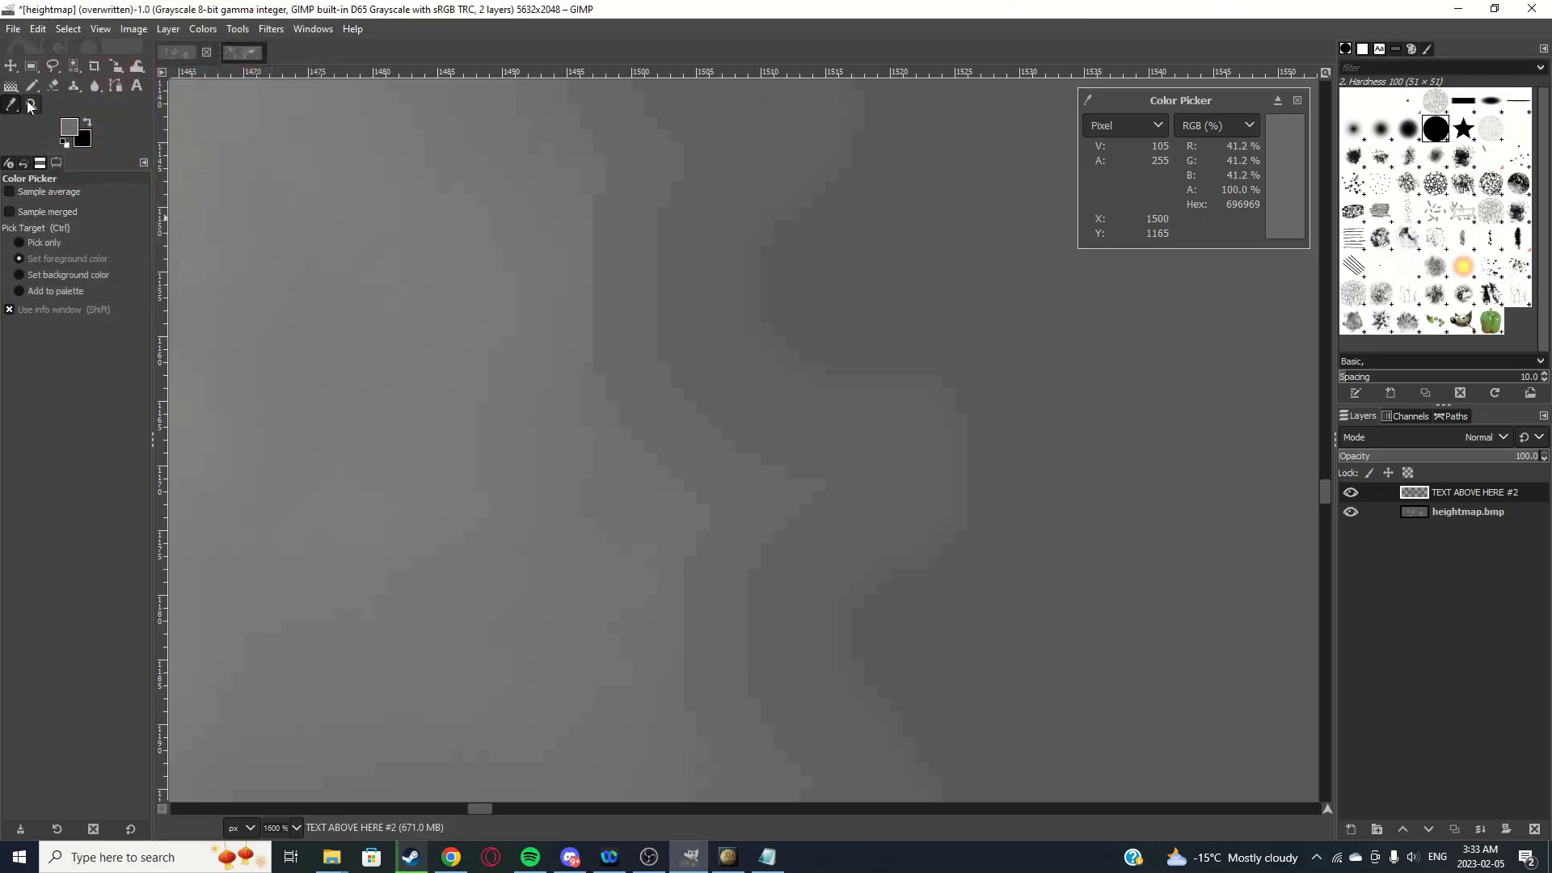
key(n)
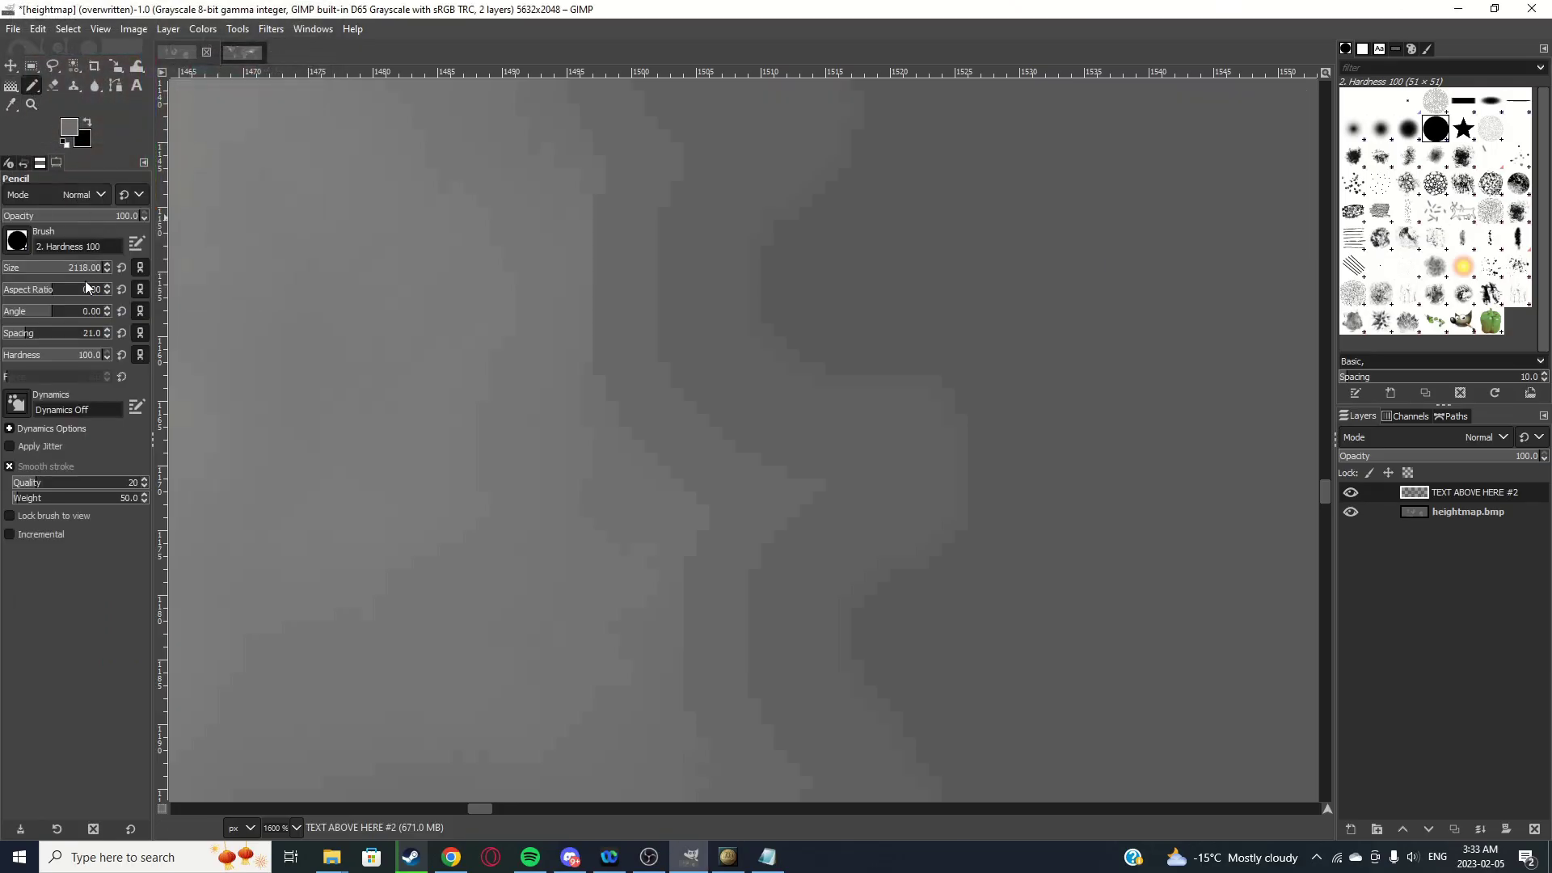
text(1)
key(Return)
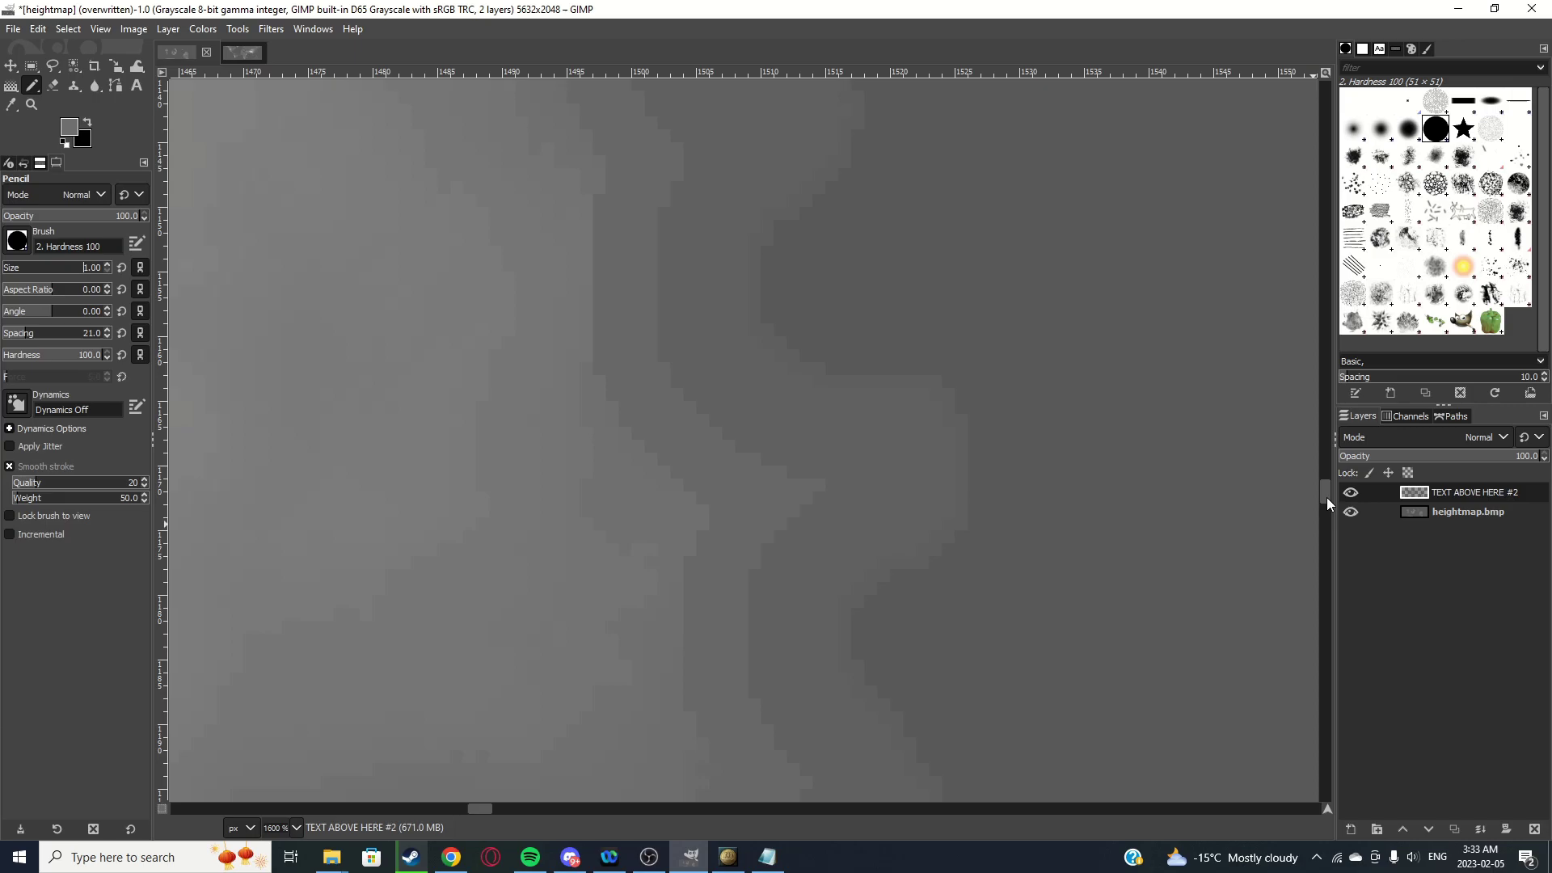
Add a full-size transparent layer named TEXT ABOVE HERE above TEXT ABOVE HERE #2
click(1350, 830)
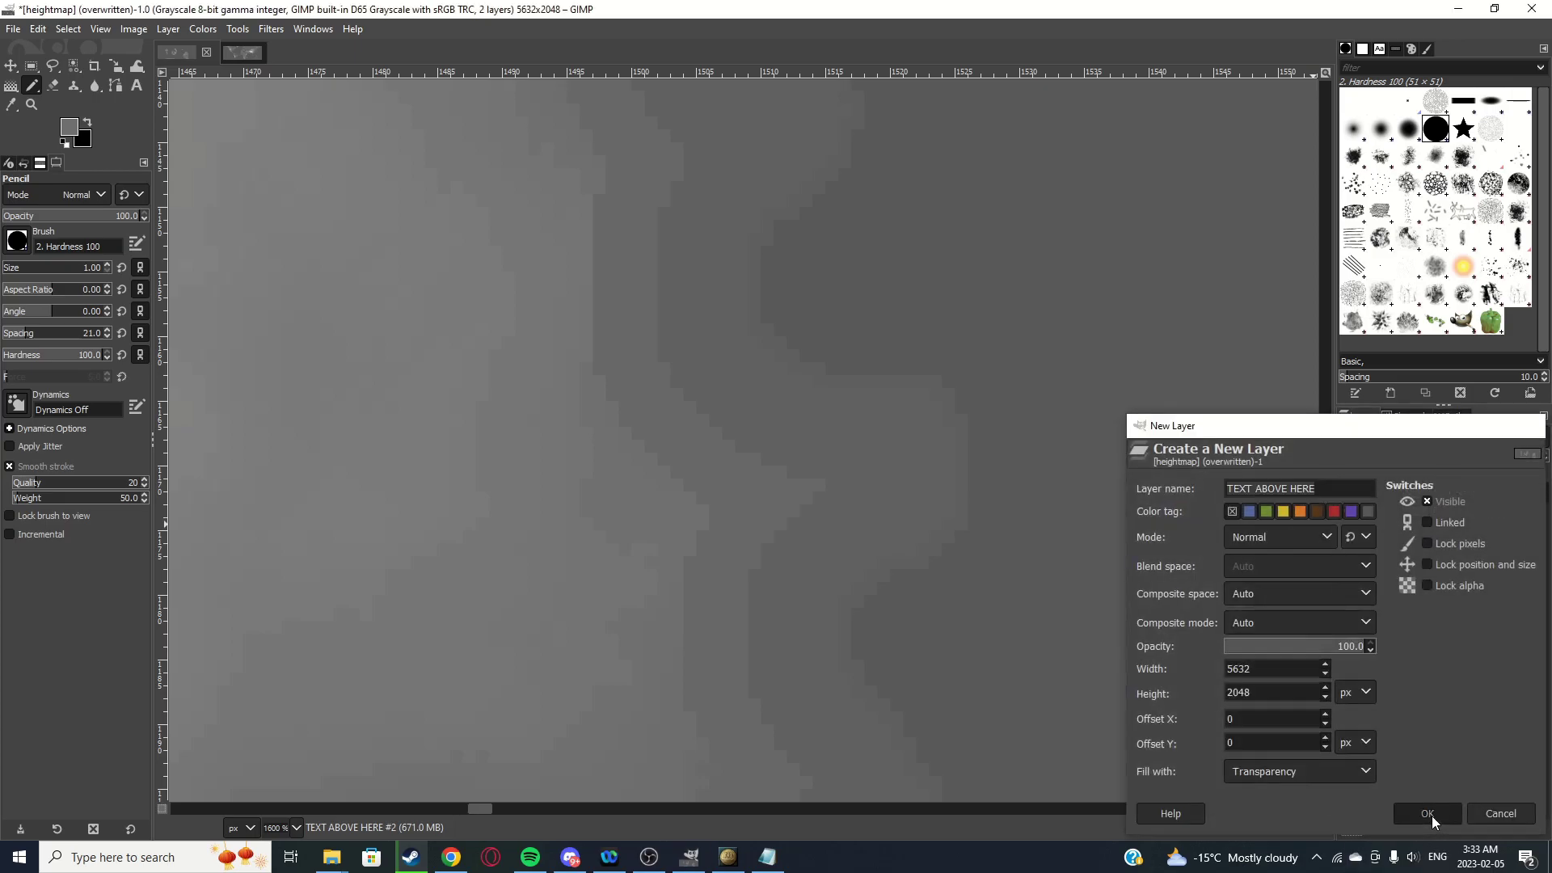
click(1432, 816)
Set the foreground color to the slightly lighter grey 6c6c6c for the next inland coastal band
scroll(600, 409, up, 3)
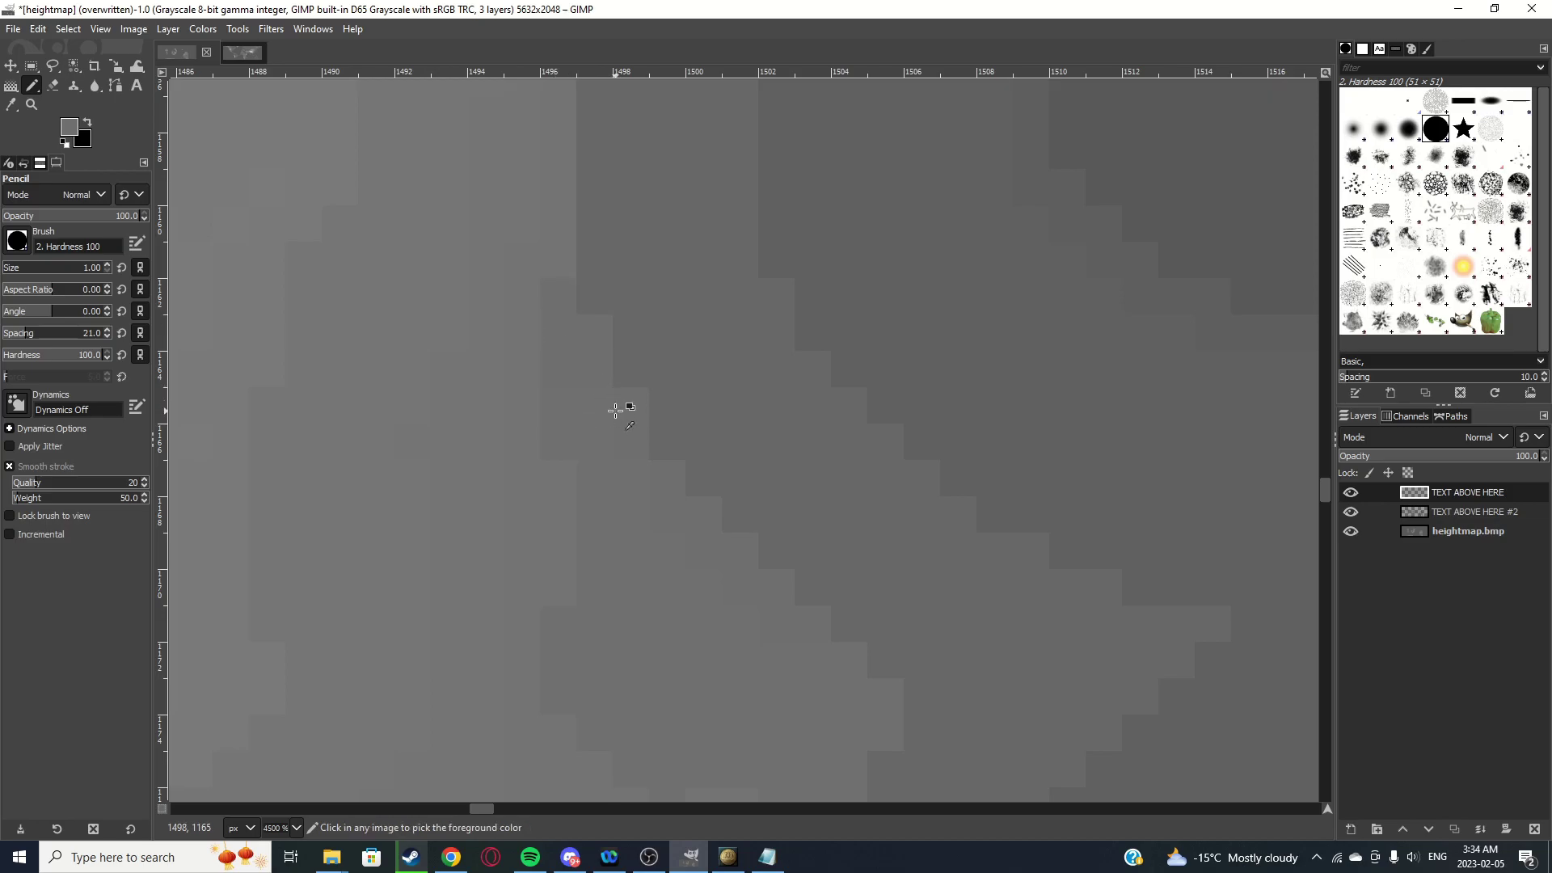
click(69, 131)
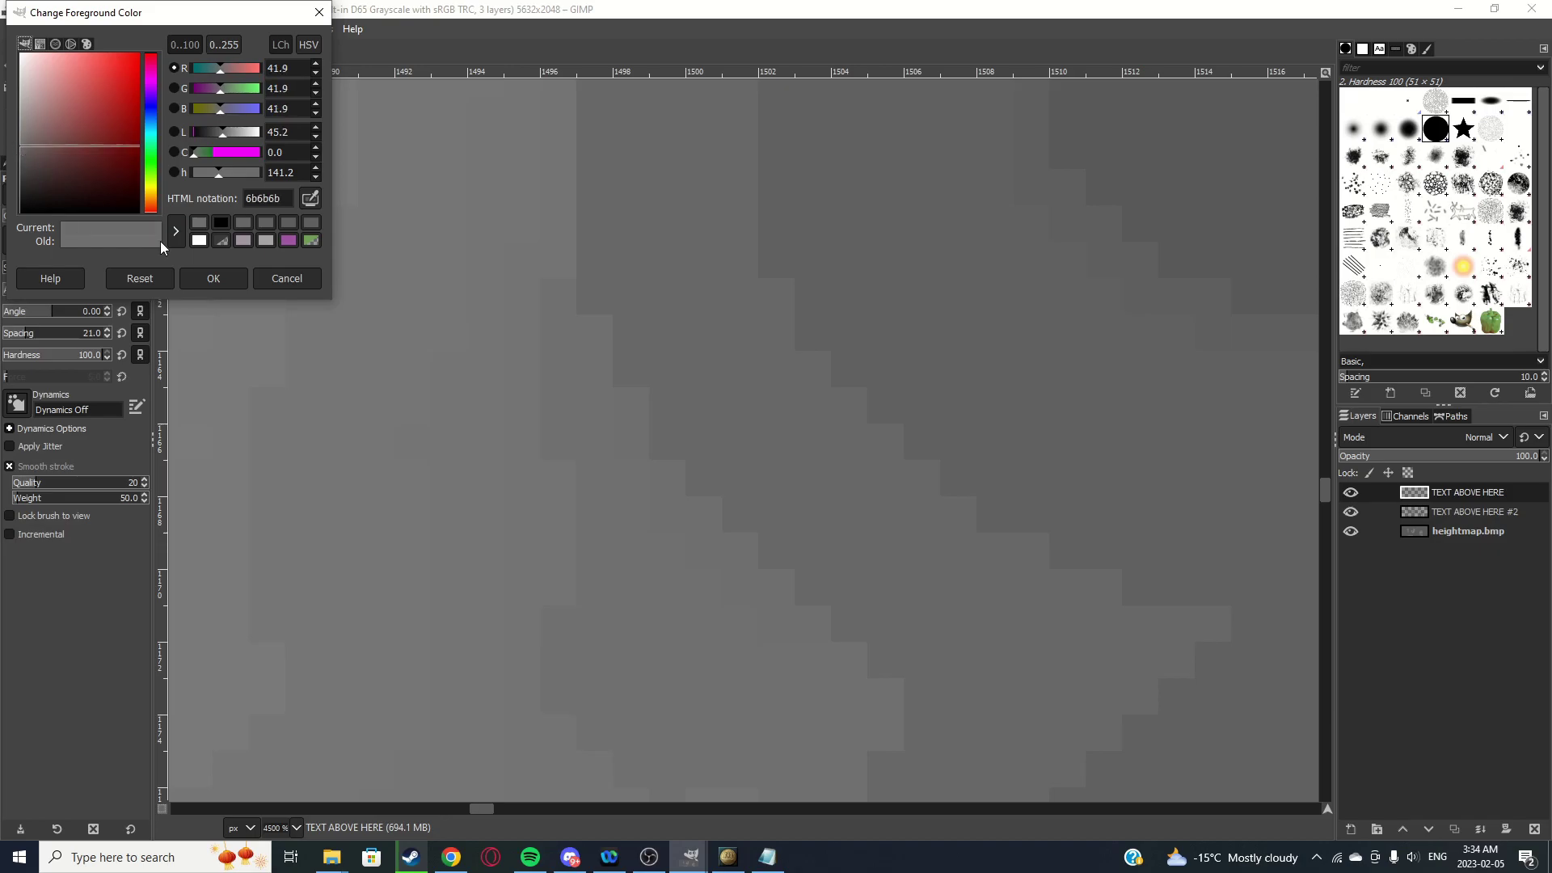
click(243, 279)
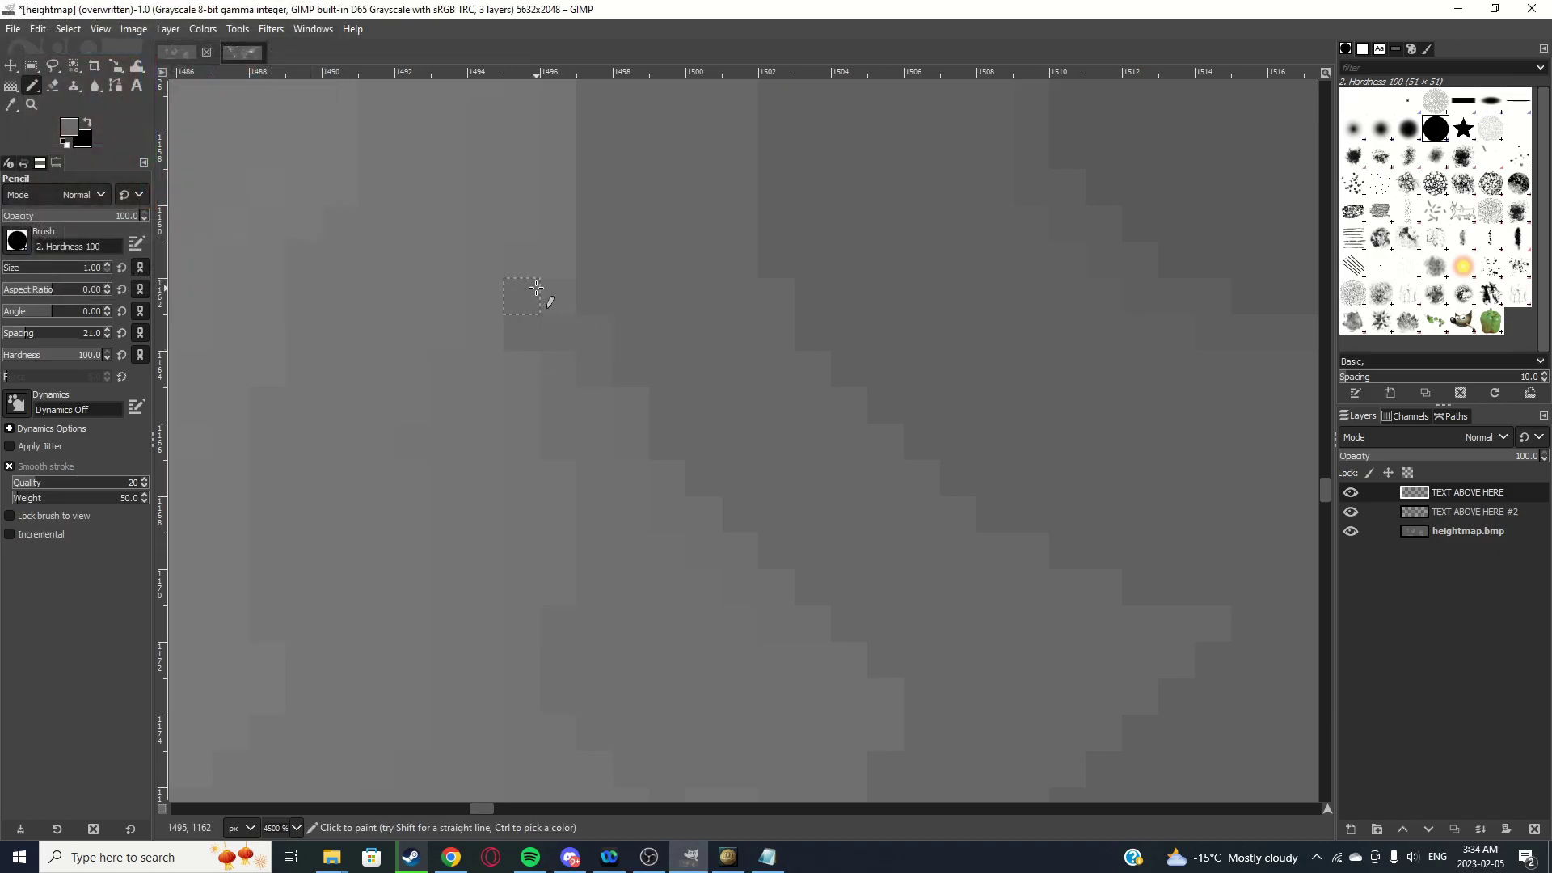
click(72, 131)
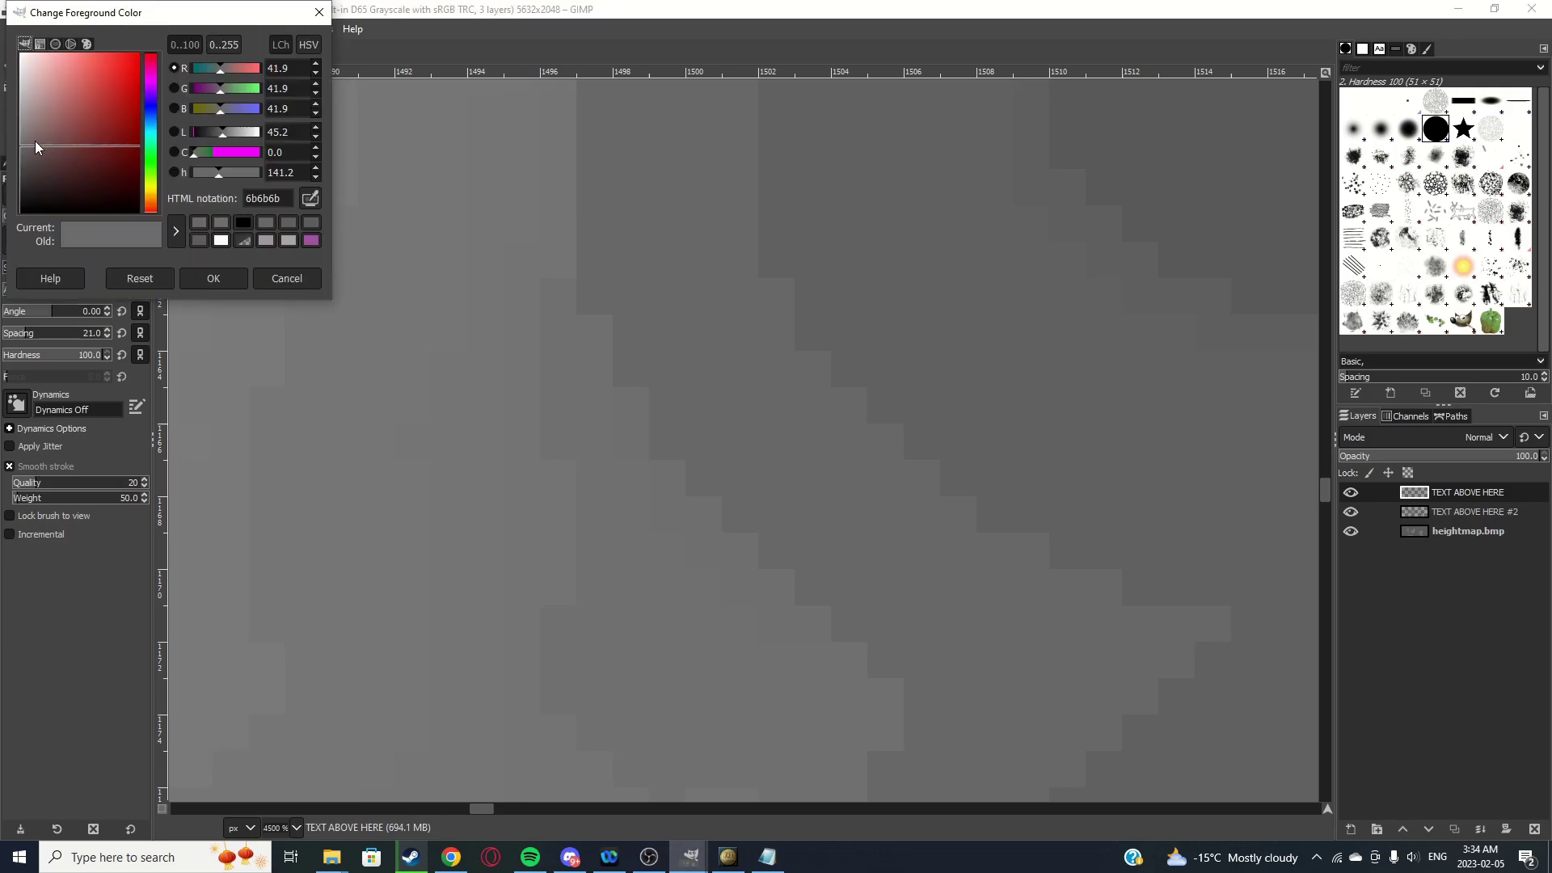
drag(35, 142, 16, 146)
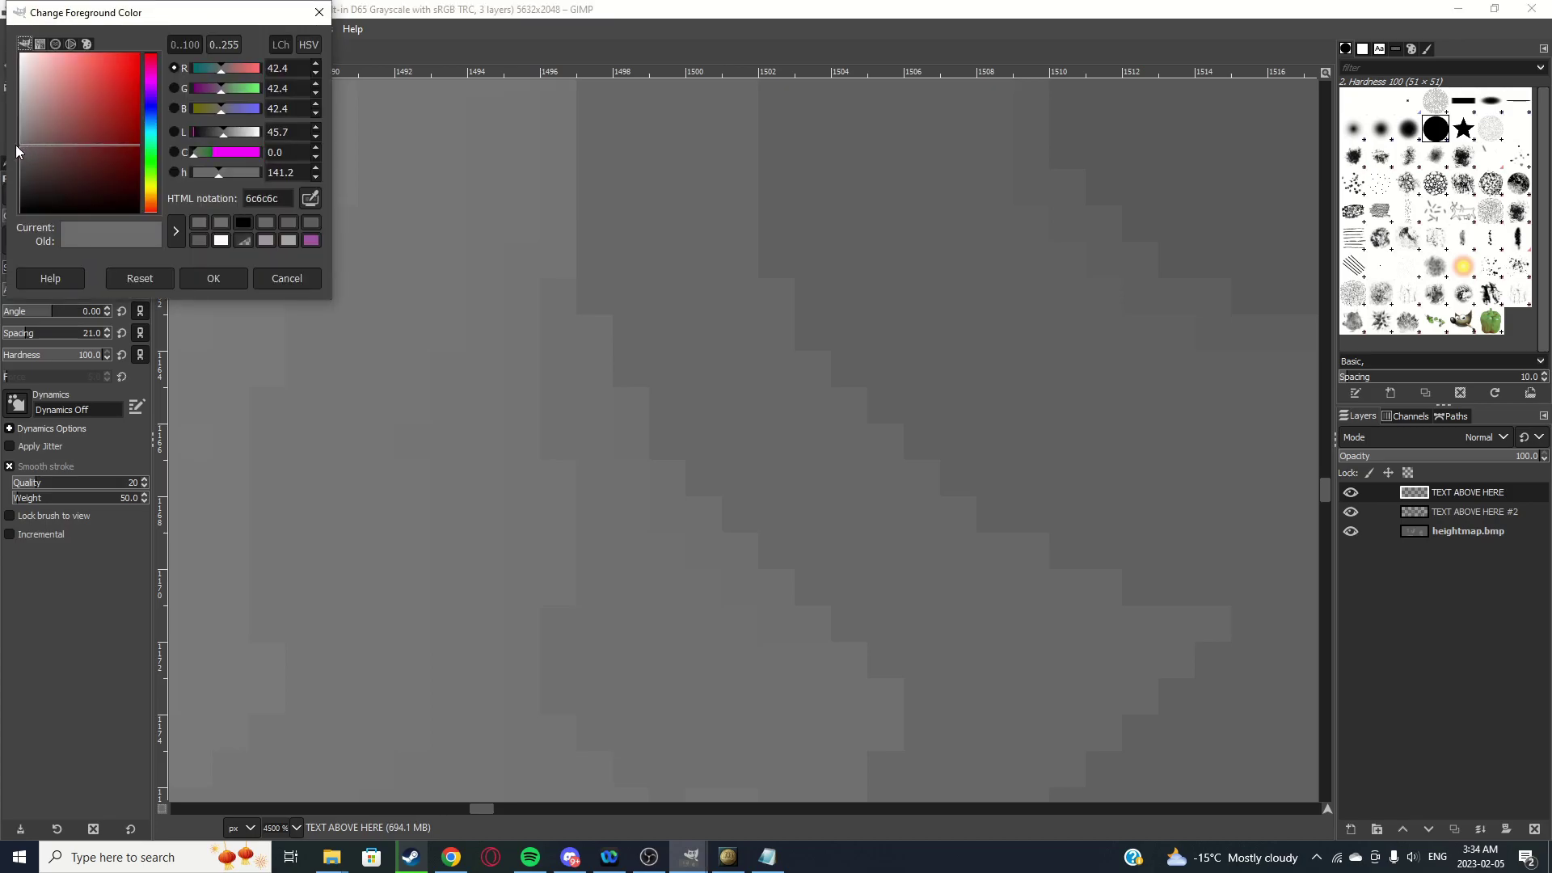
click(212, 279)
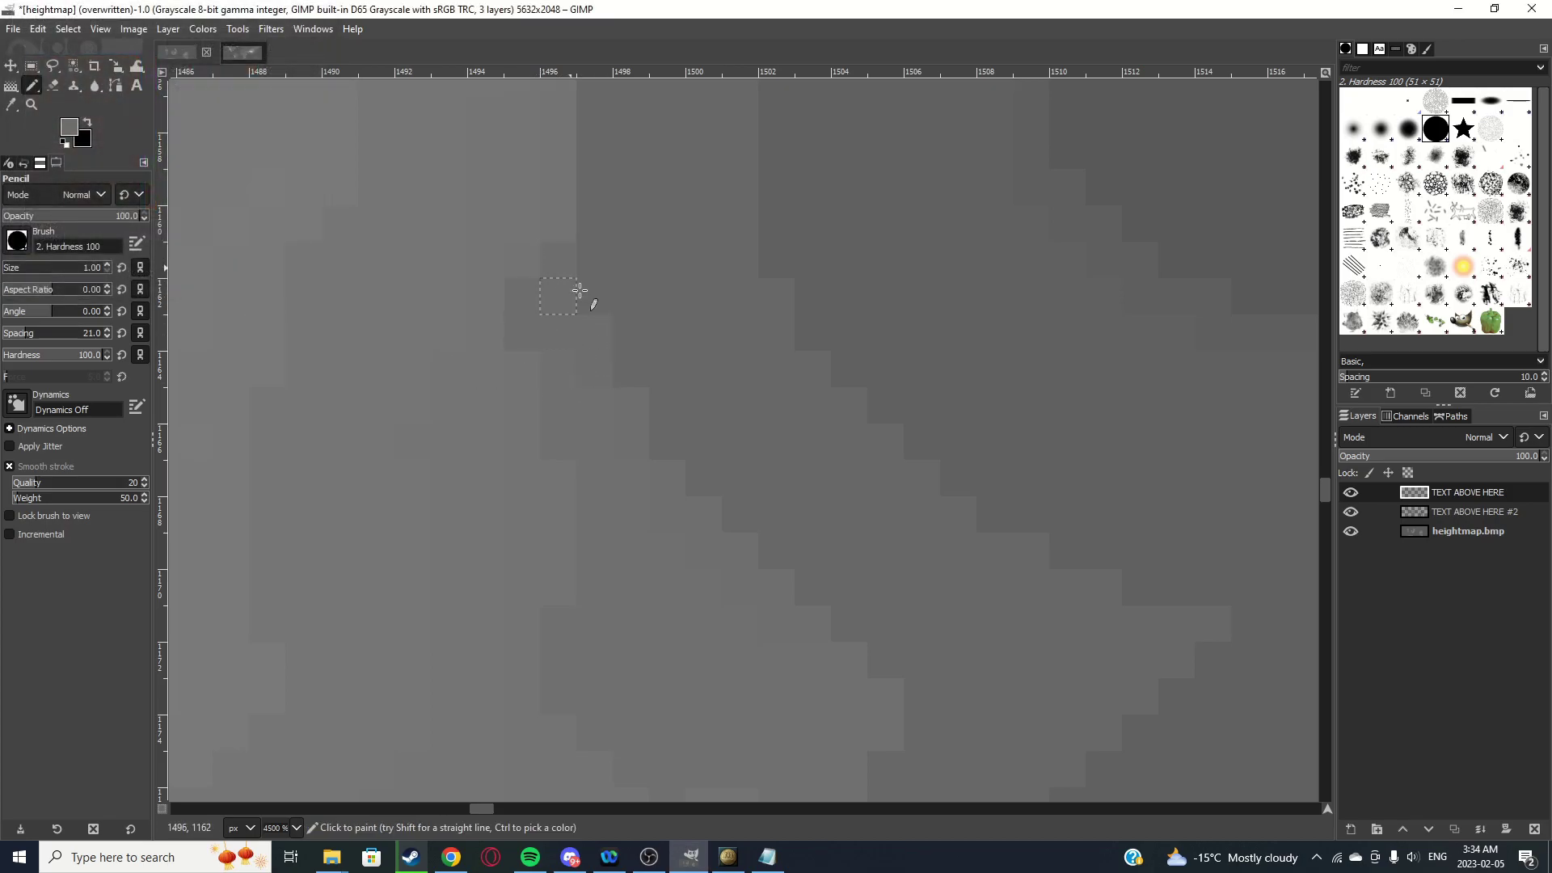
Examine the grey coastal bands and their transition into the inland terrain along the shores of the different landmasses
ctrl+scroll(656, 396, down, 12)
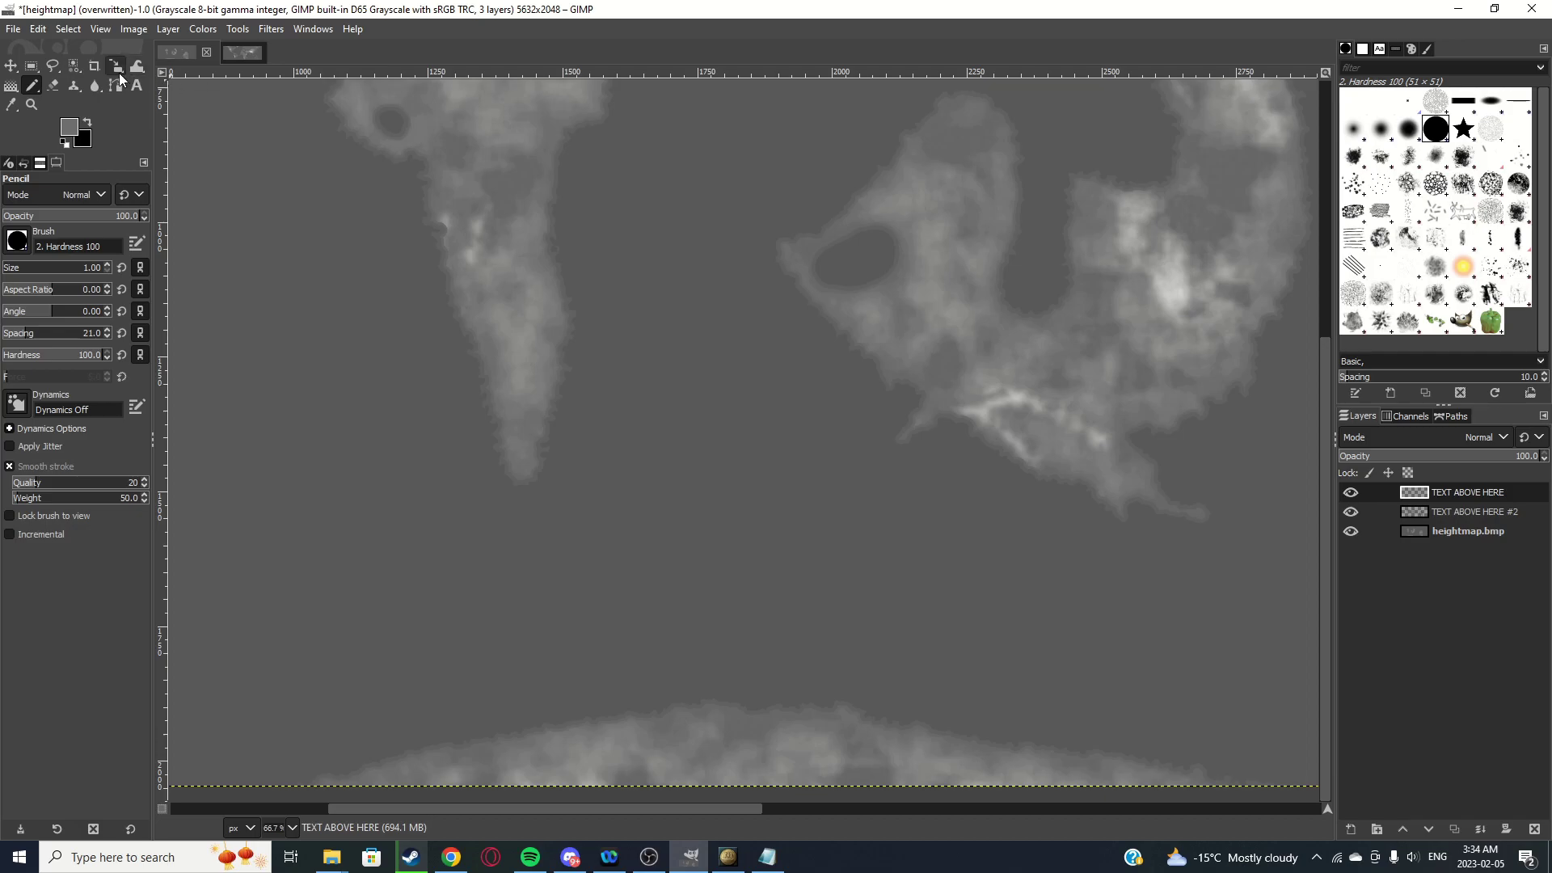
ctrl+scroll(648, 226, up, 10)
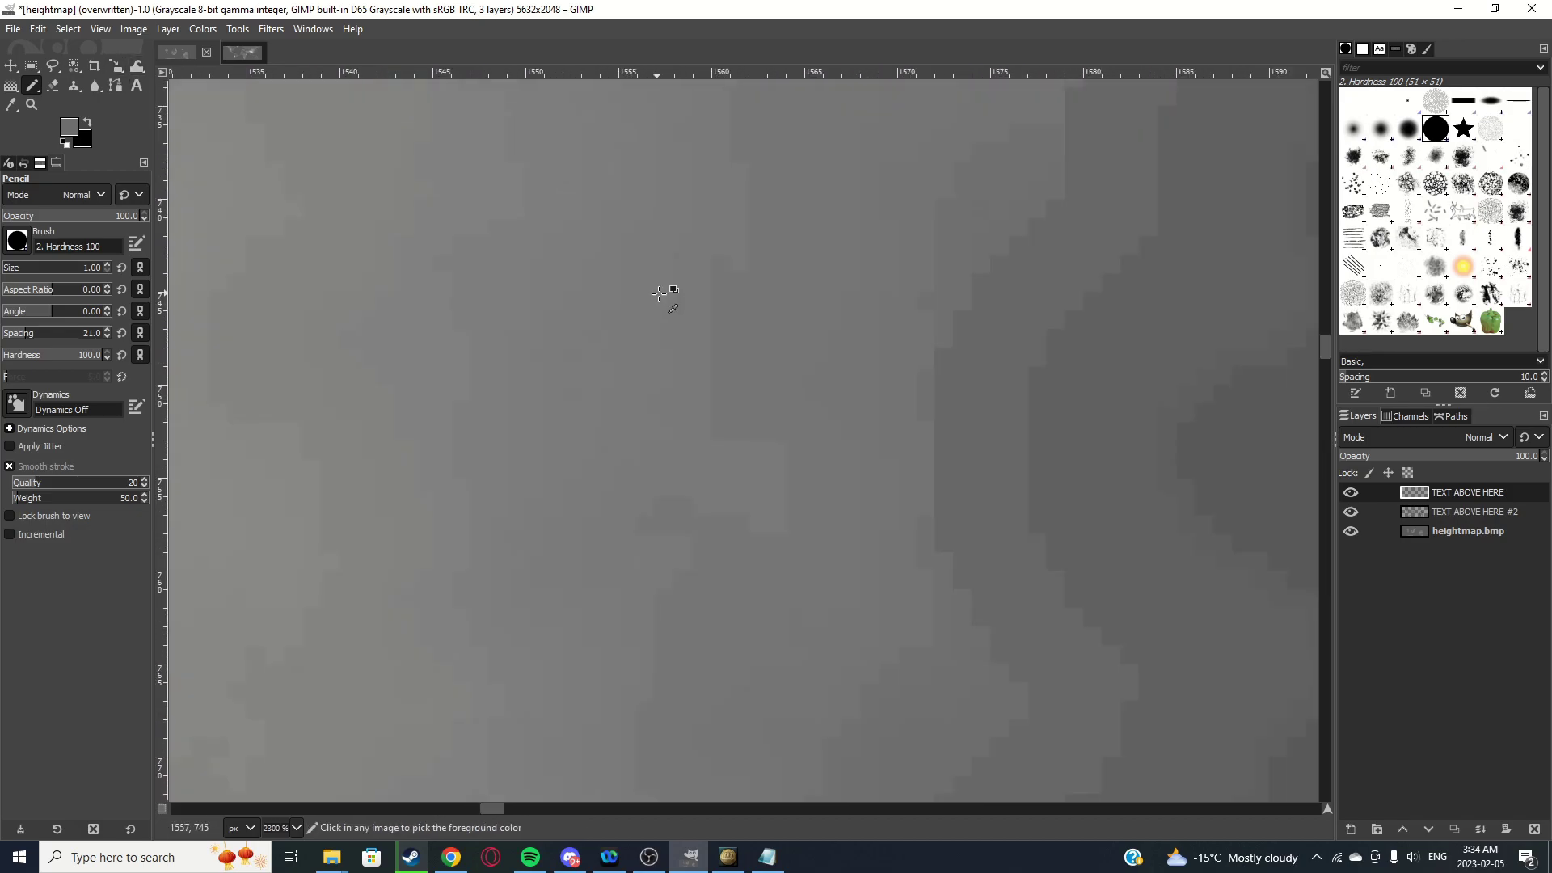
ctrl+scroll(660, 292, down, 7)
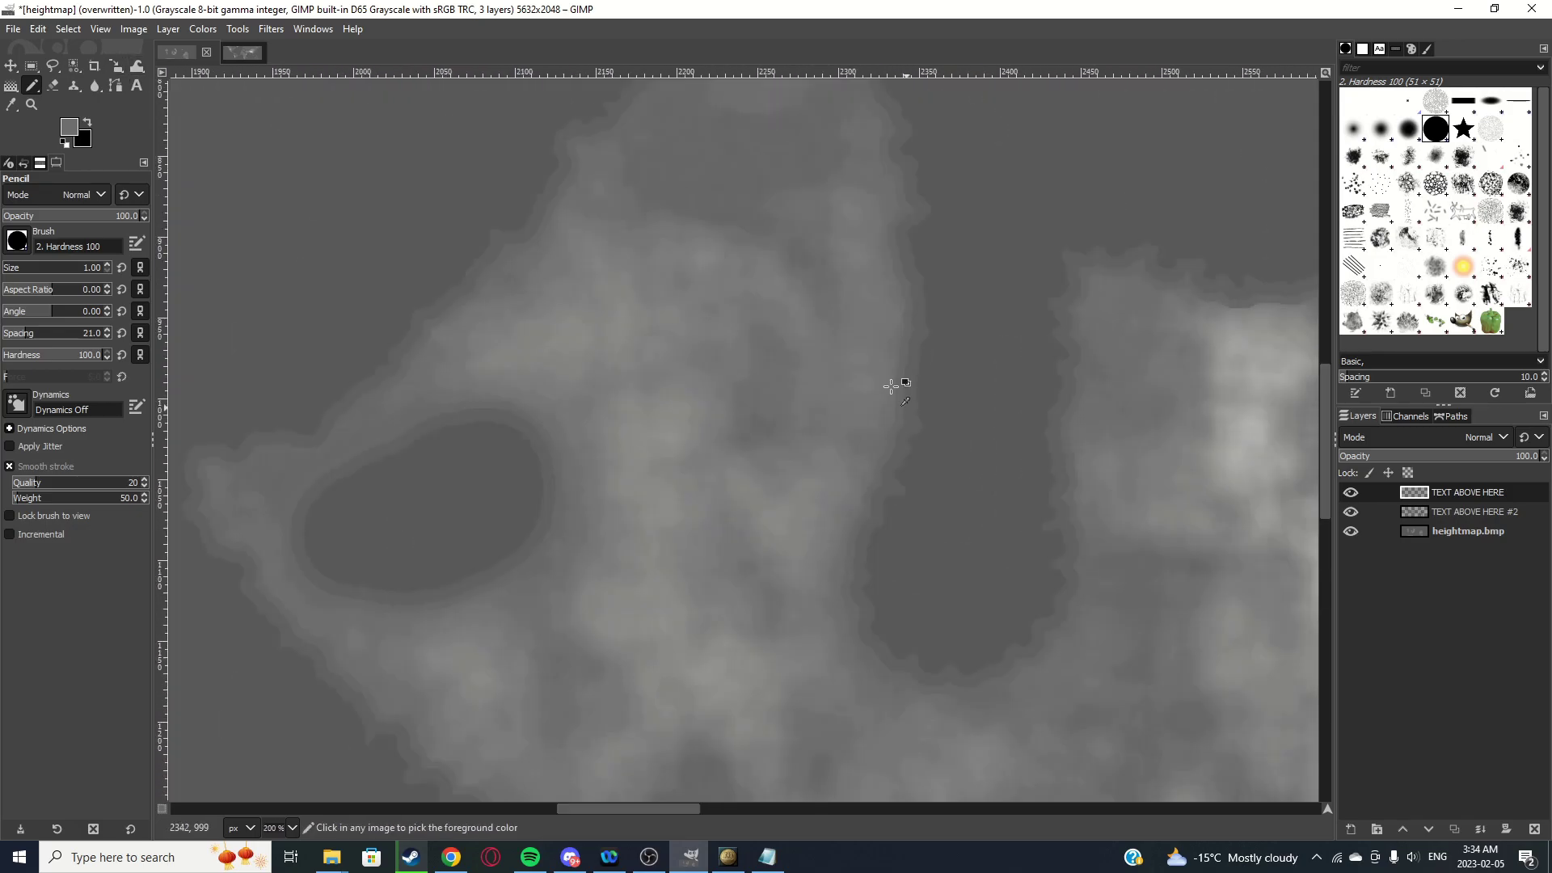
ctrl+scroll(641, 412, down, 3)
ctrl+scroll(1002, 208, up, 8)
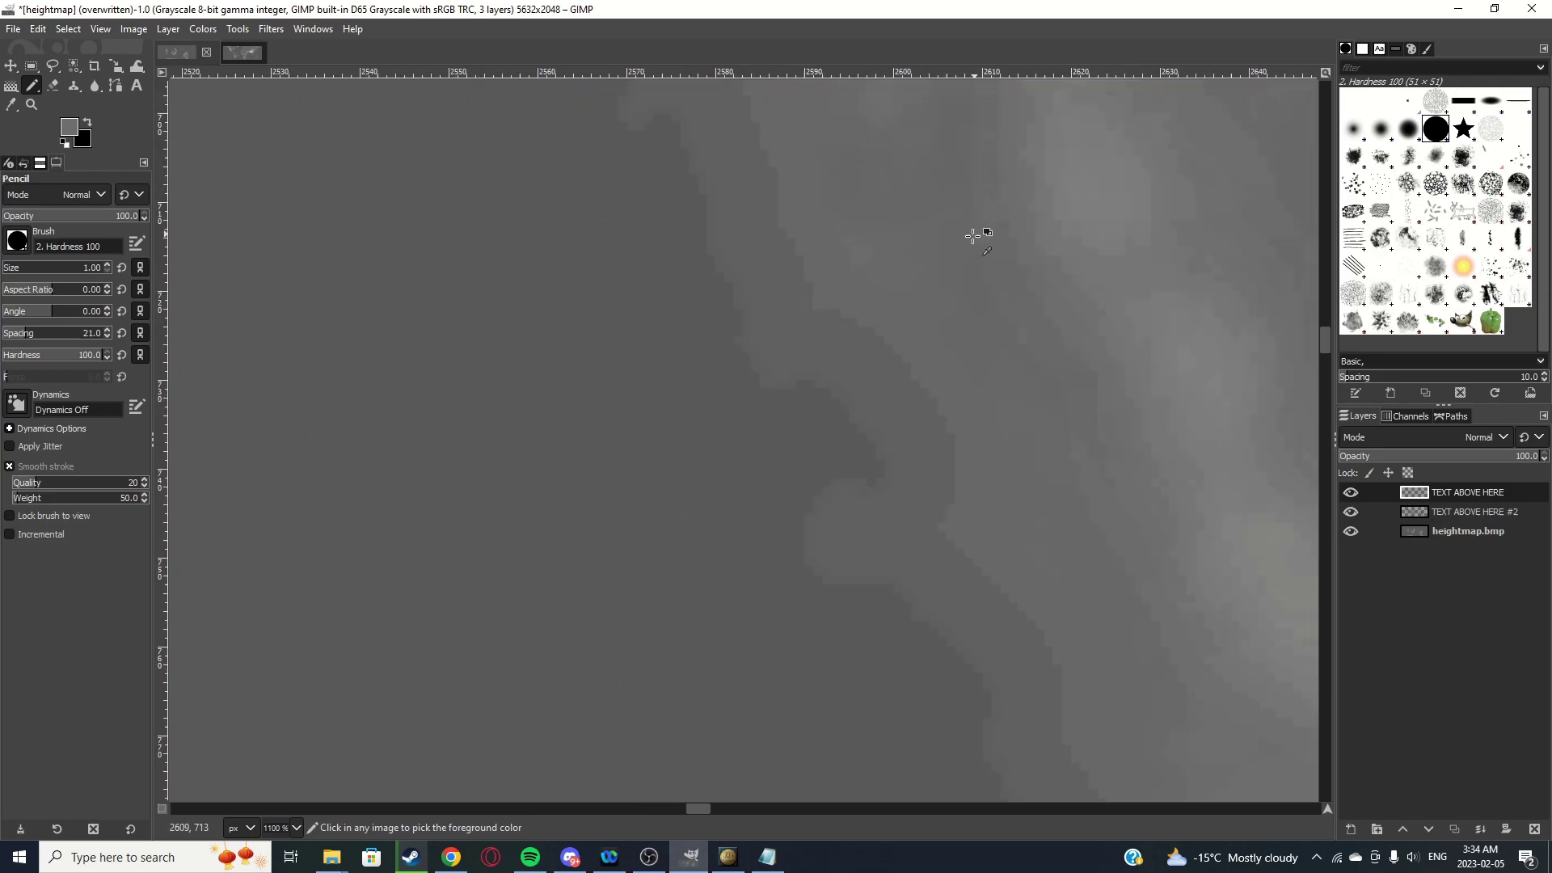
ctrl+scroll(973, 236, down, 7)
ctrl+scroll(522, 320, up, 4)
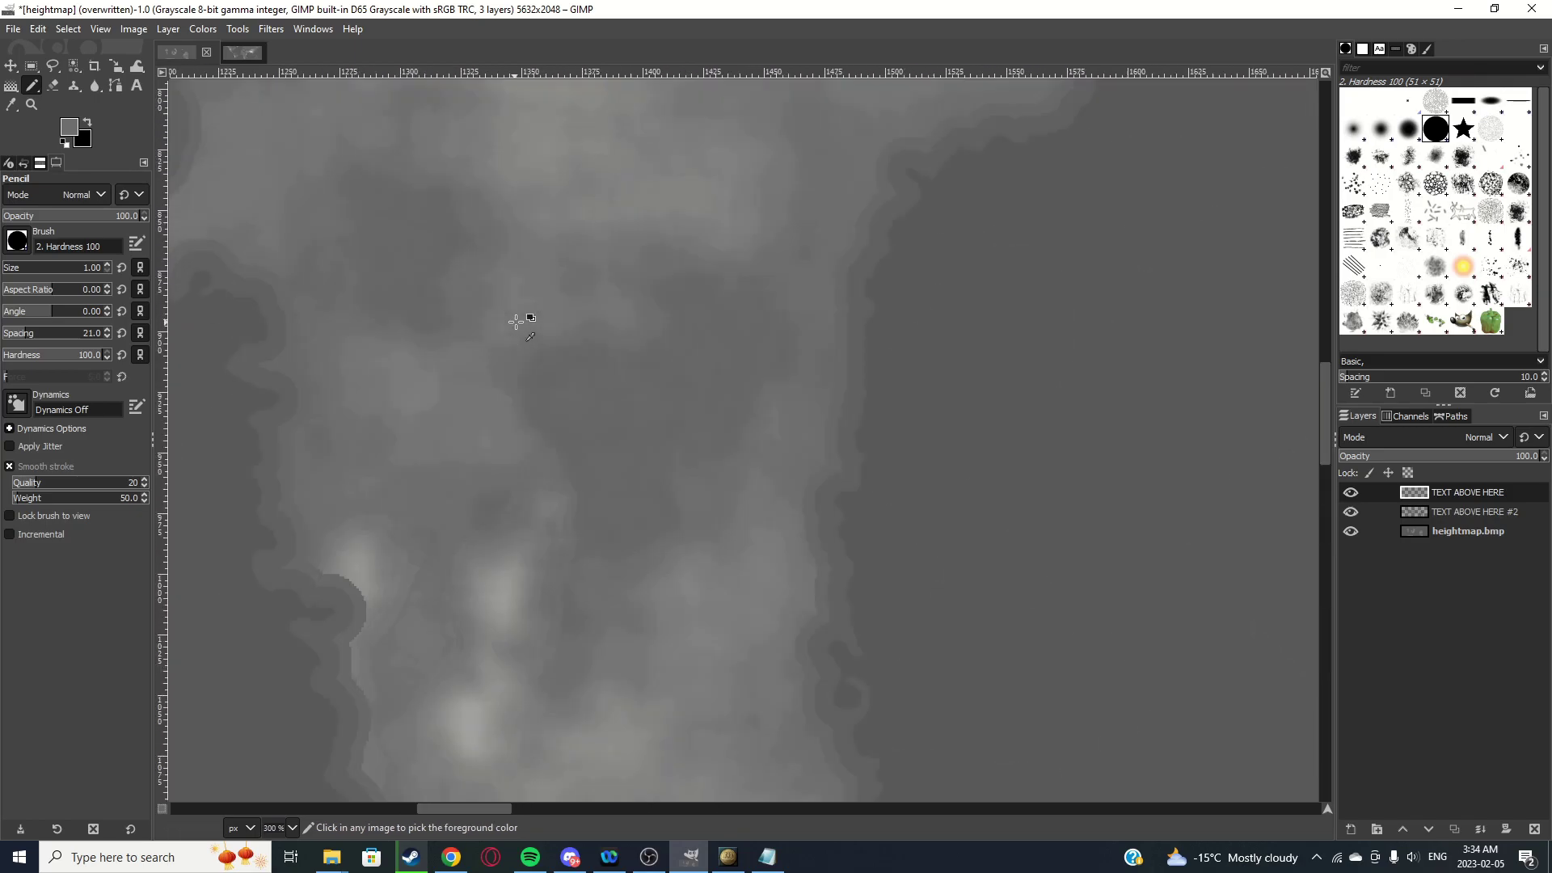
ctrl+scroll(749, 305, up, 4)
ctrl+scroll(645, 299, down, 5)
ctrl+scroll(752, 308, up, 6)
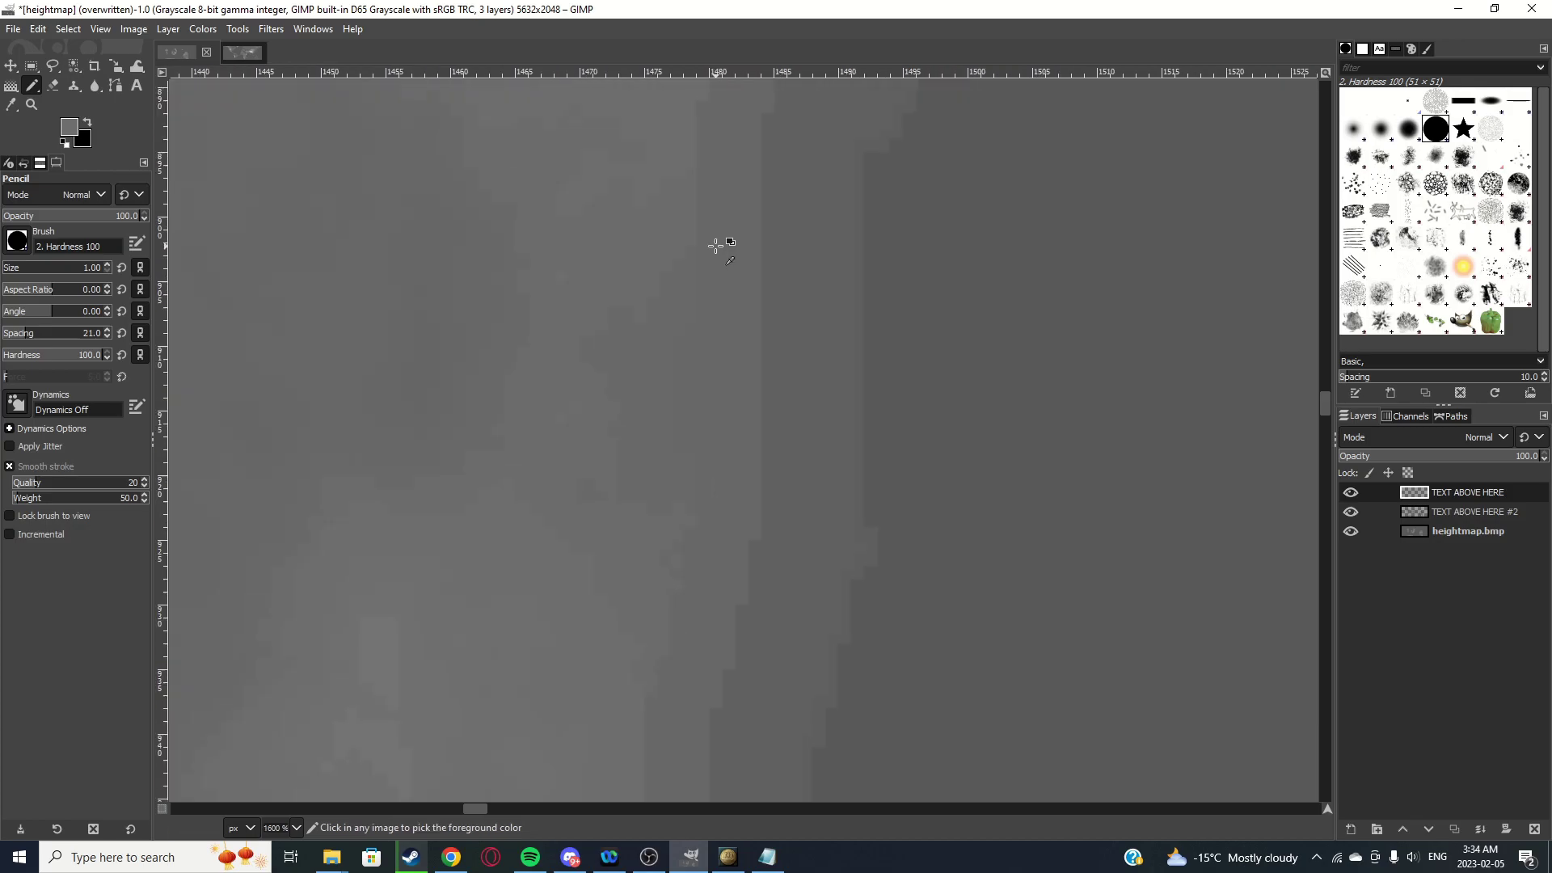
ctrl+scroll(717, 245, down, 5)
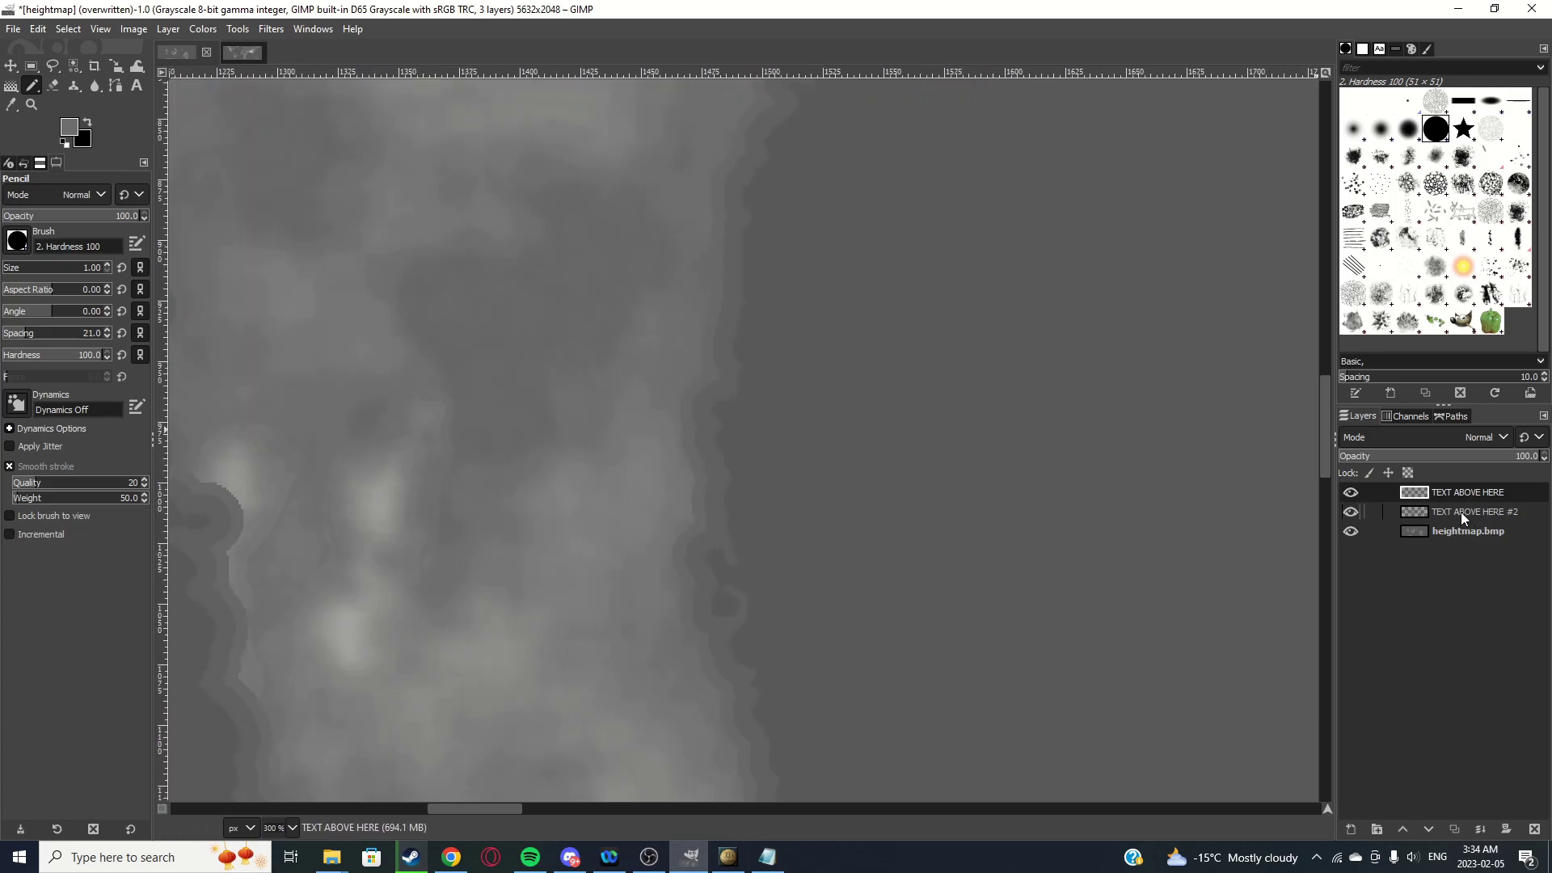
Add a transparent layer directly above heightmap.bmp, below TEXT ABOVE HERE #2, and delete the topmost TEXT ABOVE HERE layer
click(1461, 512)
click(1453, 532)
click(1352, 832)
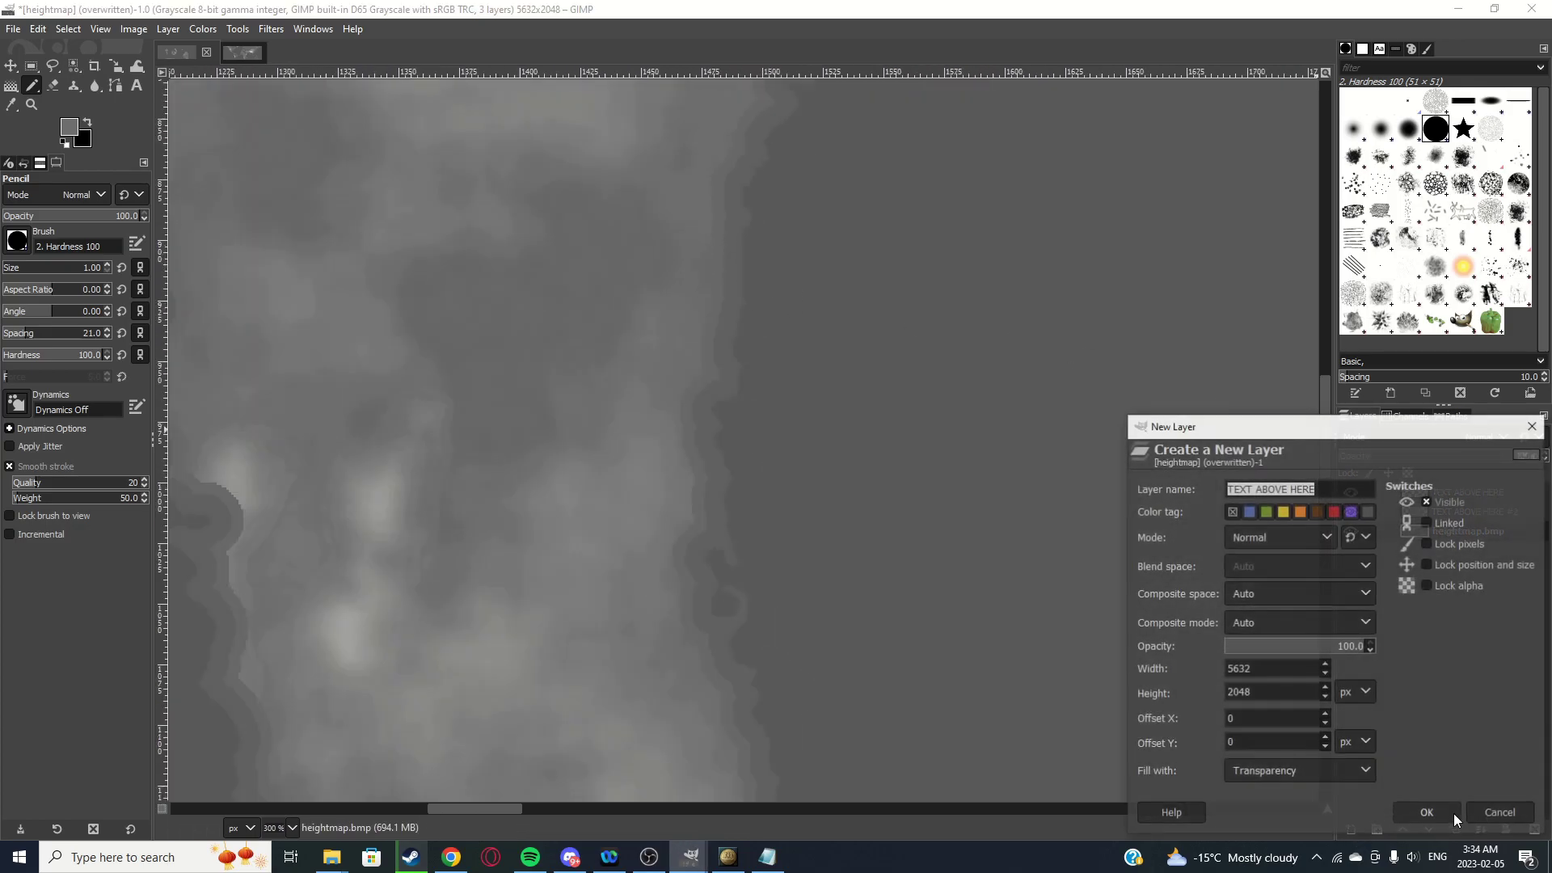
click(1454, 814)
click(1492, 495)
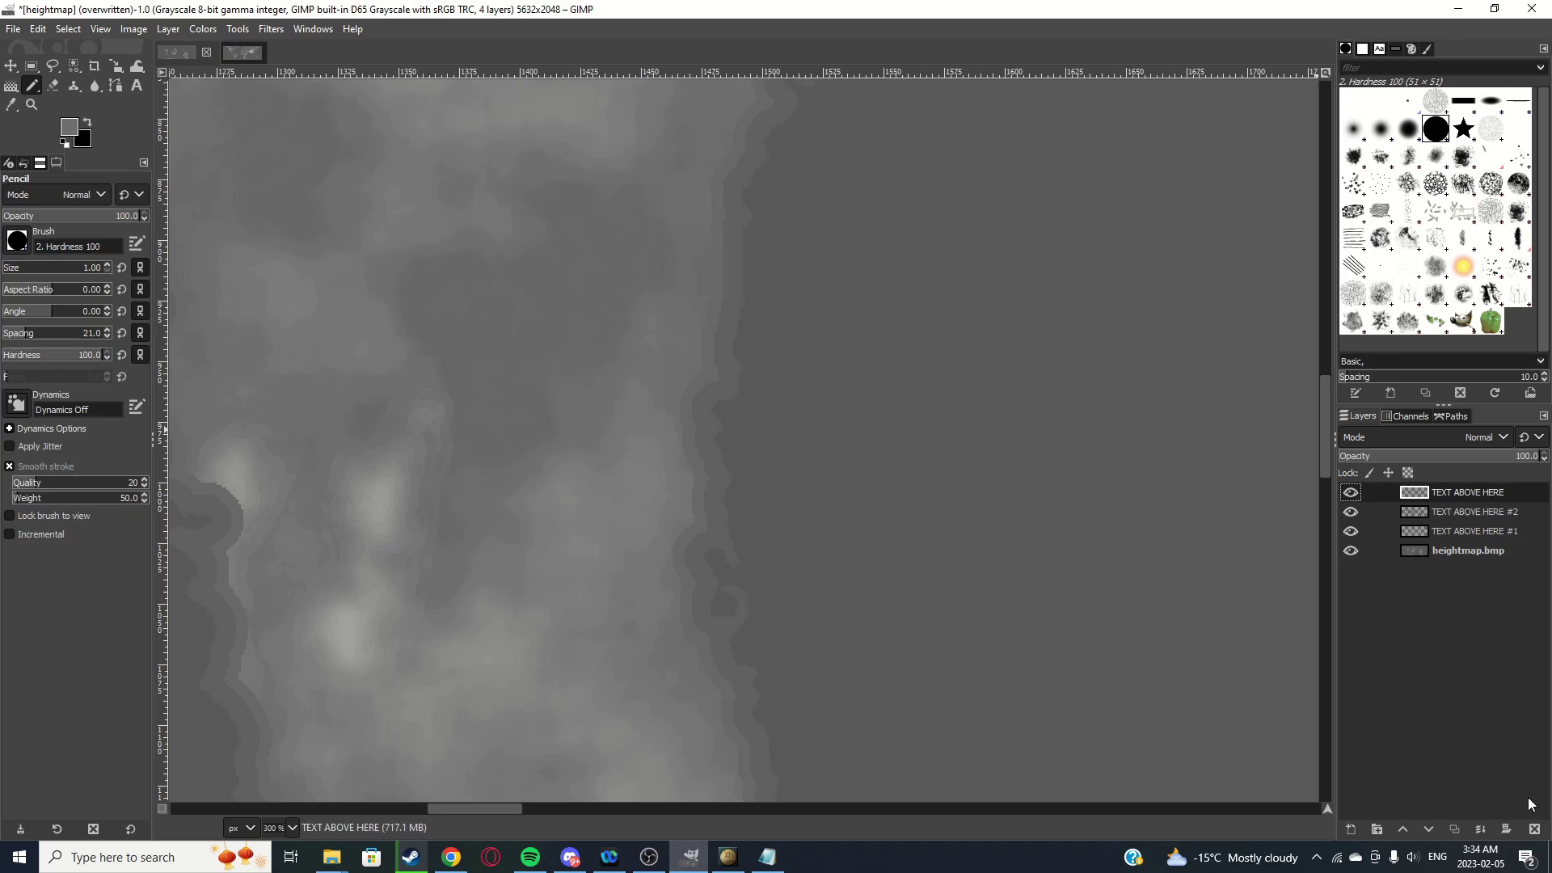
click(1535, 830)
click(1475, 511)
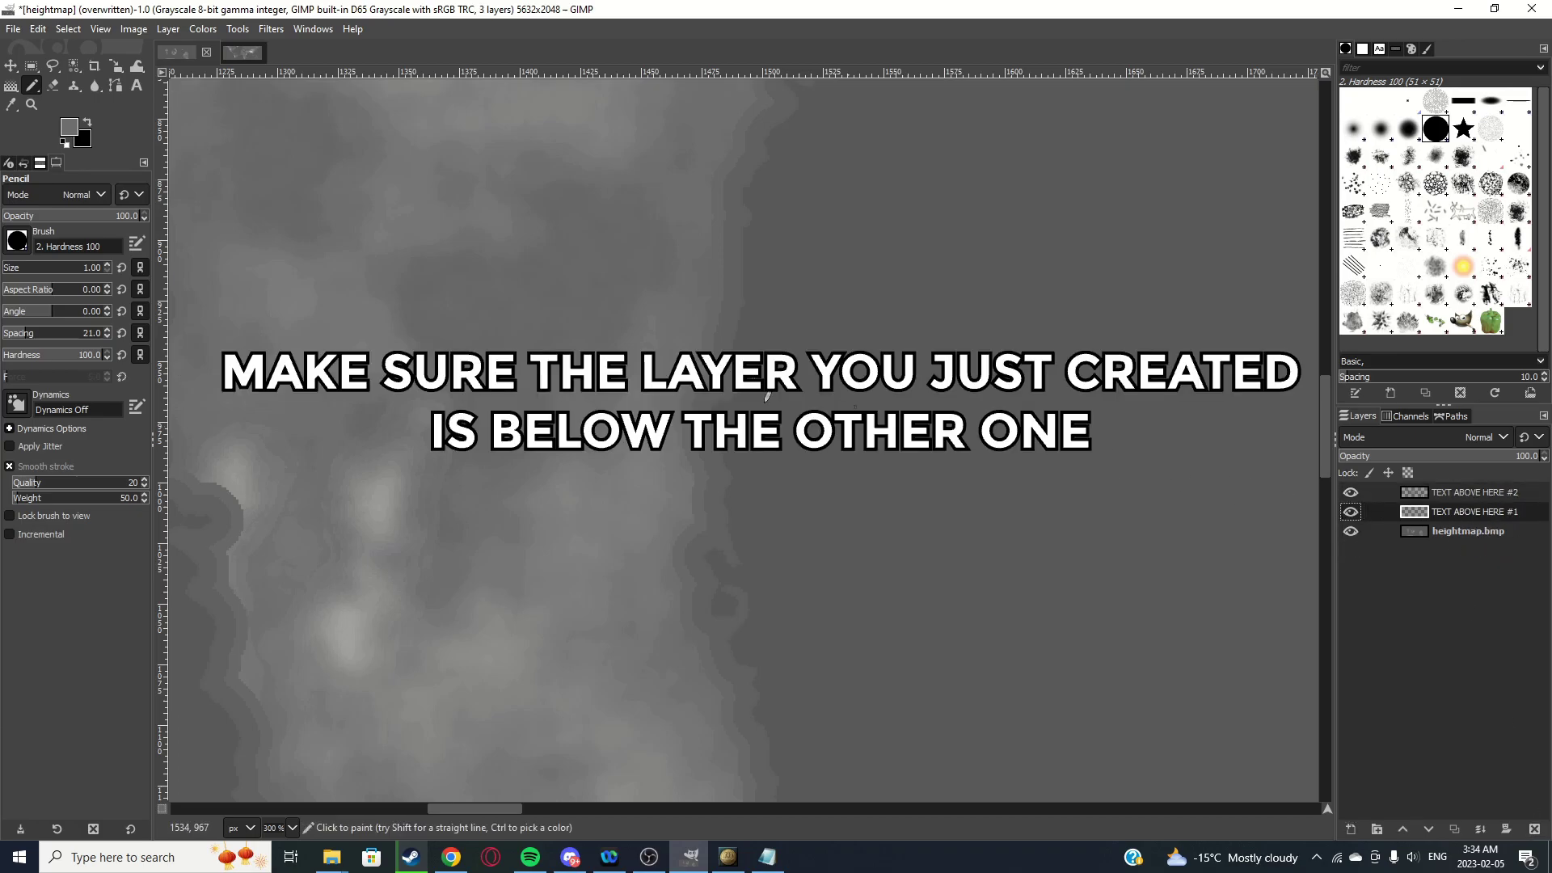
Hide both TEXT ABOVE HERE layers and select the sea on heightmap.bmp with Select by Color
click(1448, 534)
scroll(553, 351, down, 4)
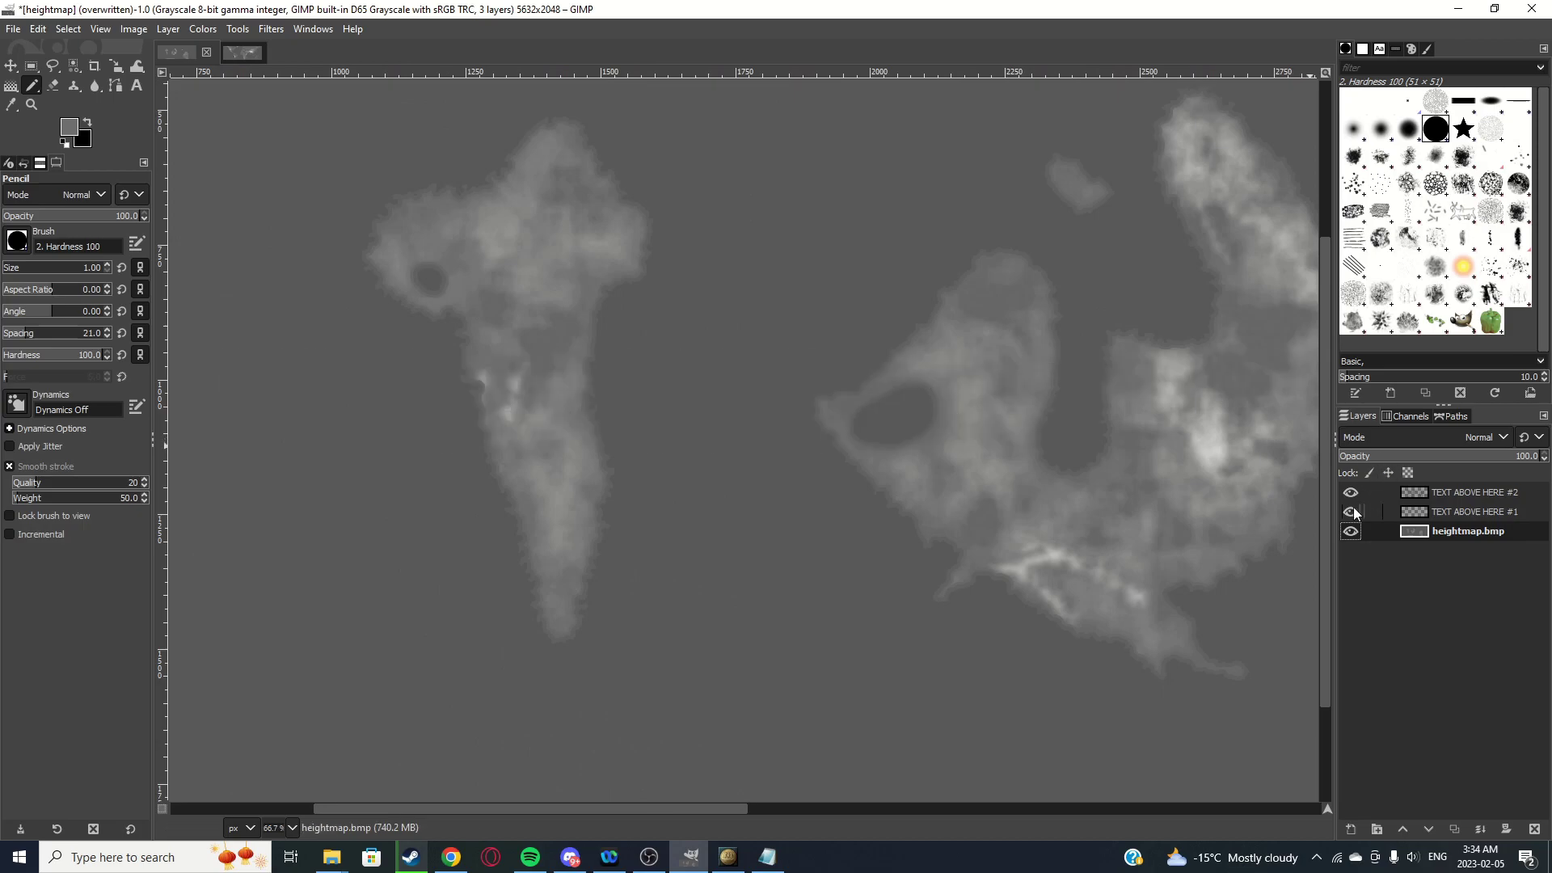
click(1351, 493)
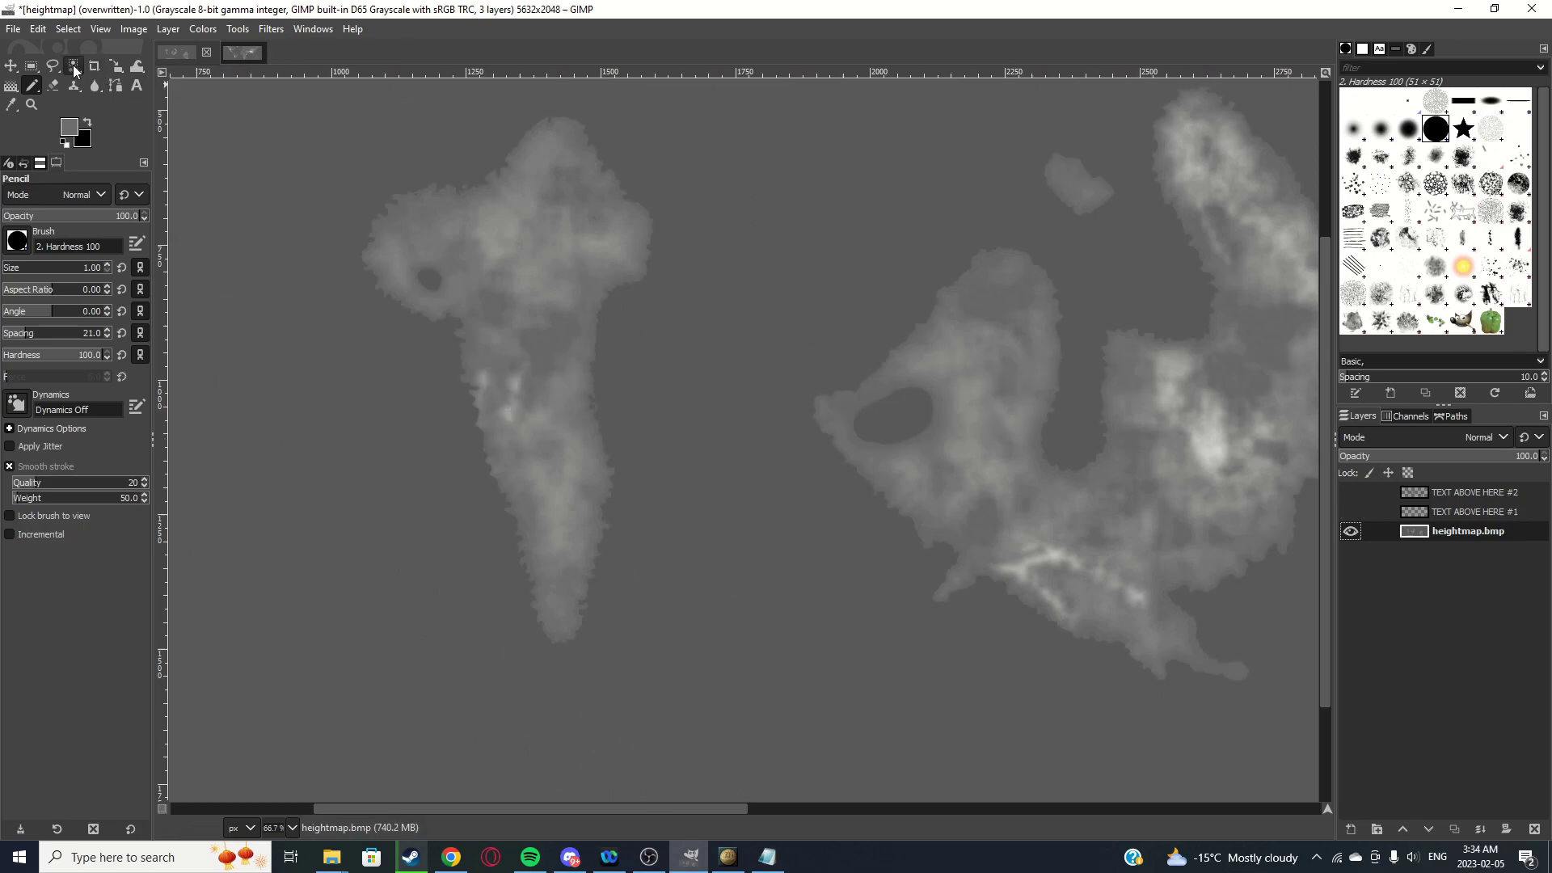
click(74, 65)
click(840, 303)
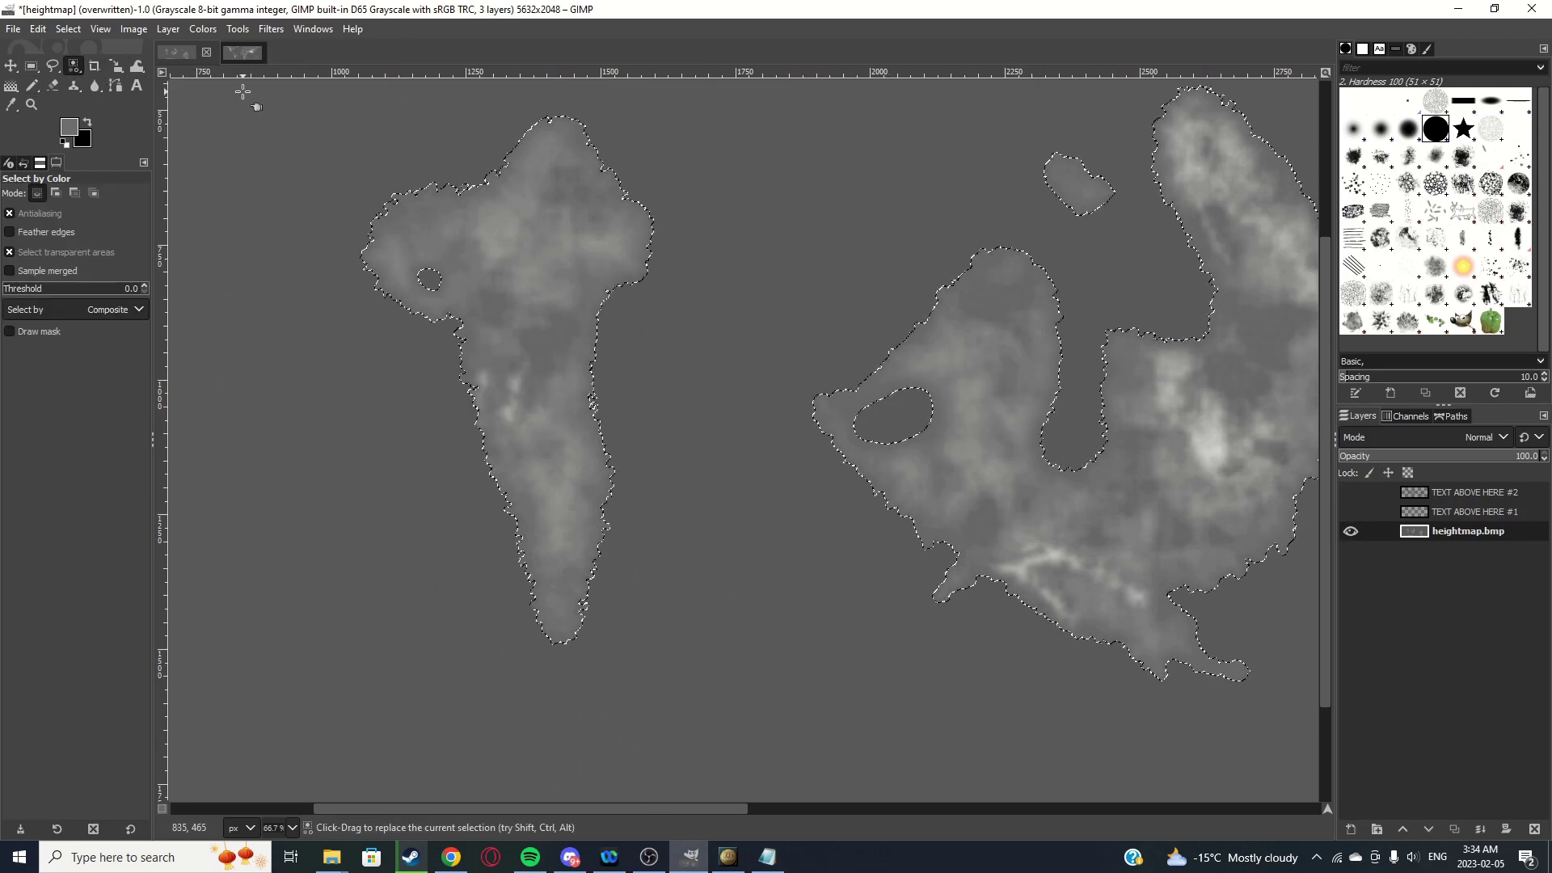
Grow the sea selection inland past the coastline of the landmasses
click(68, 28)
click(103, 253)
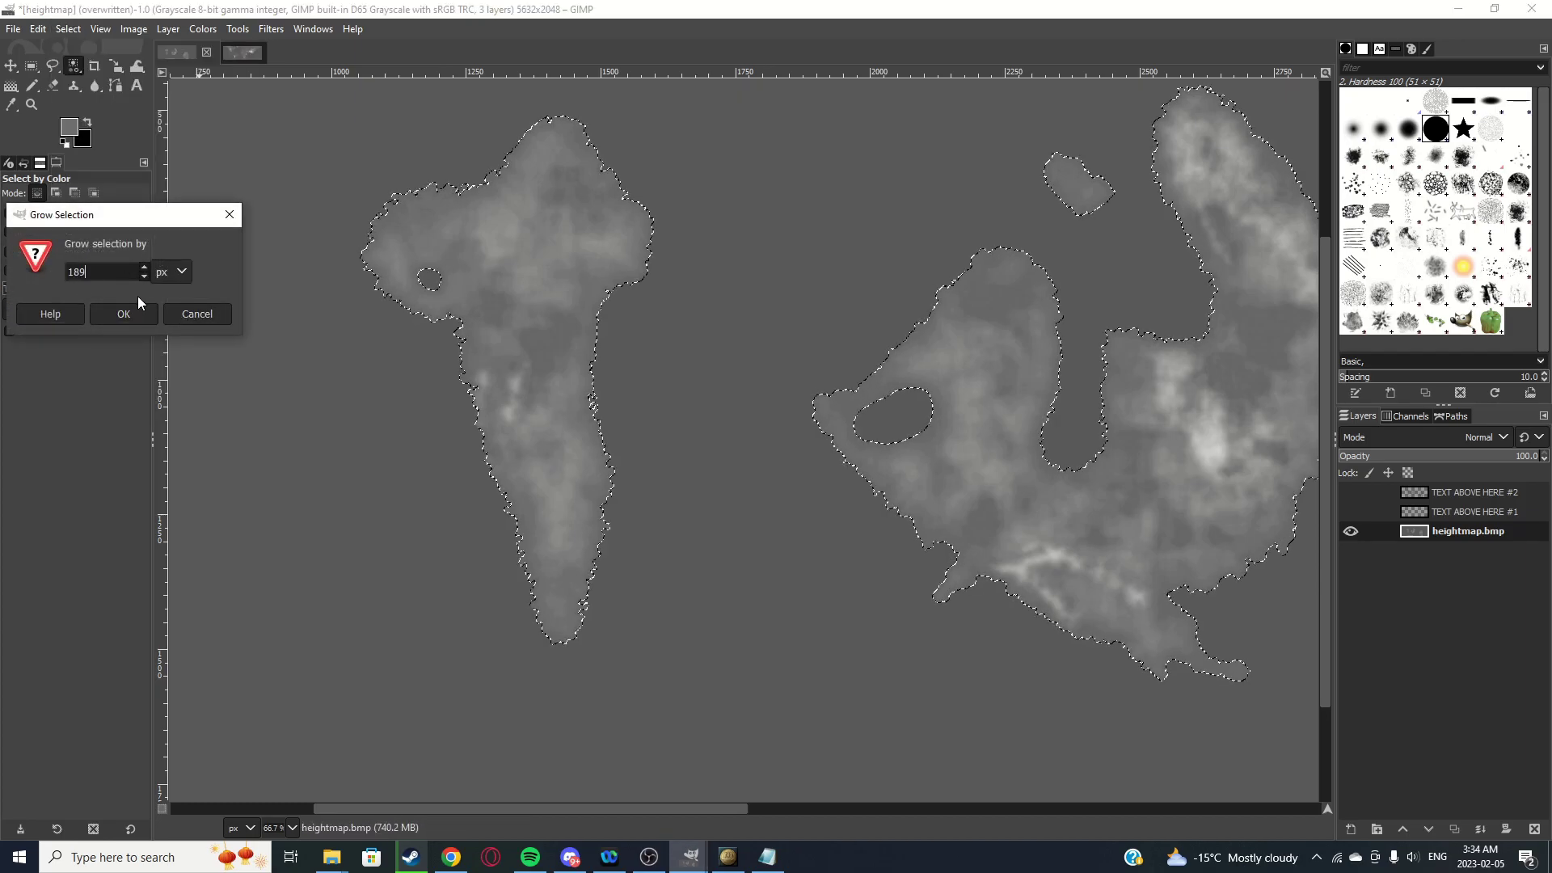
click(123, 313)
scroll(578, 371, up, 6)
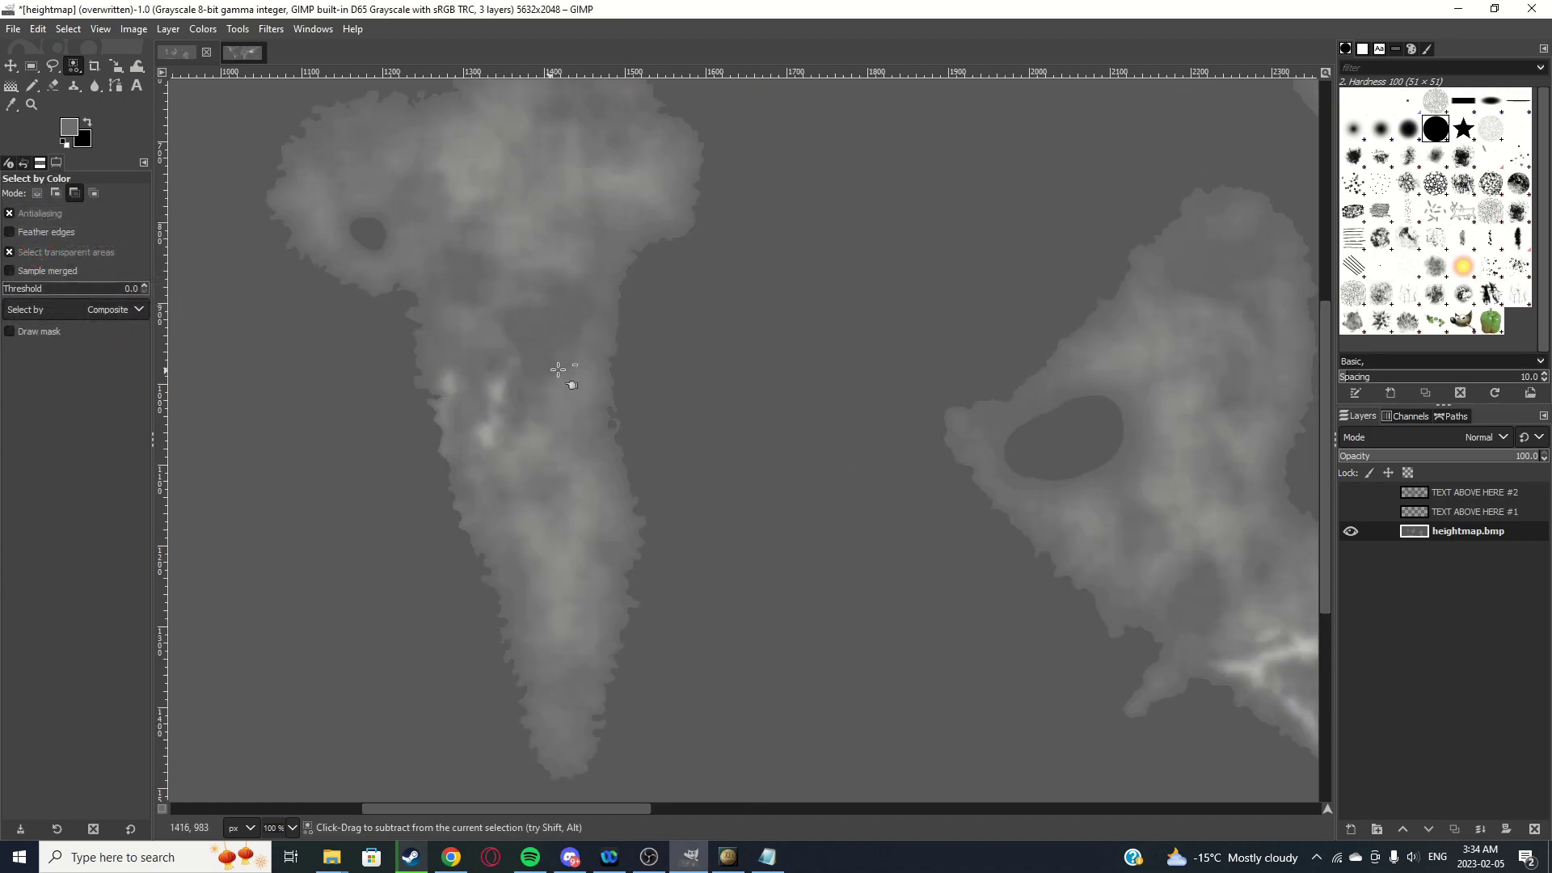
scroll(651, 365, up, 4)
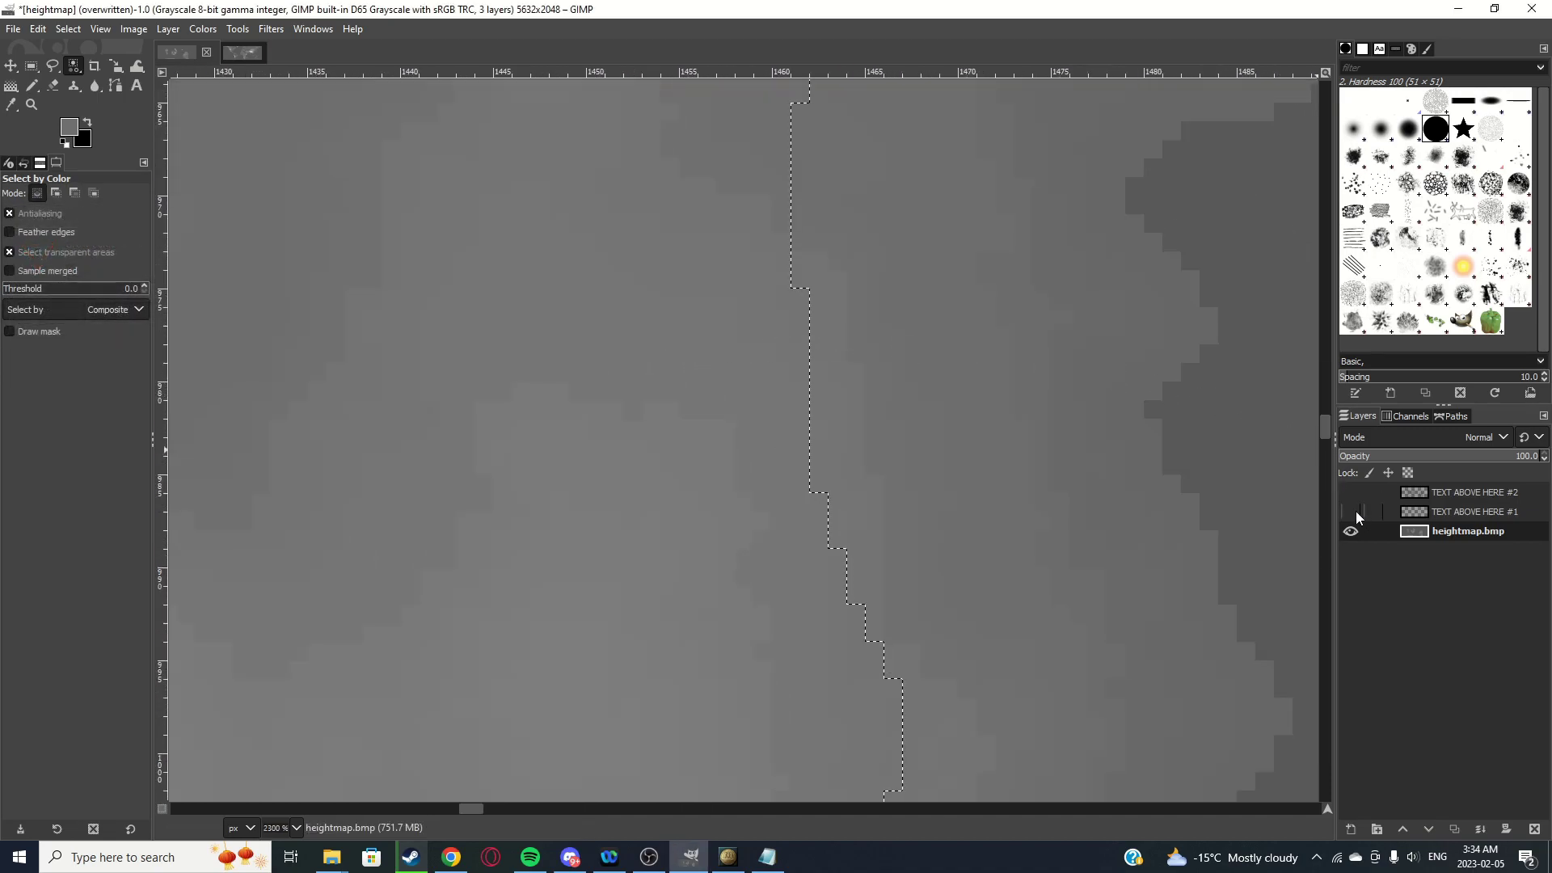
Compare the grown selection's edge with the existing coastal bands by showing and hiding the two TEXT ABOVE HERE layers
click(1351, 511)
click(1351, 492)
click(1351, 493)
click(1351, 512)
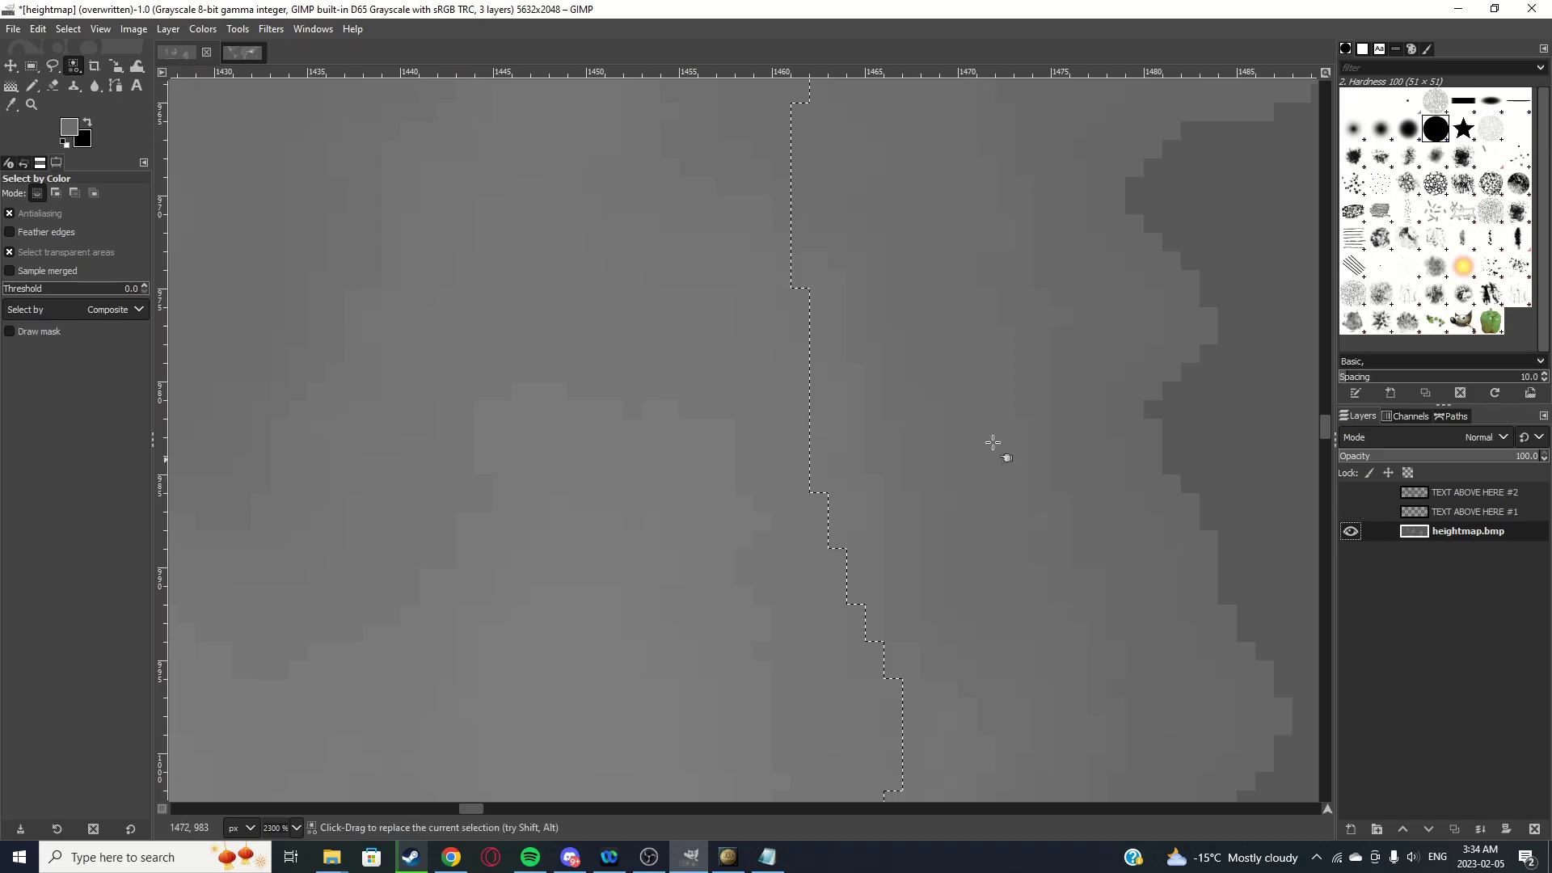
scroll(815, 396, down, 5)
scroll(815, 396, down, 4)
scroll(980, 520, up, 1)
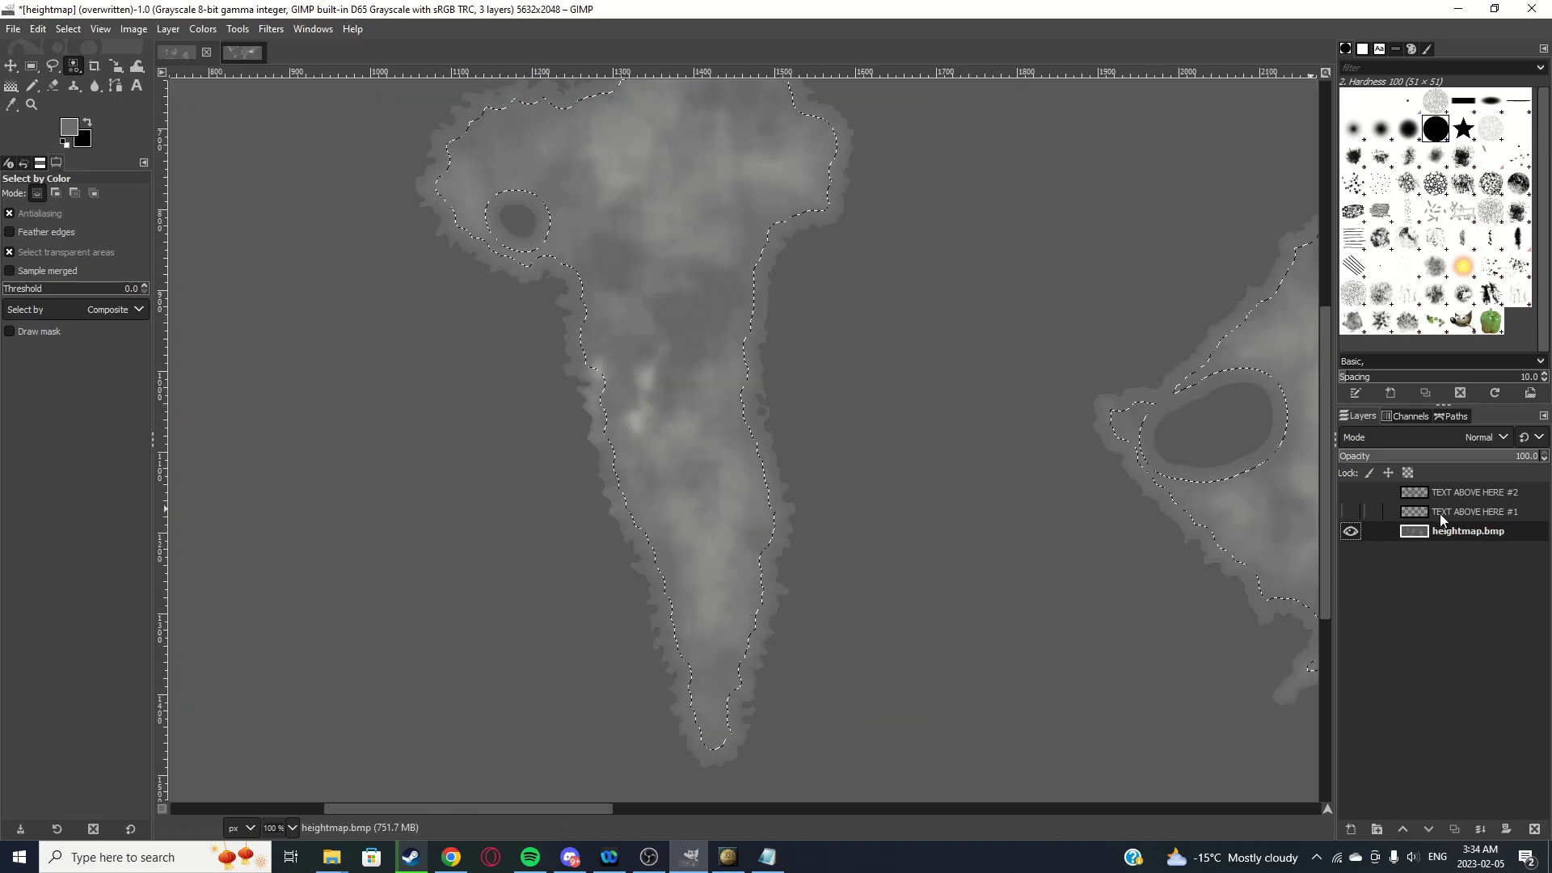
Make TEXT ABOVE HERE #1 the active layer and show both TEXT ABOVE HERE layers
click(1453, 515)
click(1351, 512)
click(1351, 492)
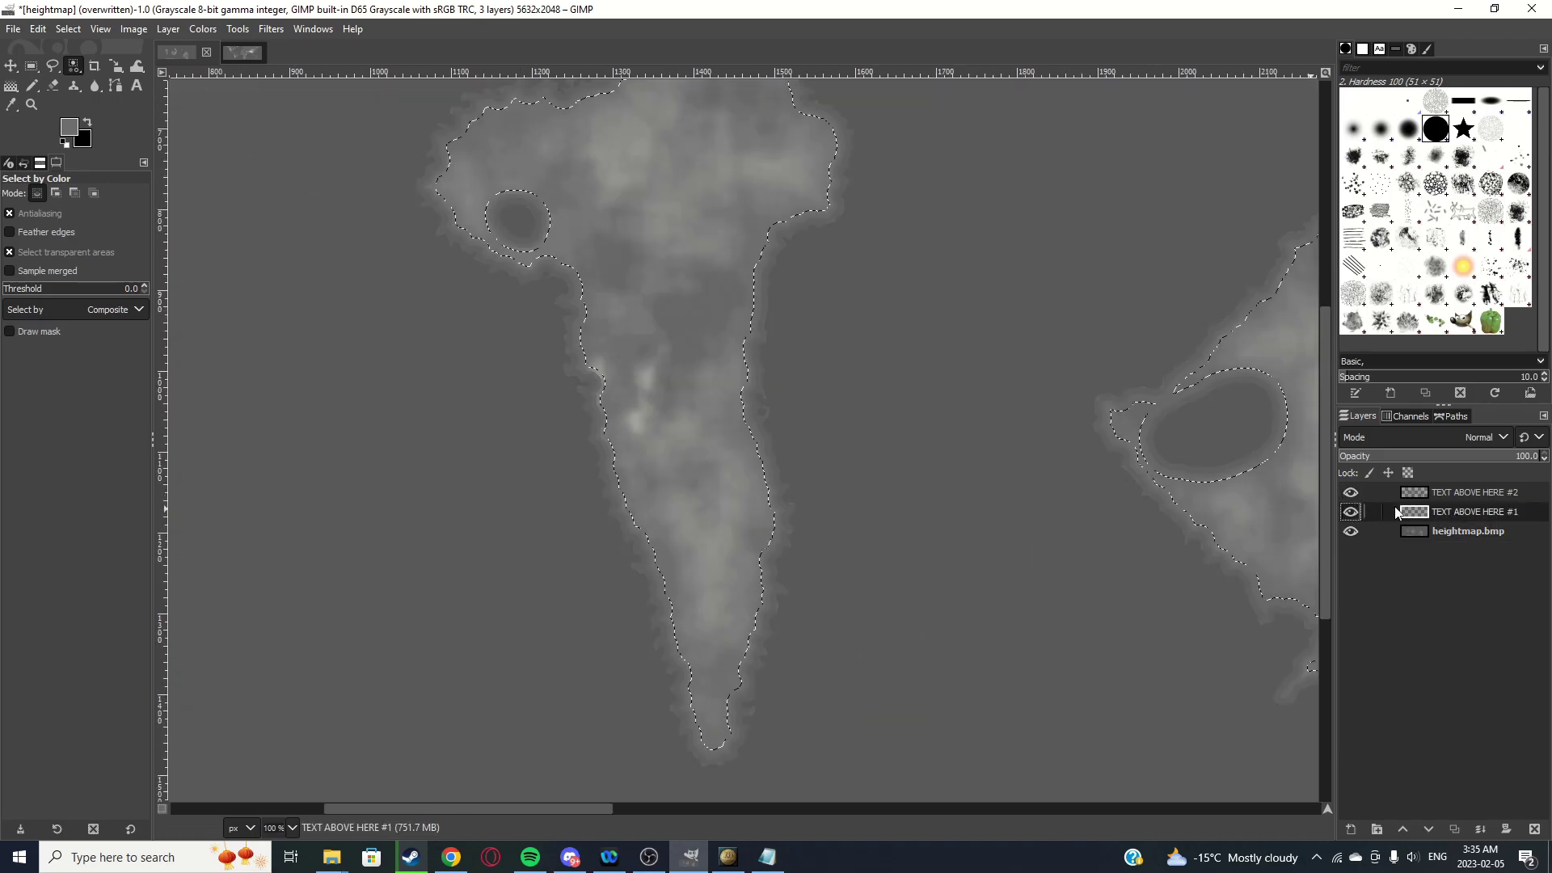
click(1351, 512)
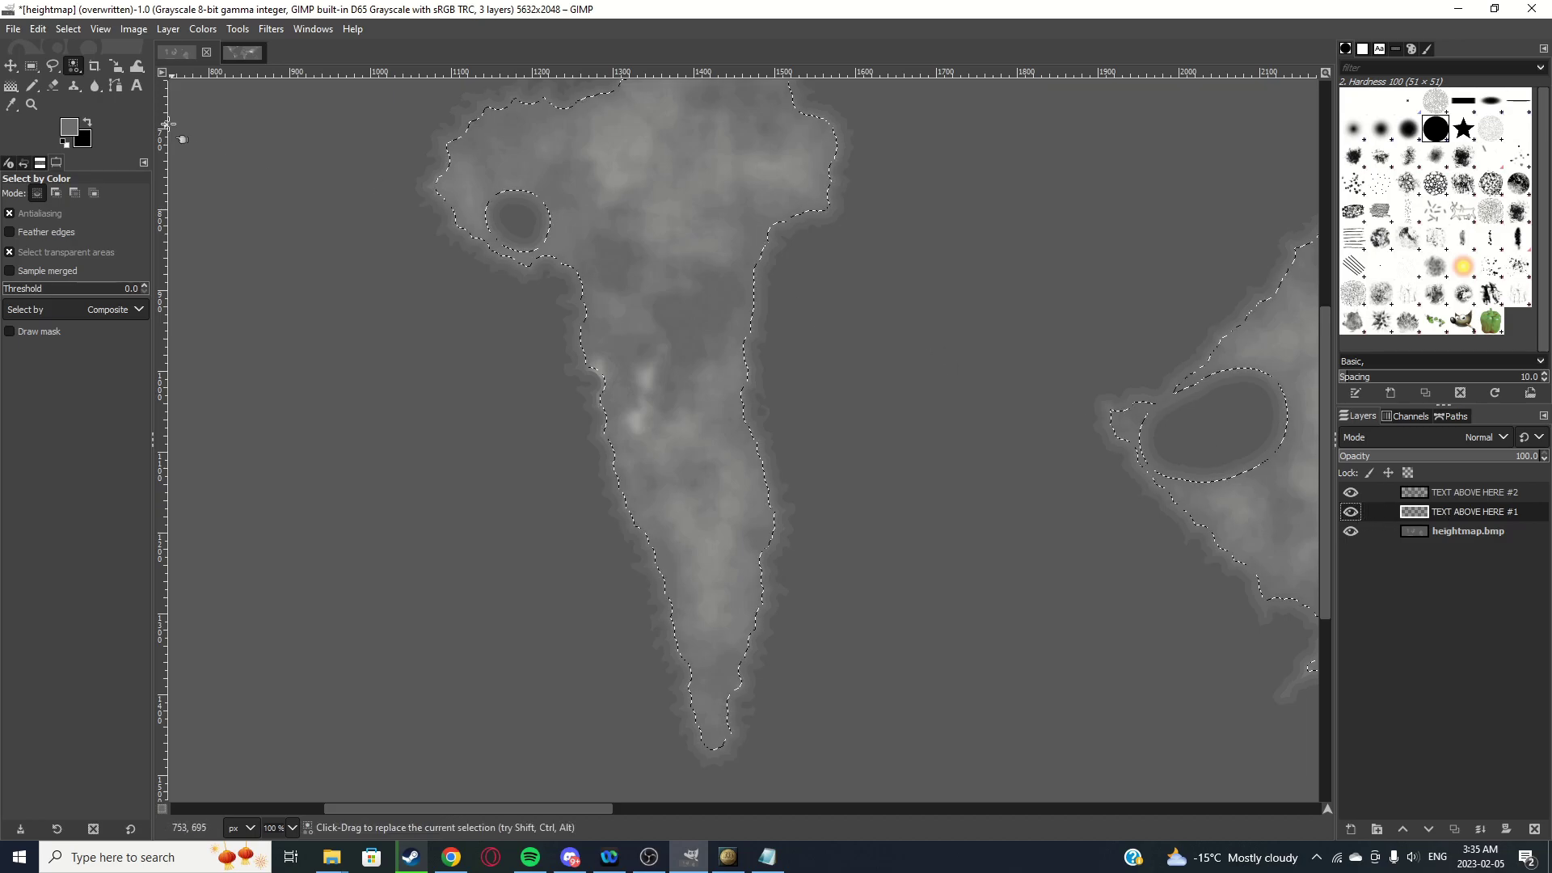
Paint the whole selected area grey on TEXT ABOVE HERE #1 with the Pencil at brush size 1469
click(27, 87)
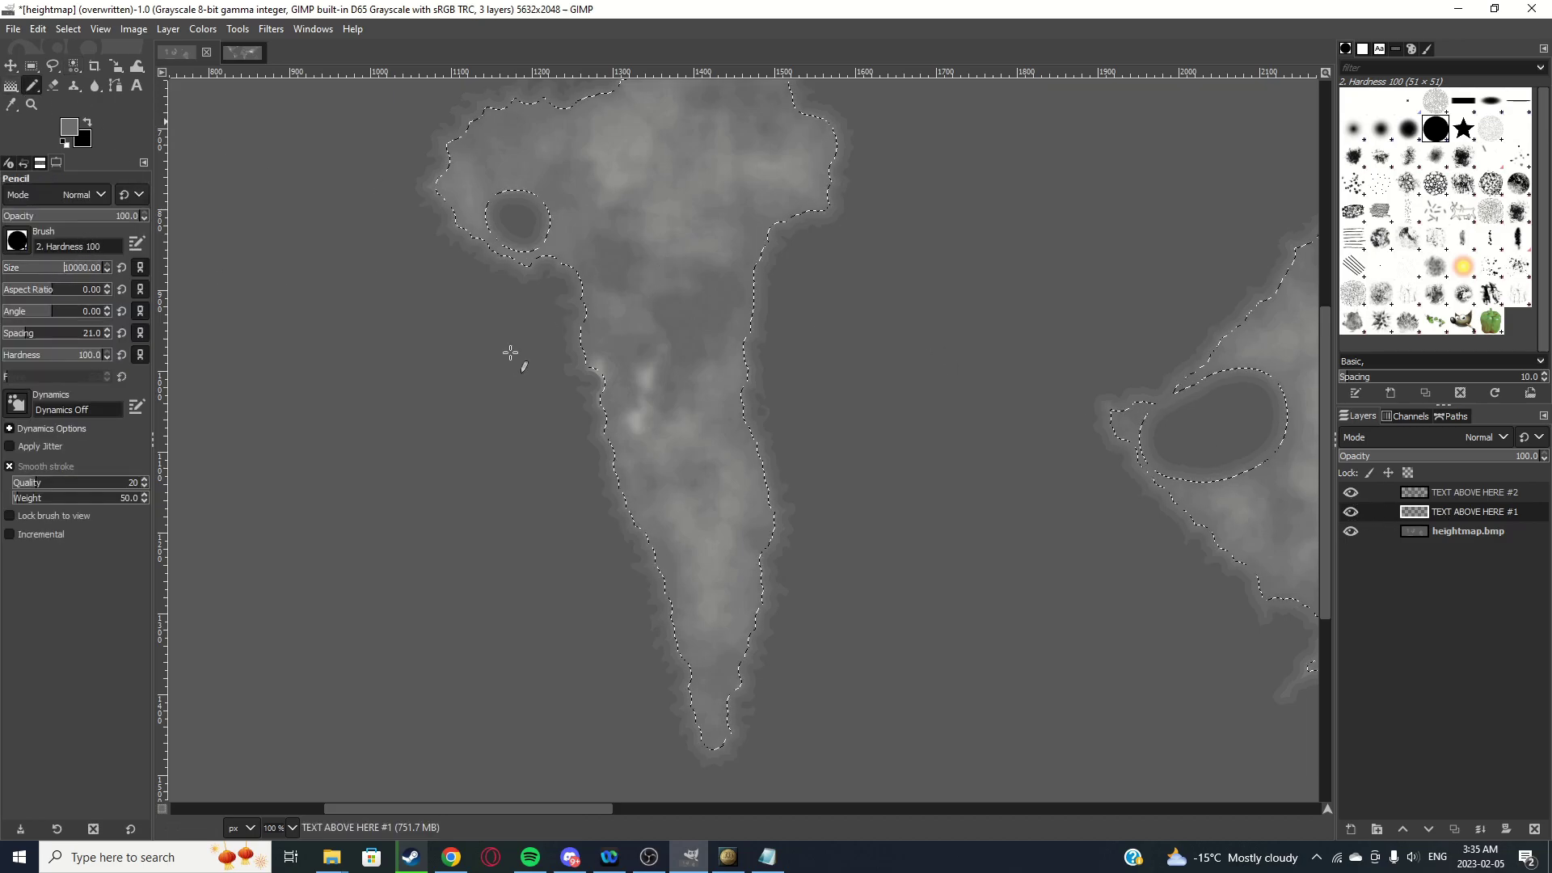
ctrl+scroll(511, 352, down, 1)
drag(40, 276, 61, 275)
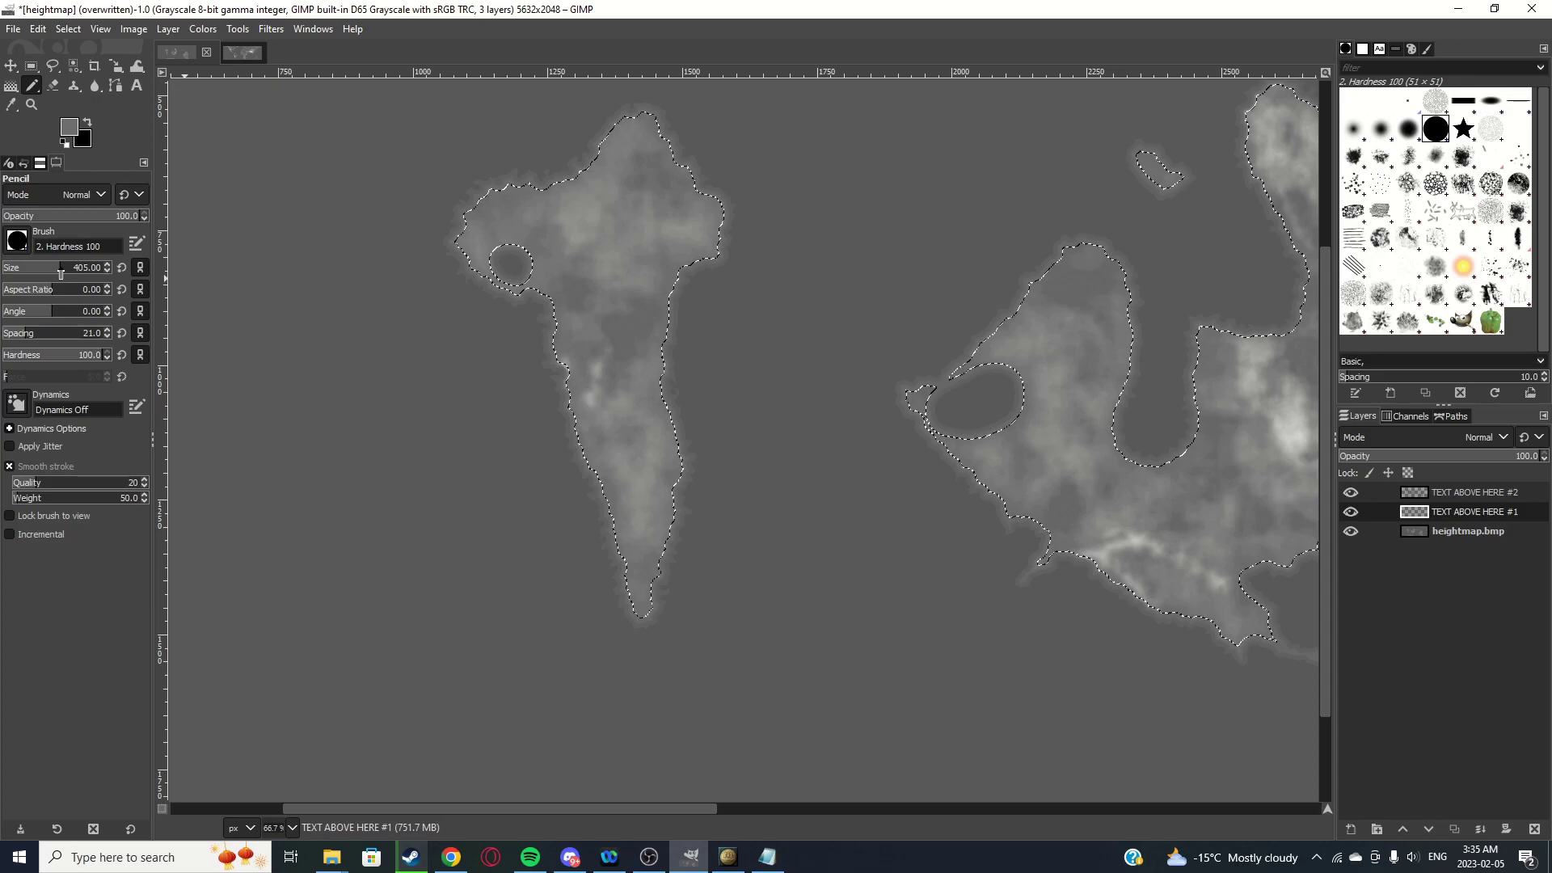
ctrl+scroll(612, 368, down, 7)
ctrl+scroll(536, 354, up, 3)
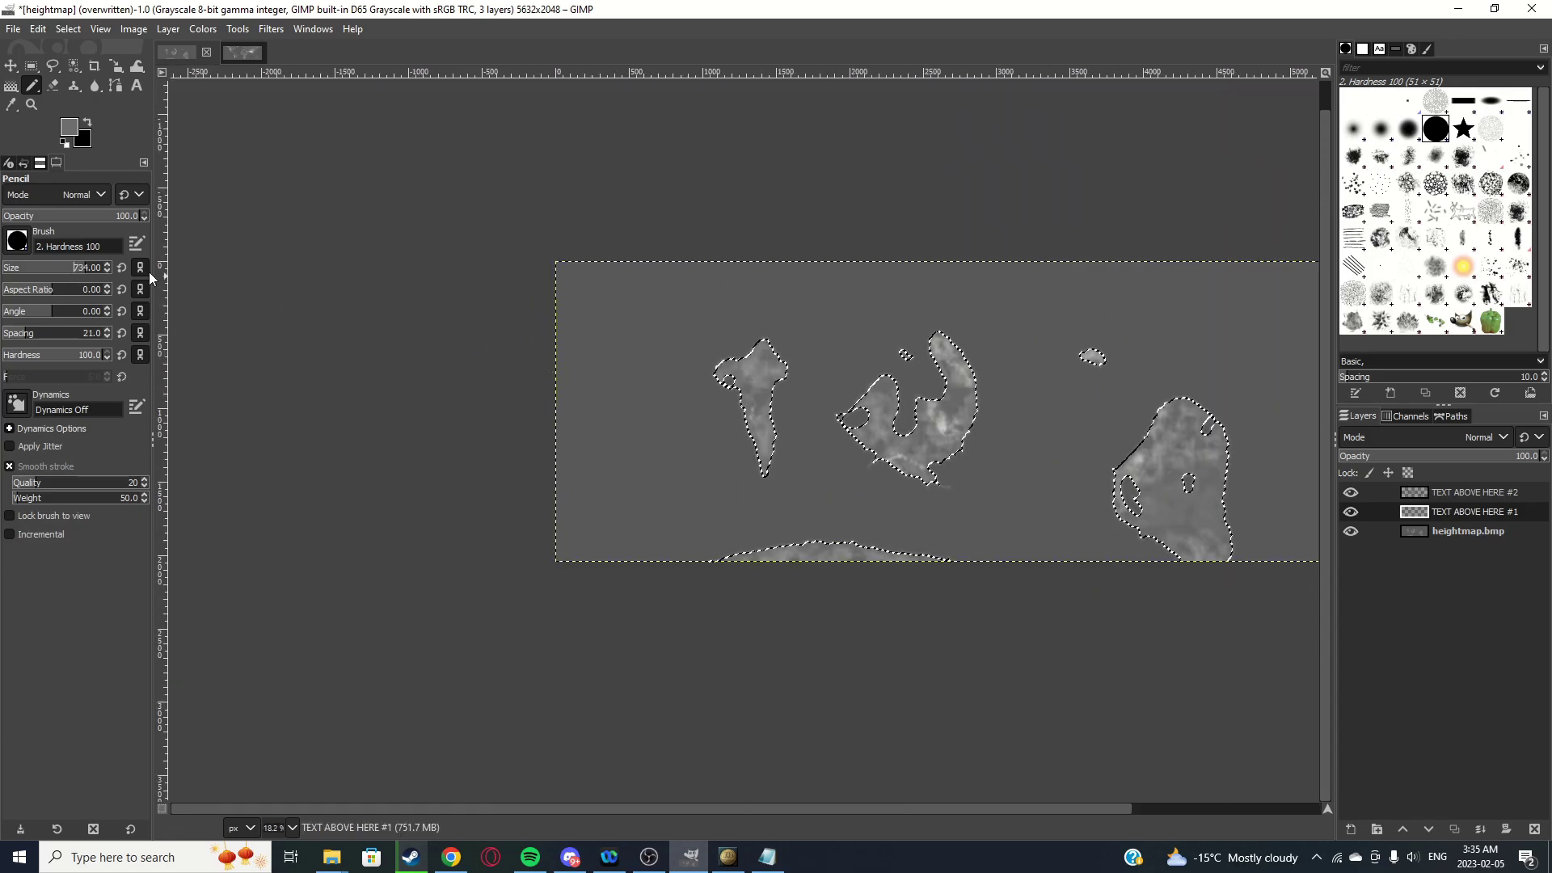
key(bracketright)
key(bracketright)
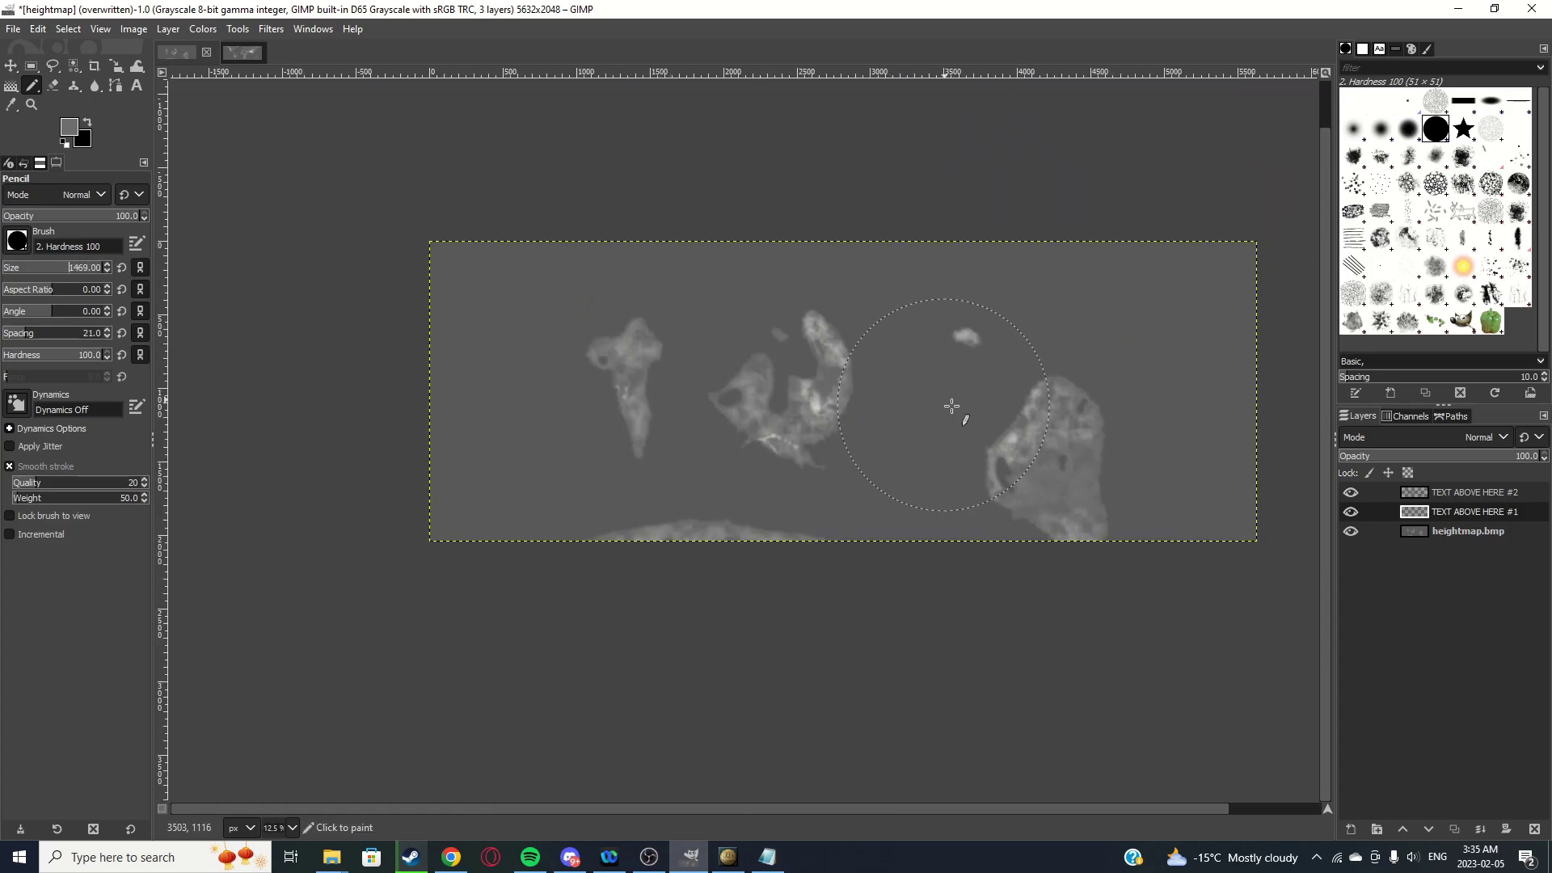
mouse_move(468, 287)
mouse_down()
mouse_move(919, 251)
mouse_move(1197, 283)
mouse_up()
mouse_move(1229, 378)
mouse_down()
mouse_move(515, 439)
mouse_move(389, 494)
mouse_move(812, 502)
mouse_move(1262, 472)
mouse_move(1229, 542)
mouse_up()
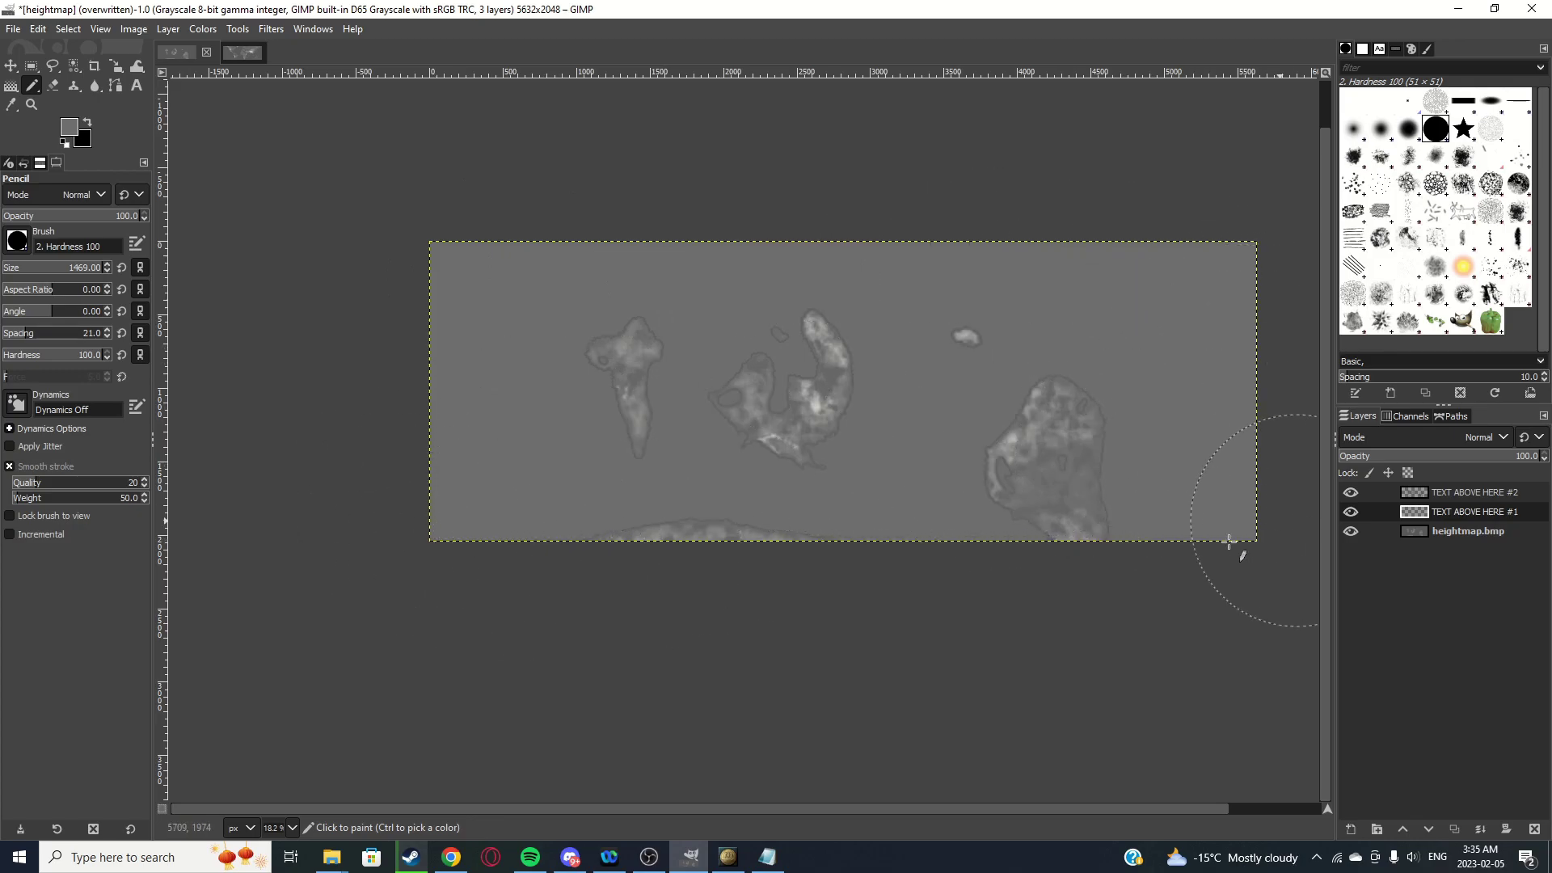
Hide TEXT ABOVE HERE #1, reselect the sea by color on heightmap.bmp, and make TEXT ABOVE HERE #1 active again
click(31, 67)
click(1351, 511)
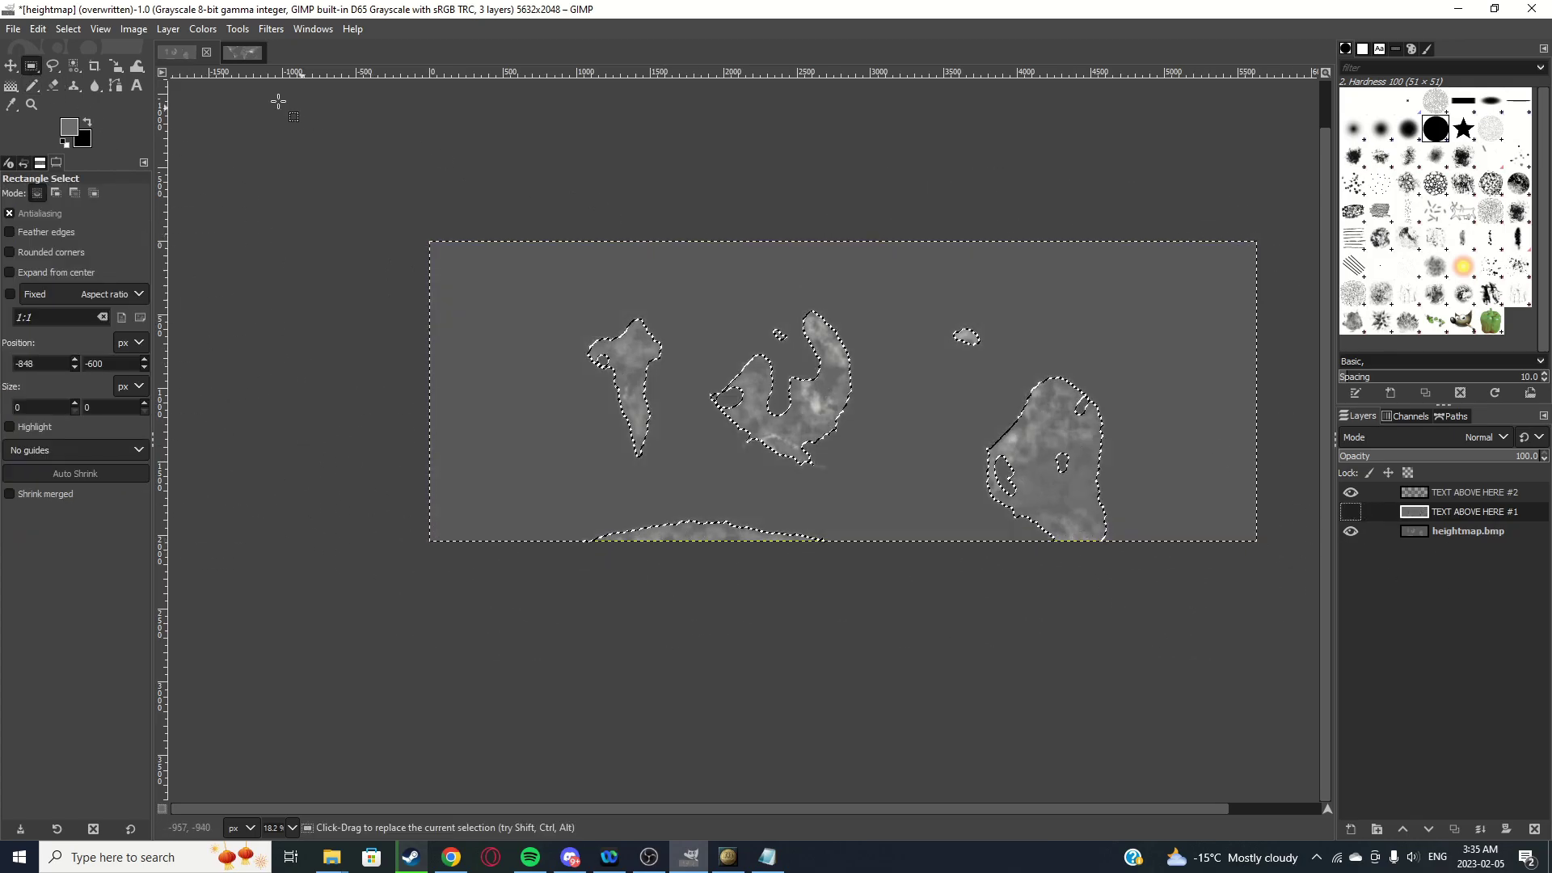
click(1460, 531)
click(73, 67)
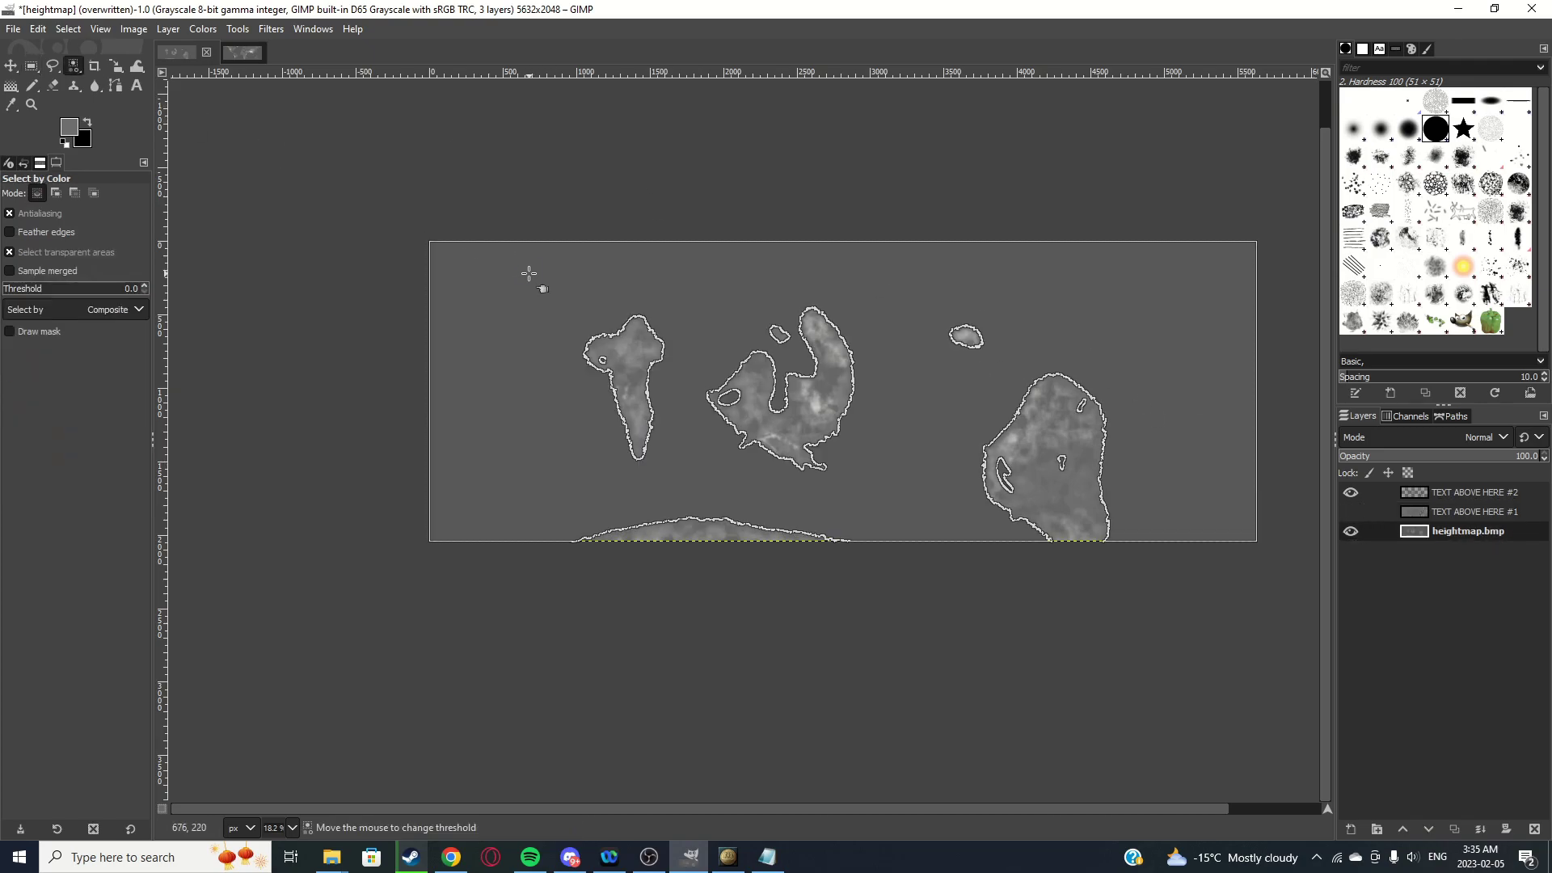
click(526, 277)
click(1453, 513)
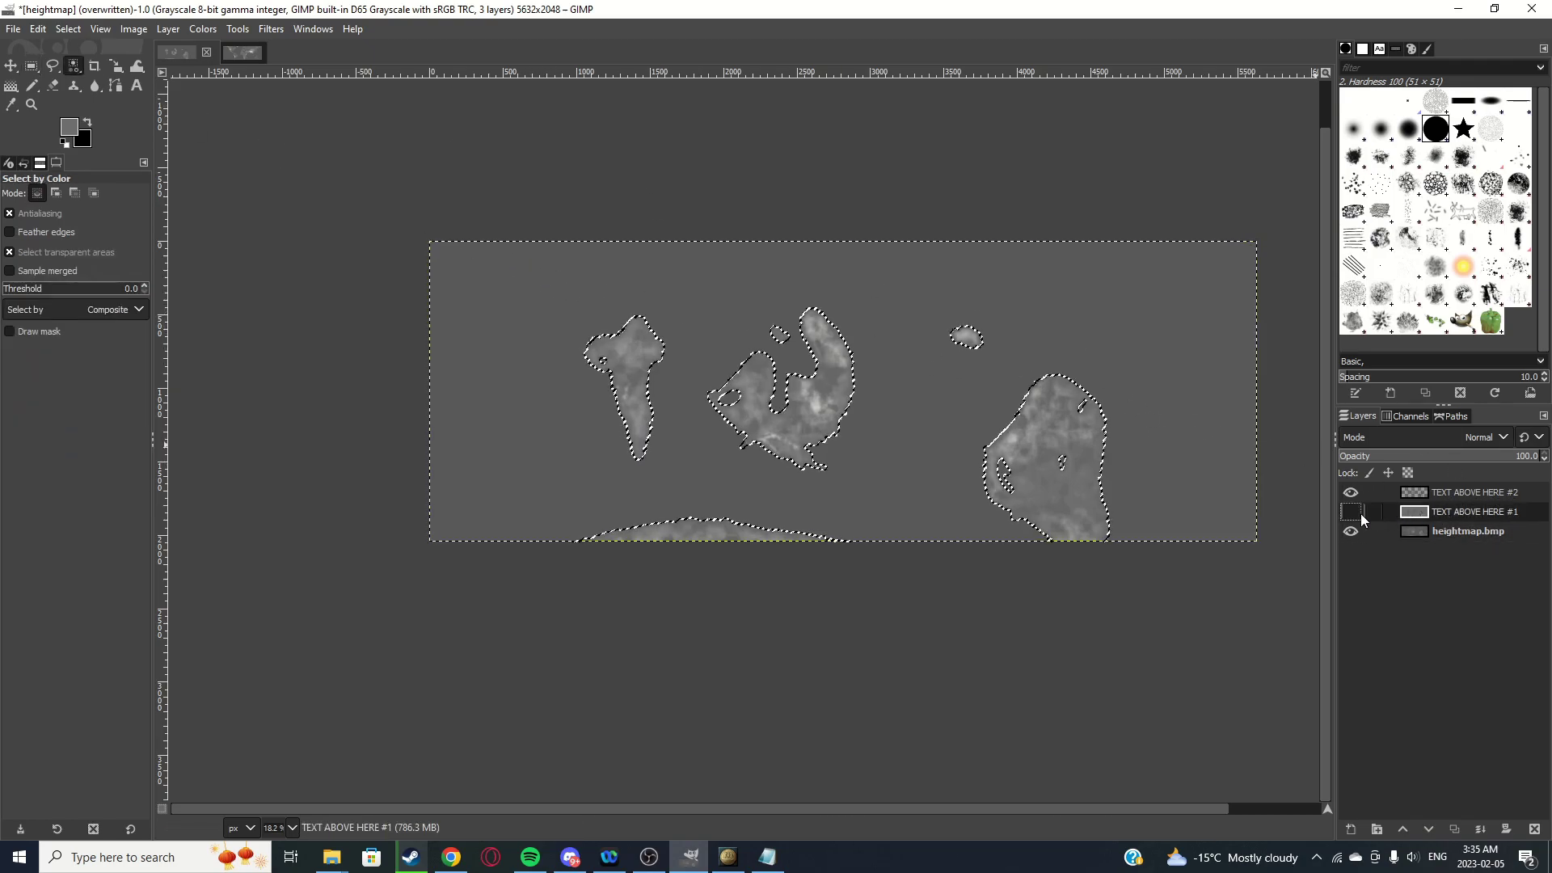
Show TEXT ABOVE HERE #1, clear the selected sea area from it, and remove the selection
click(1351, 511)
key(Delete)
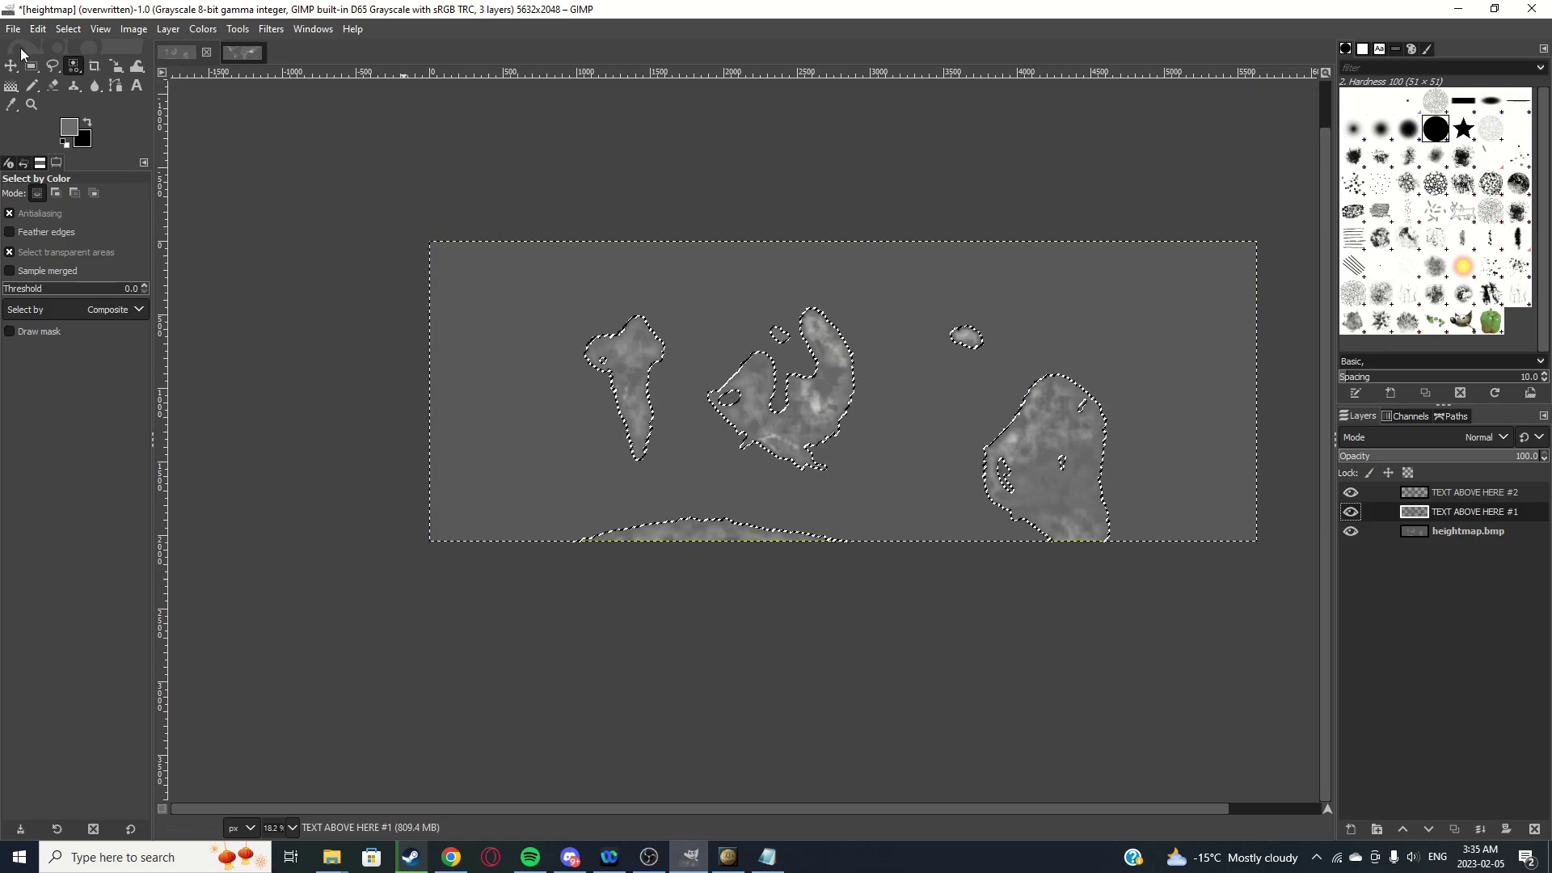
click(31, 66)
click(364, 168)
Export the layered image over heightmap.bmp in the Updated Map Tutorial mod's map folder
click(38, 29)
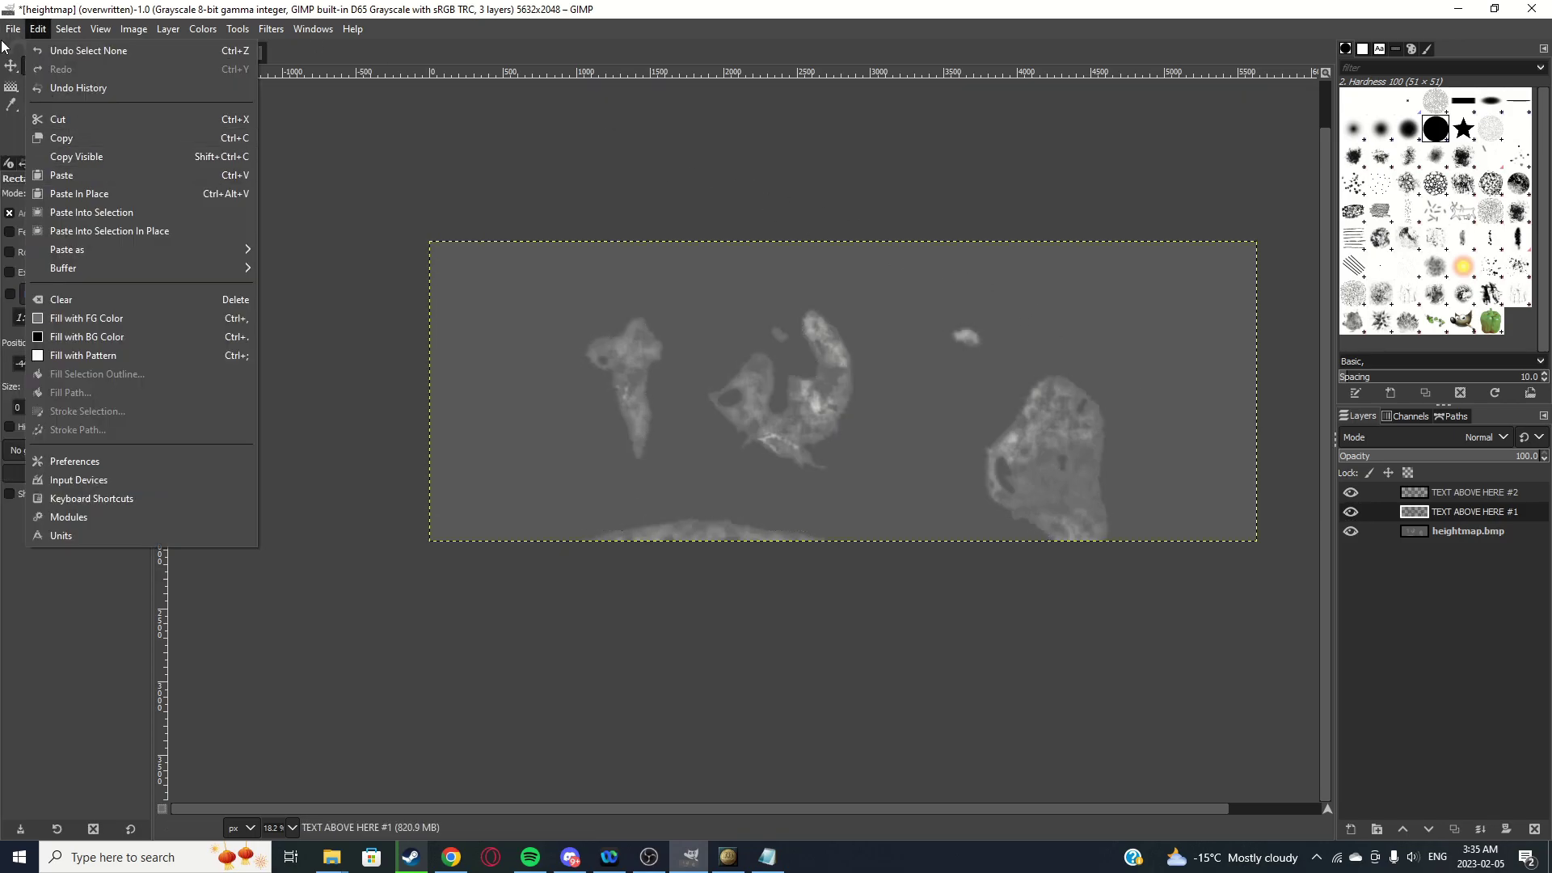
mouse_move(12, 29)
click(86, 265)
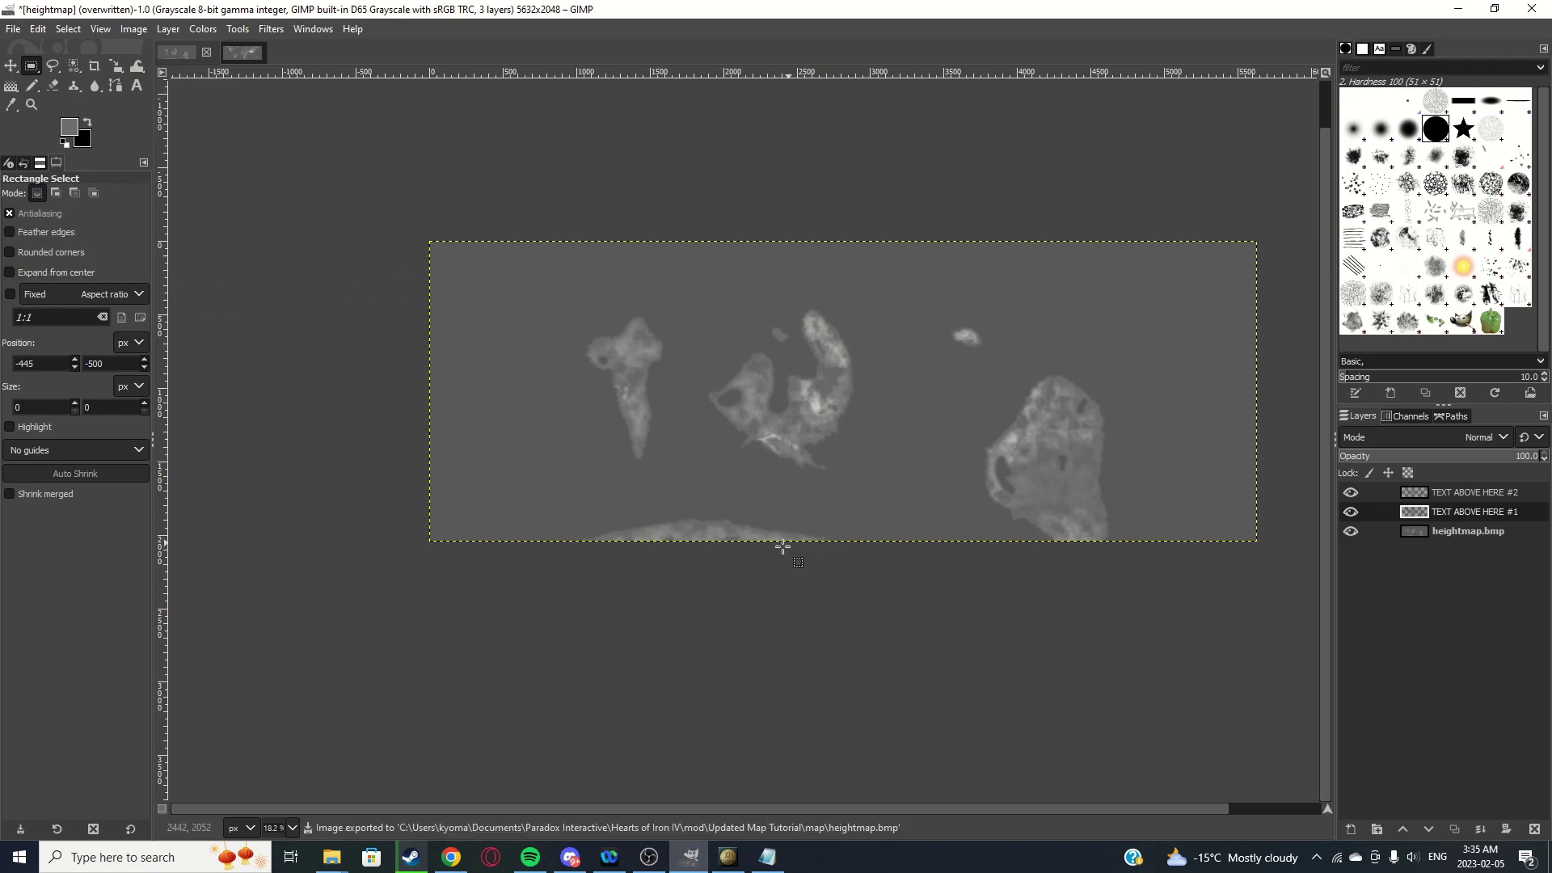
Close the running game, relaunch Hearts of Iron IV from Steam, and open Nudge from its main menu
click(734, 858)
key(alt+Tab)
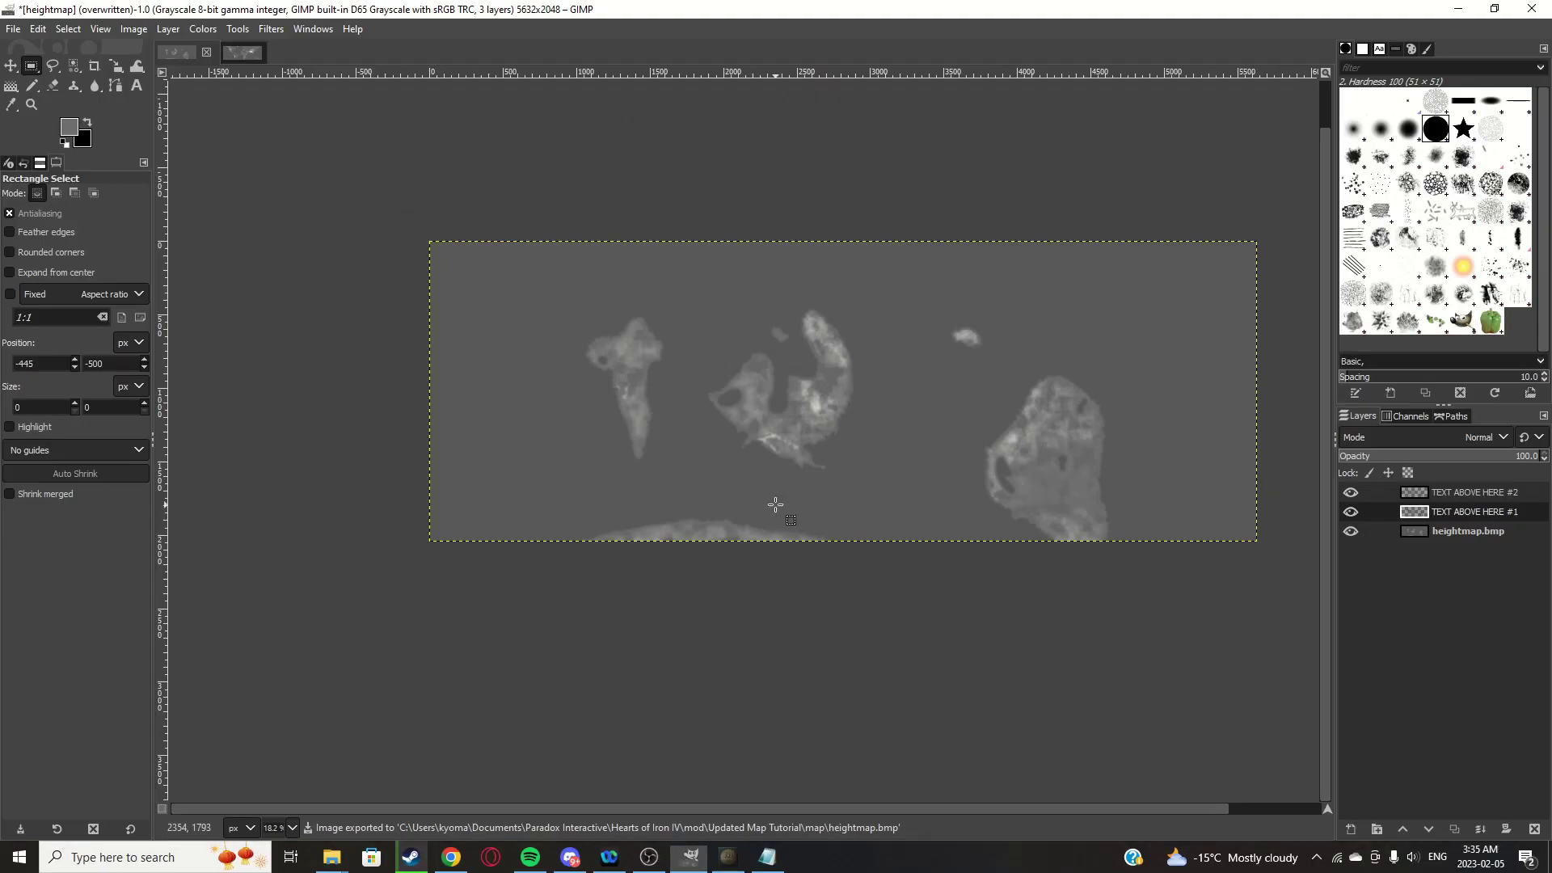
click(410, 857)
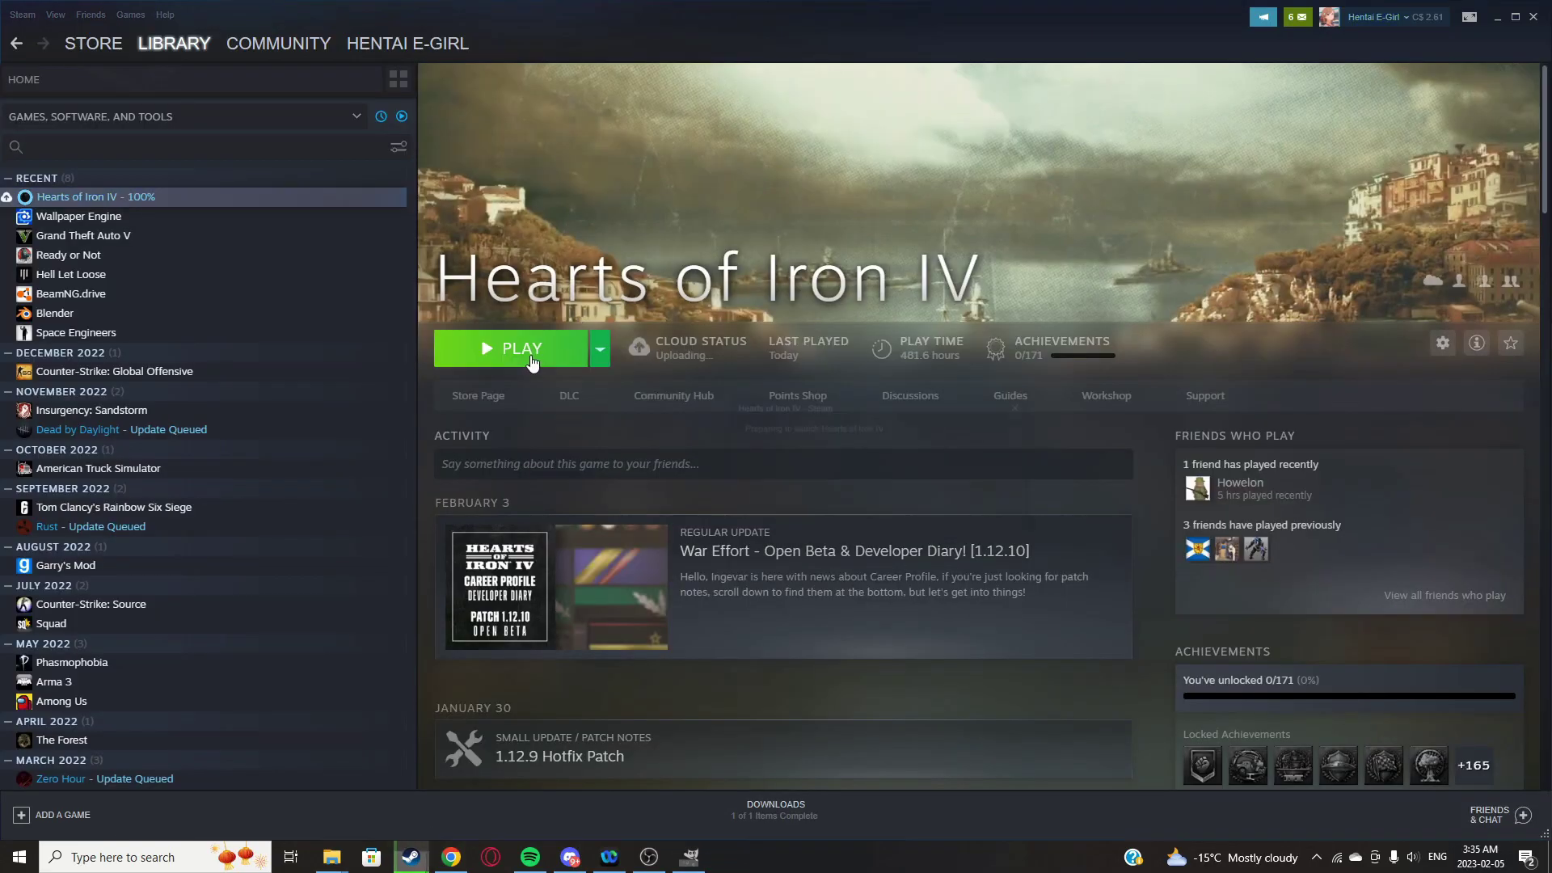
click(529, 356)
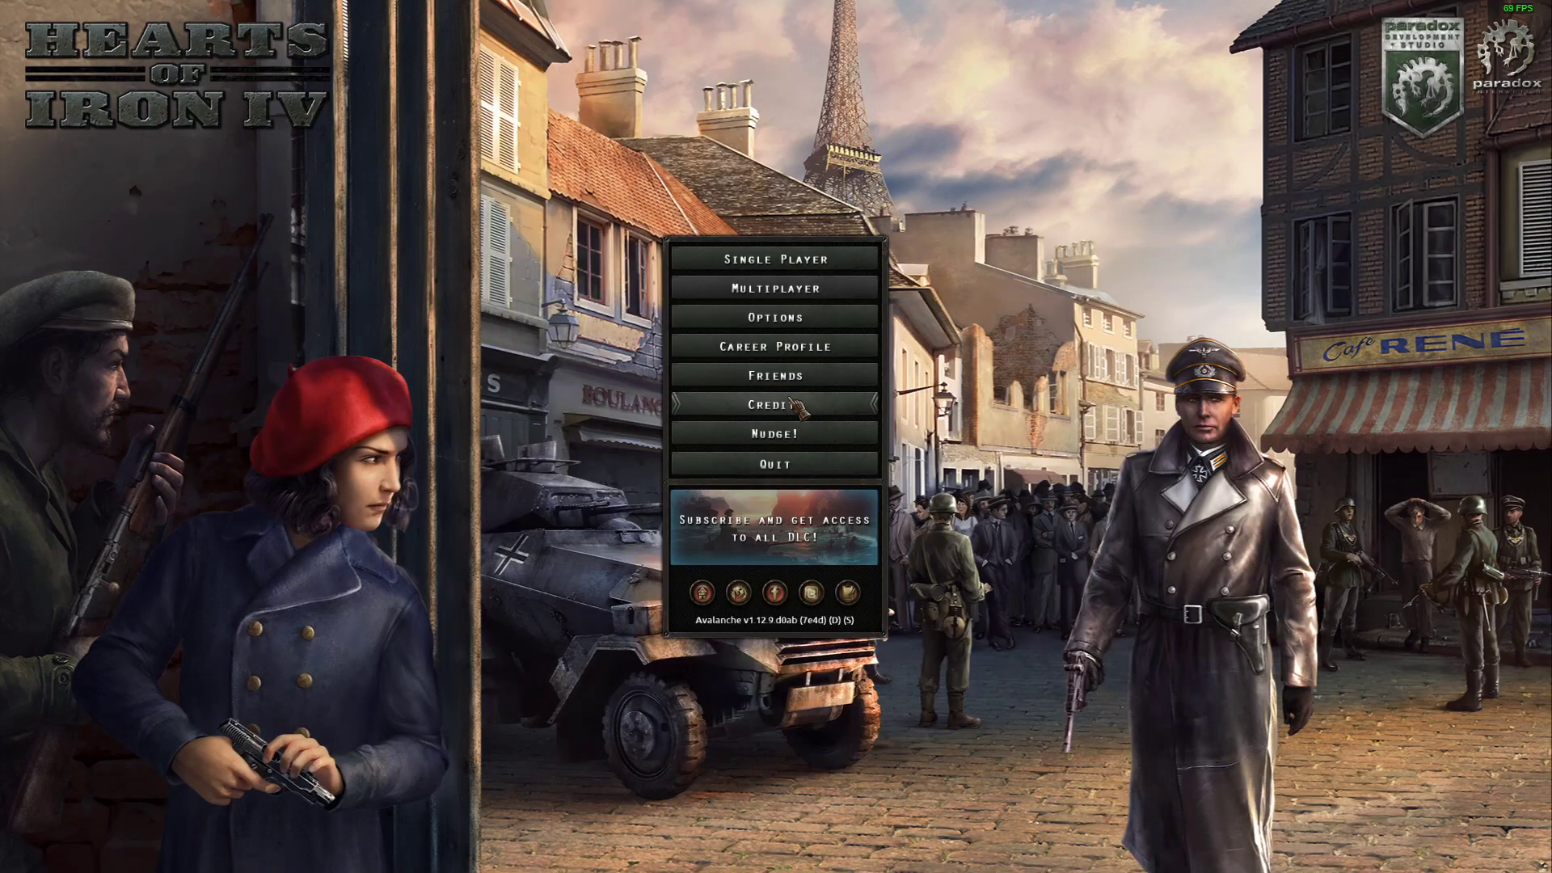
click(777, 428)
Examine how the terrain rises from the coastline toward the inland hills on the map in Nudge
scroll(762, 337, up, 5)
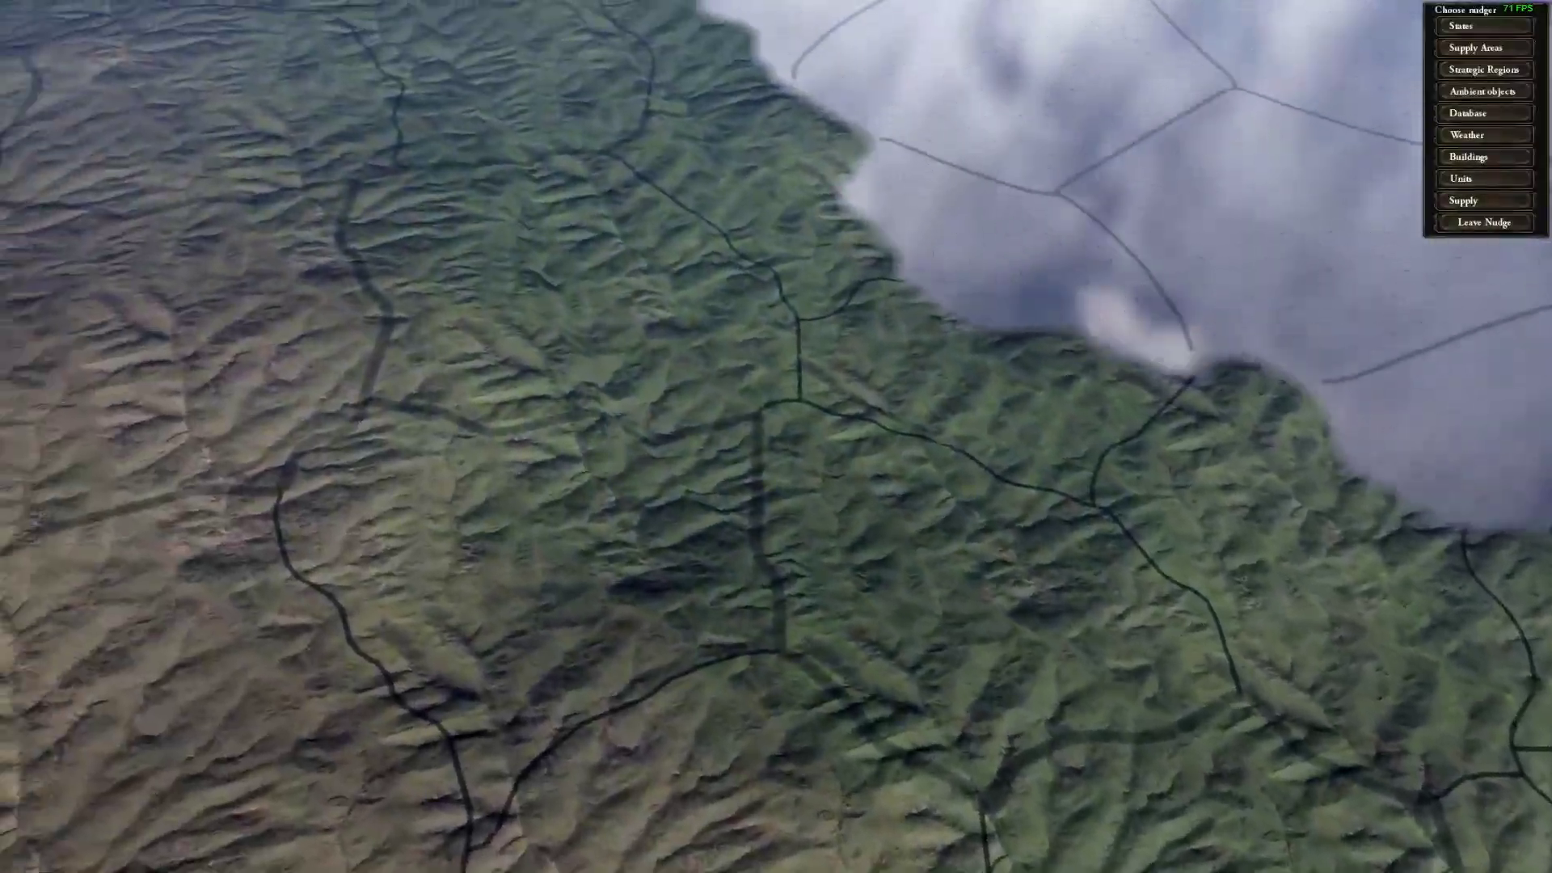
key(Left)
key(Up)
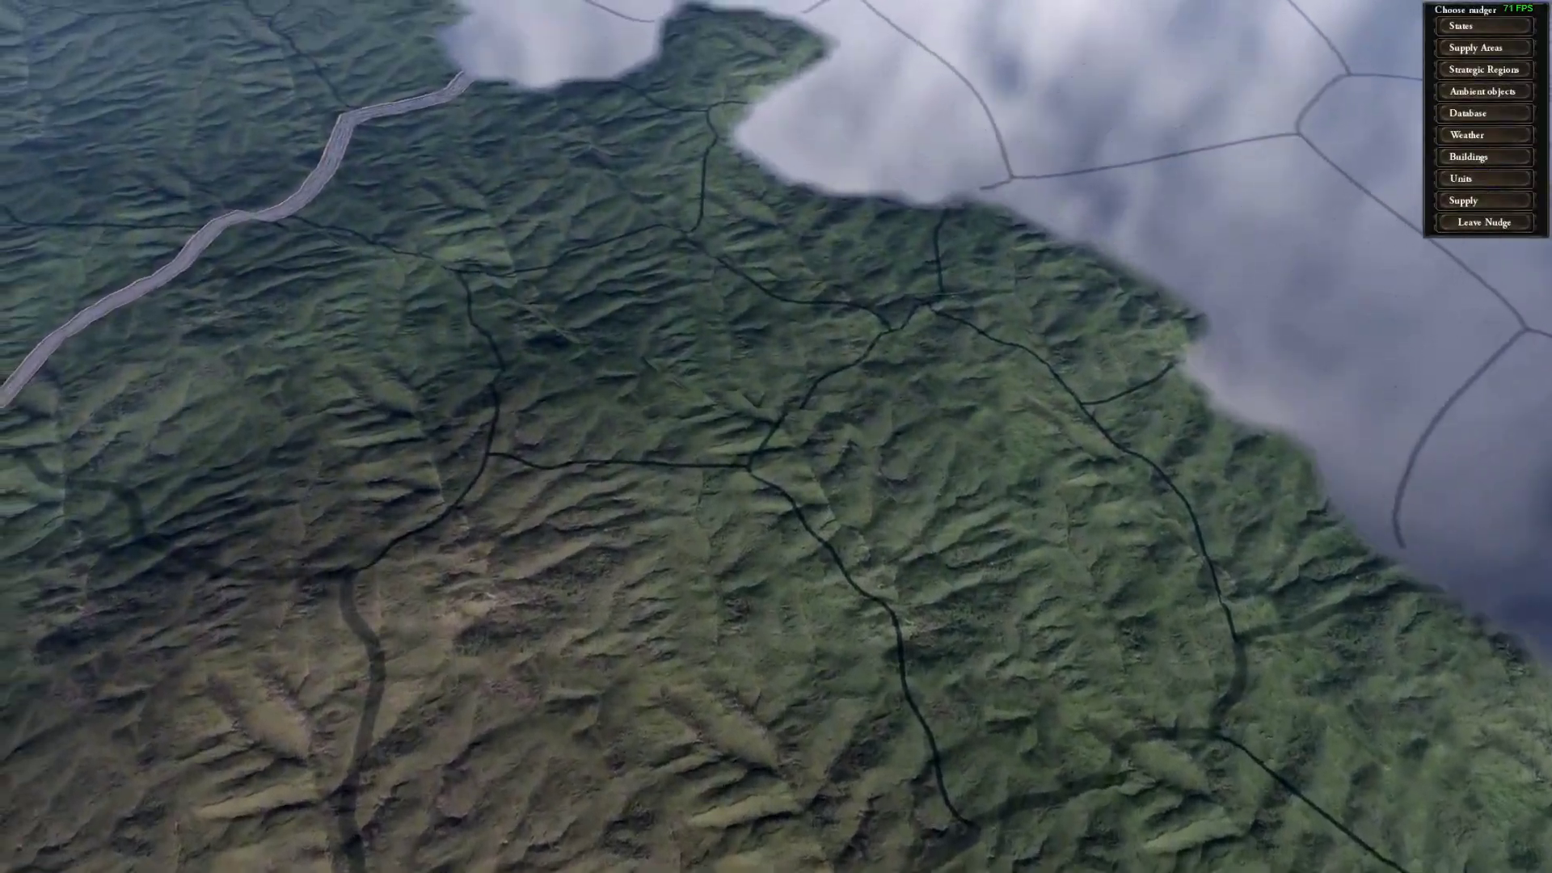
key(Right)
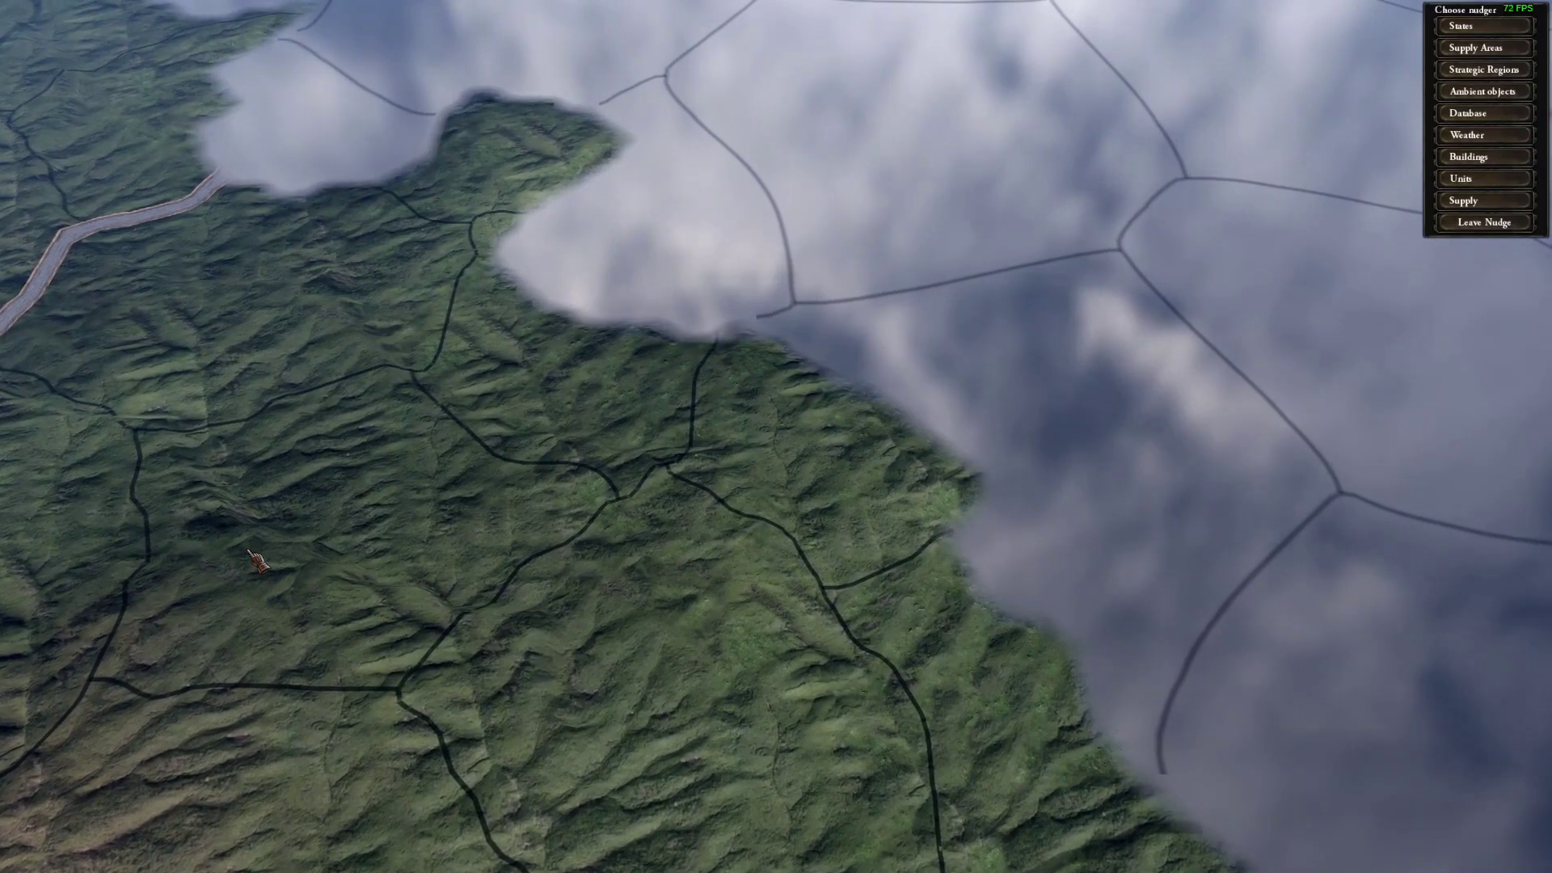
scroll(249, 551, down, 5)
scroll(429, 686, up, 6)
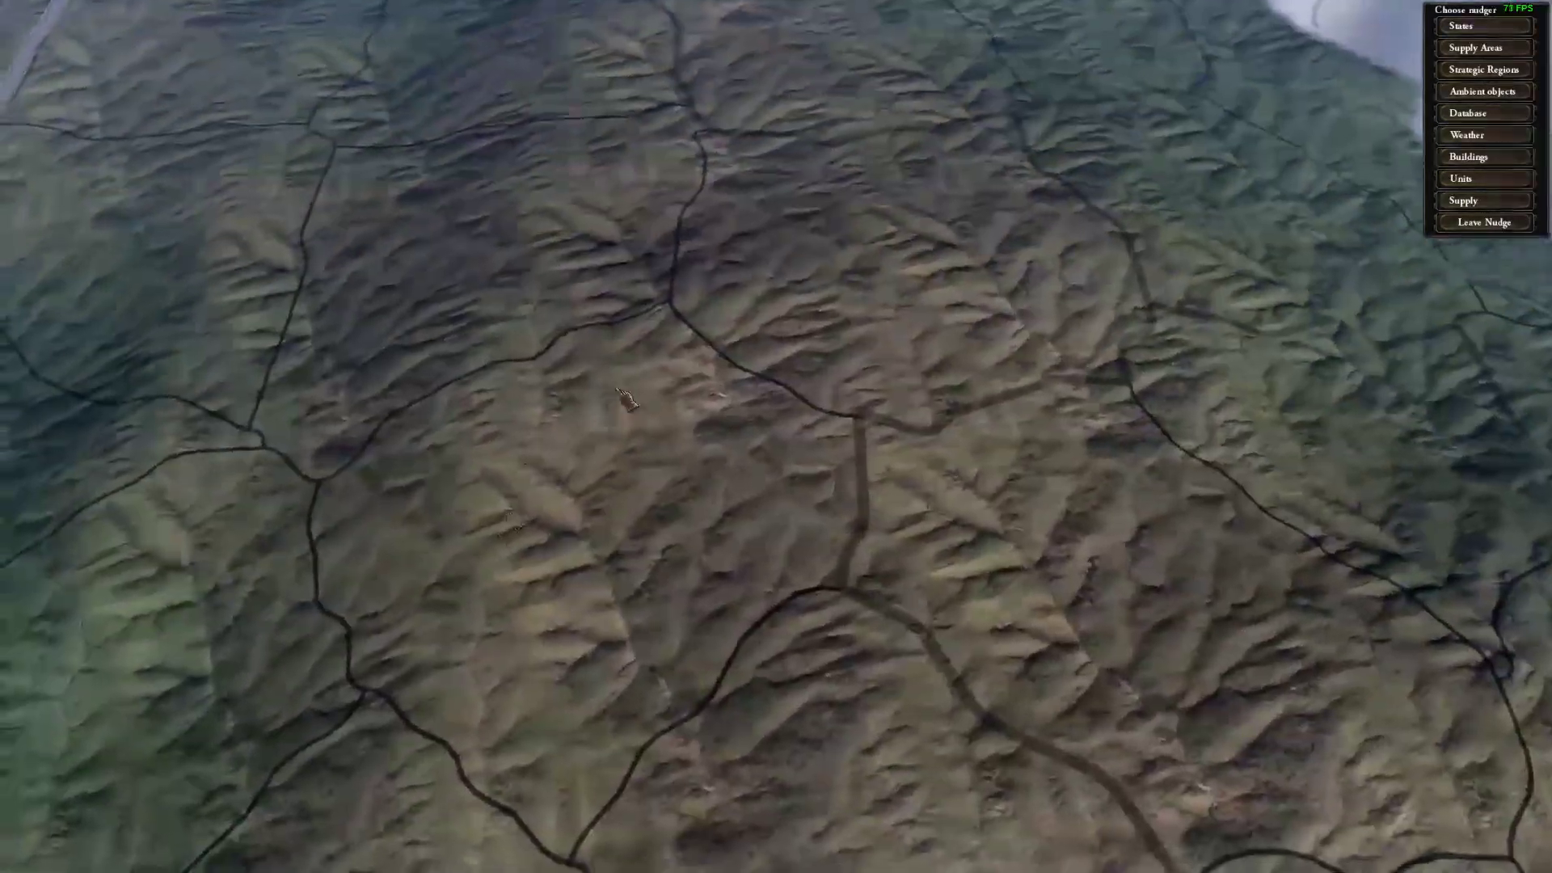
scroll(625, 397, down, 6)
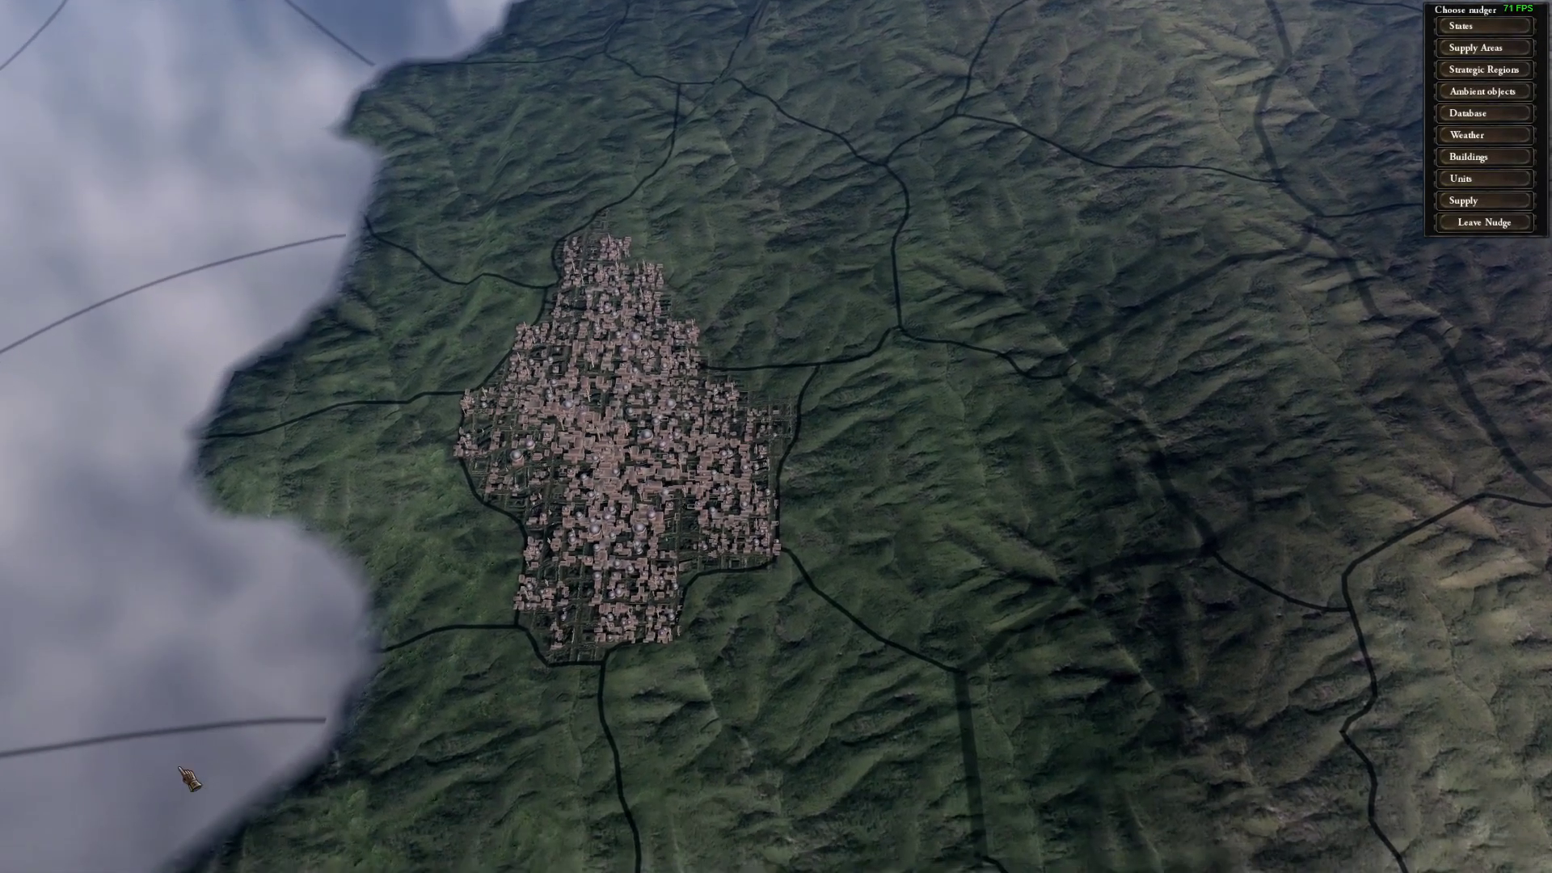
Examine the western coastline near the city and the inland mountains and rivers for smooth height transitions
scroll(569, 561, down, 10)
scroll(623, 555, up, 8)
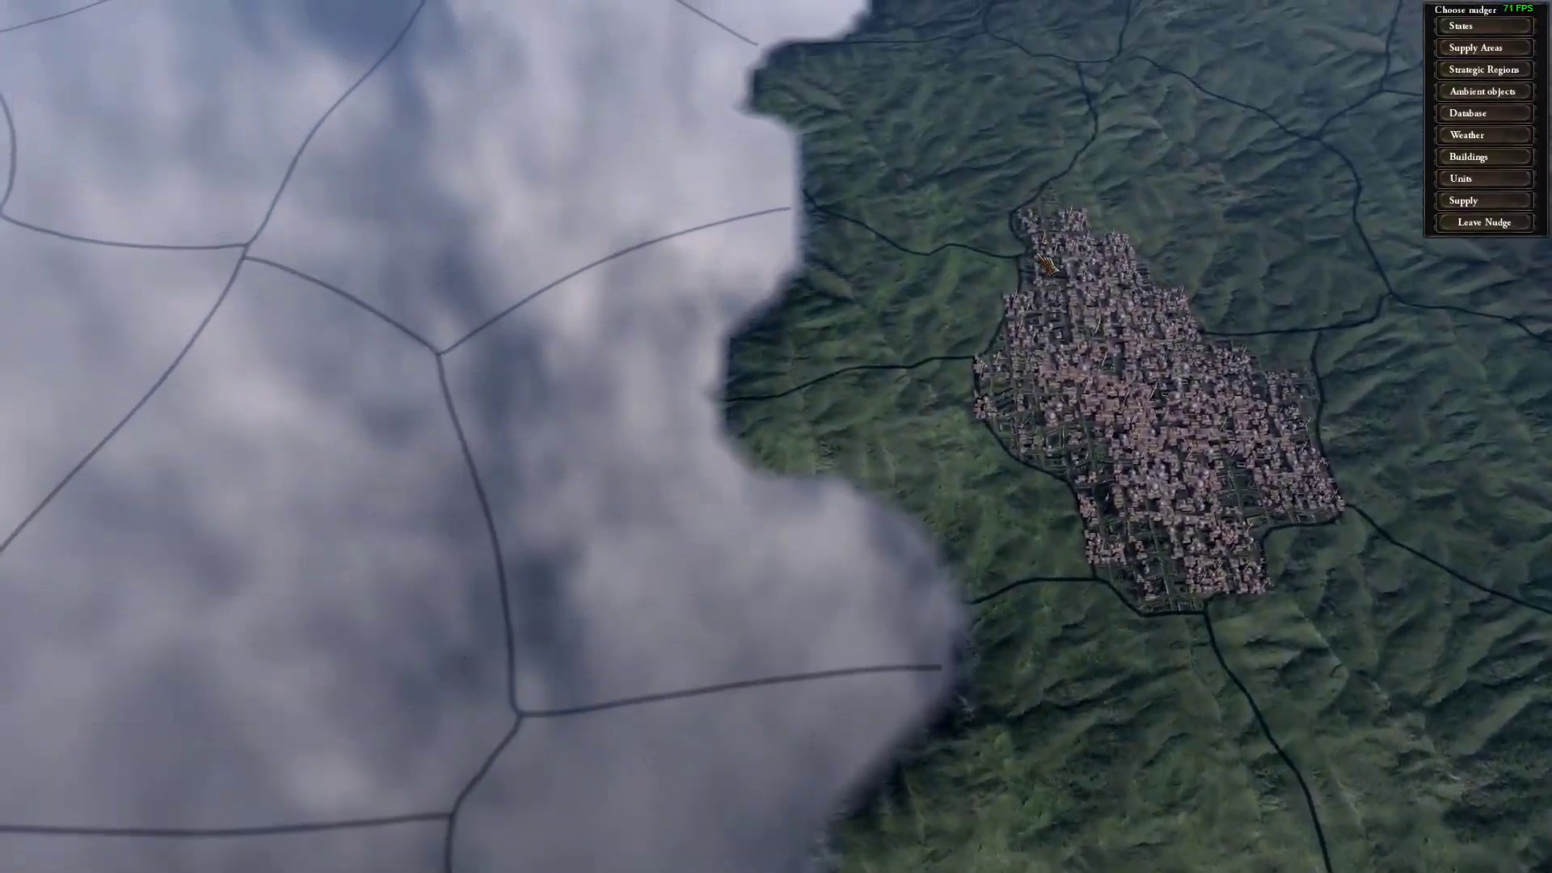
drag(1041, 257, 607, 622)
drag(571, 38, 890, 396)
drag(909, 97, 650, 676)
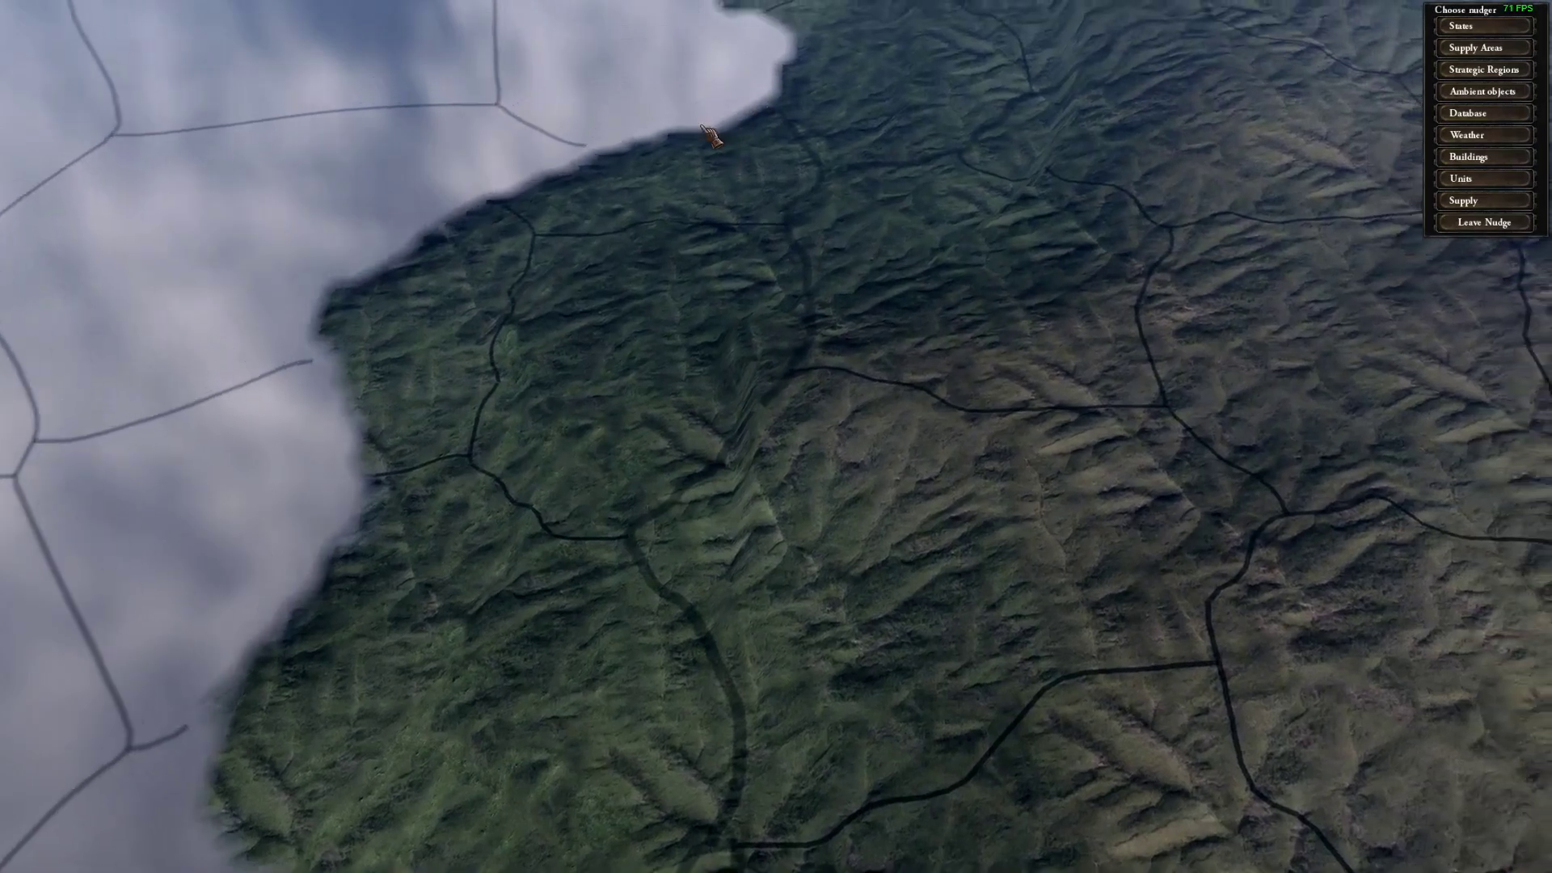
scroll(719, 395, down, 2)
scroll(719, 395, down, 8)
scroll(776, 194, up, 9)
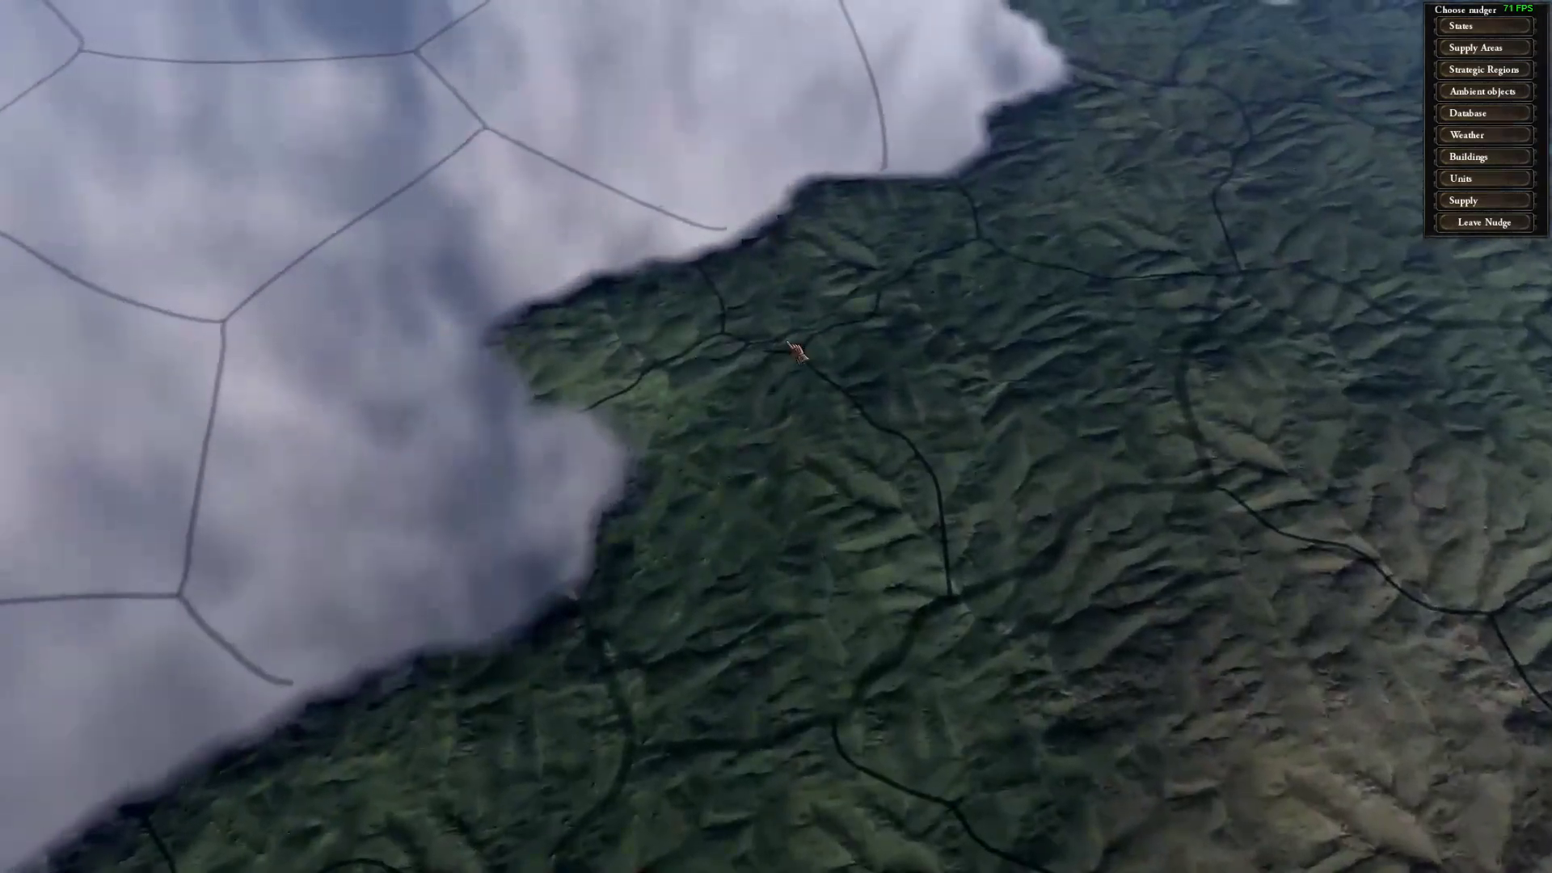
scroll(792, 349, down, 3)
scroll(788, 388, down, 3)
scroll(820, 355, up, 4)
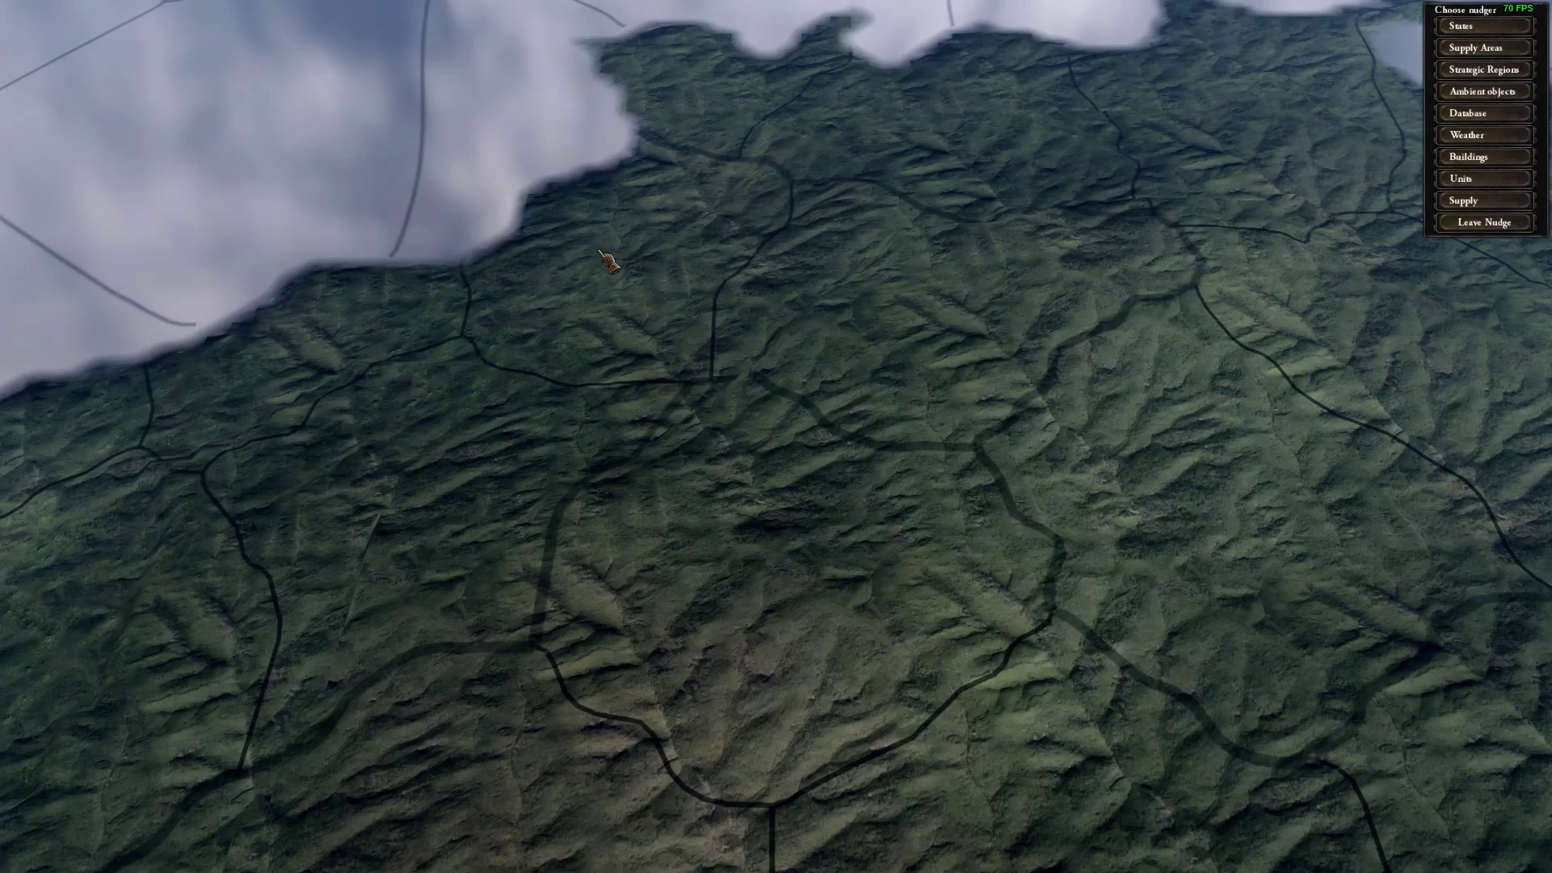
scroll(608, 261, down, 3)
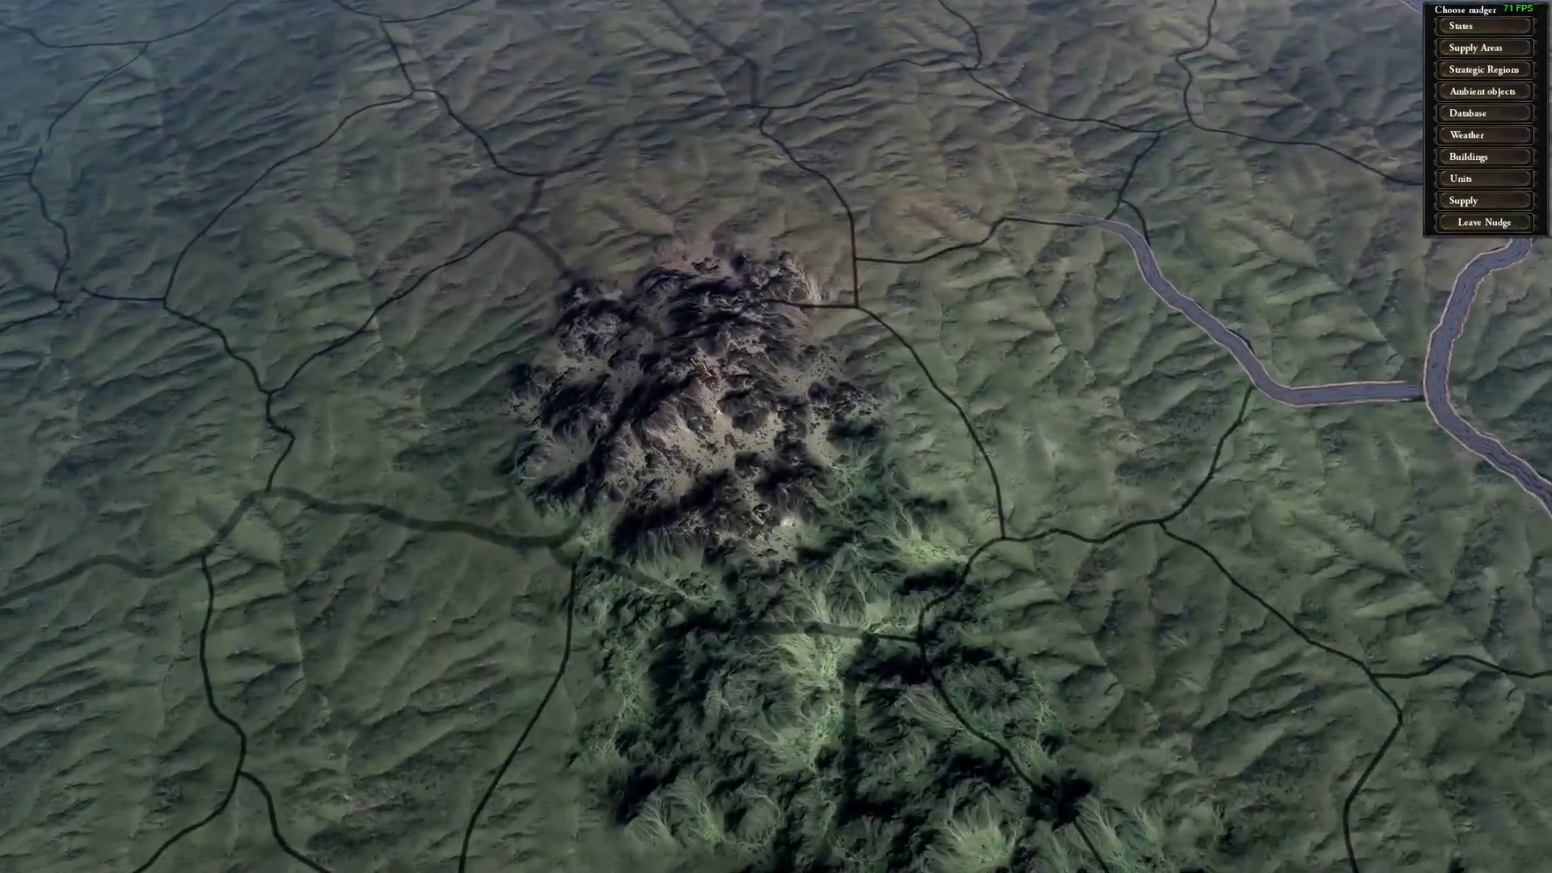
scroll(778, 599, up, 5)
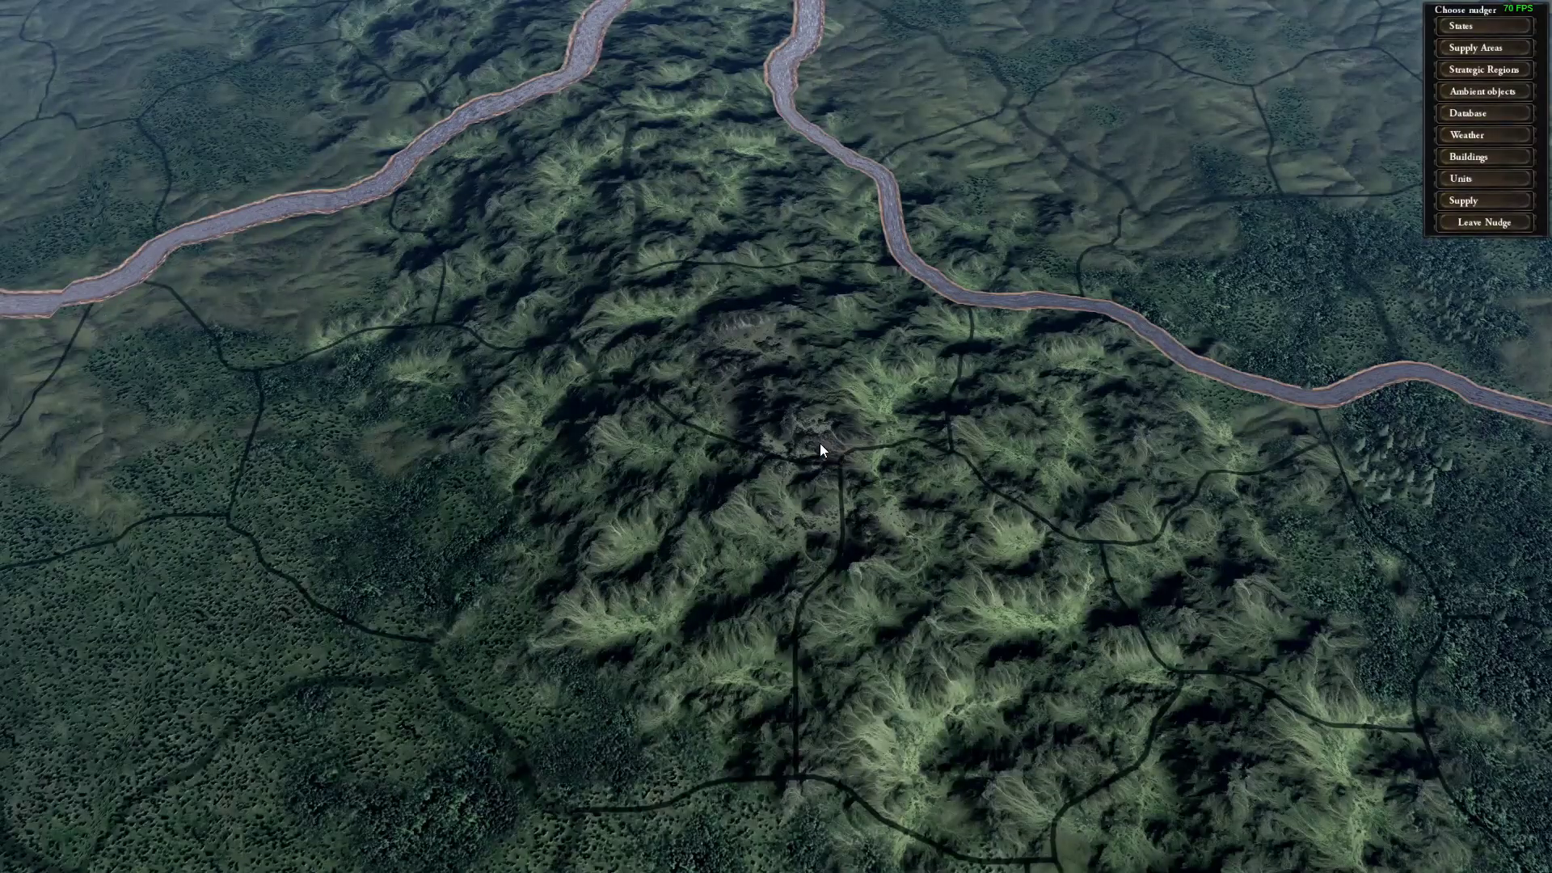
Switch to GIMP, make heightmap.bmp the active layer, and pick the light grey of the high ground on the curved central landmass
key(alt+Tab)
click(689, 856)
scroll(819, 370, up, 3)
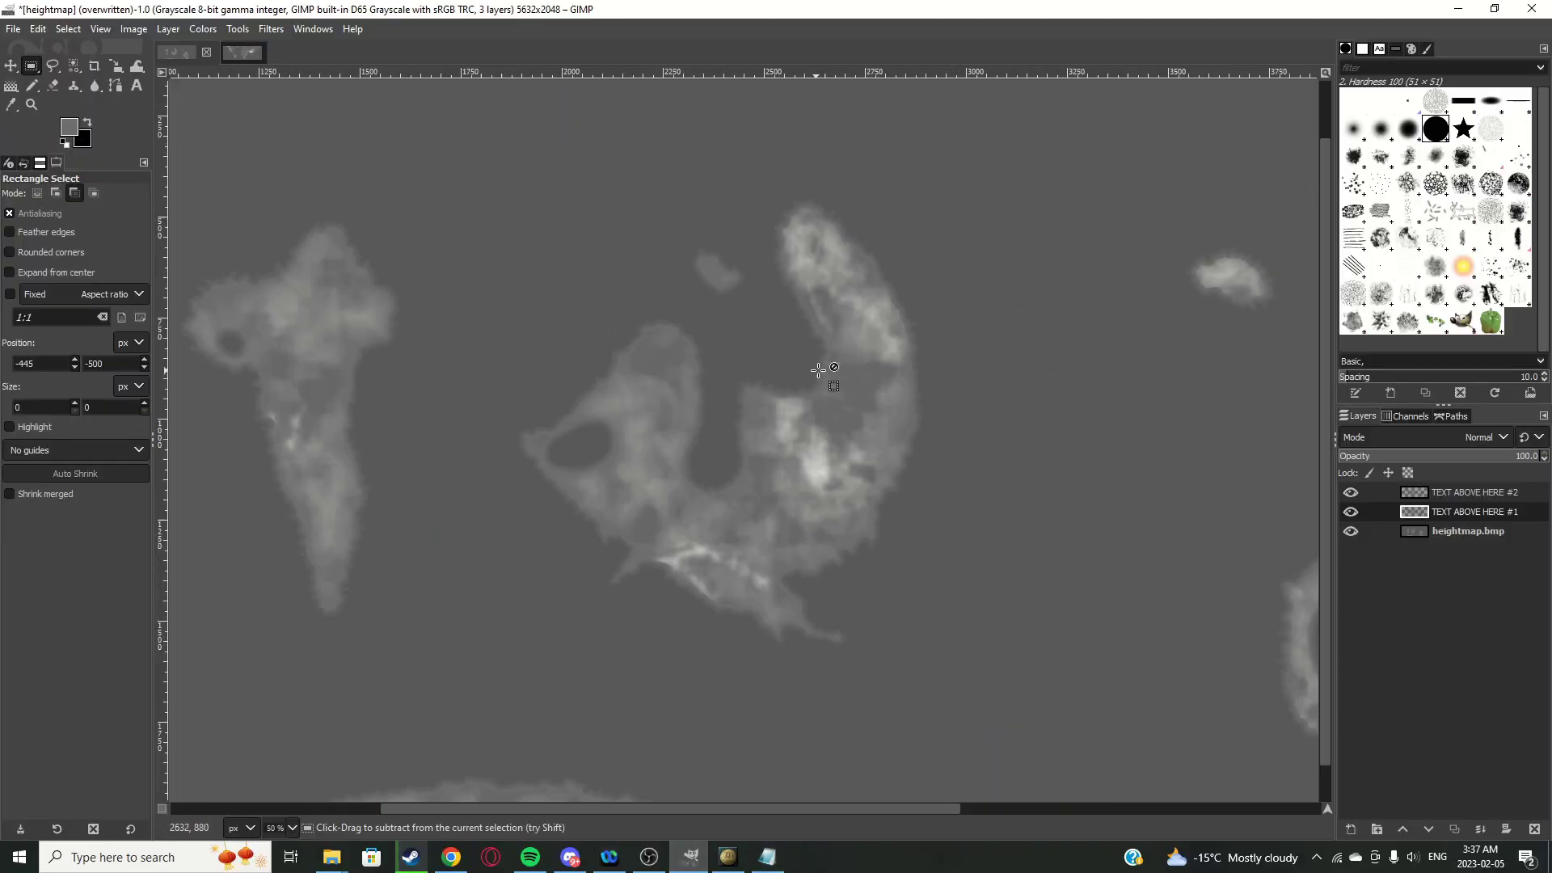
scroll(818, 371, up, 6)
scroll(818, 370, down, 6)
scroll(819, 360, up, 3)
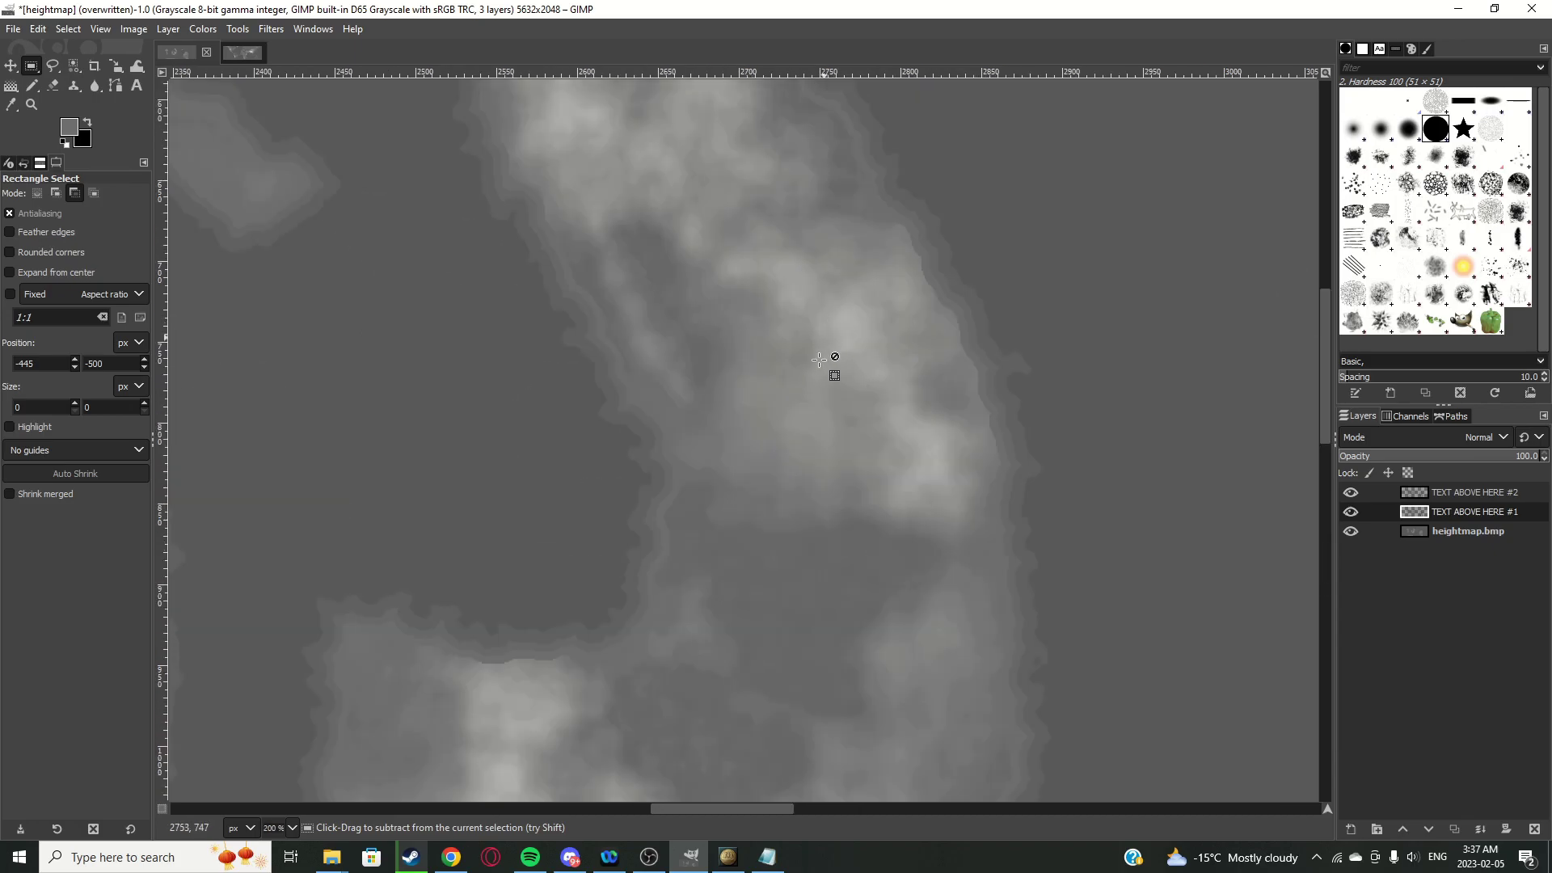
scroll(819, 360, up, 3)
key(o)
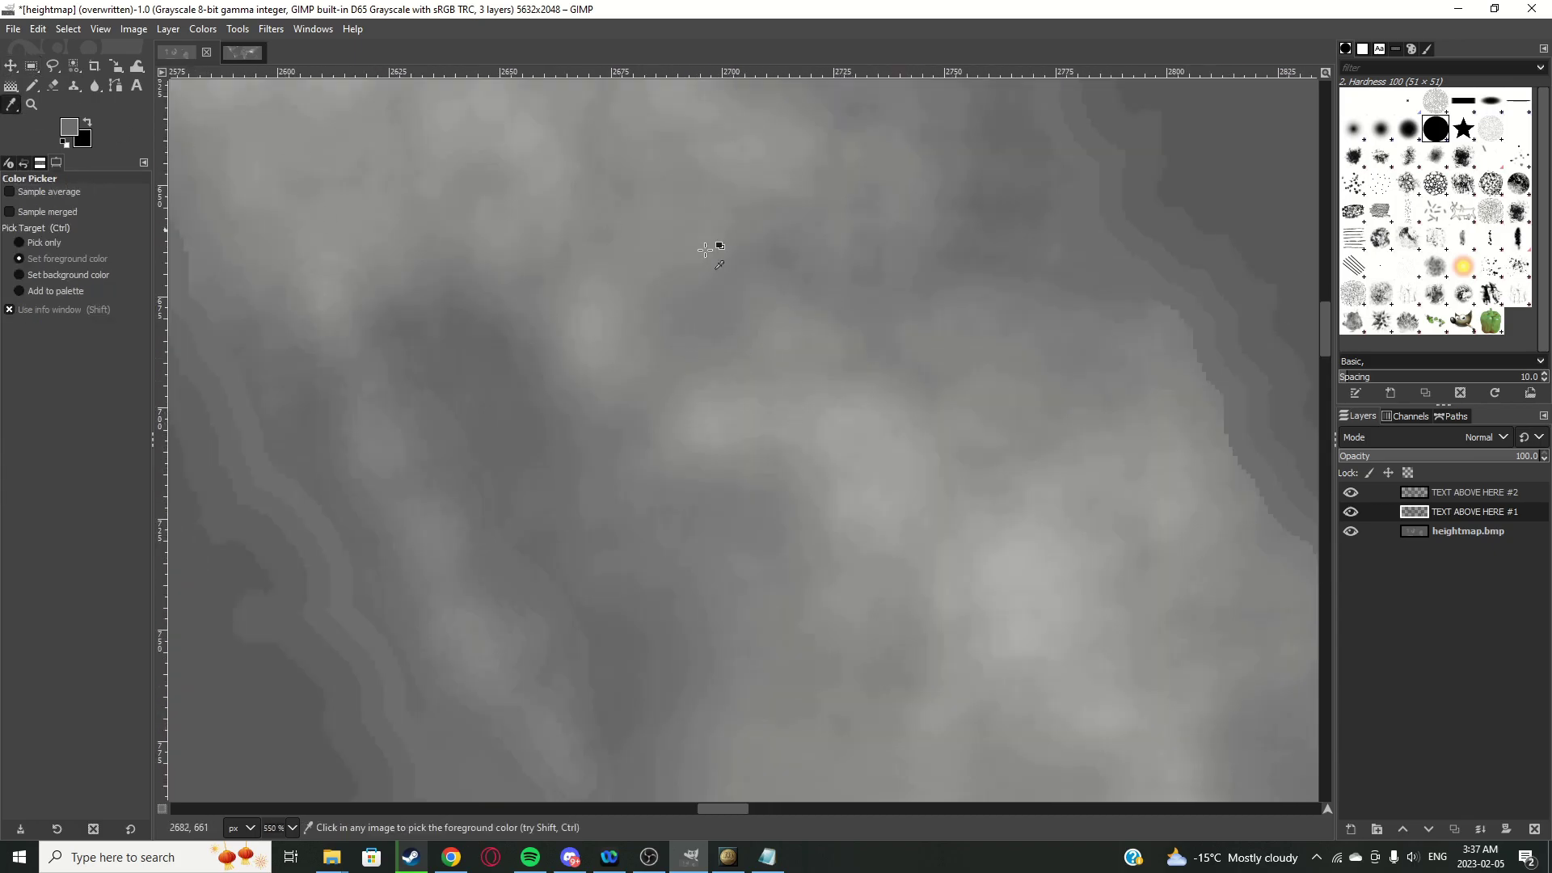
click(884, 464)
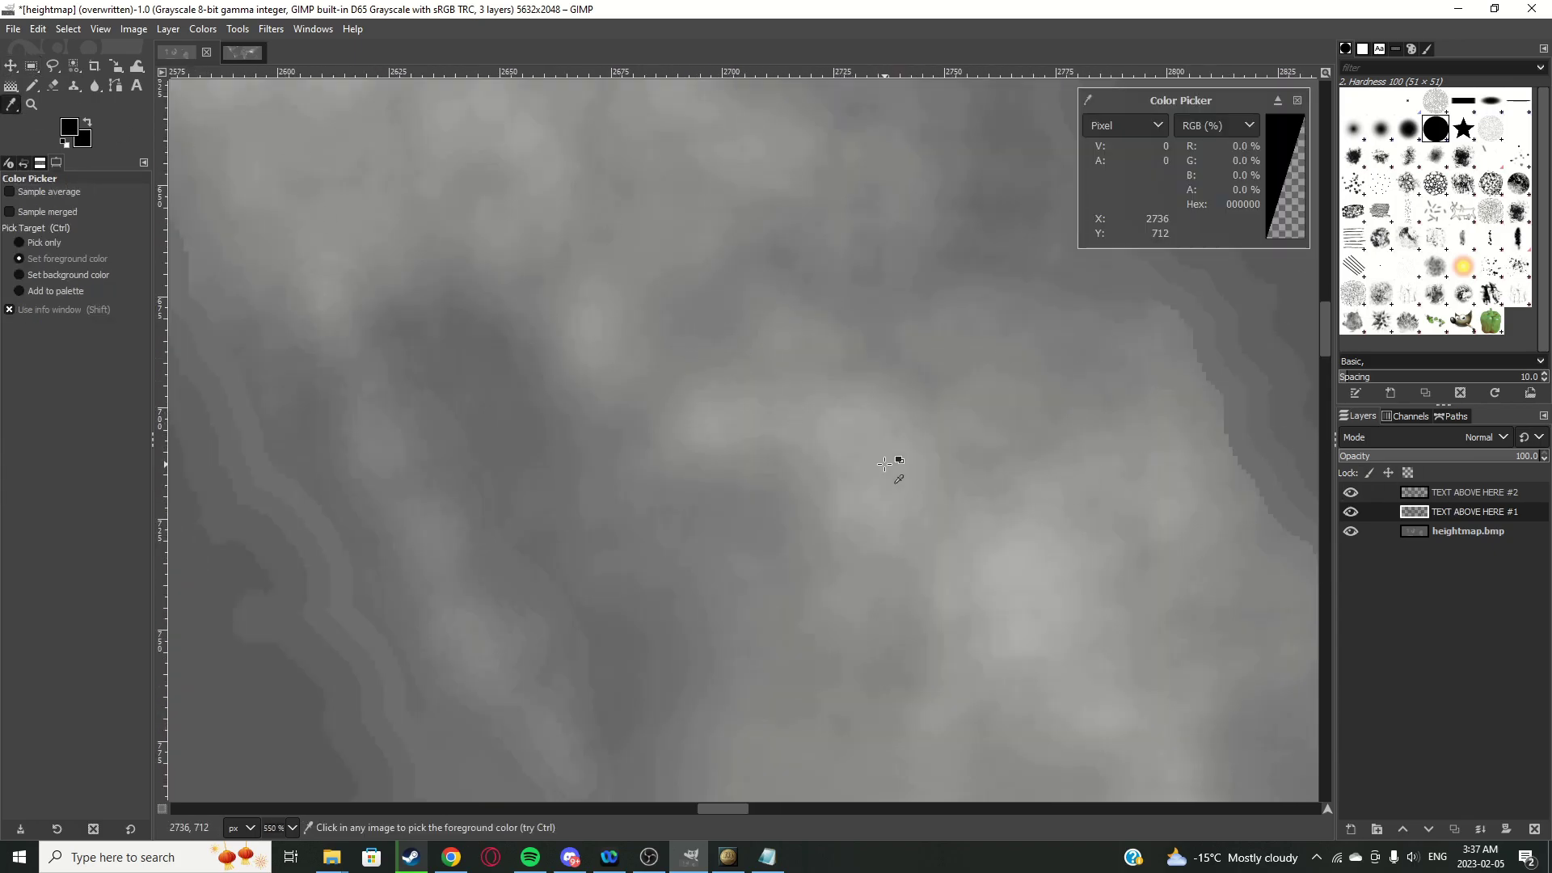
click(1498, 534)
click(868, 484)
Set the foreground color to pure white, ffffff
click(69, 127)
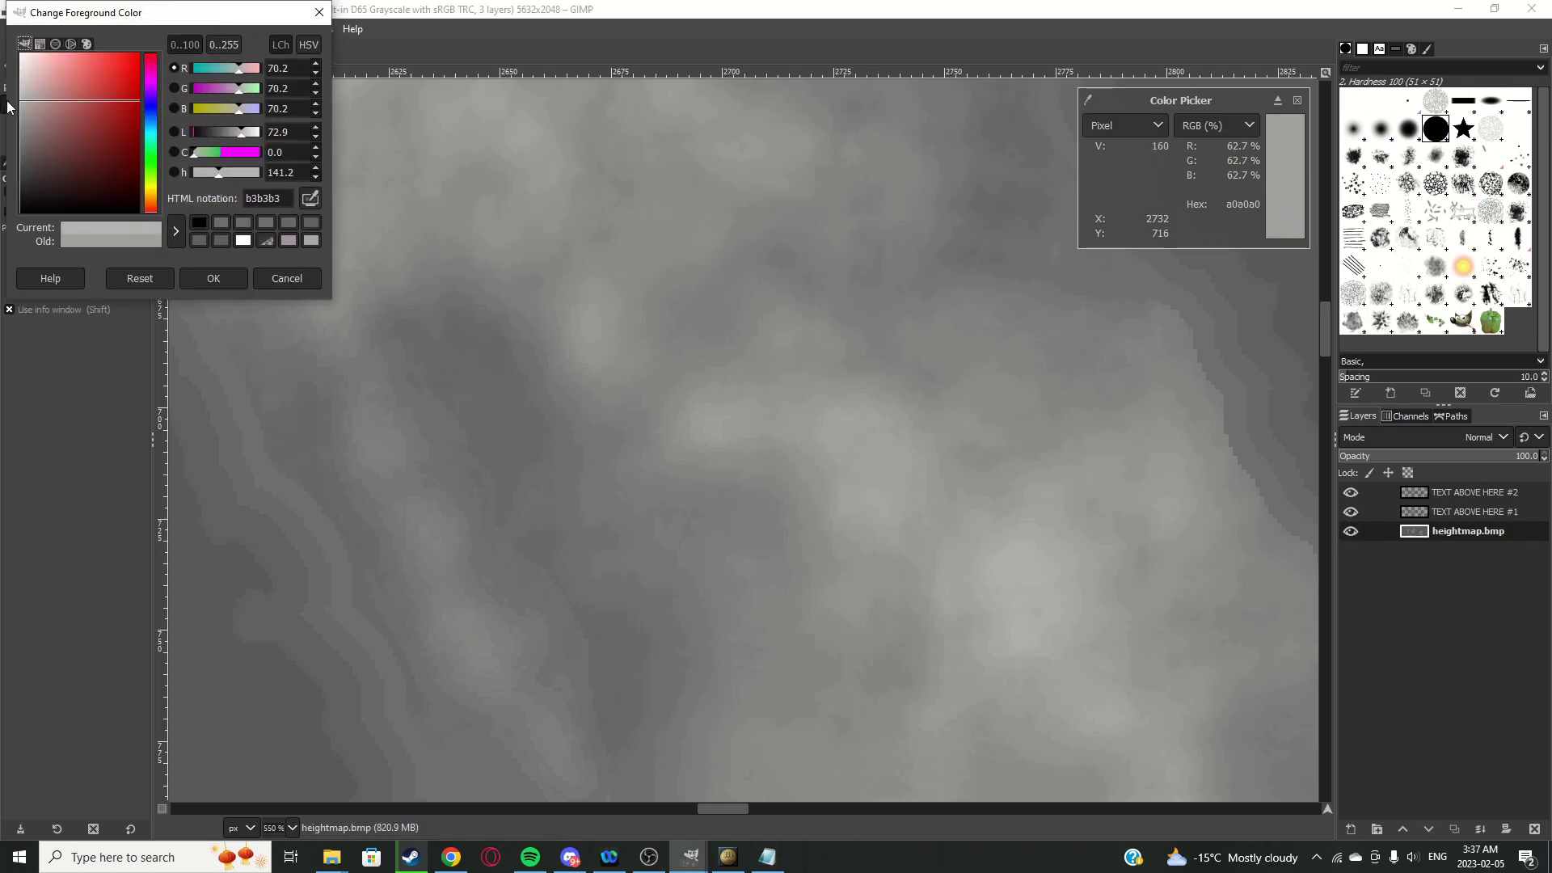
drag(8, 105, 2, 36)
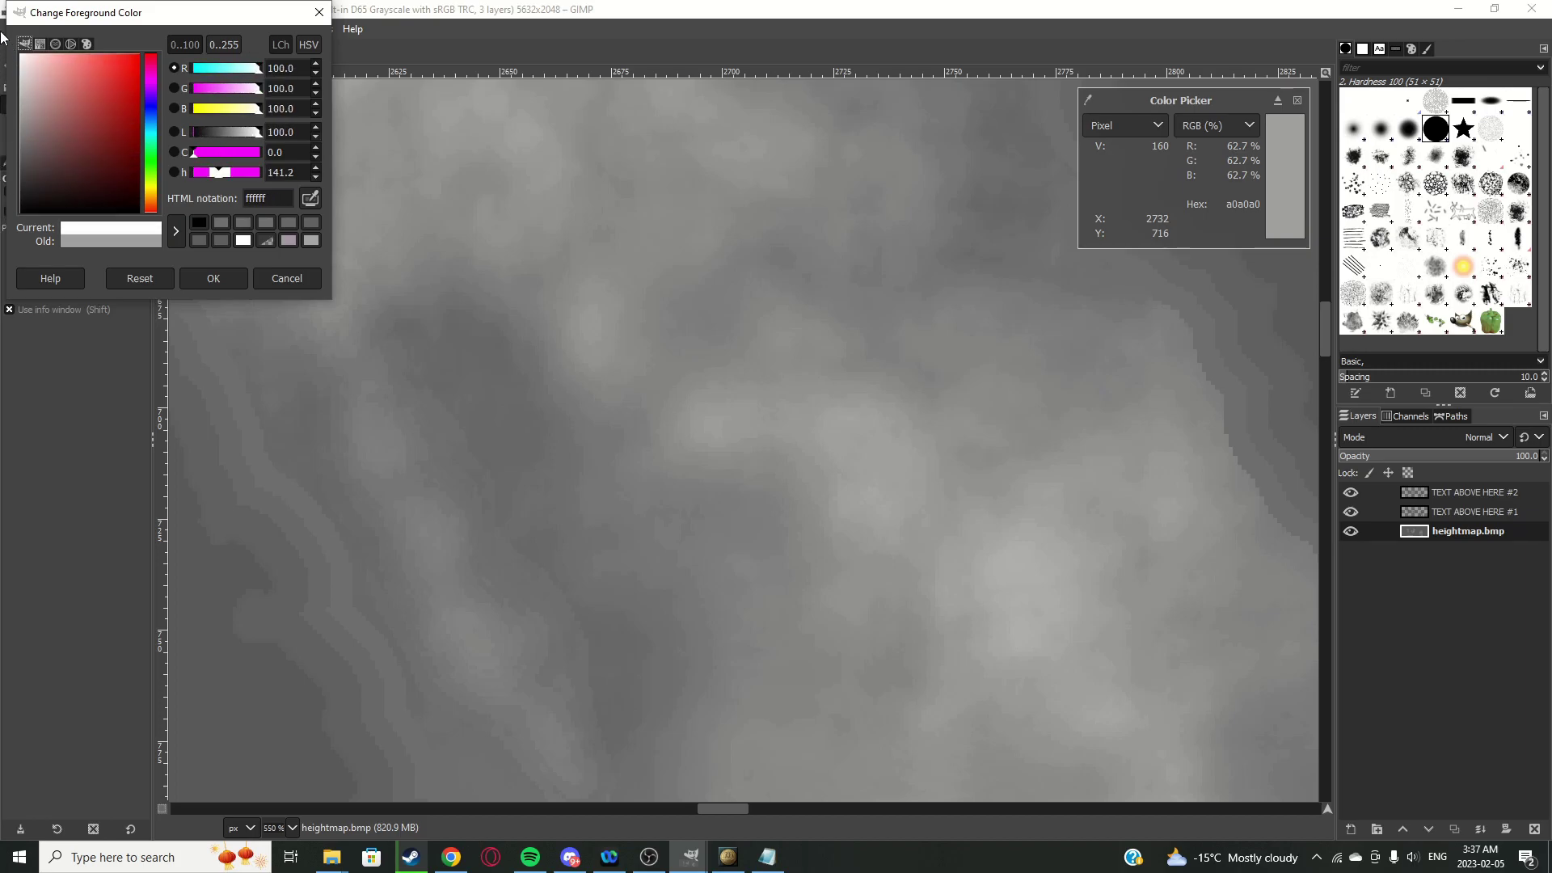
click(203, 278)
Try white Pencil marks on the high ground of heightmap.bmp at brush sizes 1469 and 1, undoing each mark
click(36, 86)
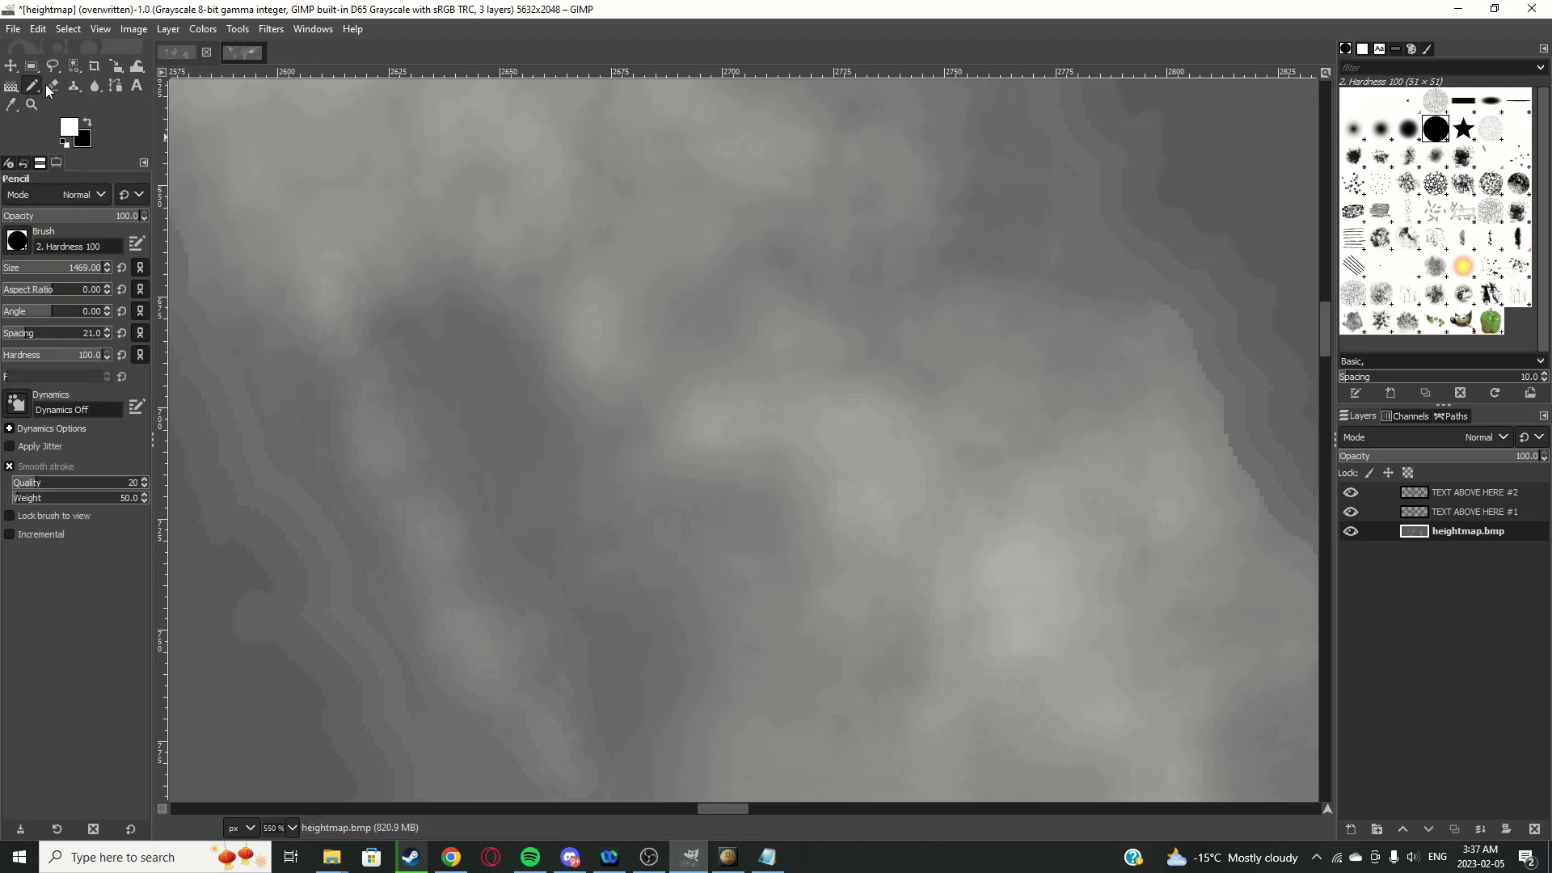
click(631, 315)
key(ctrl+z)
drag(93, 267, 4, 272)
drag(736, 382, 768, 411)
key(ctrl+z)
Compare the grey coastal bands around the curved central landmass on heightmap.bmp with the same coastline in Nudge
scroll(791, 406, down, 5)
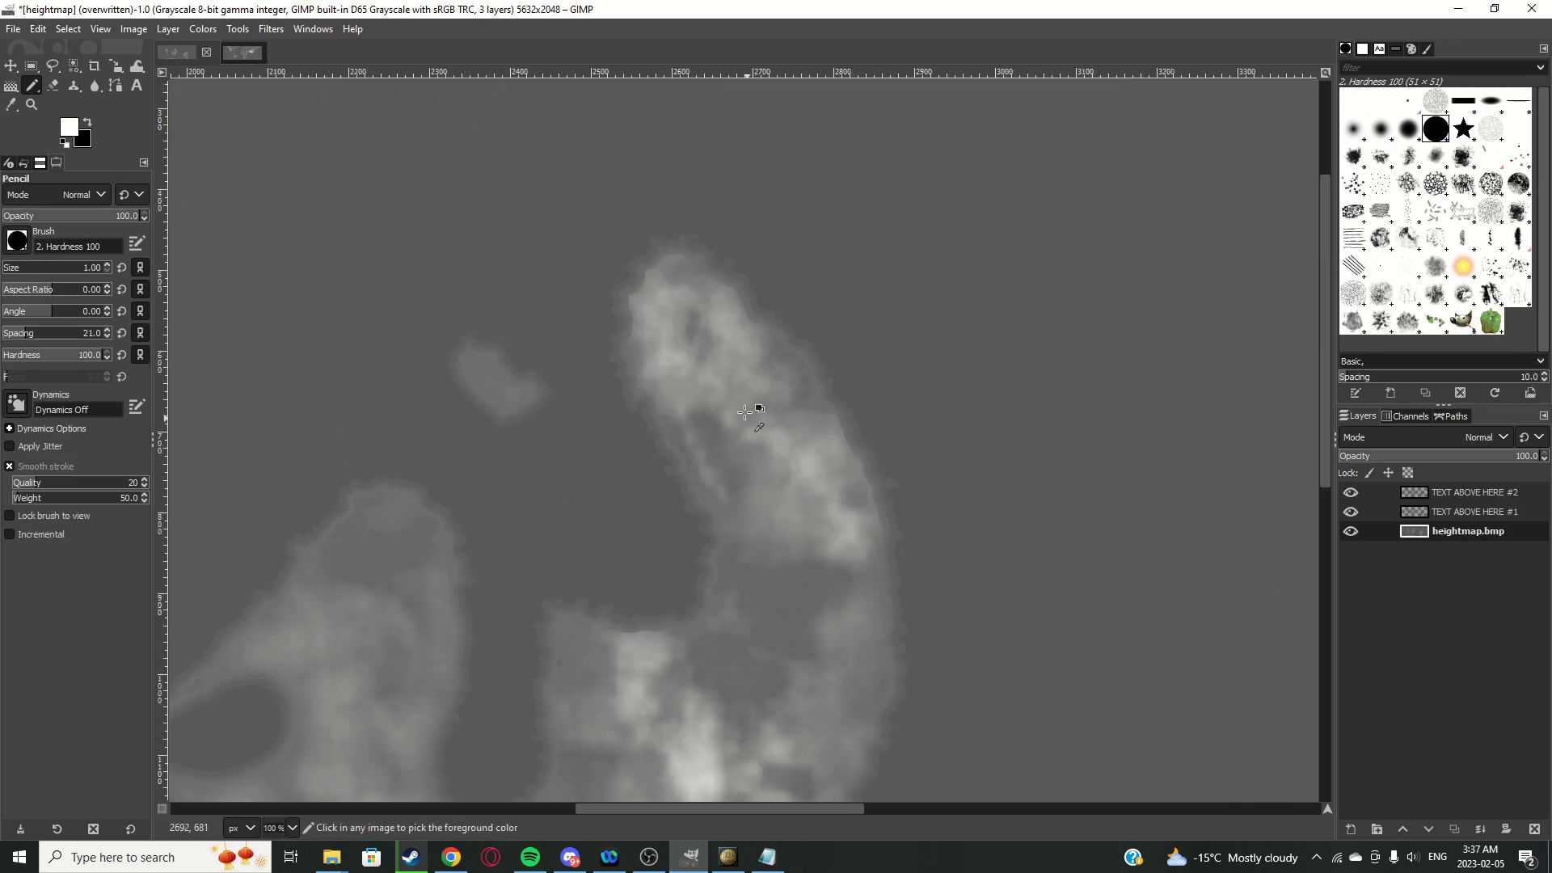
scroll(745, 320, up, 4)
scroll(745, 320, up, 3)
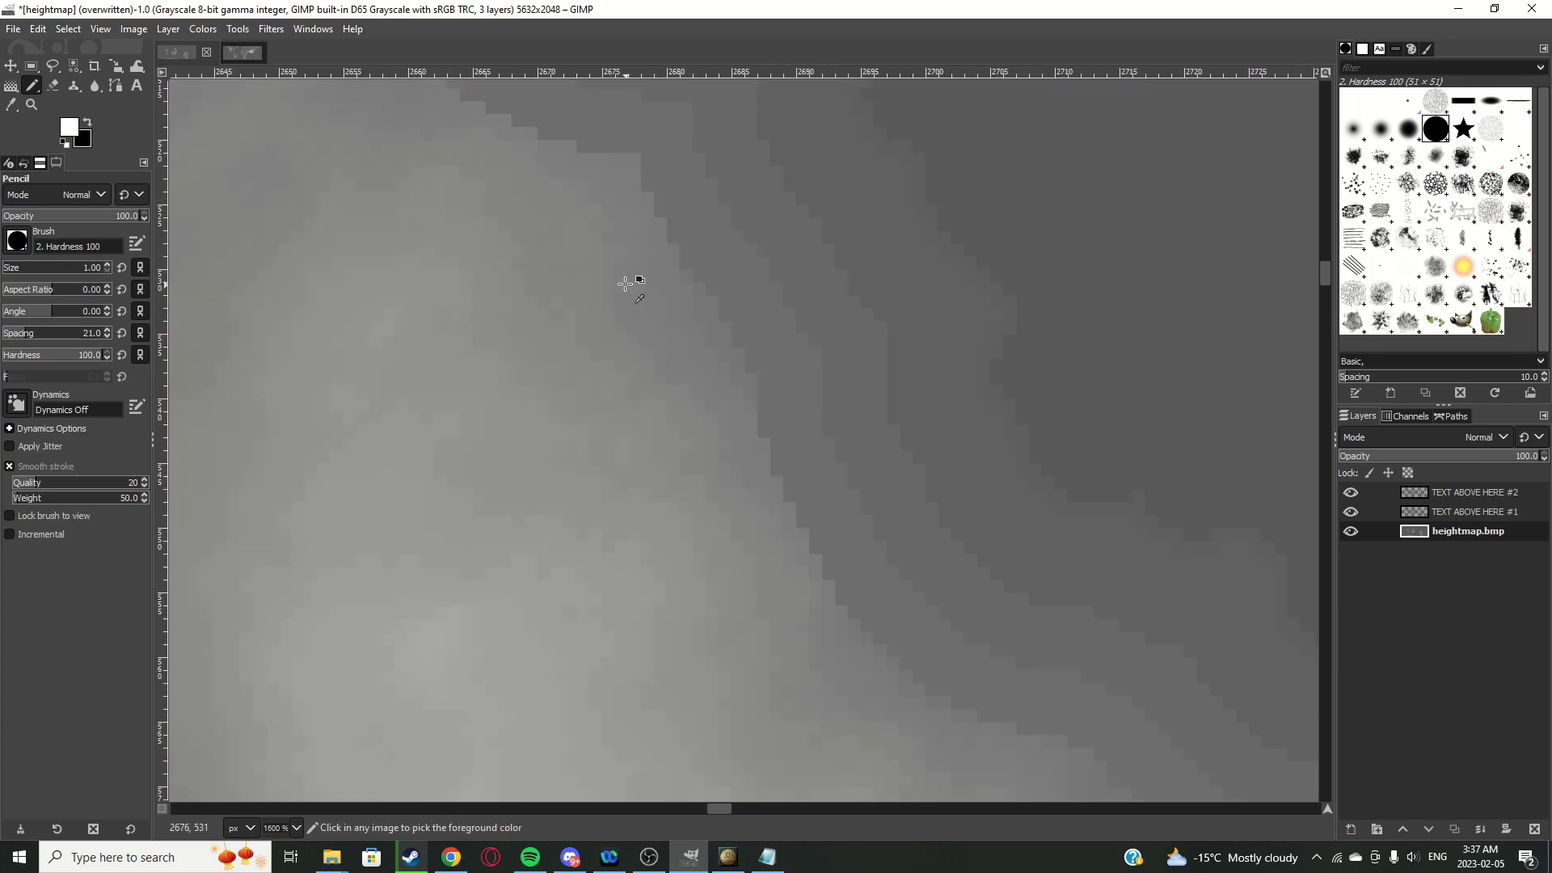
scroll(778, 513, down, 3)
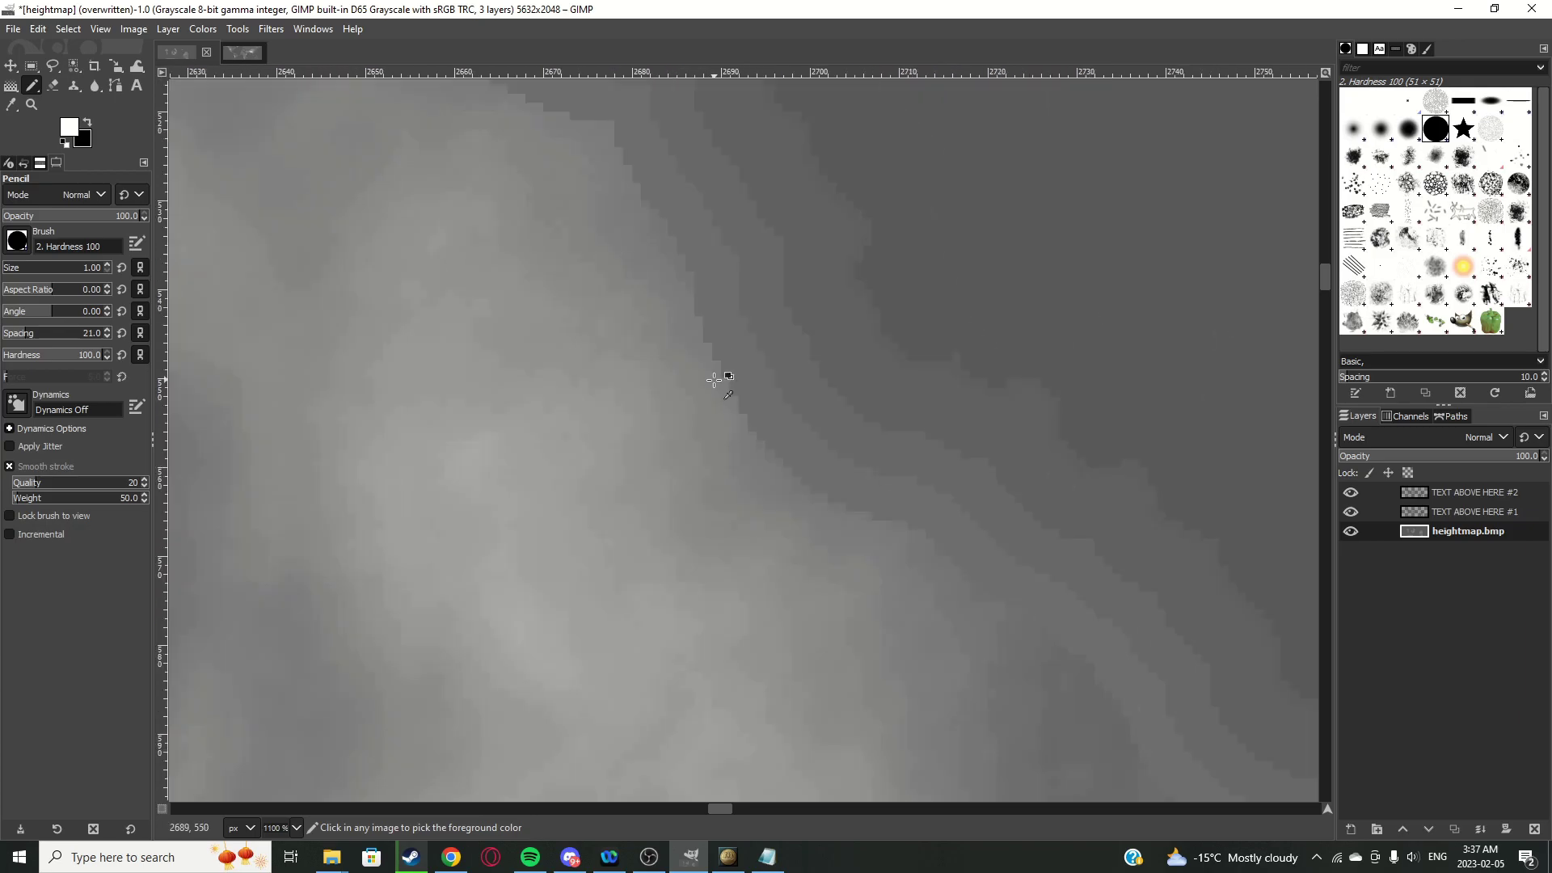
scroll(679, 296, down, 6)
scroll(540, 331, up, 6)
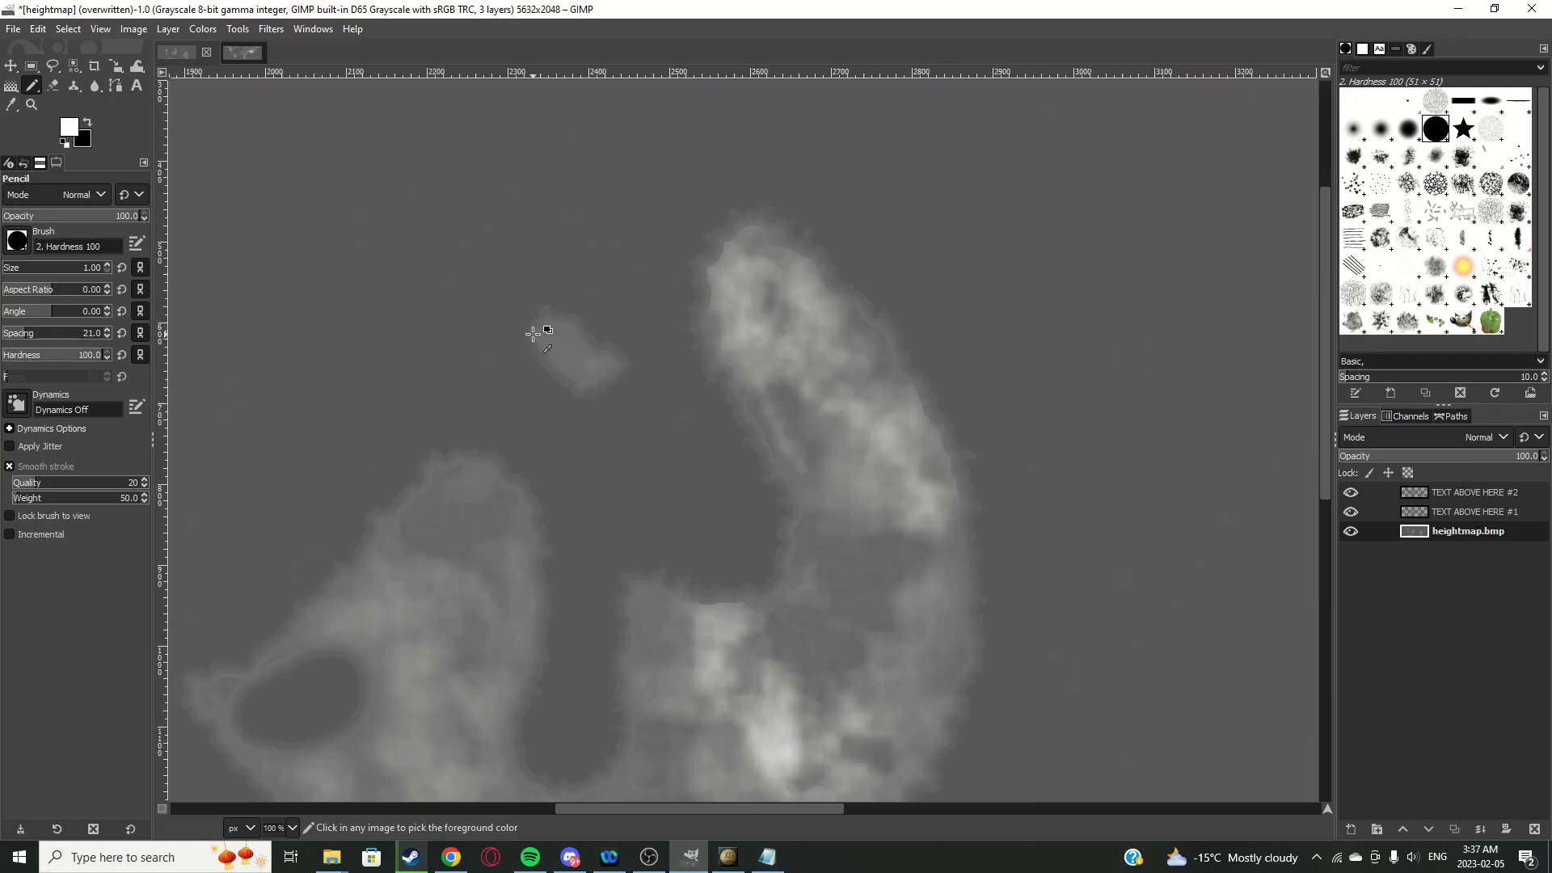
scroll(614, 315, down, 3)
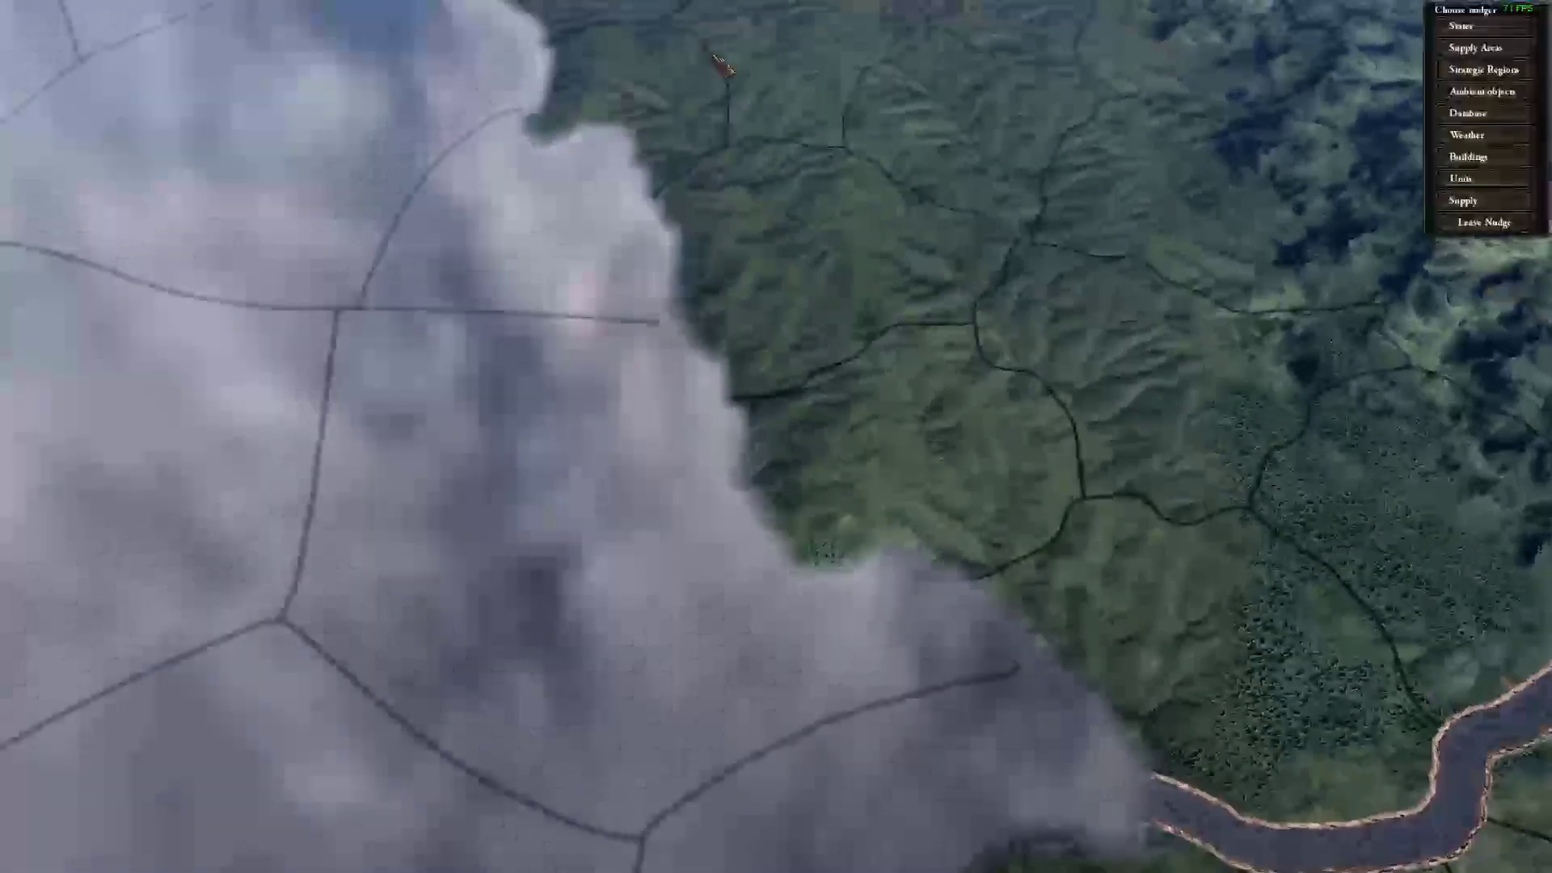
scroll(796, 210, down, 5)
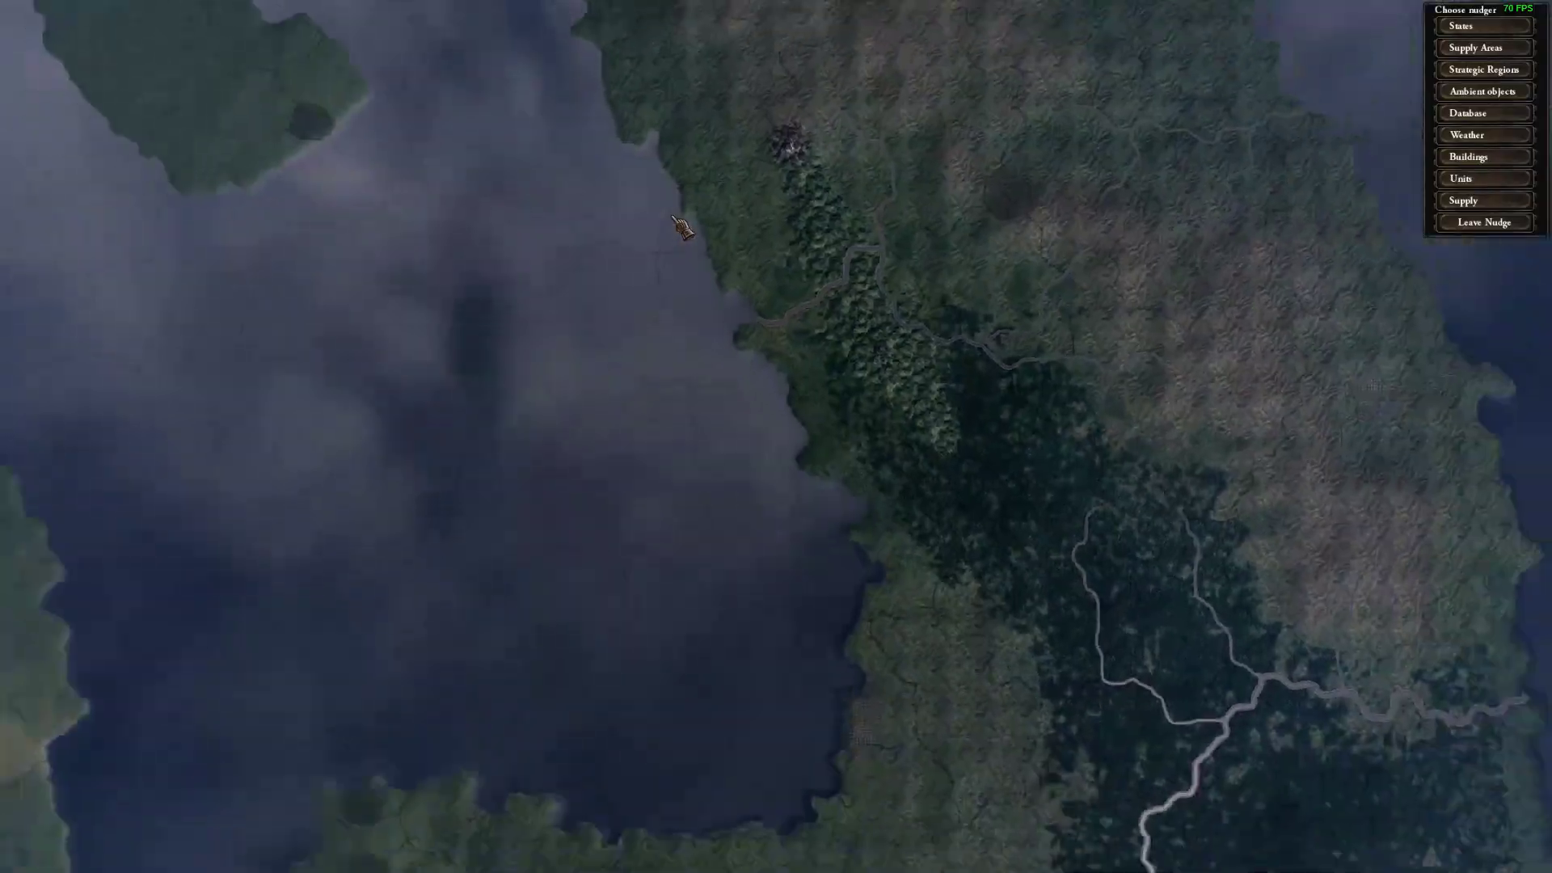
scroll(682, 229, down, 3)
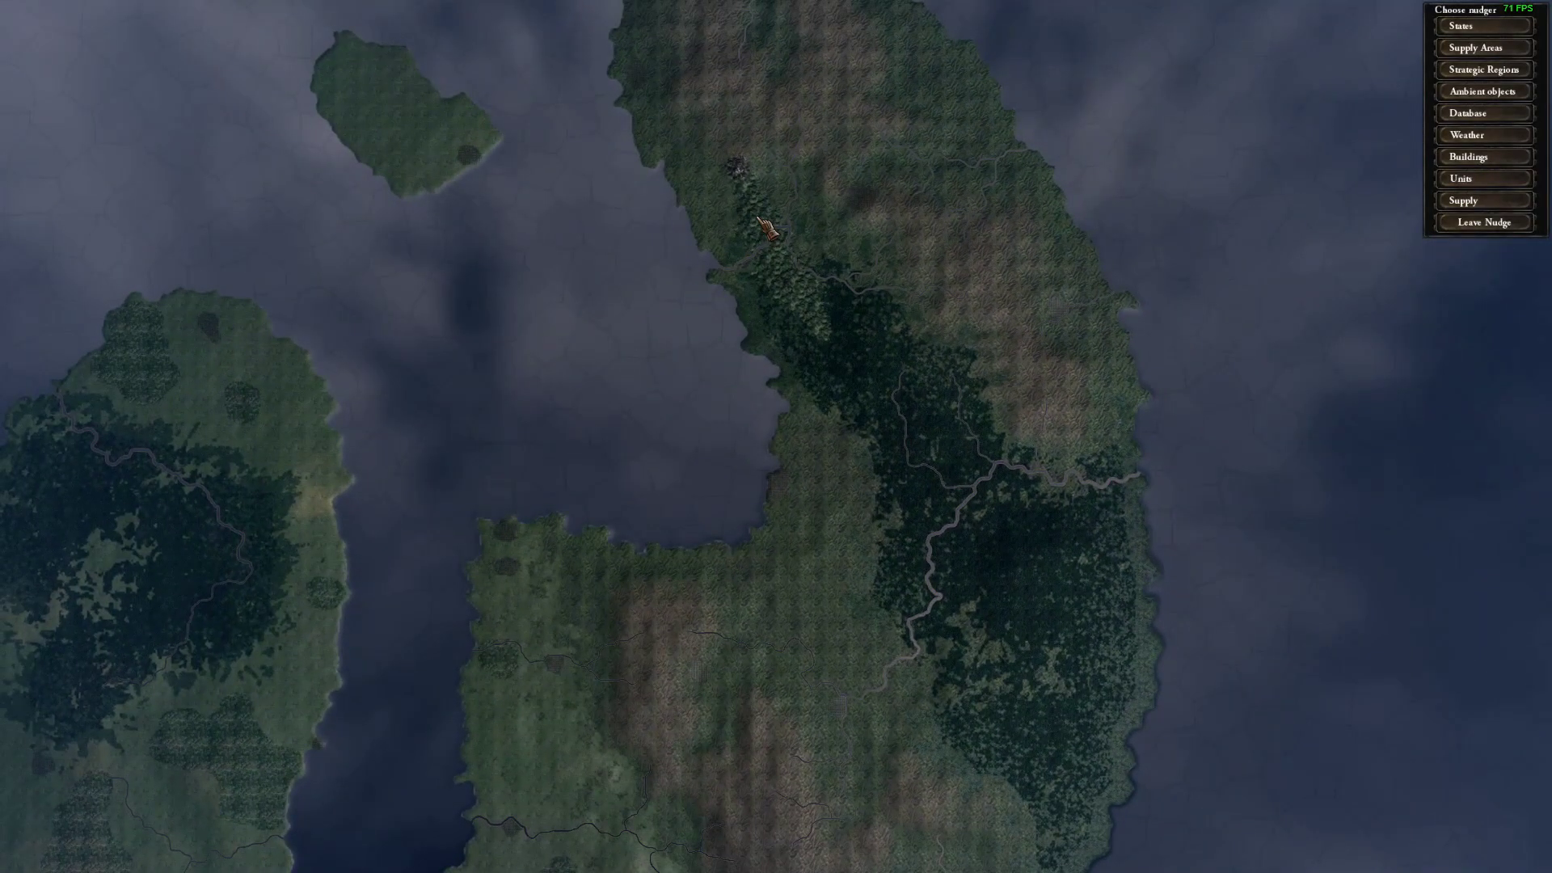